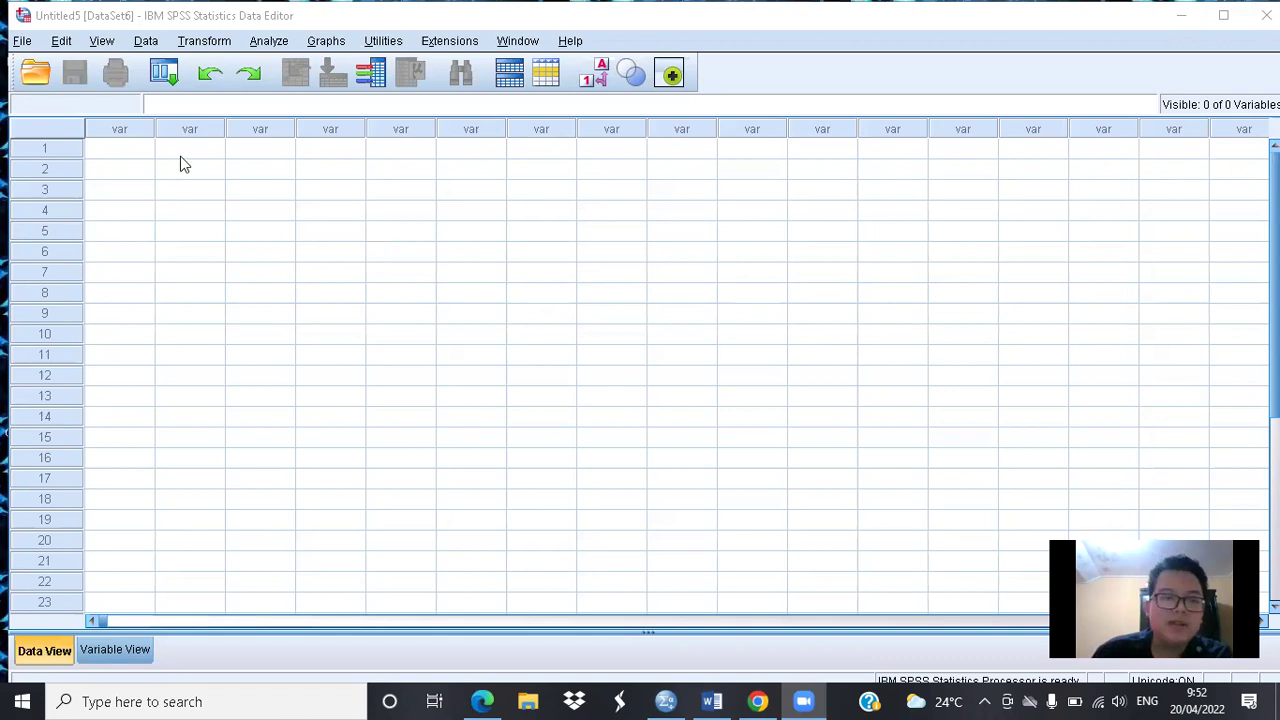
Step: Switch to the Word report and examine the Uji McNemar table of purchases before and after sponsorship
click(716, 701)
scroll(565, 331, down, 2)
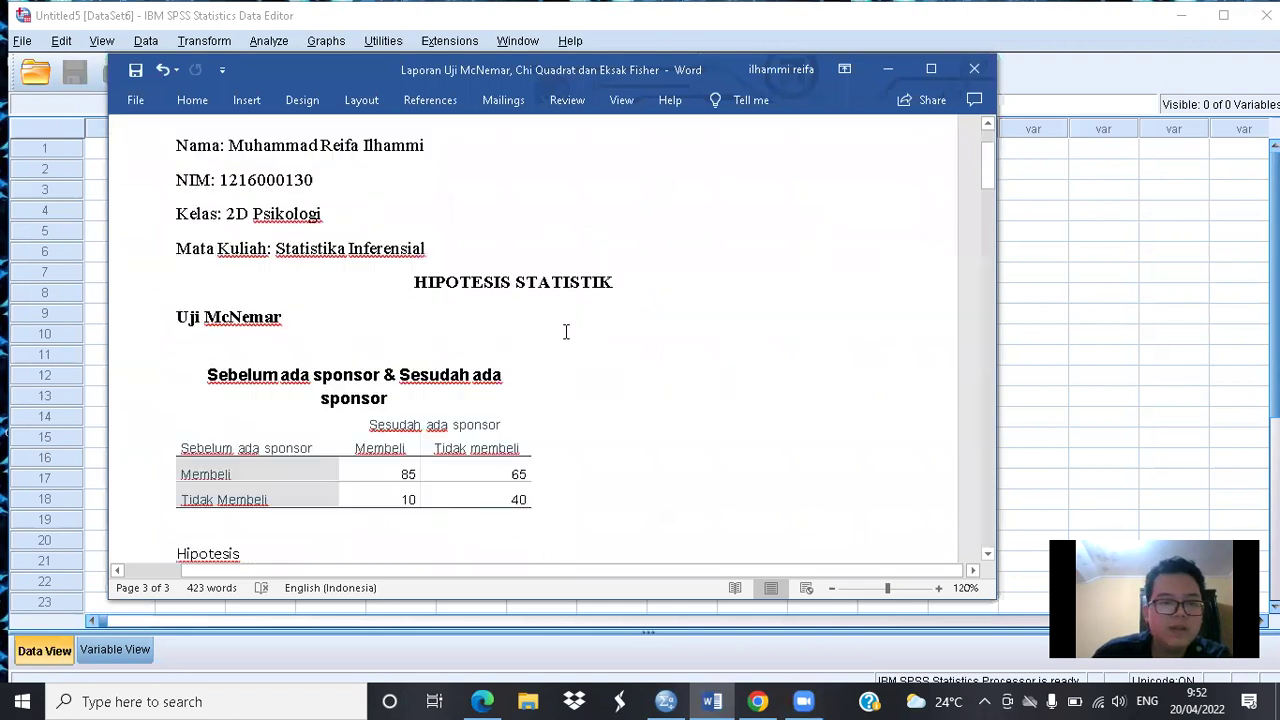
scroll(580, 306, down, 1)
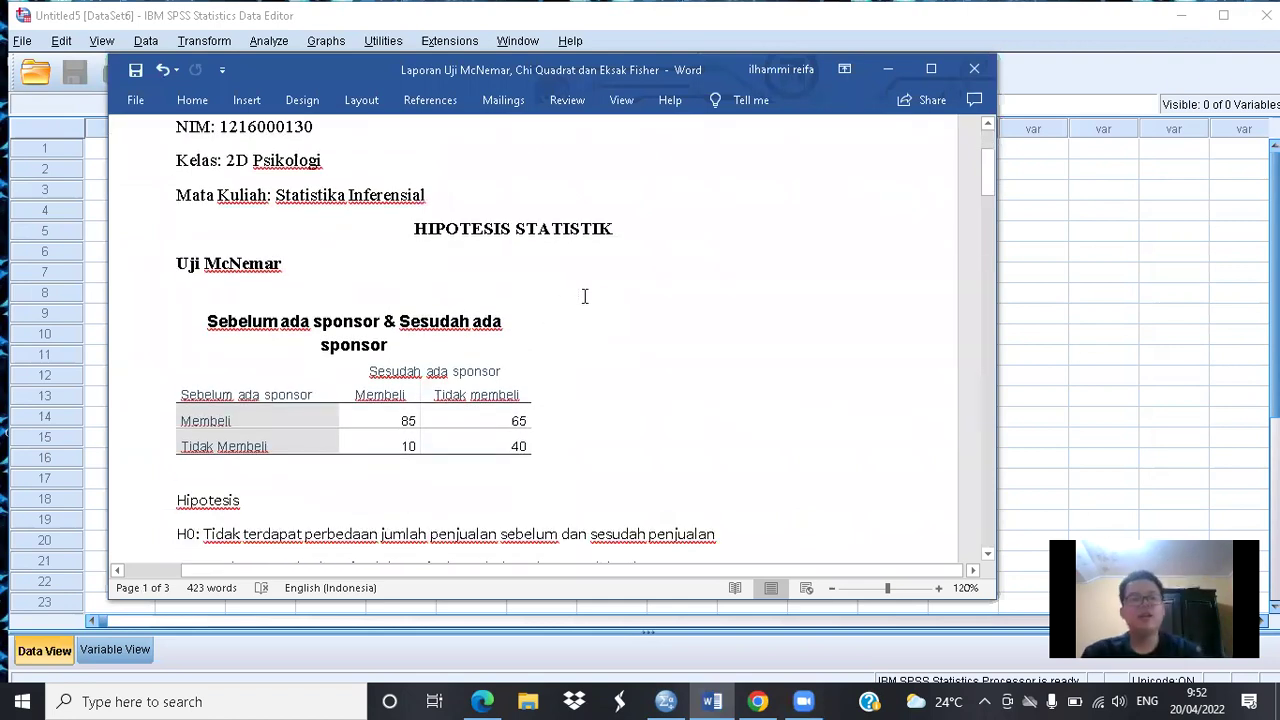
scroll(551, 420, up, 1)
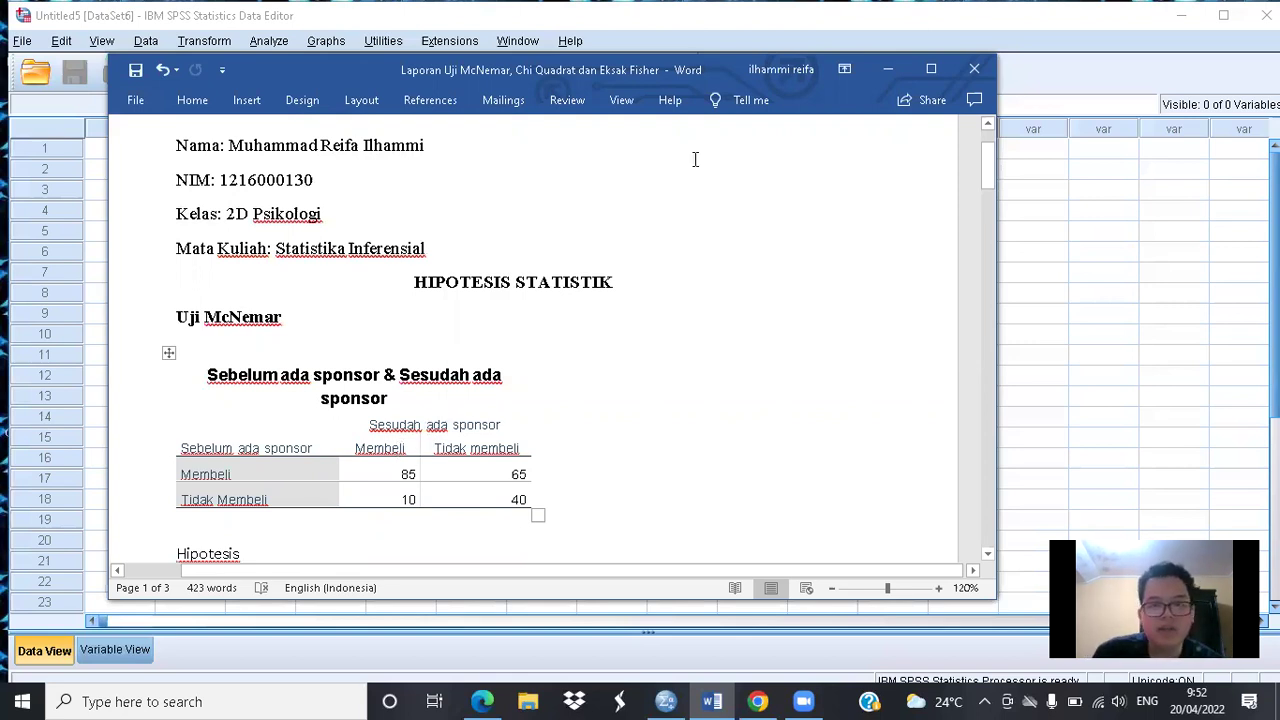
click(888, 70)
Step: In SPSS Variable View, define the first variable with the name Sebelum
click(135, 649)
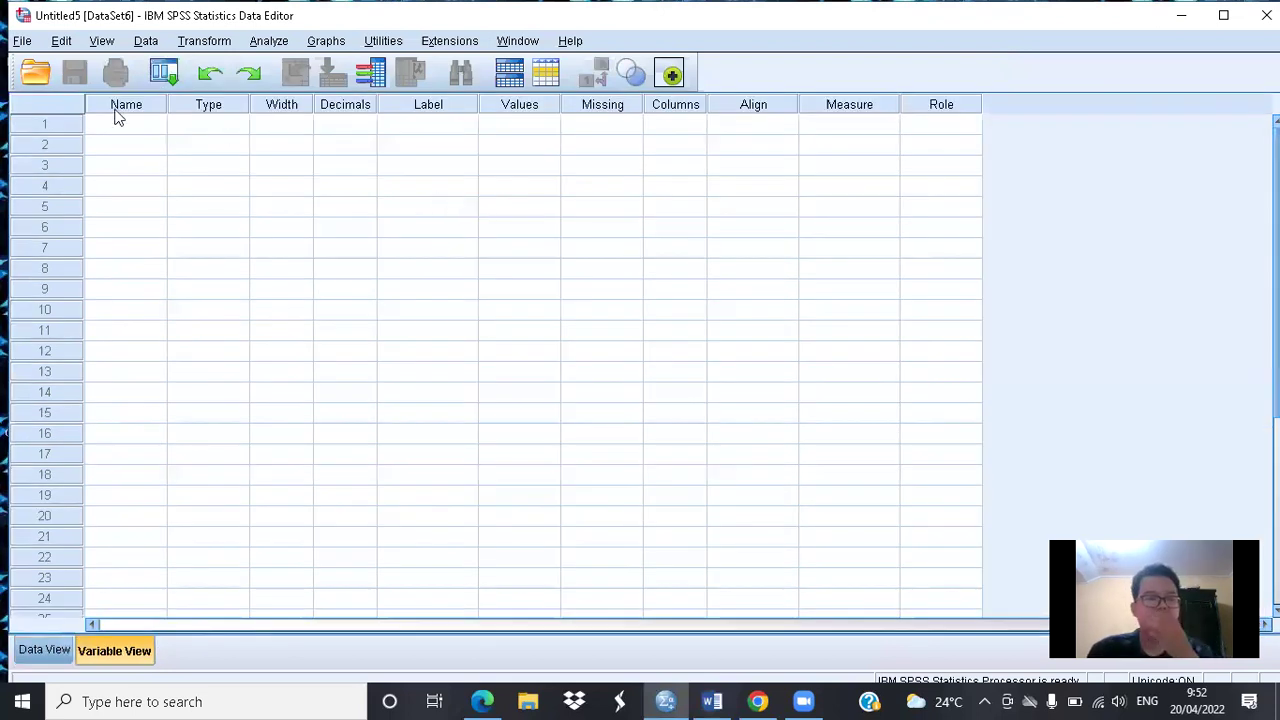
click(117, 121)
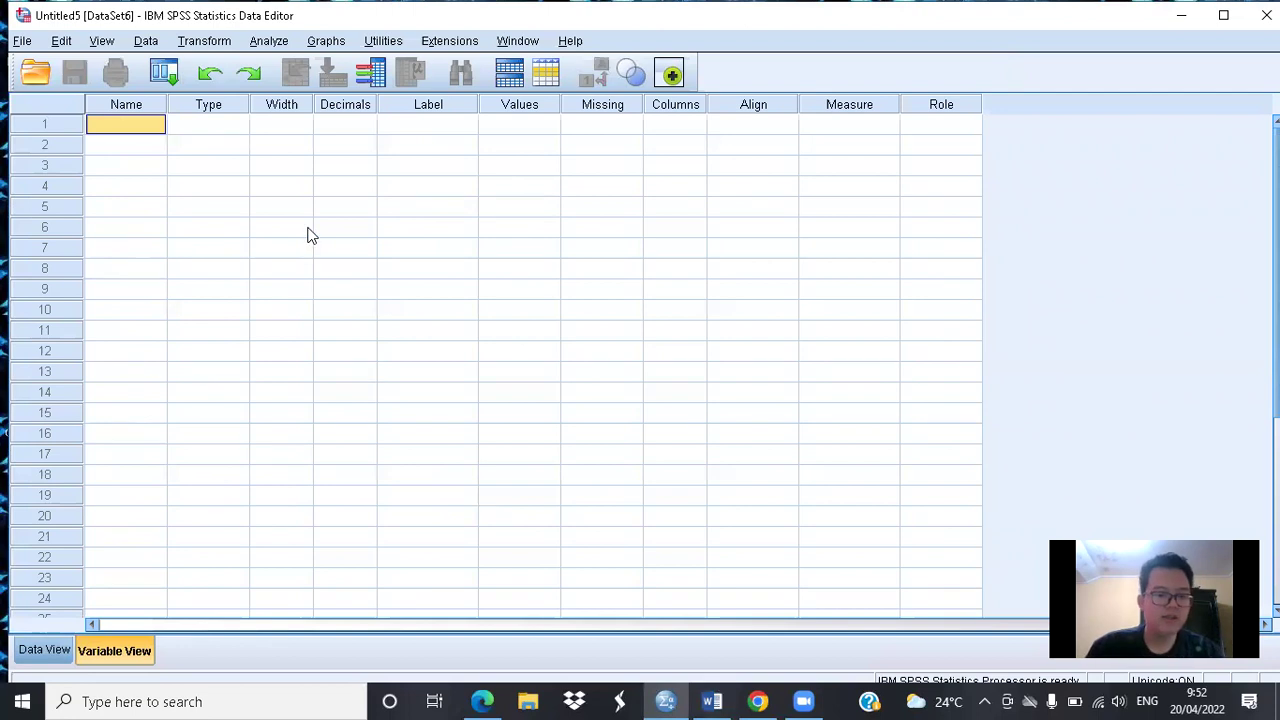
text(Sebelum)
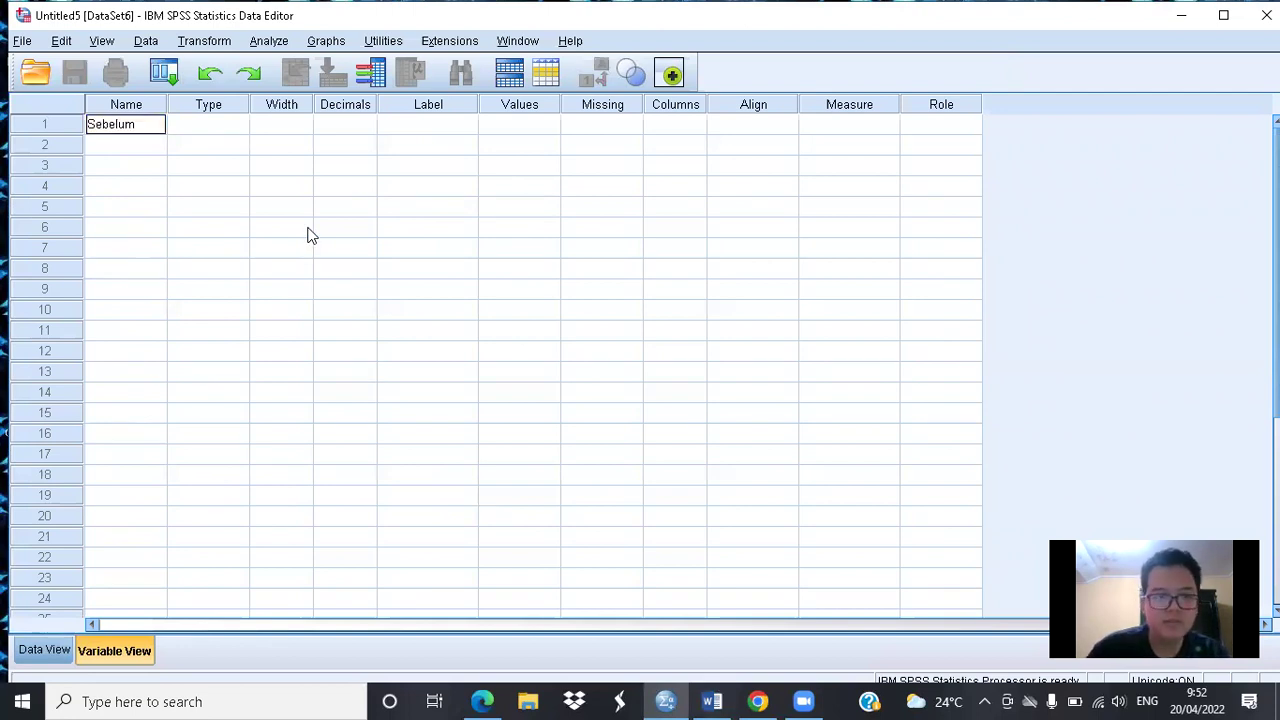
key(Return)
Step: Add two more variables named Sesudah and Frekuensi below Sebelum
text(d)
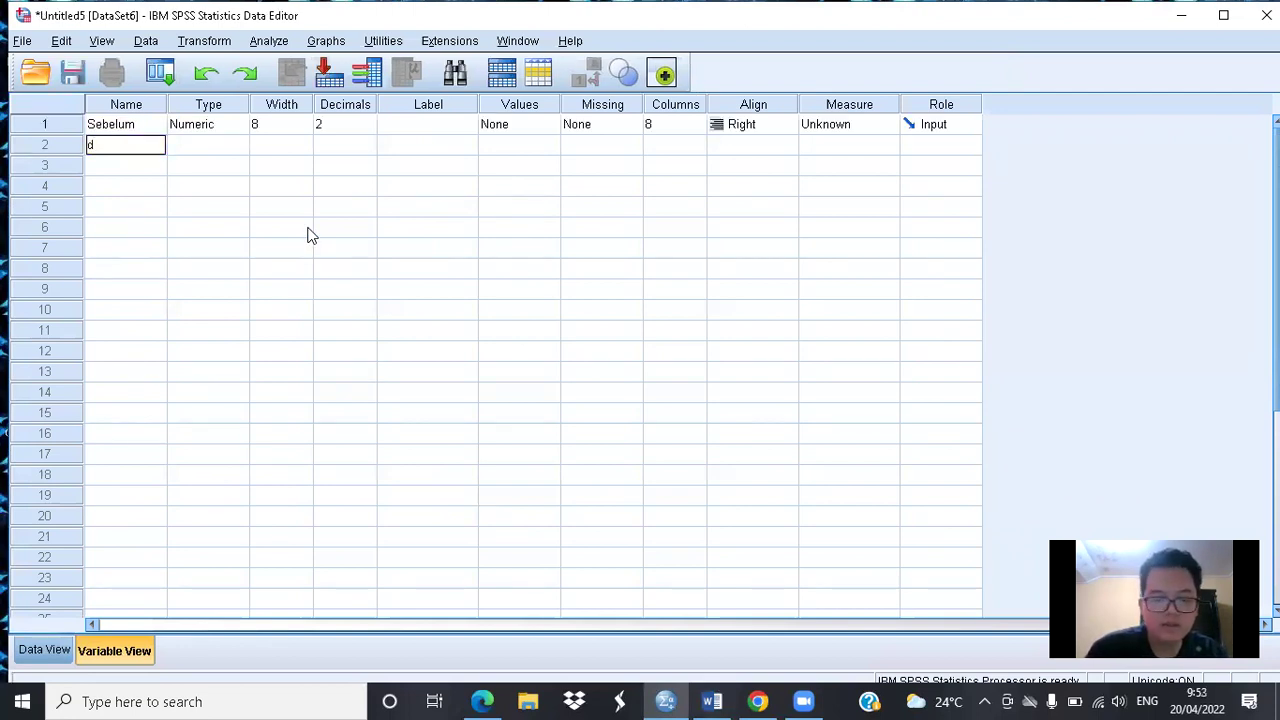
key(BackSpace)
text(Seusa)
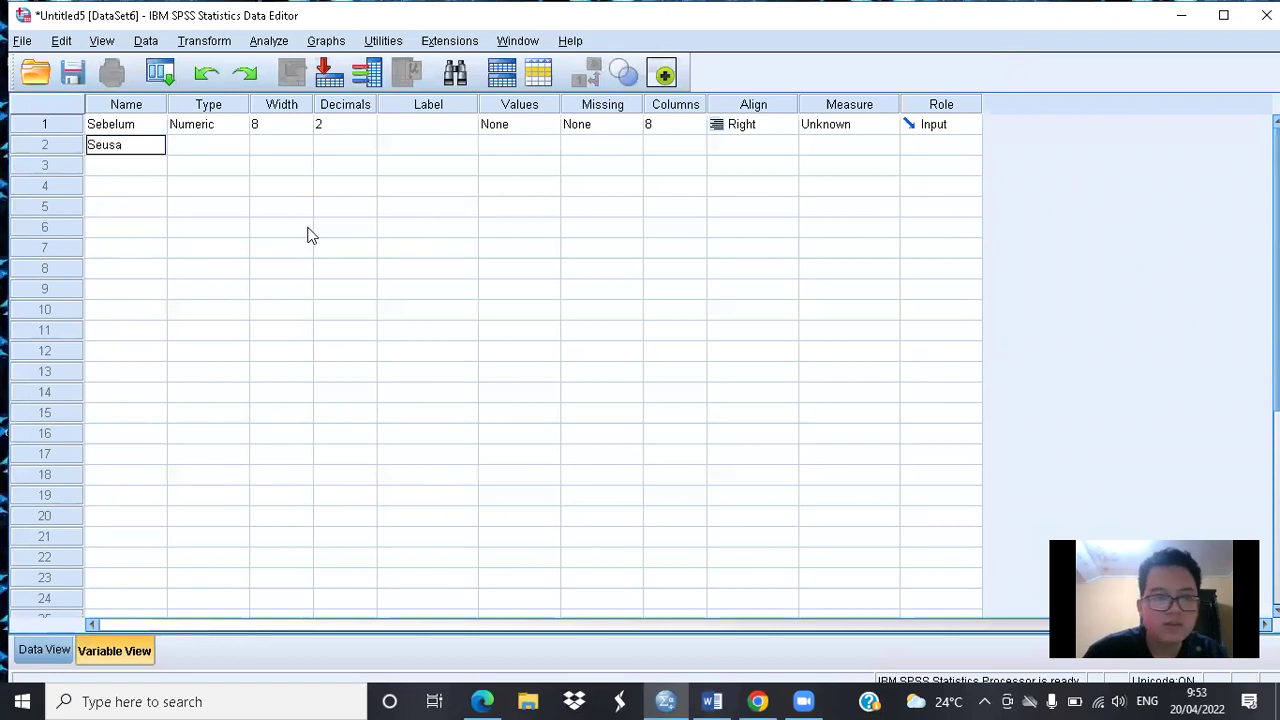
key(BackSpace)
key(BackSpace)
key(BackSpace)
text(sud)
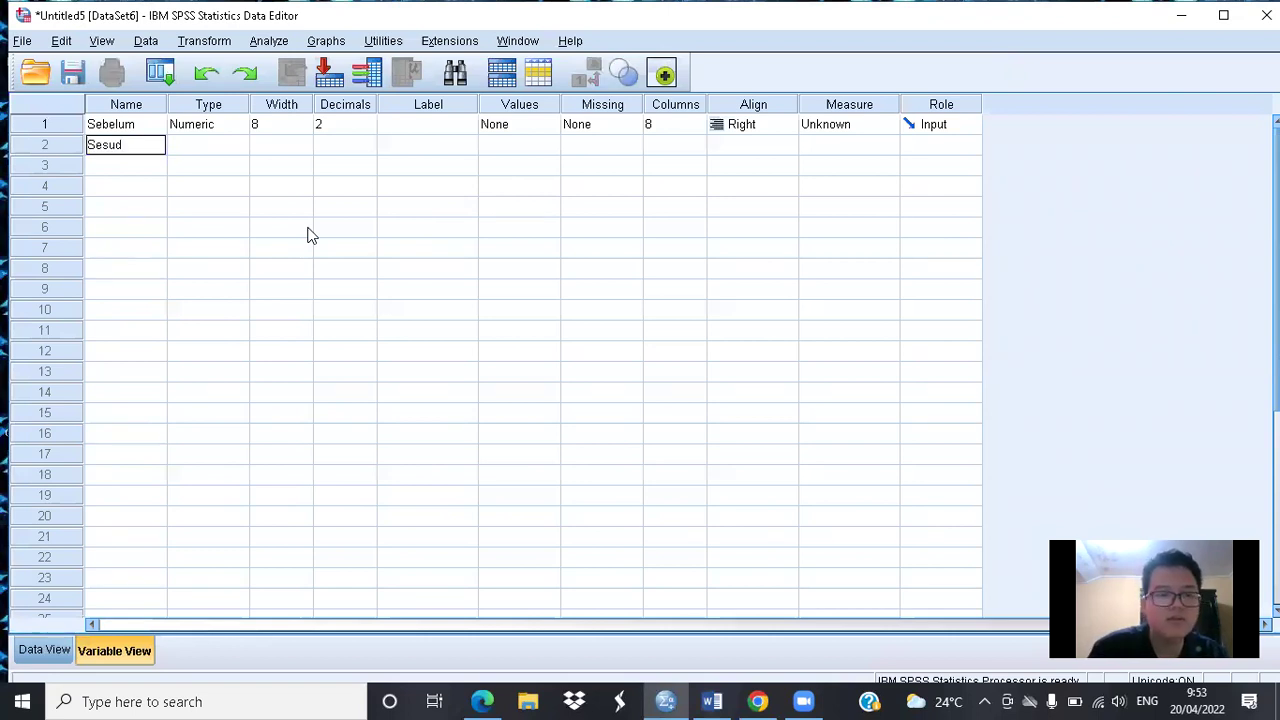
text(ah)
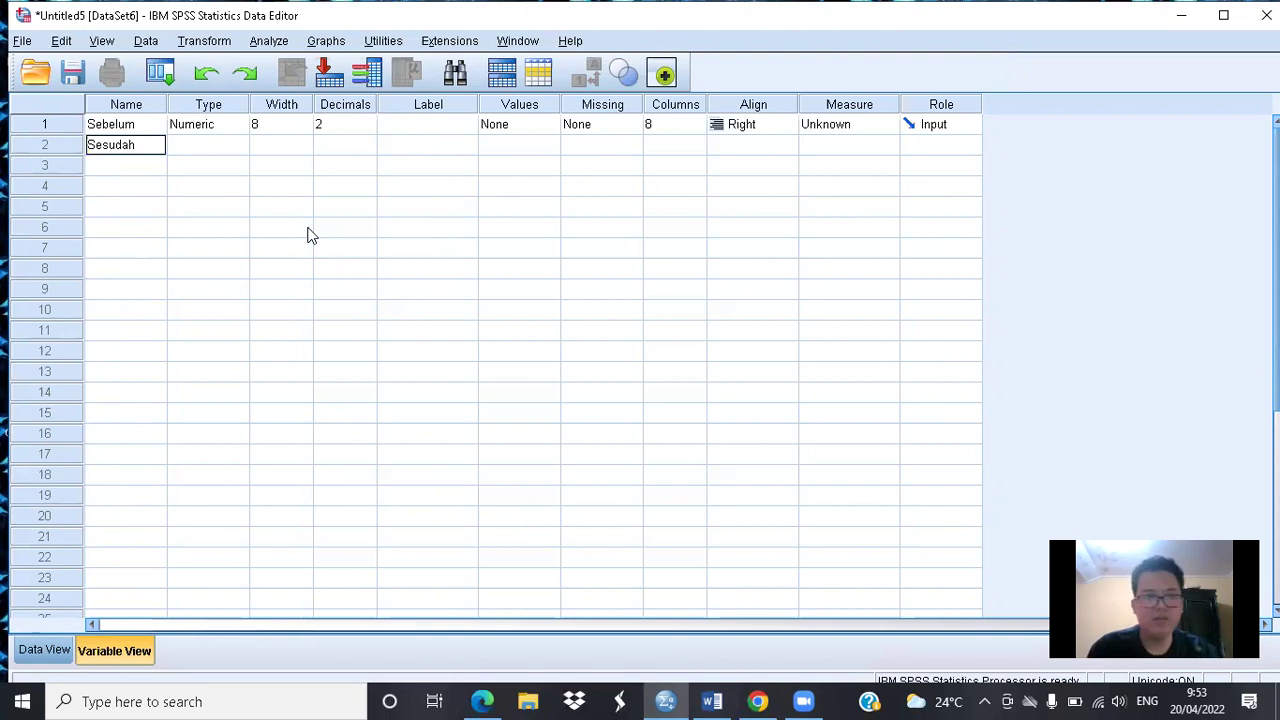
key(Return)
text(Frekuensi)
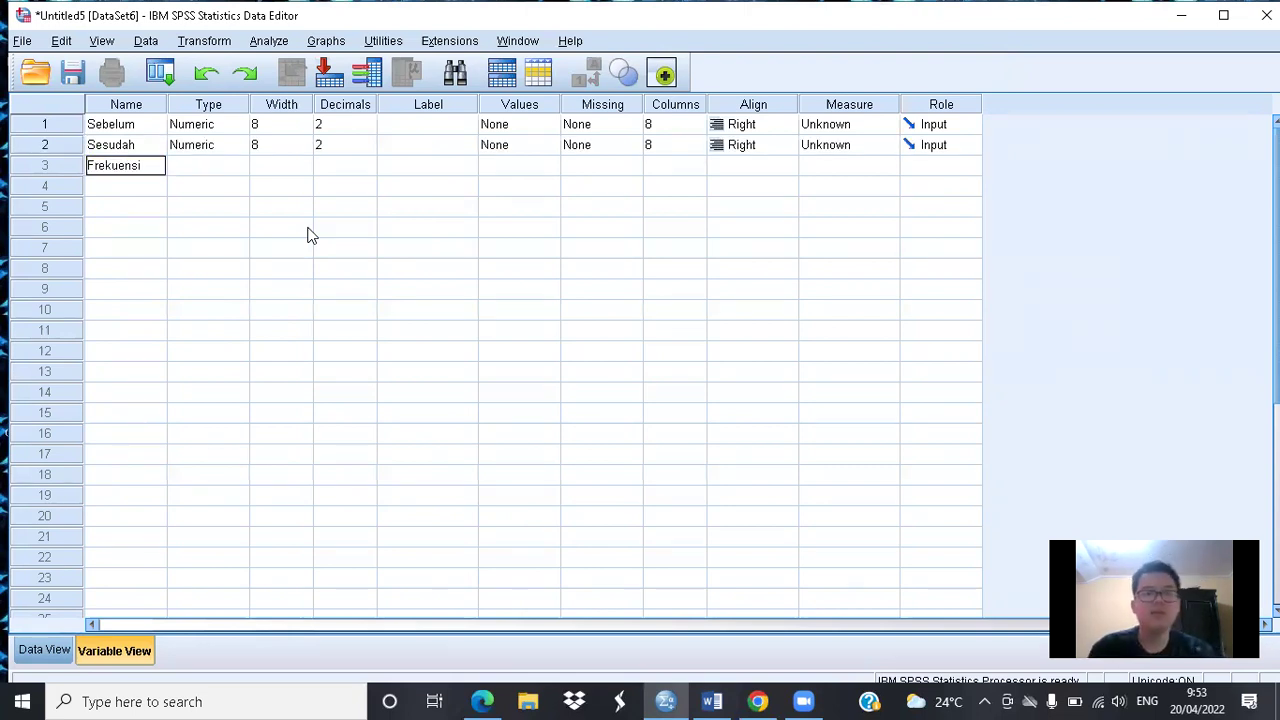
key(Tab)
Step: Set the decimals to 0 for the variables Sebelum, Sesudah and Frekuensi
click(339, 124)
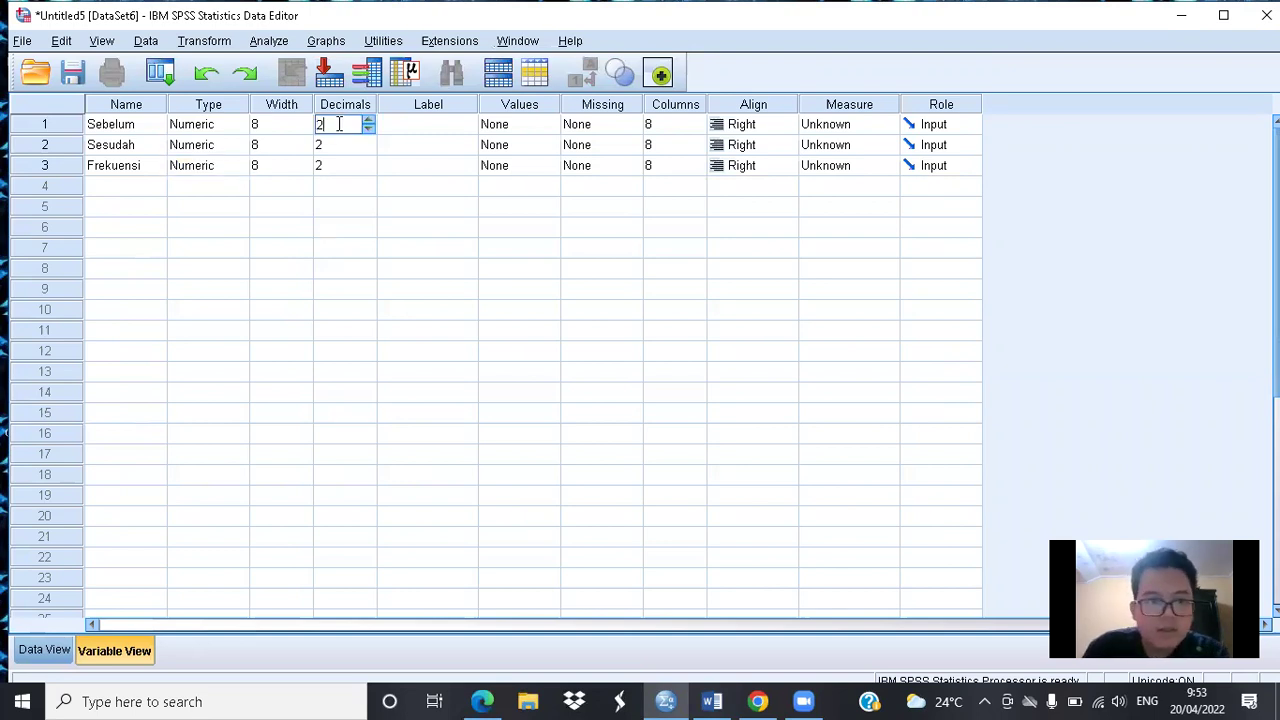
text(0)
key(Return)
text(0)
key(Return)
text(0)
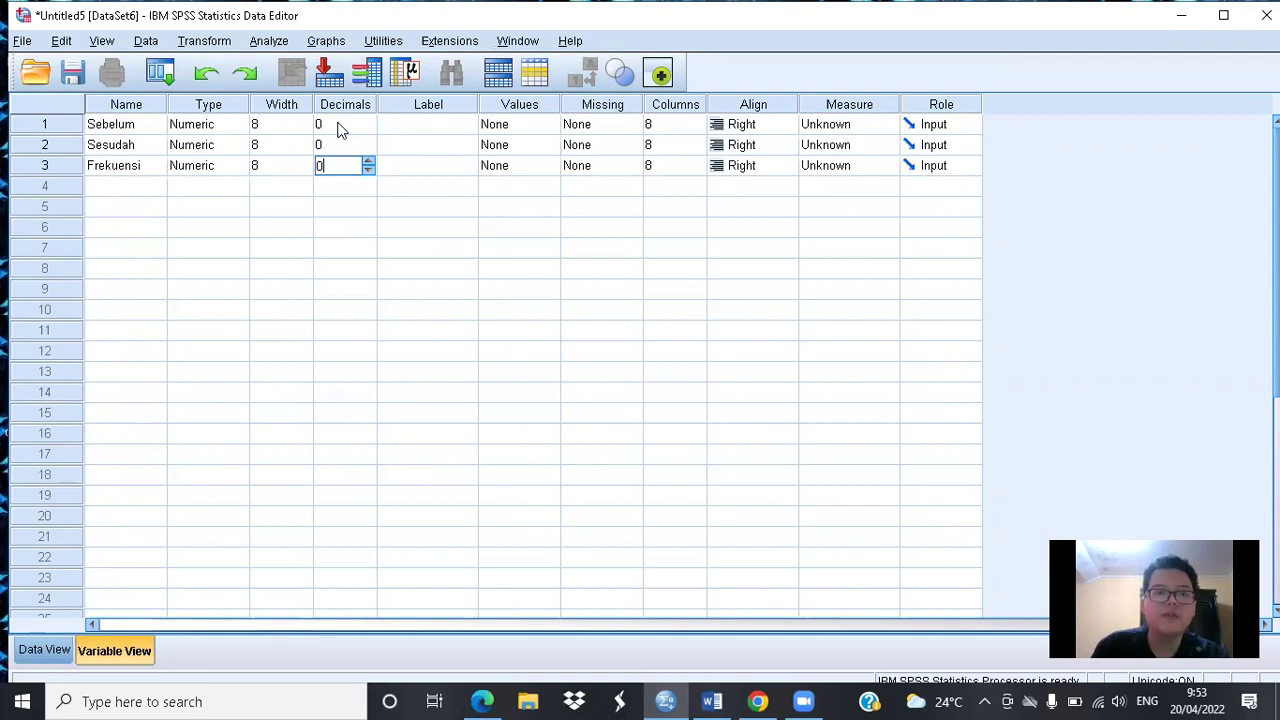
Step: Give the variable Sebelum the label "Sebelum Ada Sponsor"
click(419, 124)
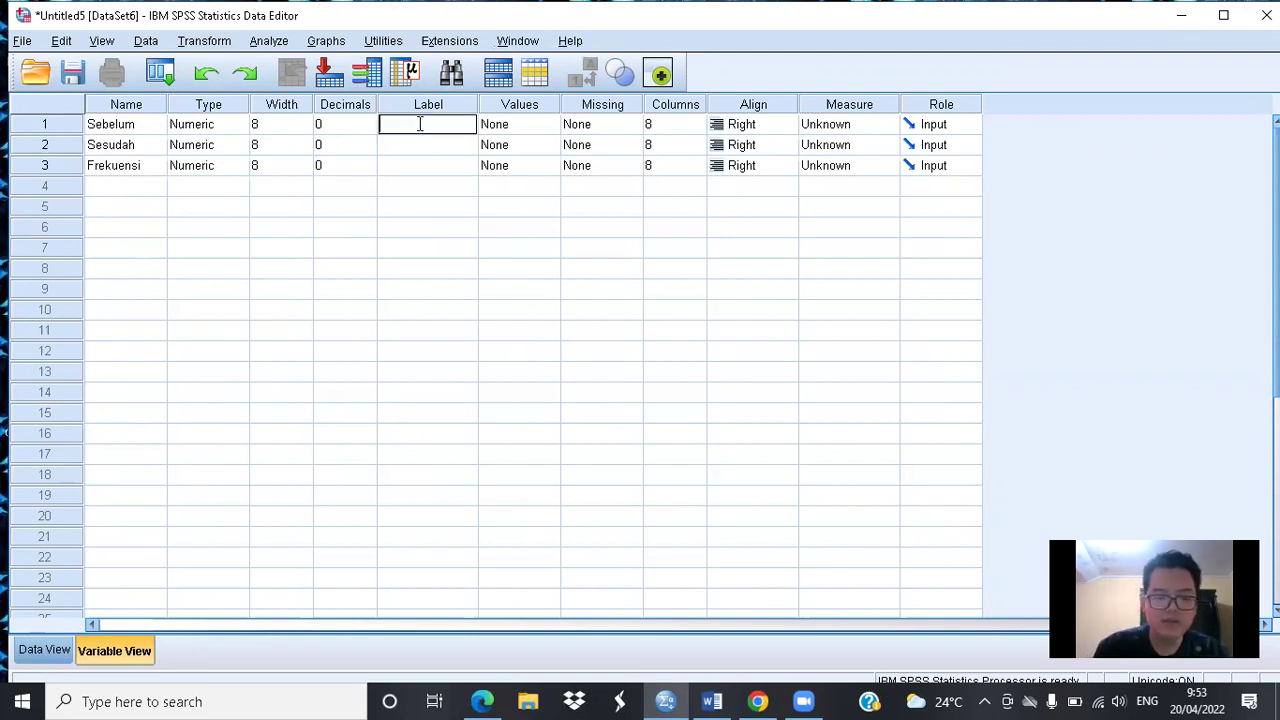
text(SEbe)
key(BackSpace)
key(BackSpace)
key(BackSpace)
text(ebelum Ada )
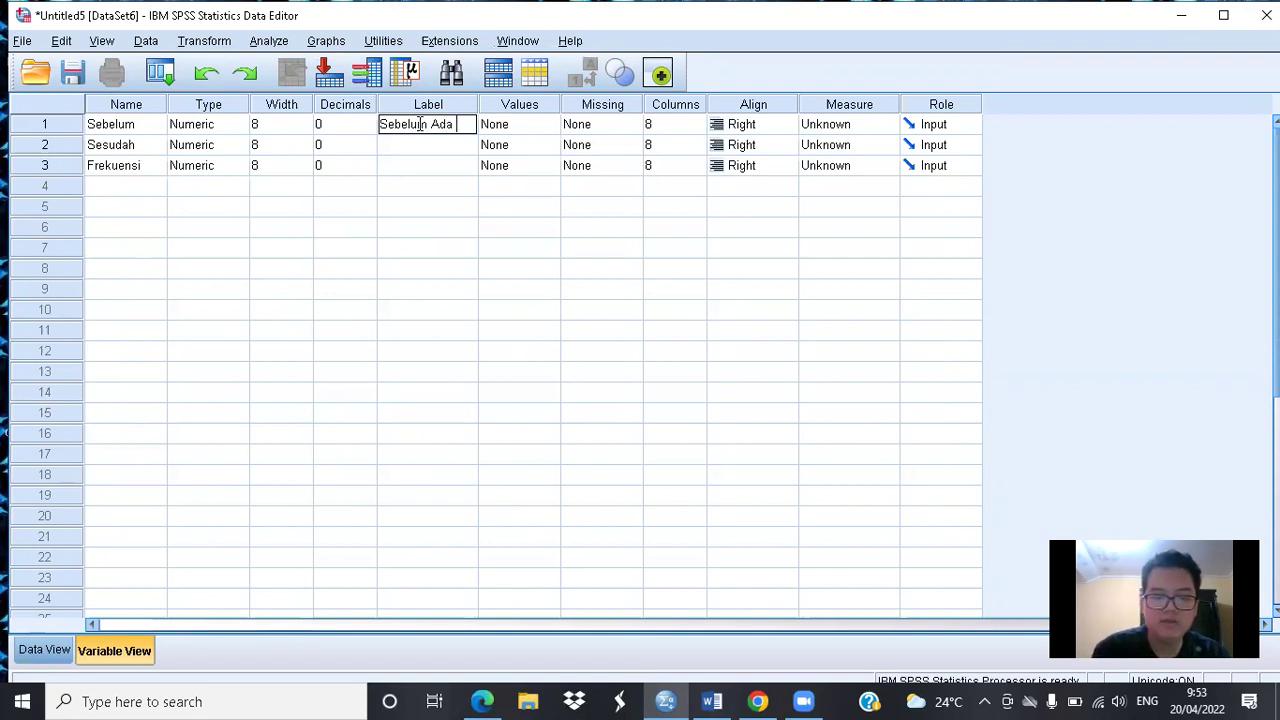
text(Sponsor)
Step: Give the variable Sesudah the label "Sesudah Ada Sponsor"
click(429, 146)
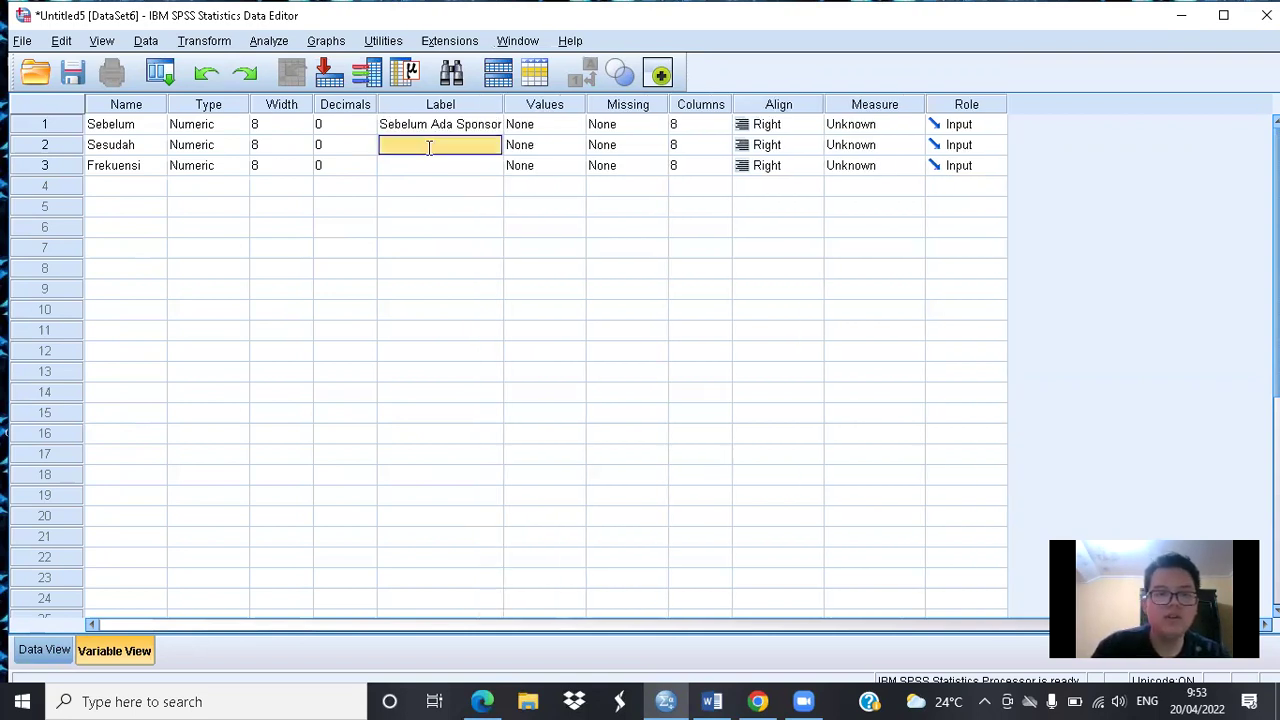
text(Sesudah)
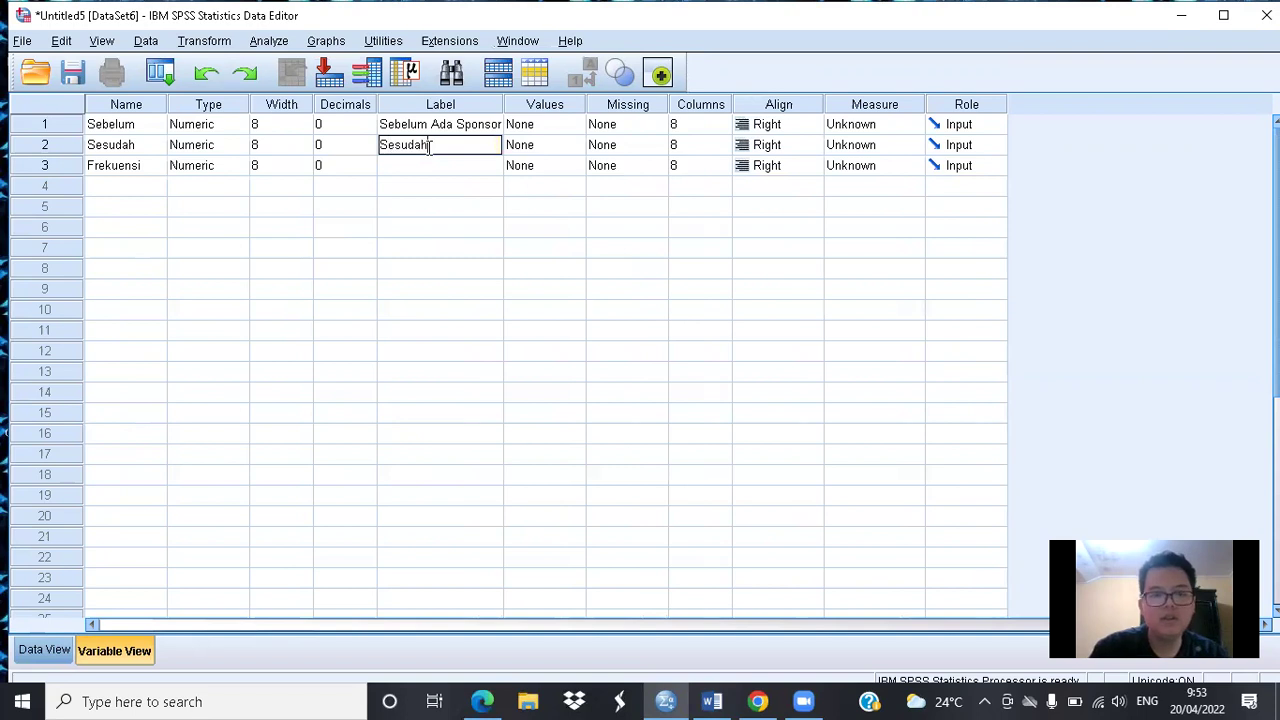
text( Ada Sp)
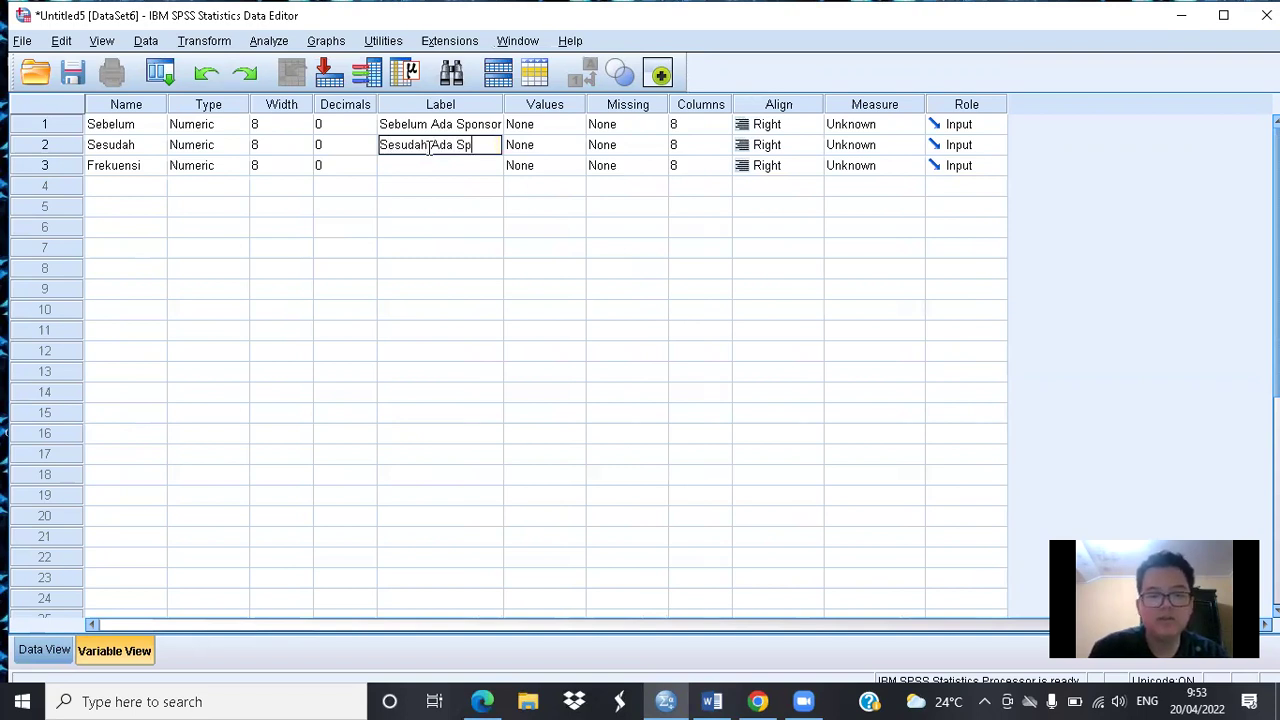
text(onsor)
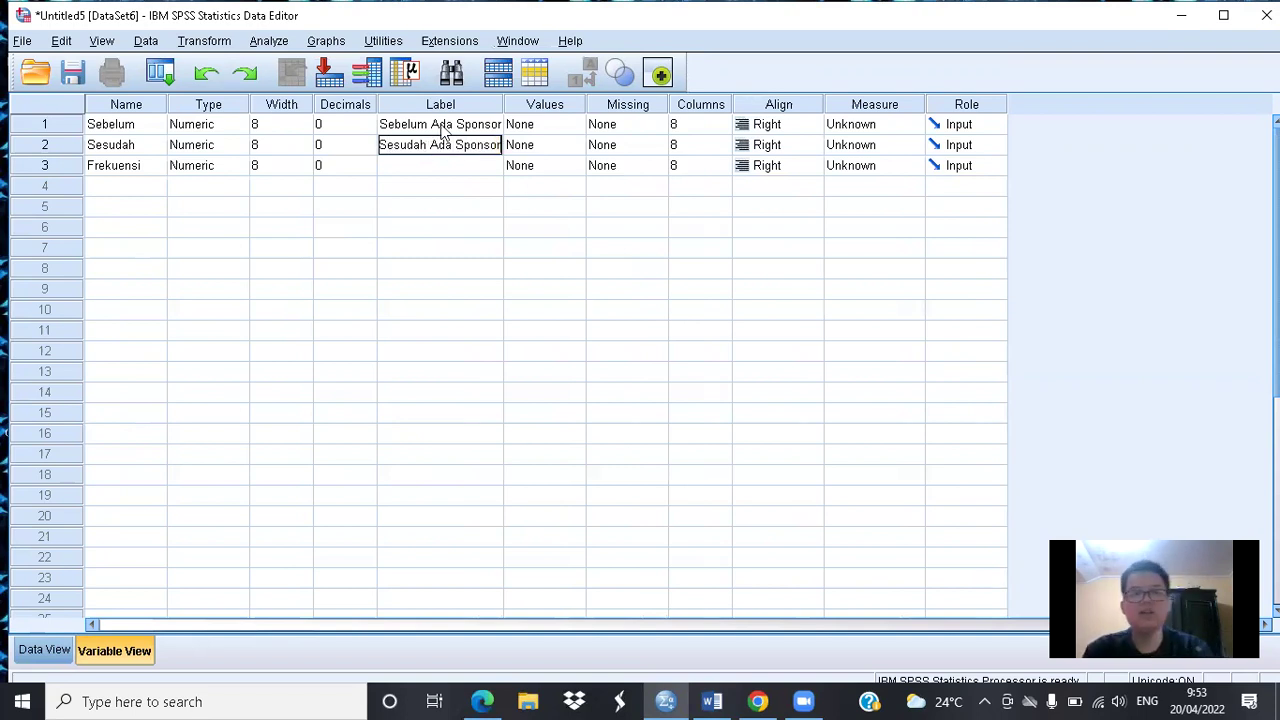
Step: Open the value labels of the variable Sebelum and add 1 = "Membeli"
click(537, 126)
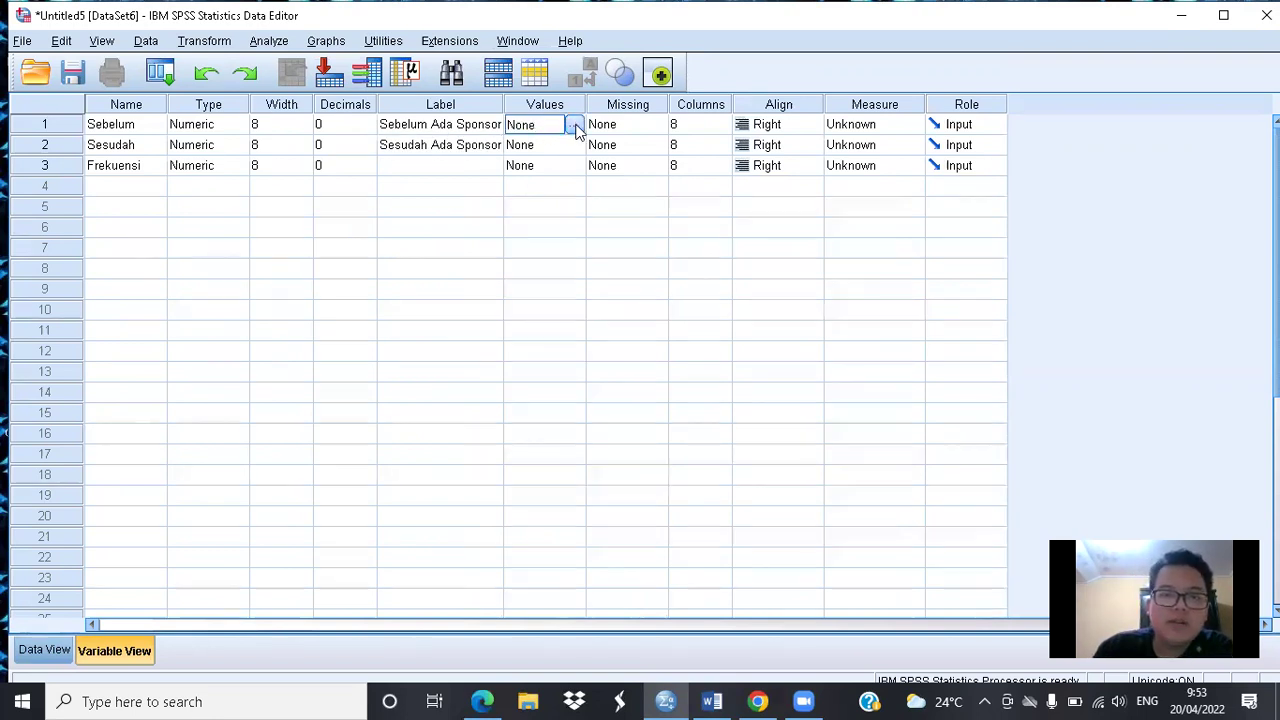
click(574, 127)
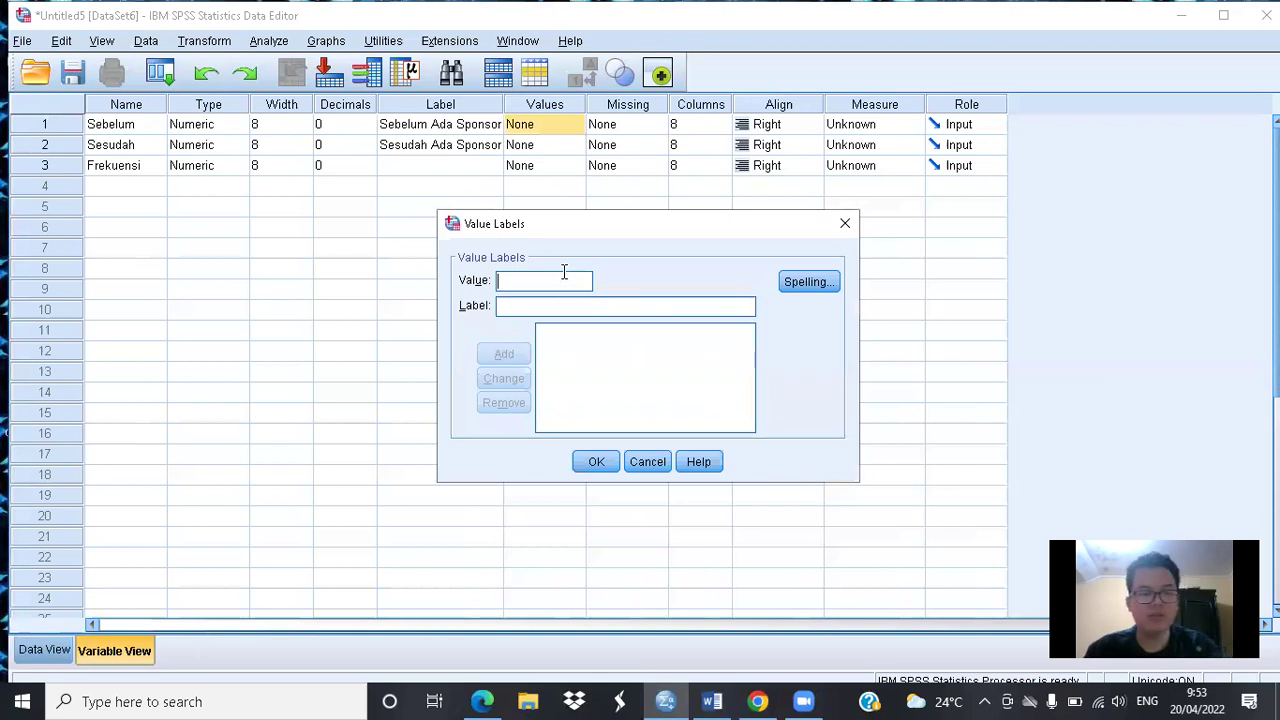
text(1)
click(585, 310)
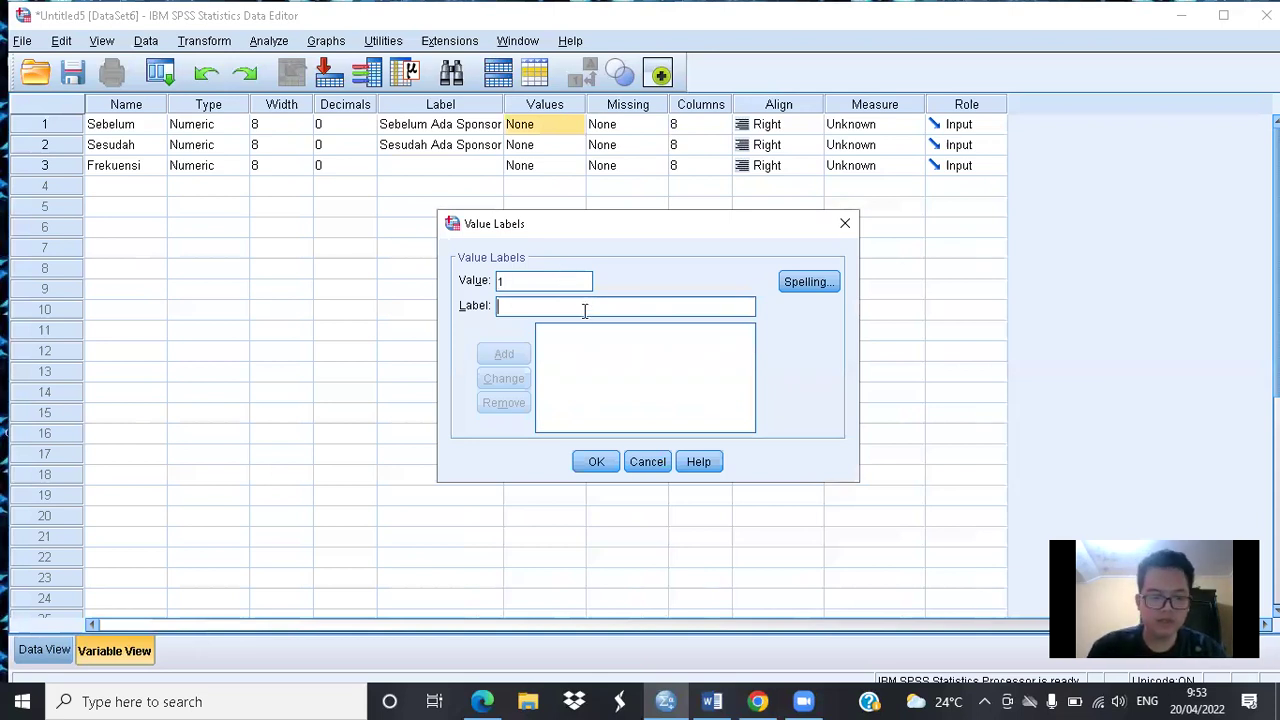
text(Mem)
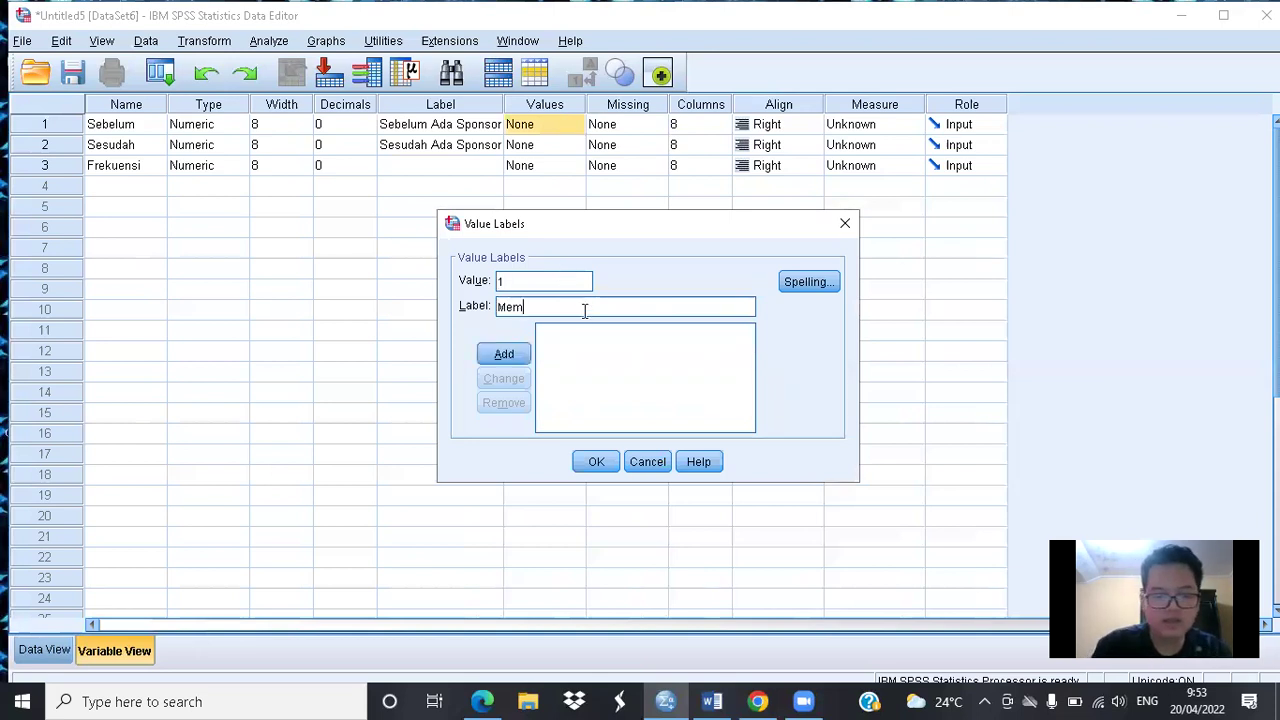
text(beli)
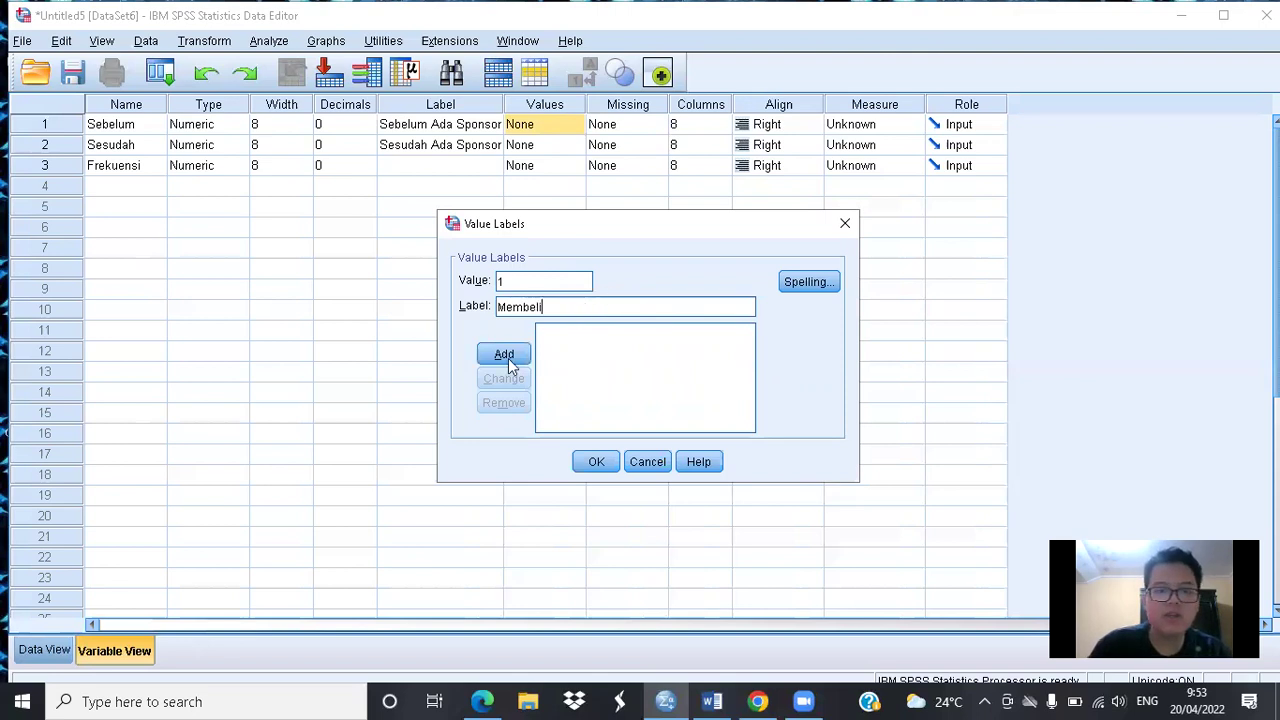
key(Return)
Step: Add the value label 2 = "Tidak Membeli" for Sebelum and apply the value labels
text(2)
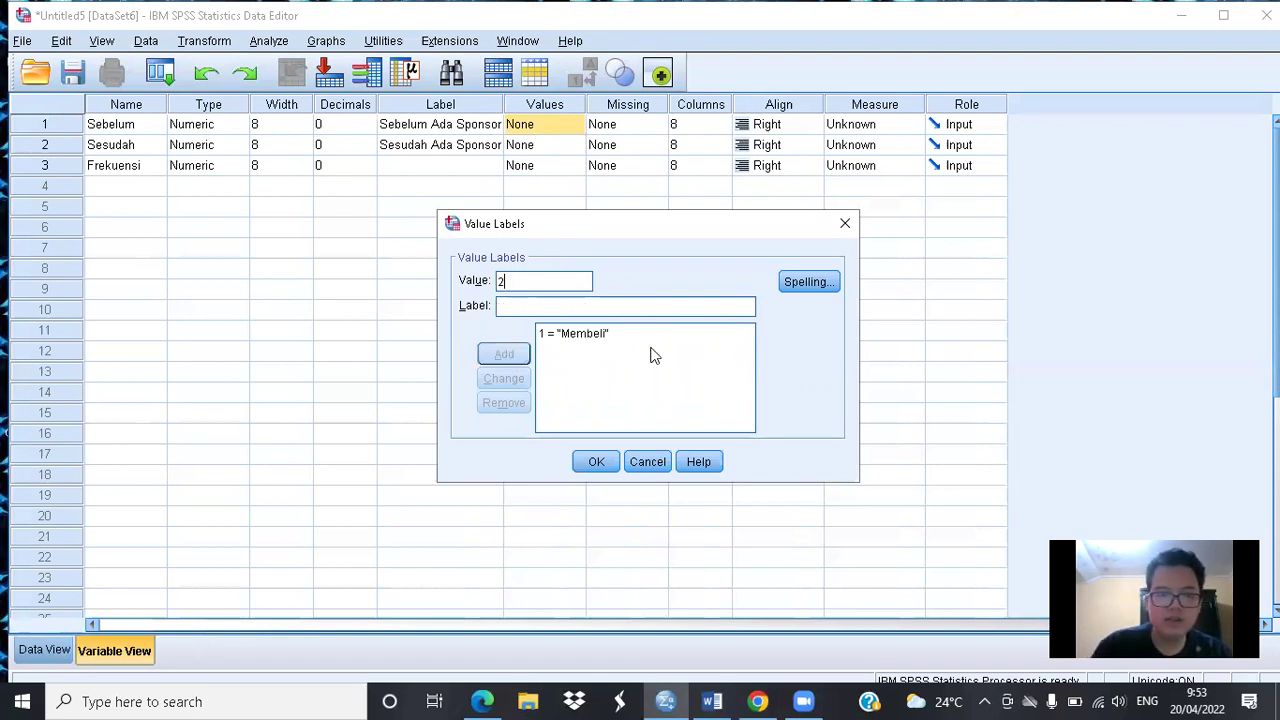
click(631, 307)
text(Ti)
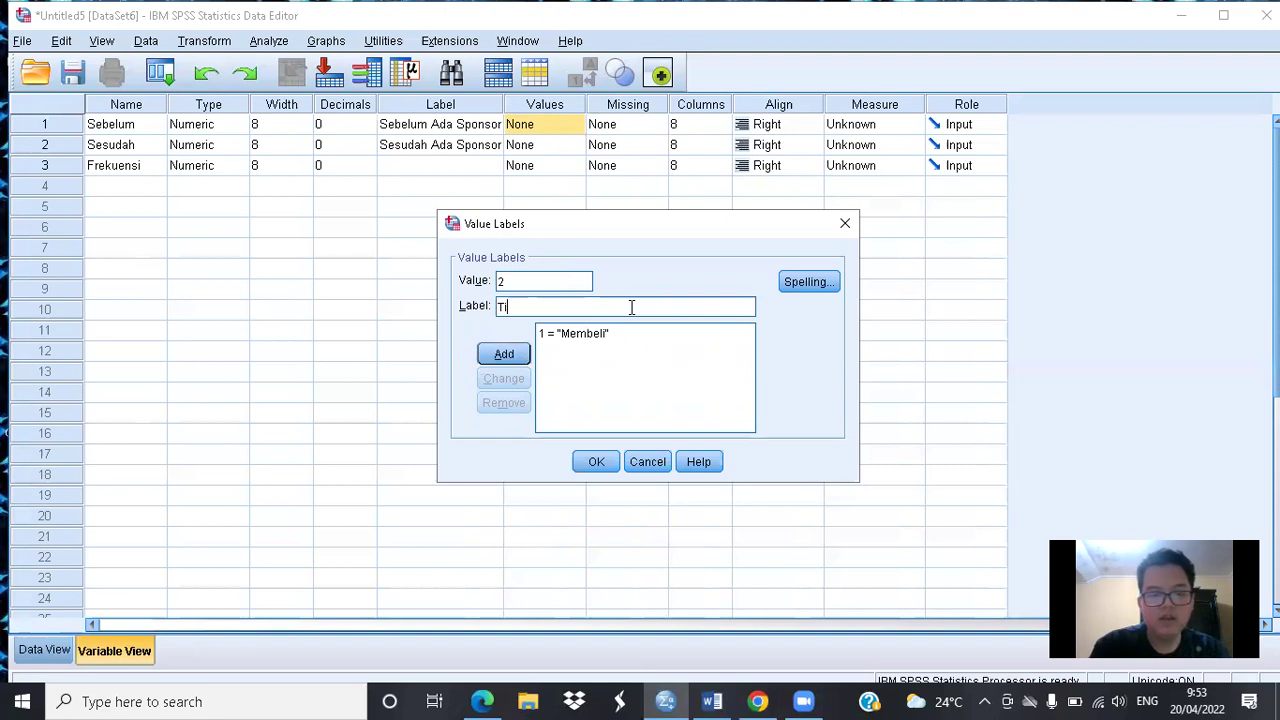
text(dak Memb)
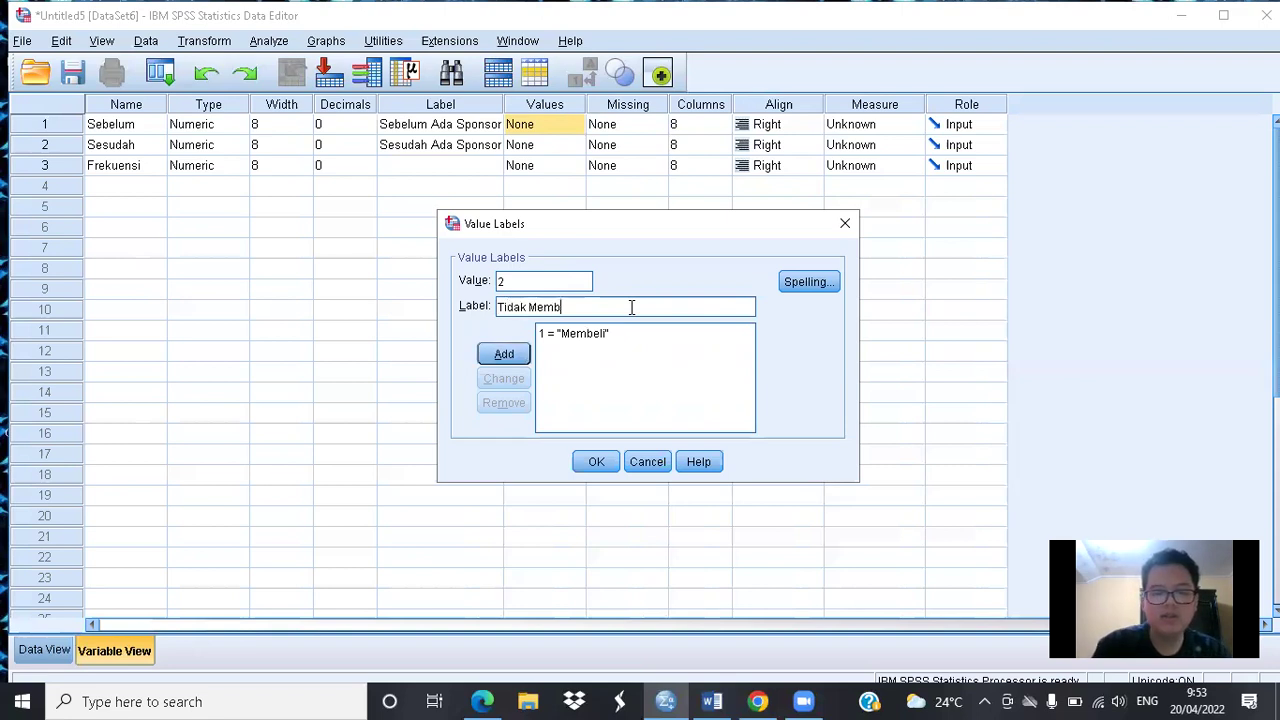
text(eli)
key(Return)
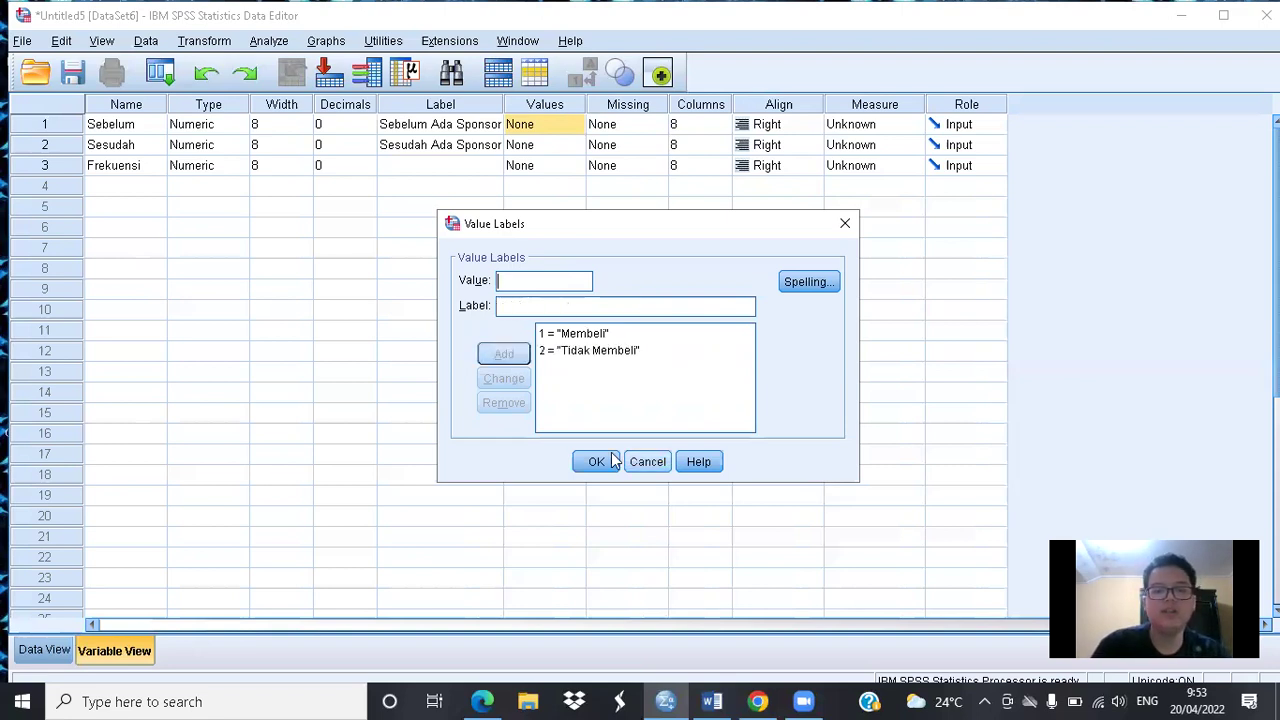
key(Return)
Step: Open the value labels of the variable Sesudah and add 1 = "Membeli"
click(556, 147)
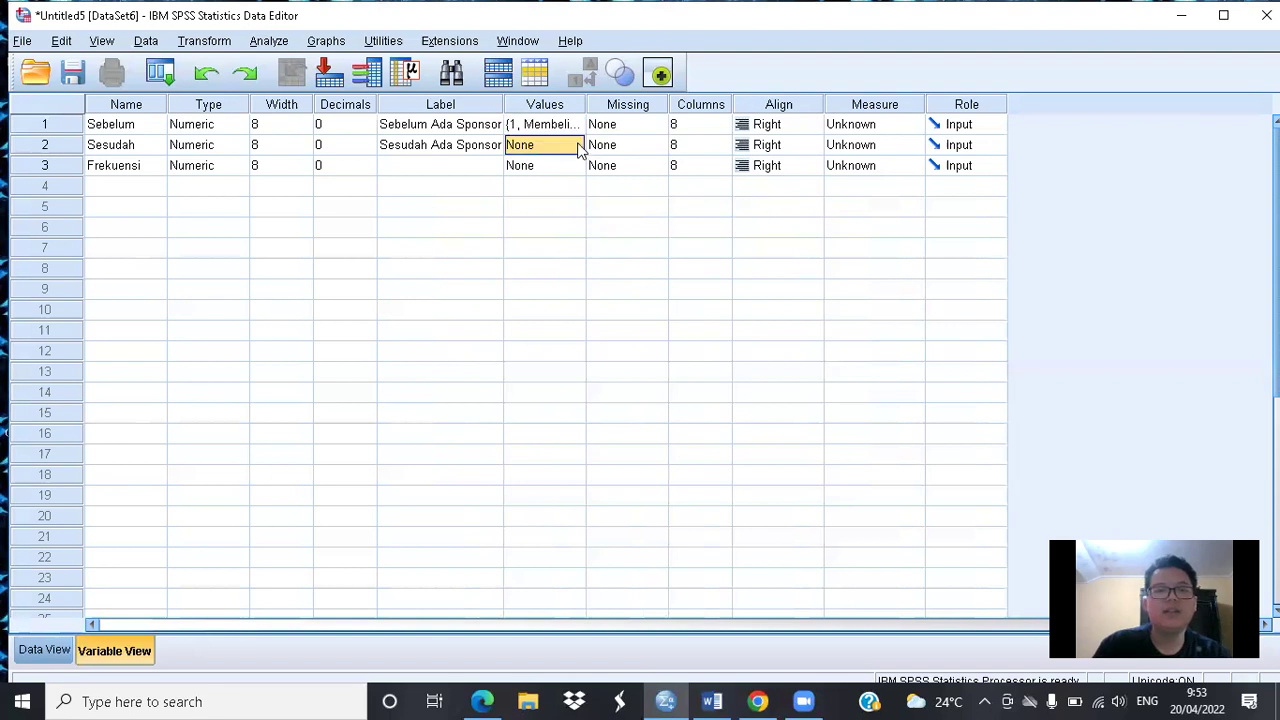
click(578, 145)
text(1)
click(578, 310)
text(Membeli)
click(504, 354)
Step: Add the value label 2 = "Tidak Membeli" for Sesudah and apply the value labels
text(2)
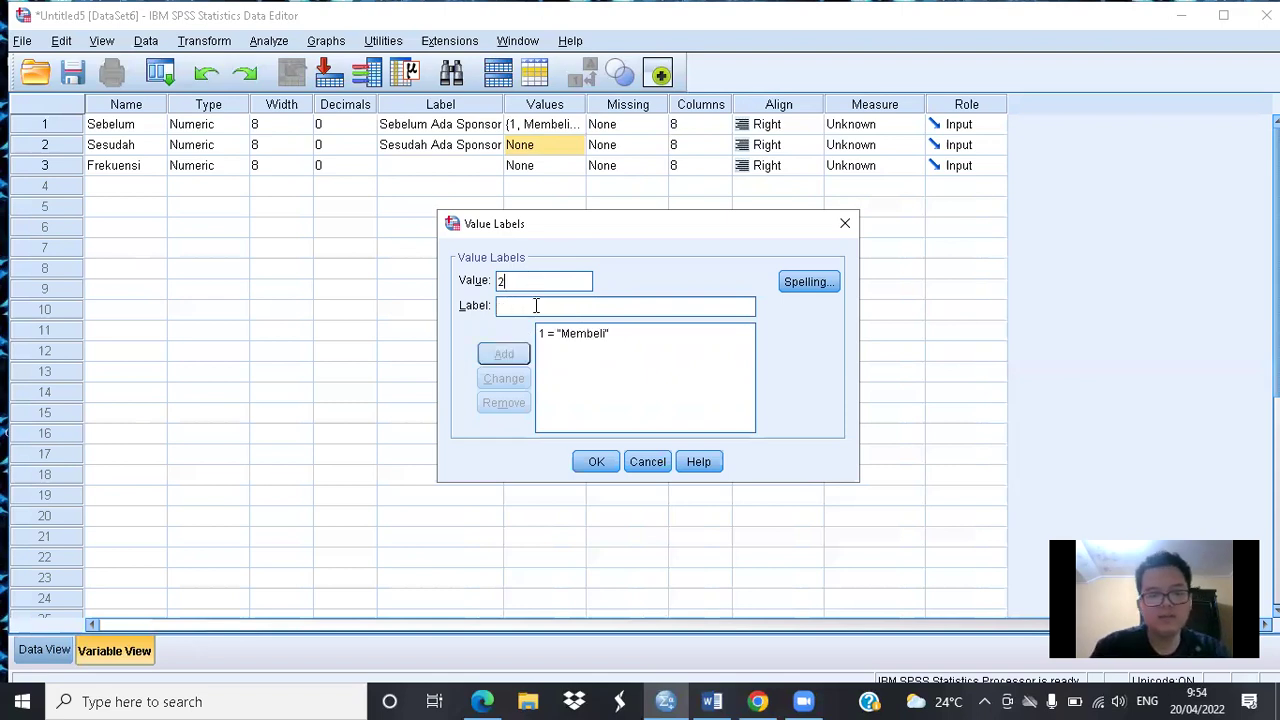
click(536, 306)
text(Tidak Membeli)
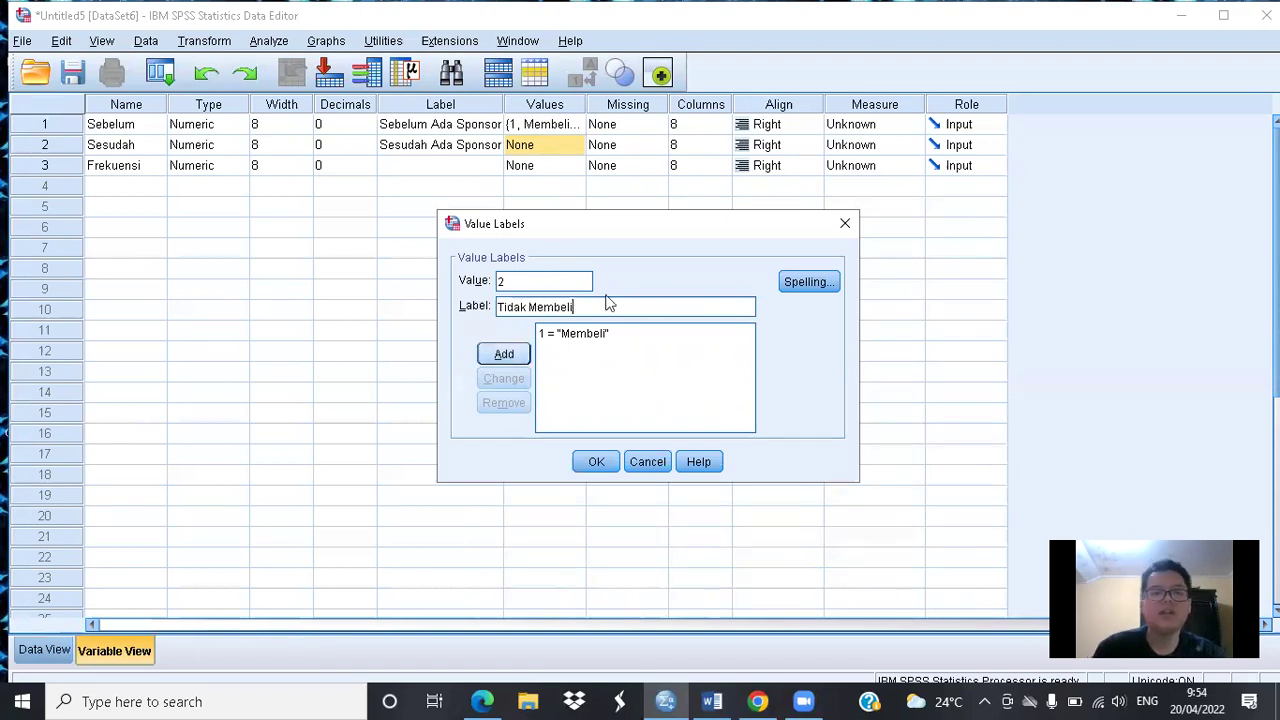
key(Return)
click(598, 462)
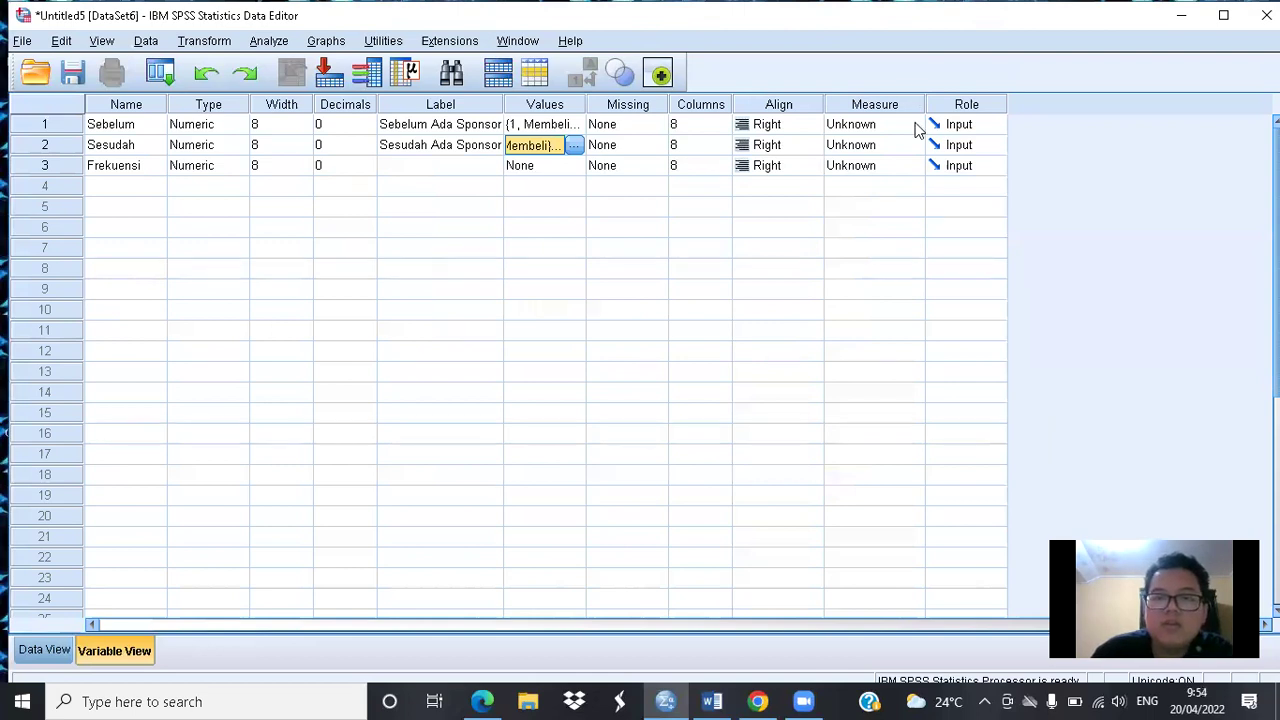
Step: Set the measurement level to Nominal for Sebelum and Sesudah, and to Scale for Frekuensi
click(916, 127)
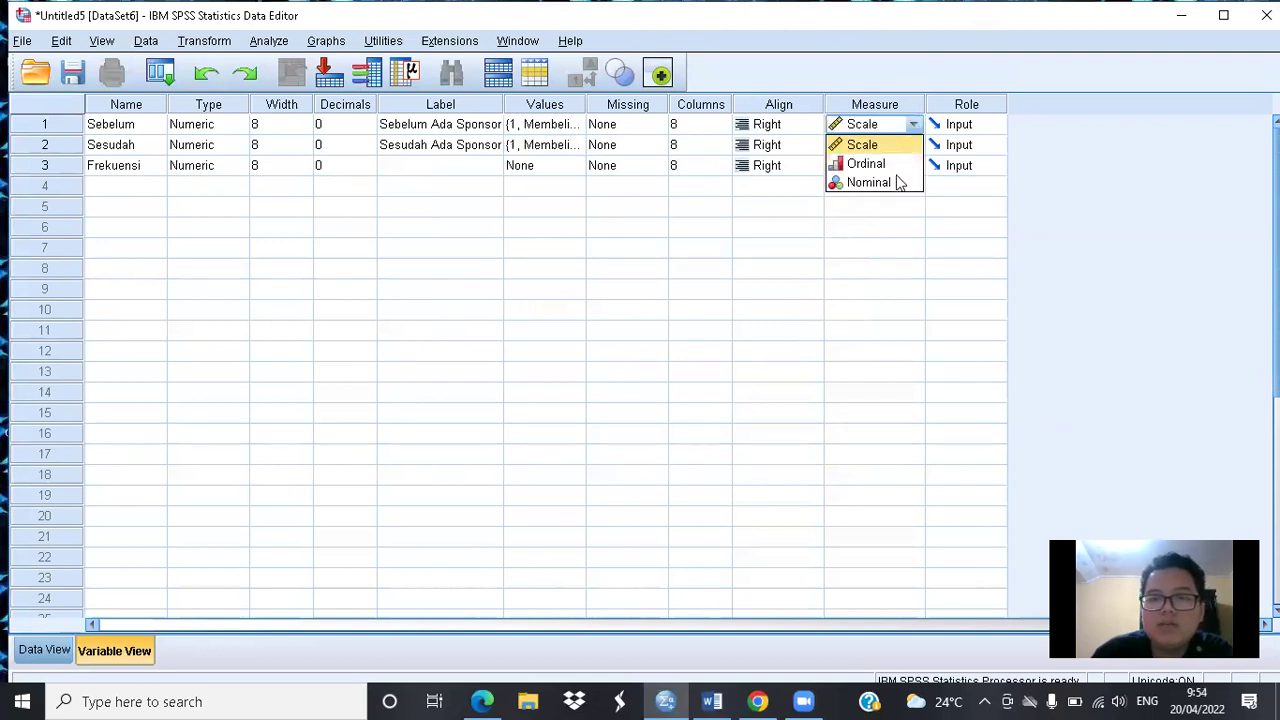
click(909, 133)
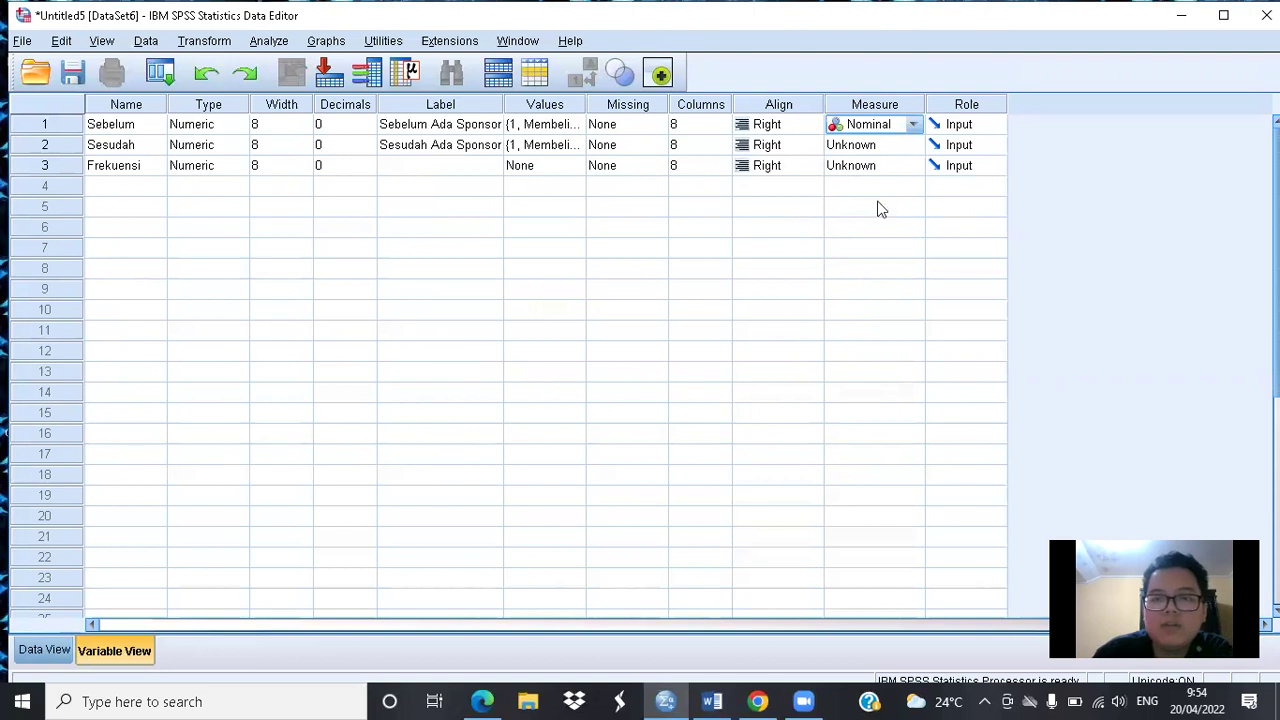
click(914, 148)
click(888, 202)
click(912, 167)
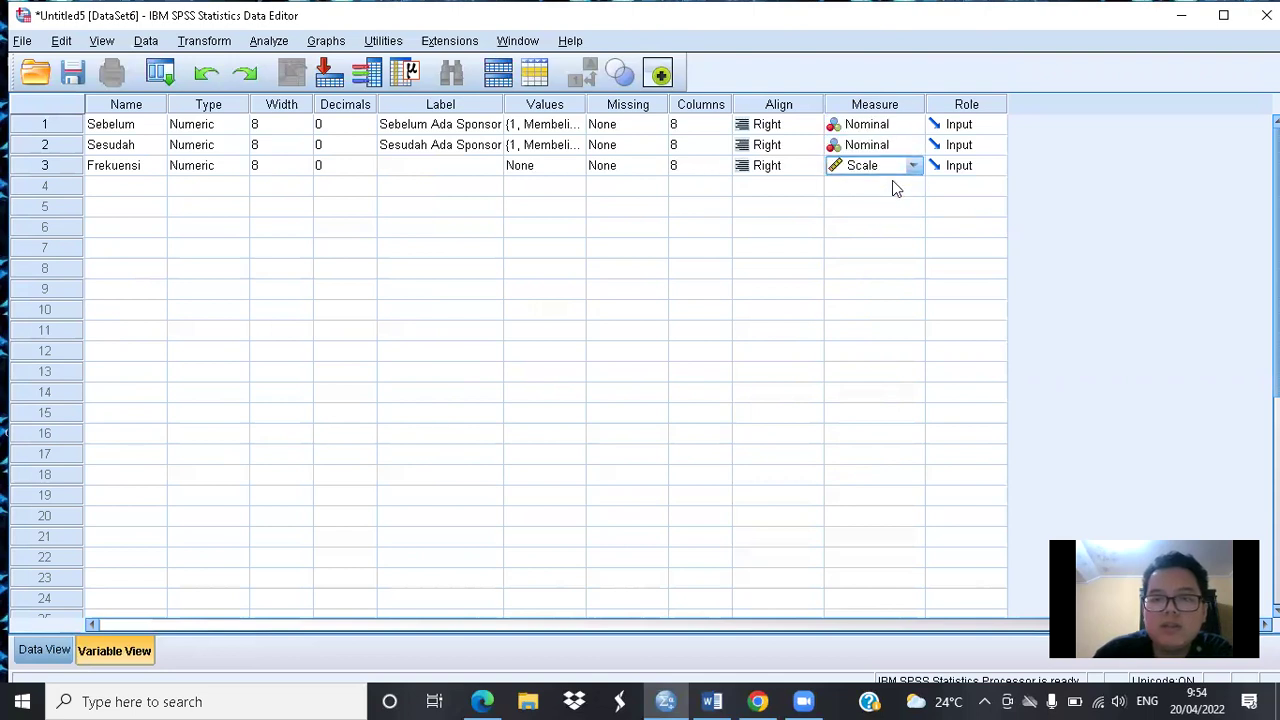
Step: Start the data entry in the data view with 1 for Sebelum and 1 for Sesudah in case 1
click(64, 648)
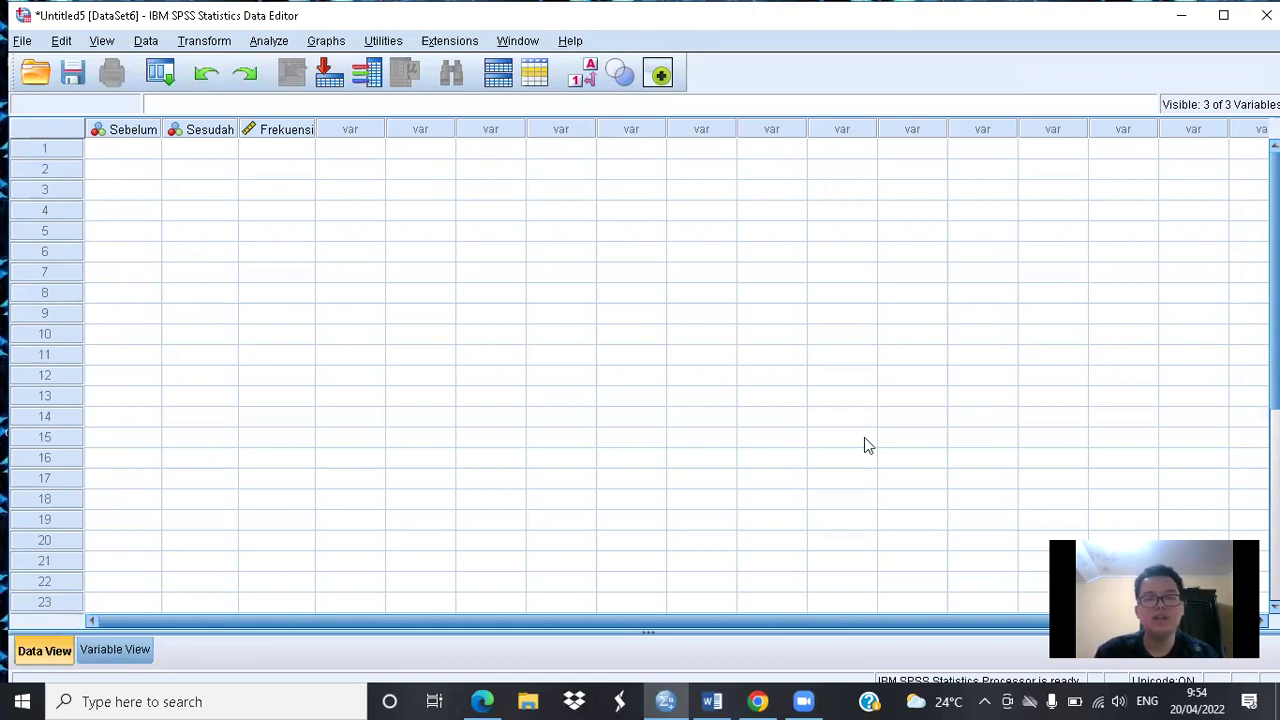
click(125, 152)
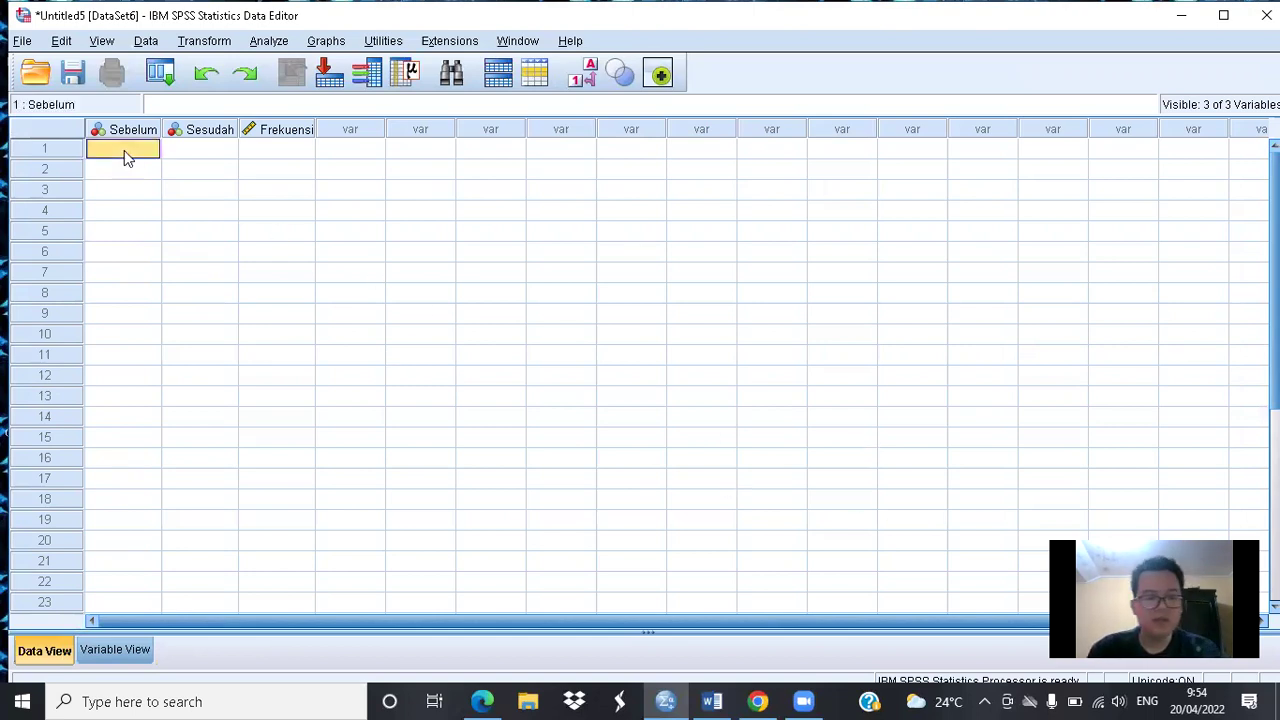
text(1)
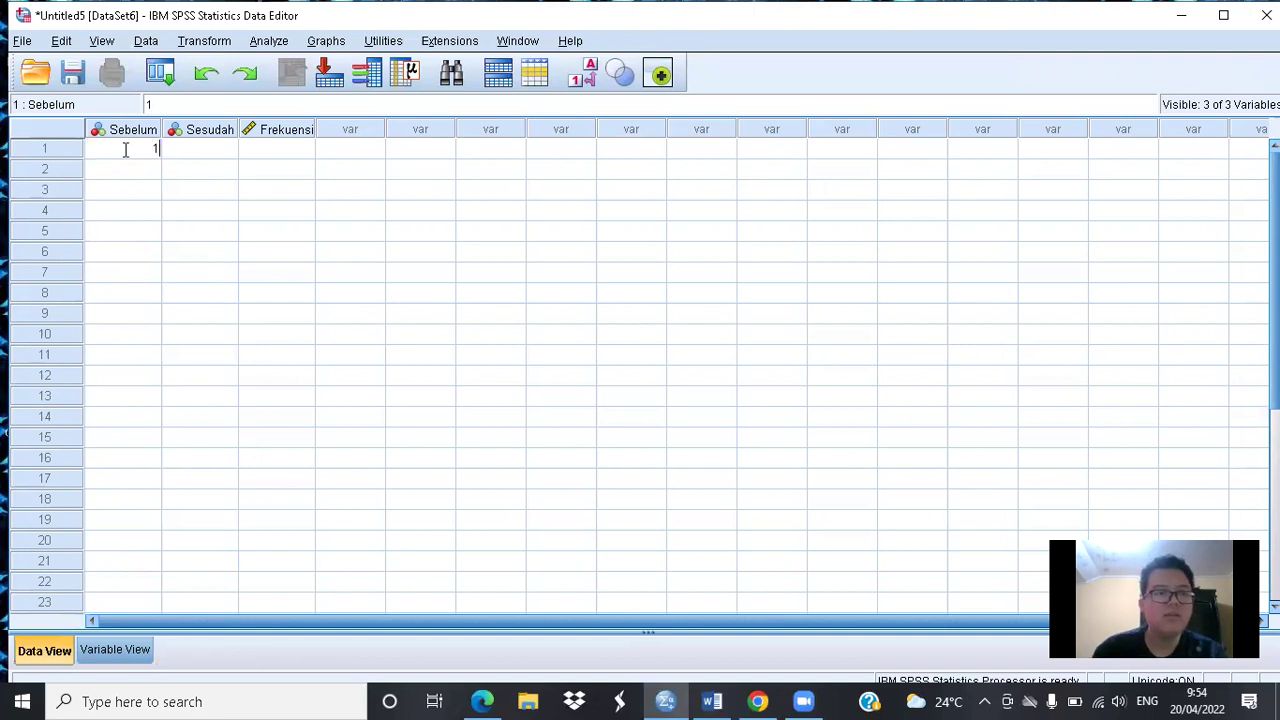
key(Tab)
key(Tab)
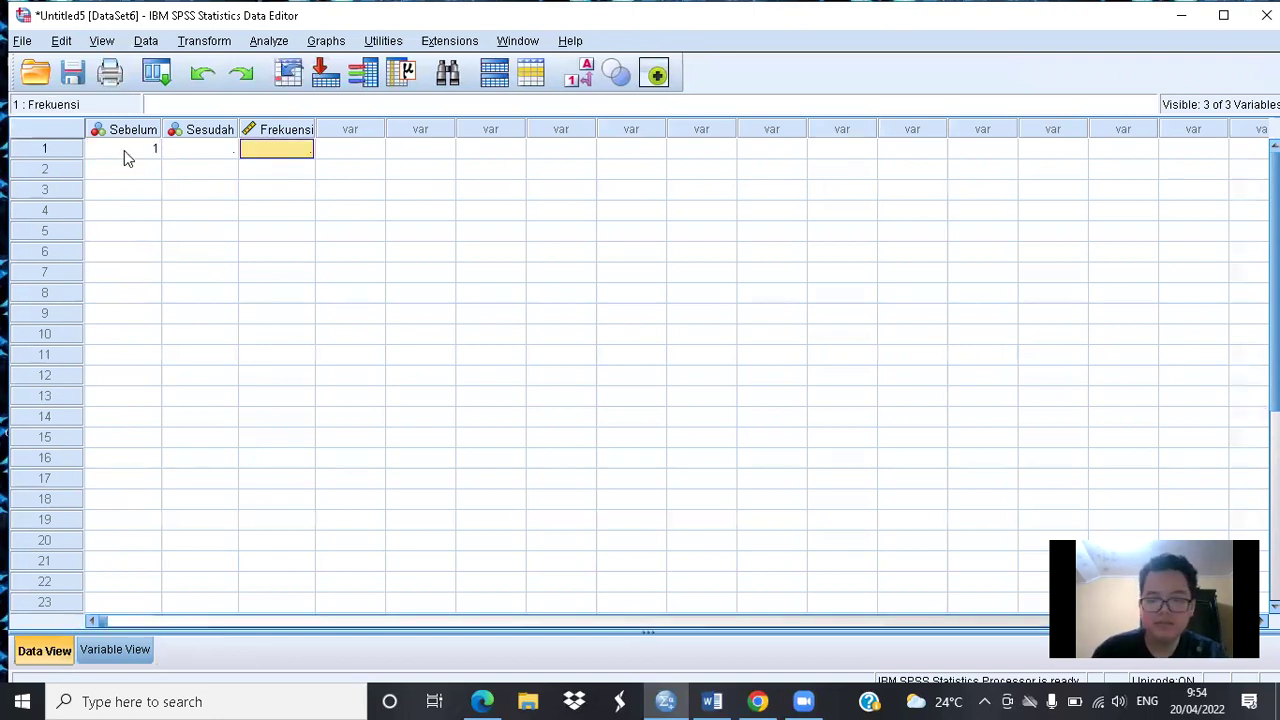
key(Left)
text(1)
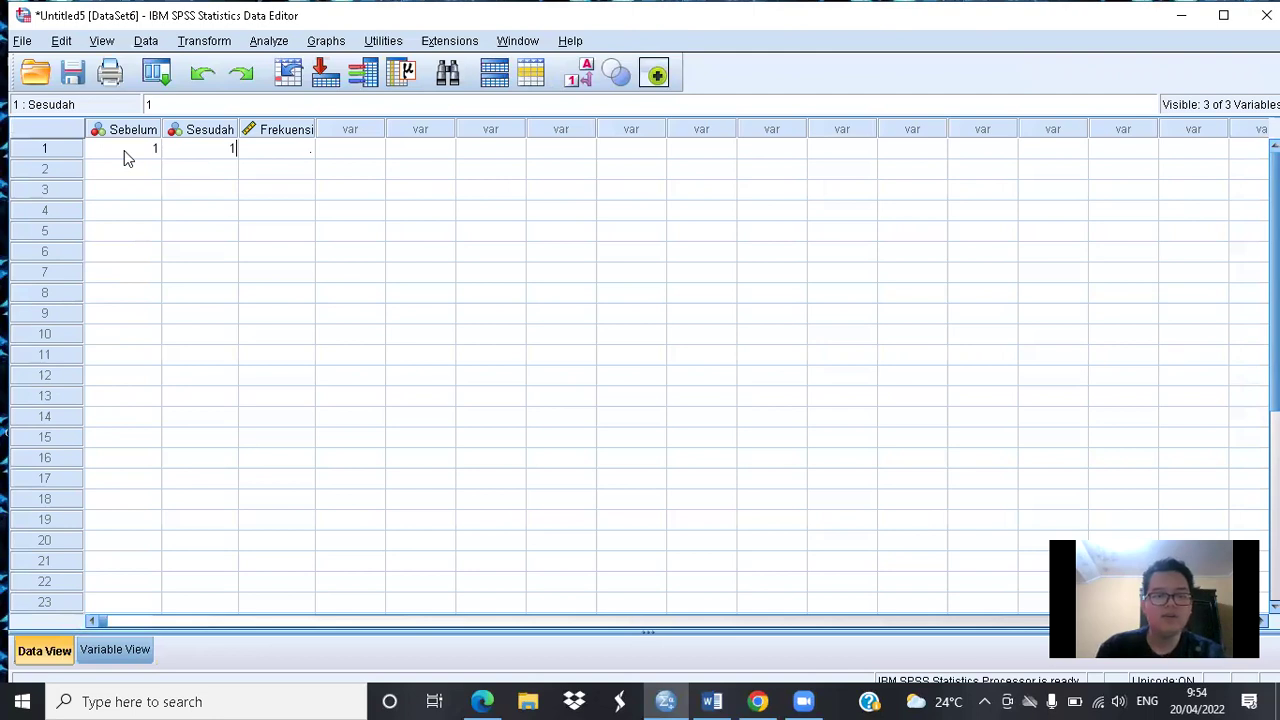
key(Tab)
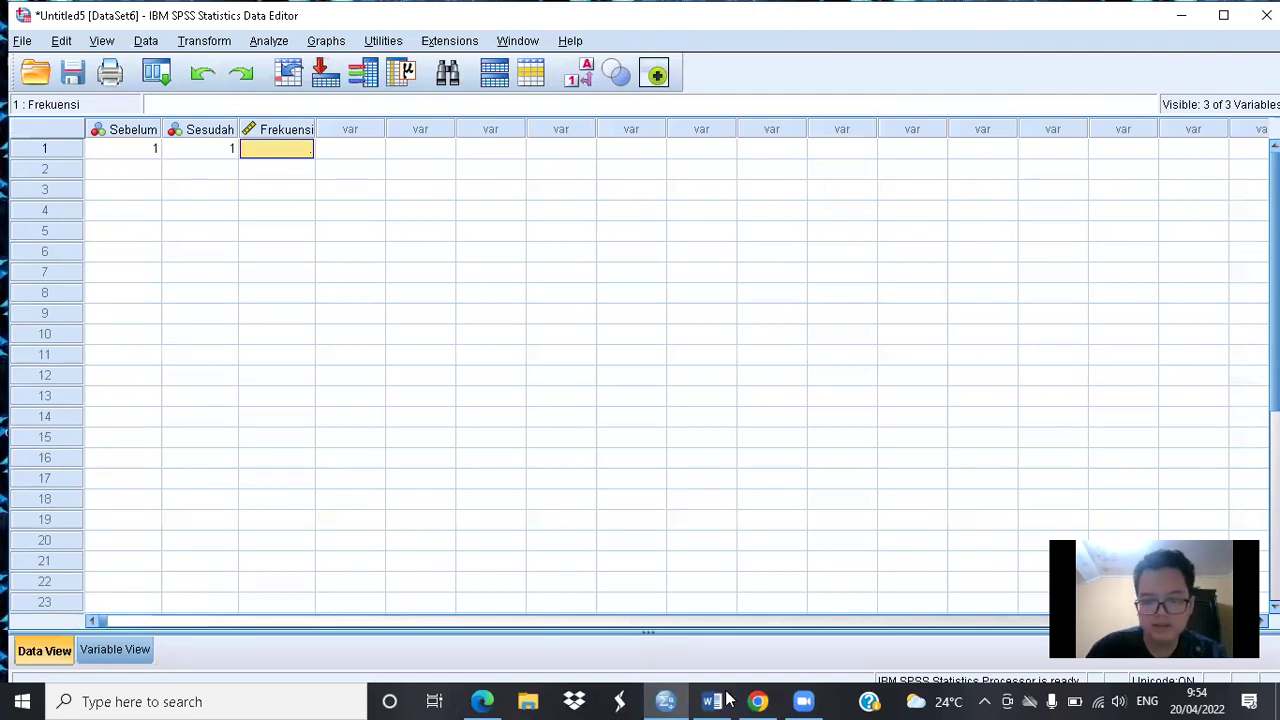
Step: Check the purchase table in the Word report and enter 85 as the Frekuensi of case 1
key(alt+Tab)
click(892, 75)
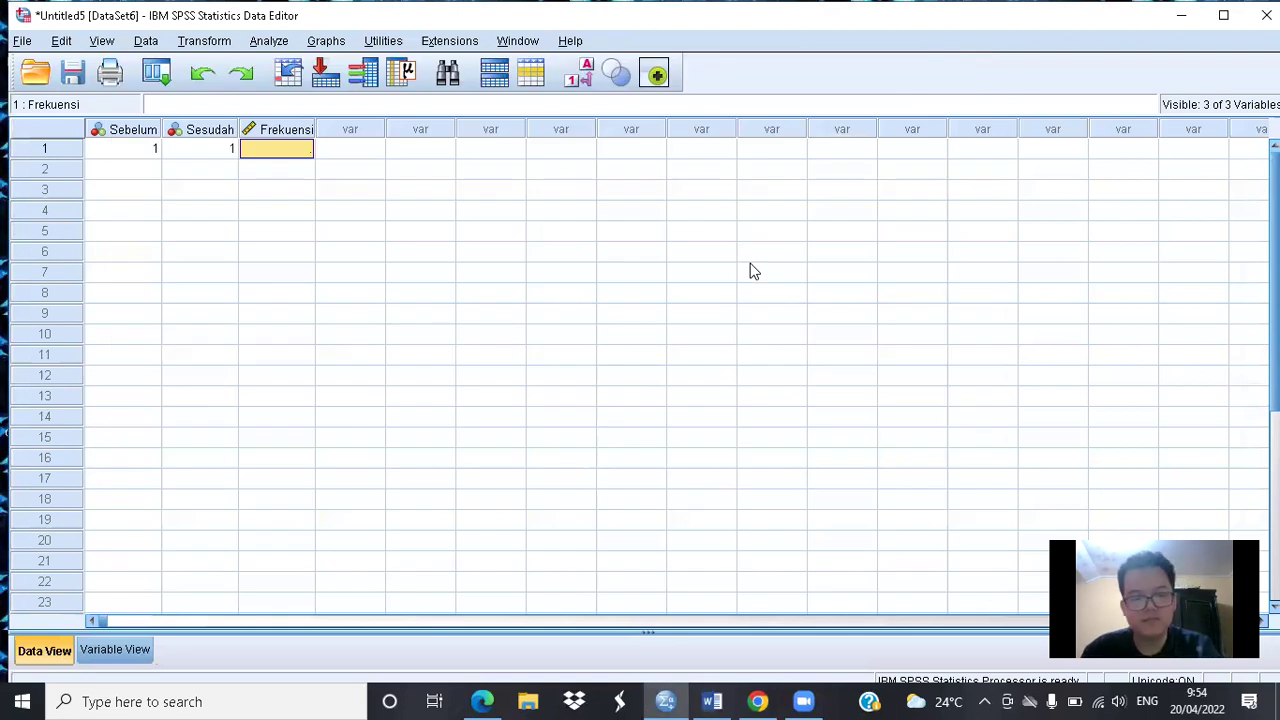
text(85)
key(Return)
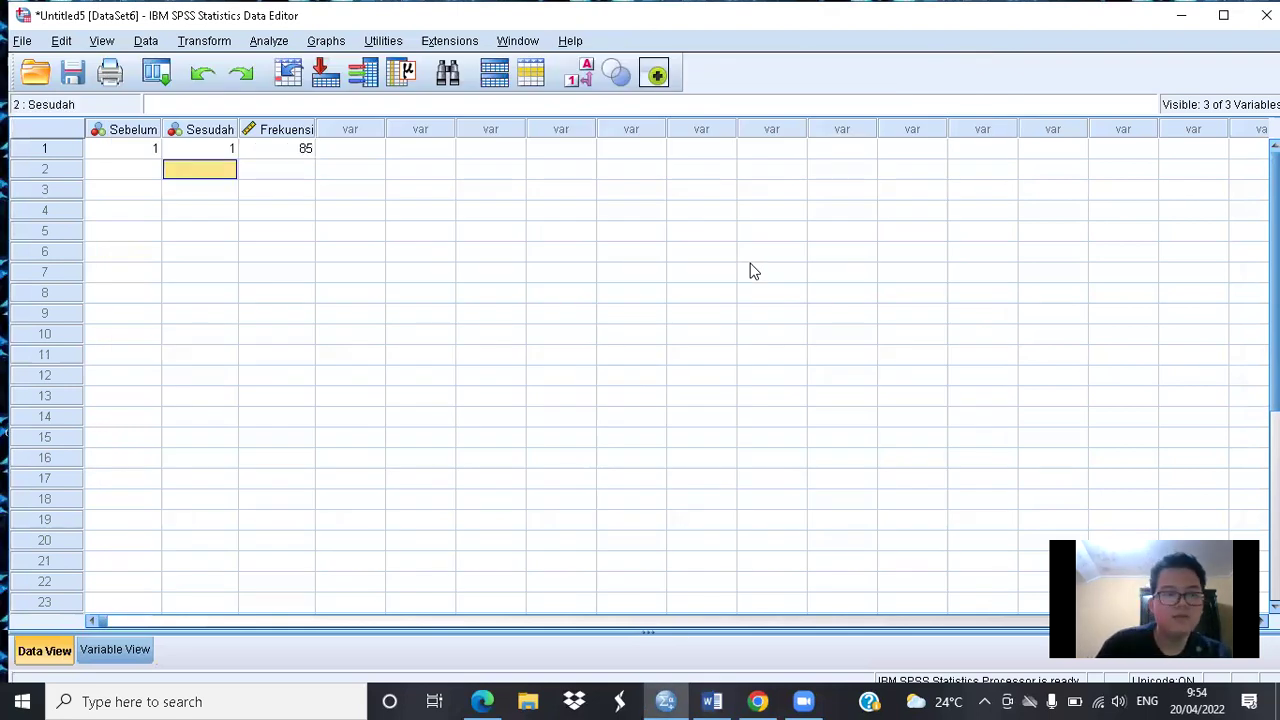
Step: Fill in case 2 with Sebelum 1, Sesudah 2 and Frekuensi 65
key(Left)
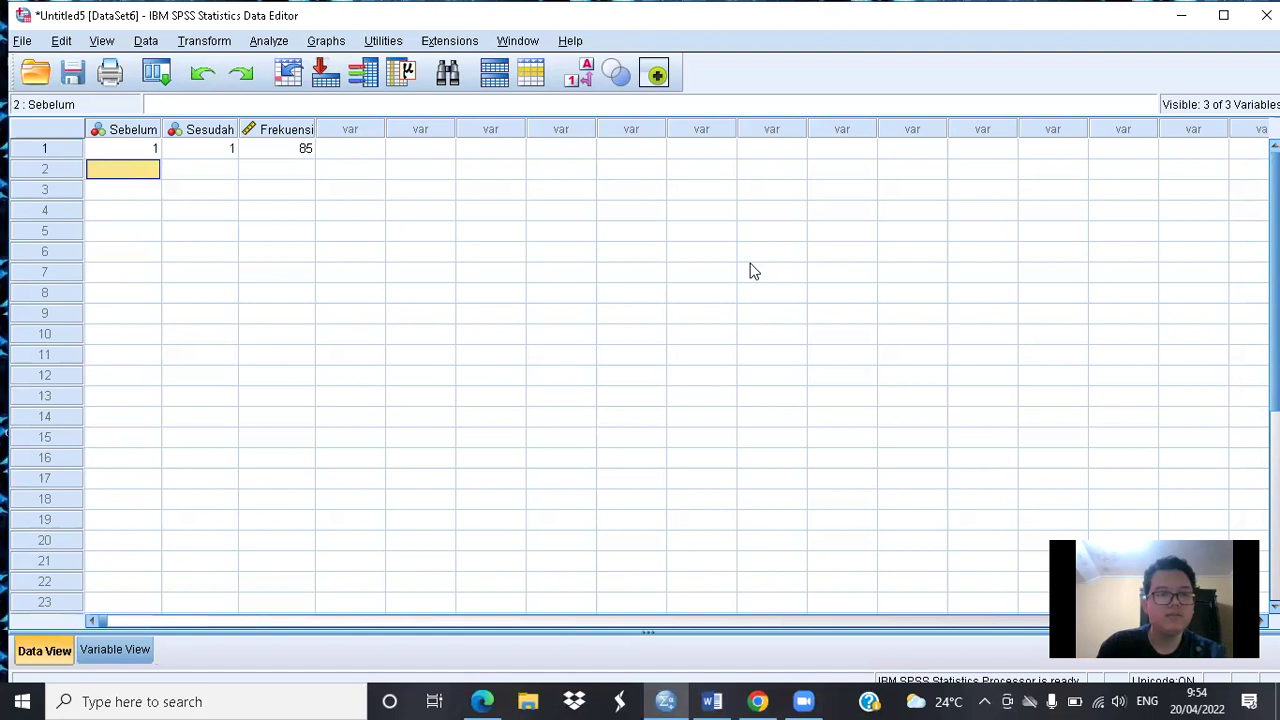
text(2)
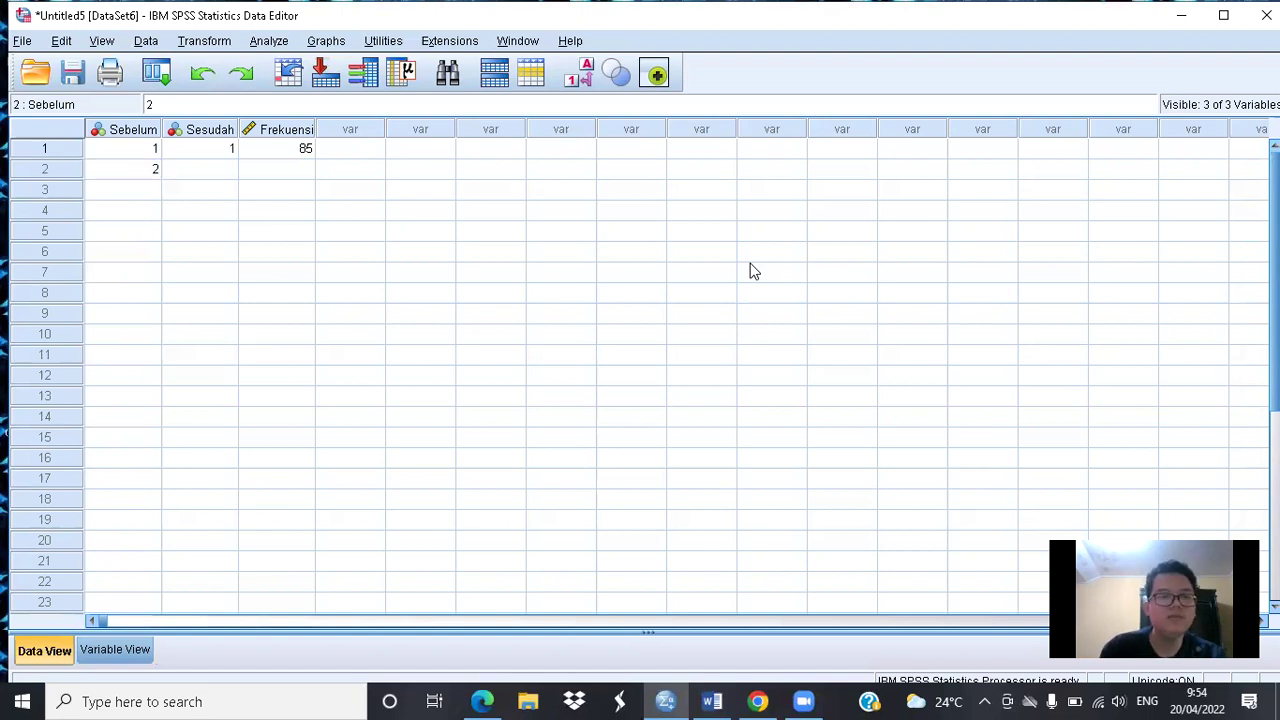
key(Tab)
key(Left)
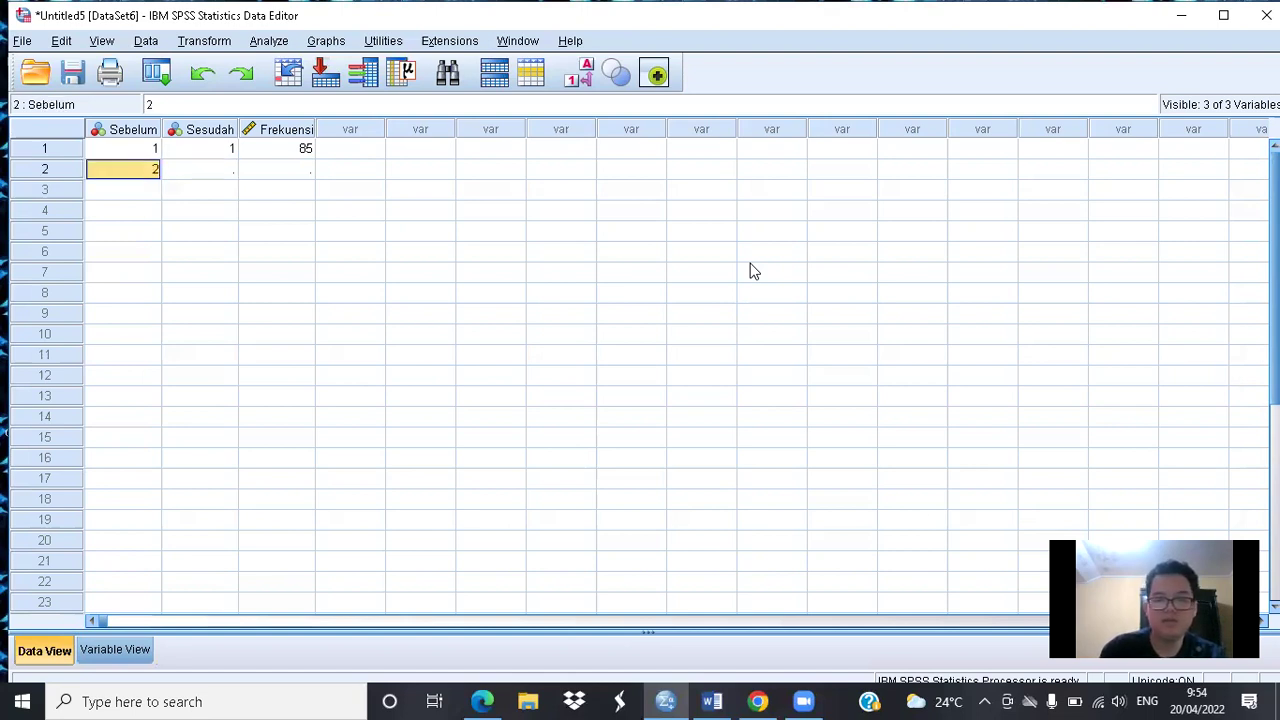
text(1)
key(Tab)
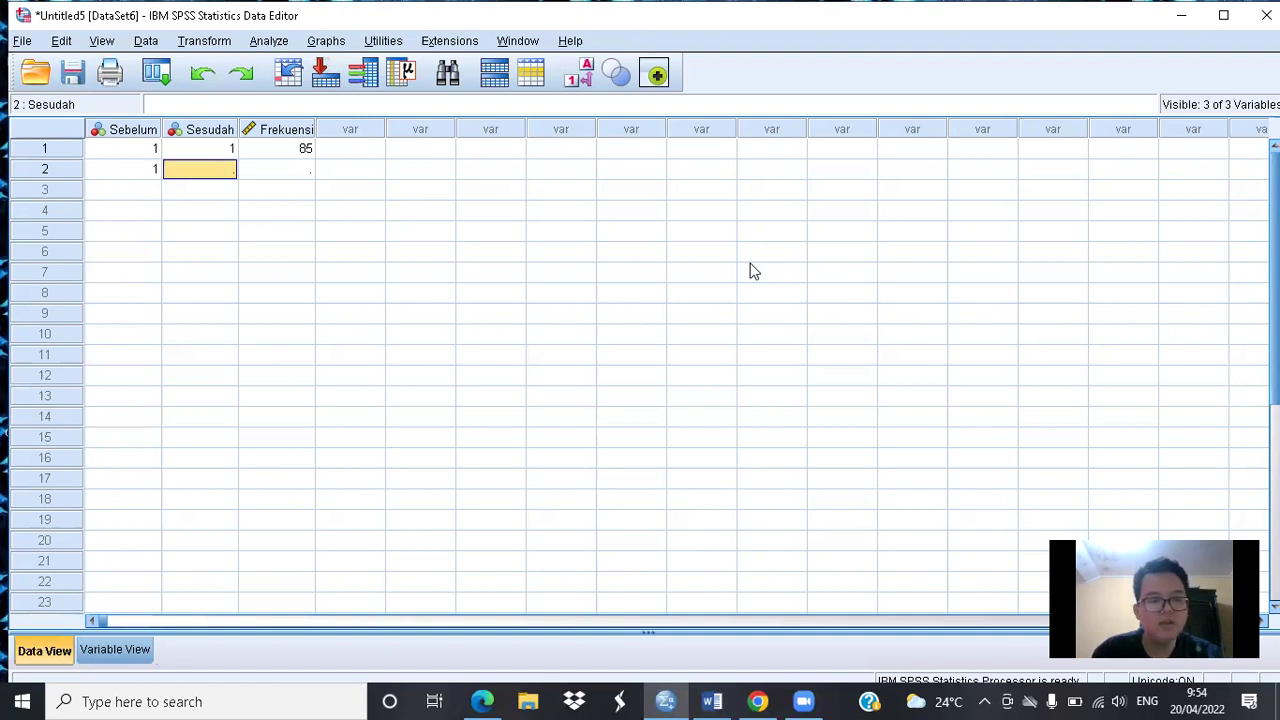
text(2)
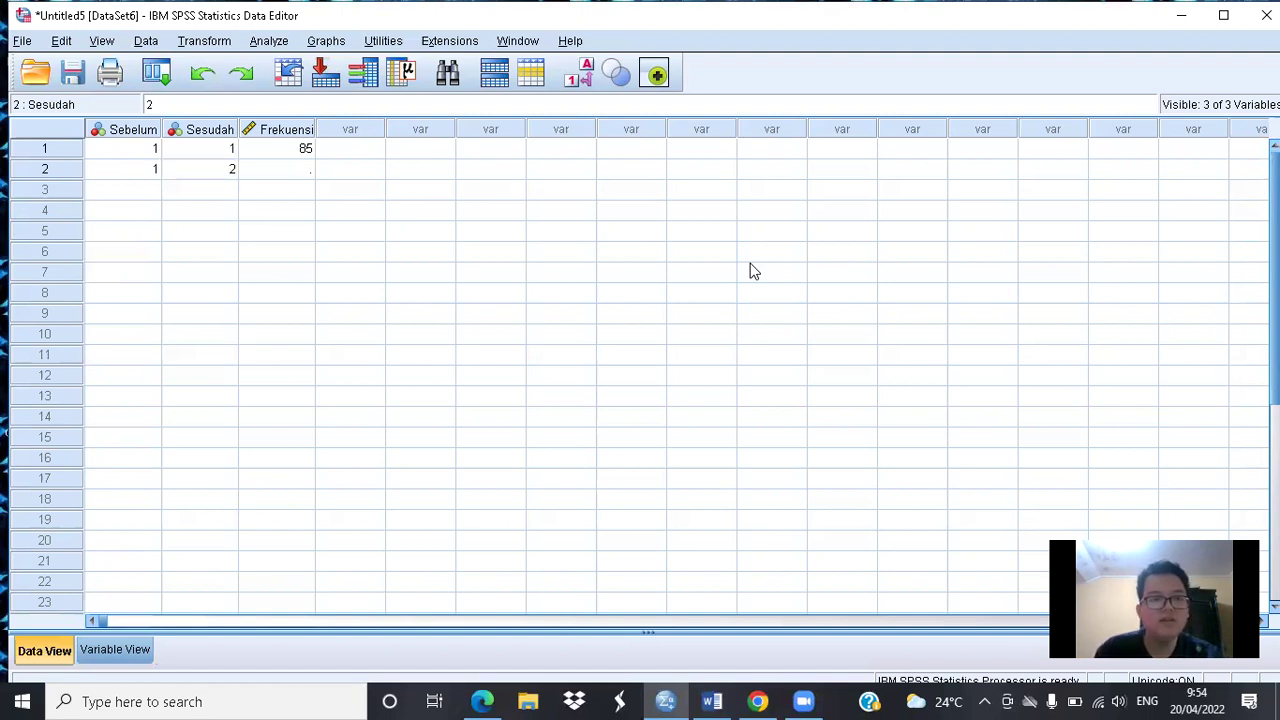
key(Tab)
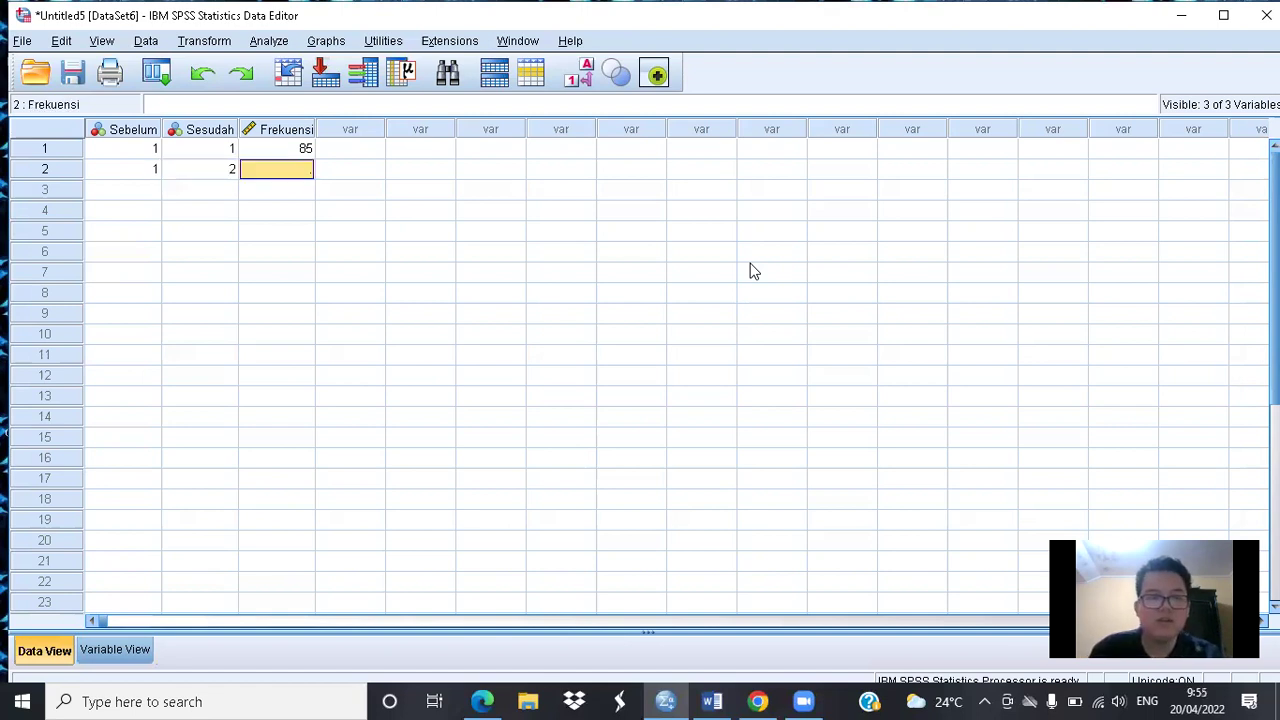
text(65)
key(Return)
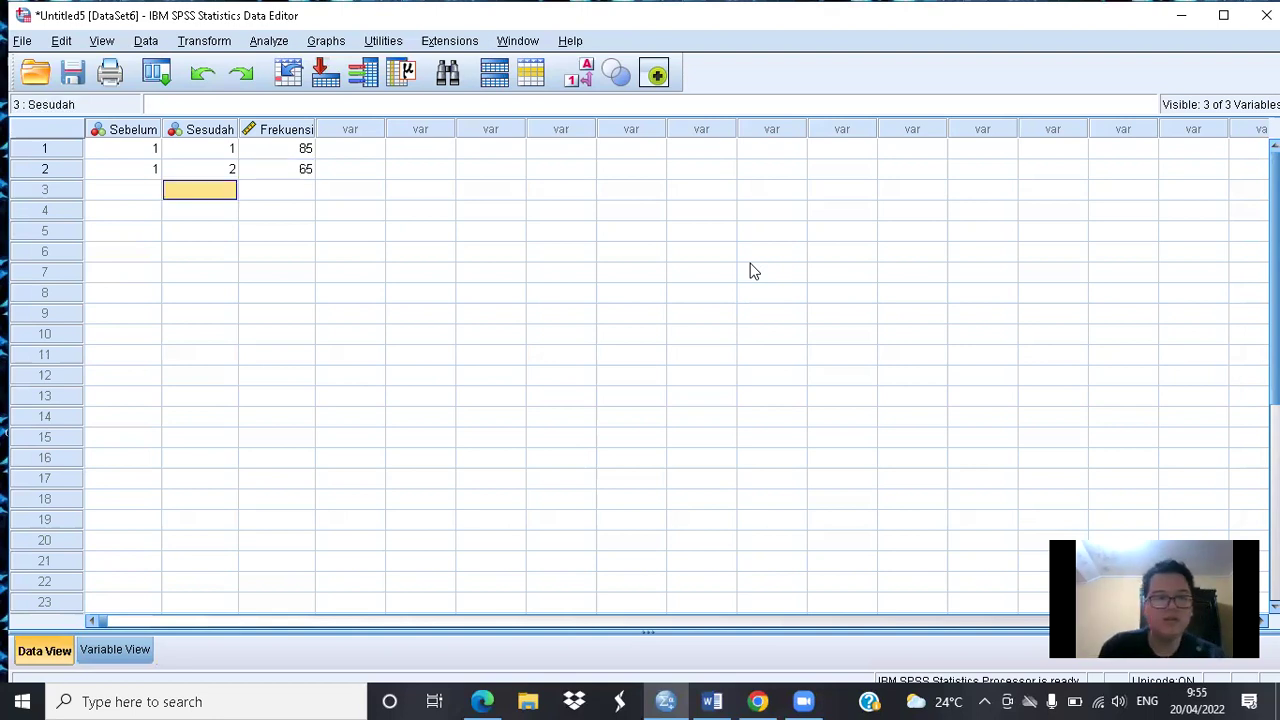
Step: Fill in case 3 with Sebelum 2, Sesudah 1 and Frekuensi 10
key(Left)
text(2)
key(Tab)
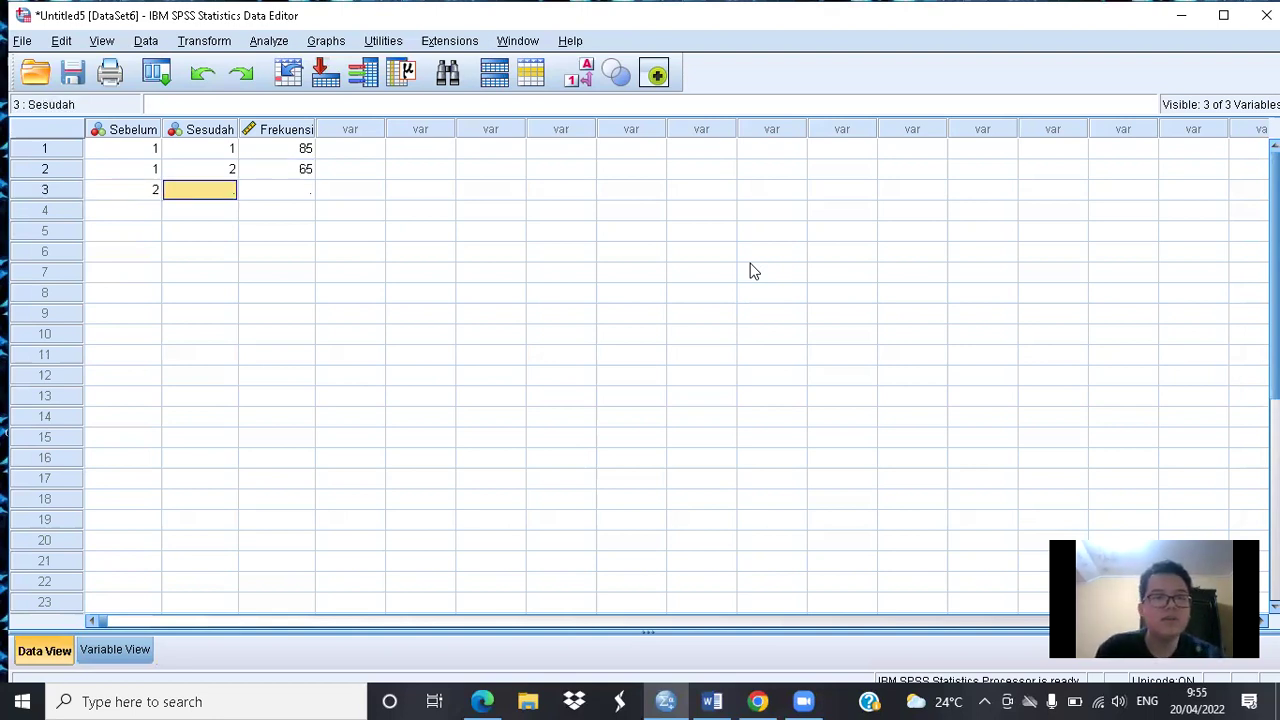
text(1)
key(Tab)
text(1)
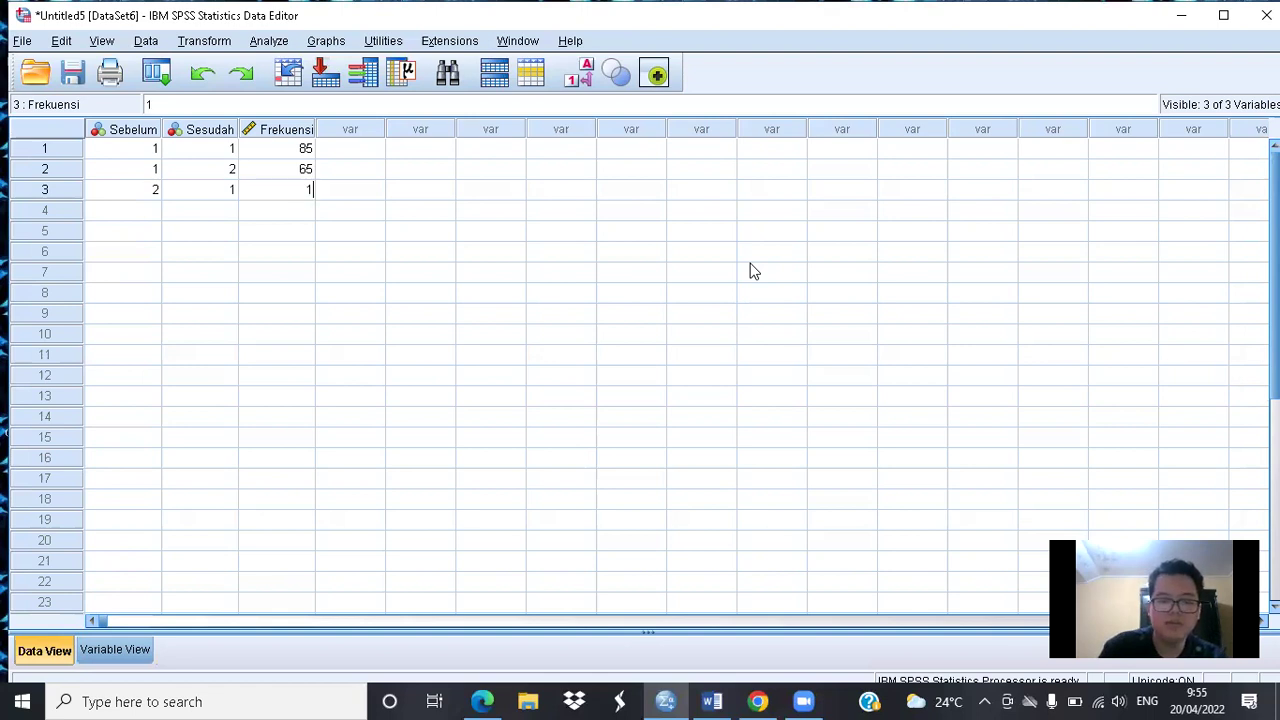
text(0)
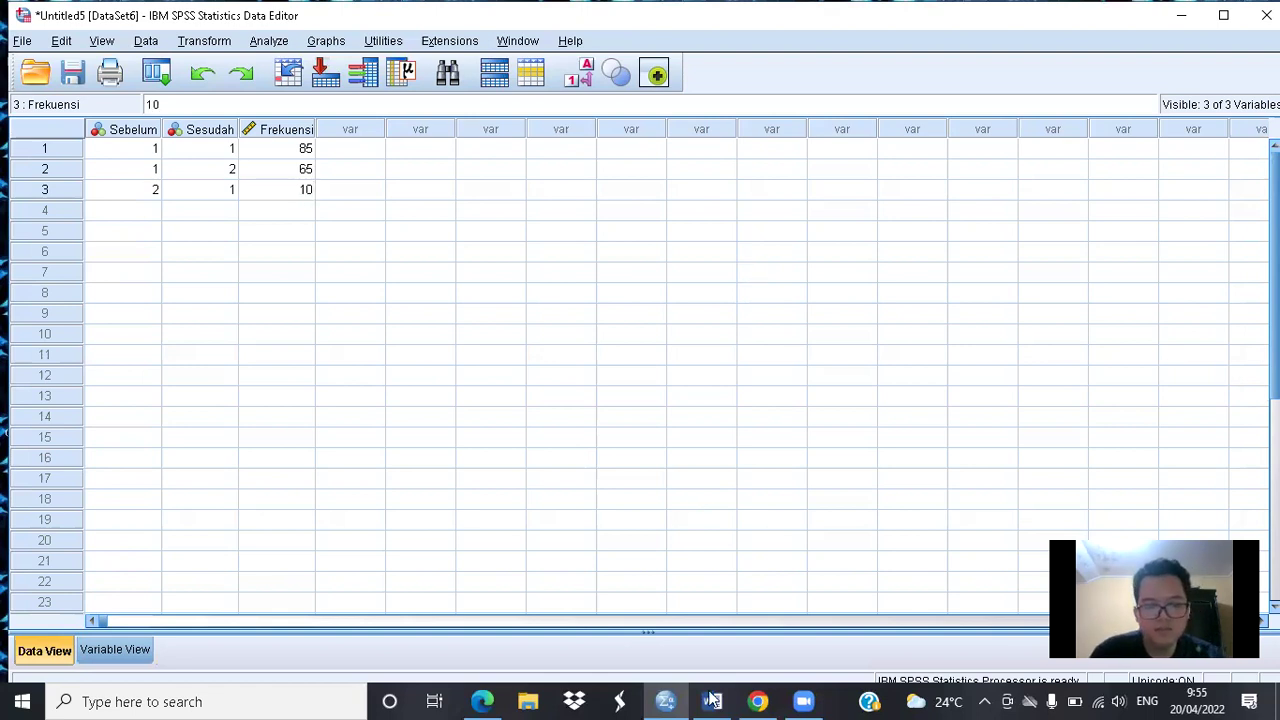
Step: Check the purchase table in the Word report and fill in case 4 with Sebelum 2, Sesudah 2 and Frekuensi 40
key(alt+Tab)
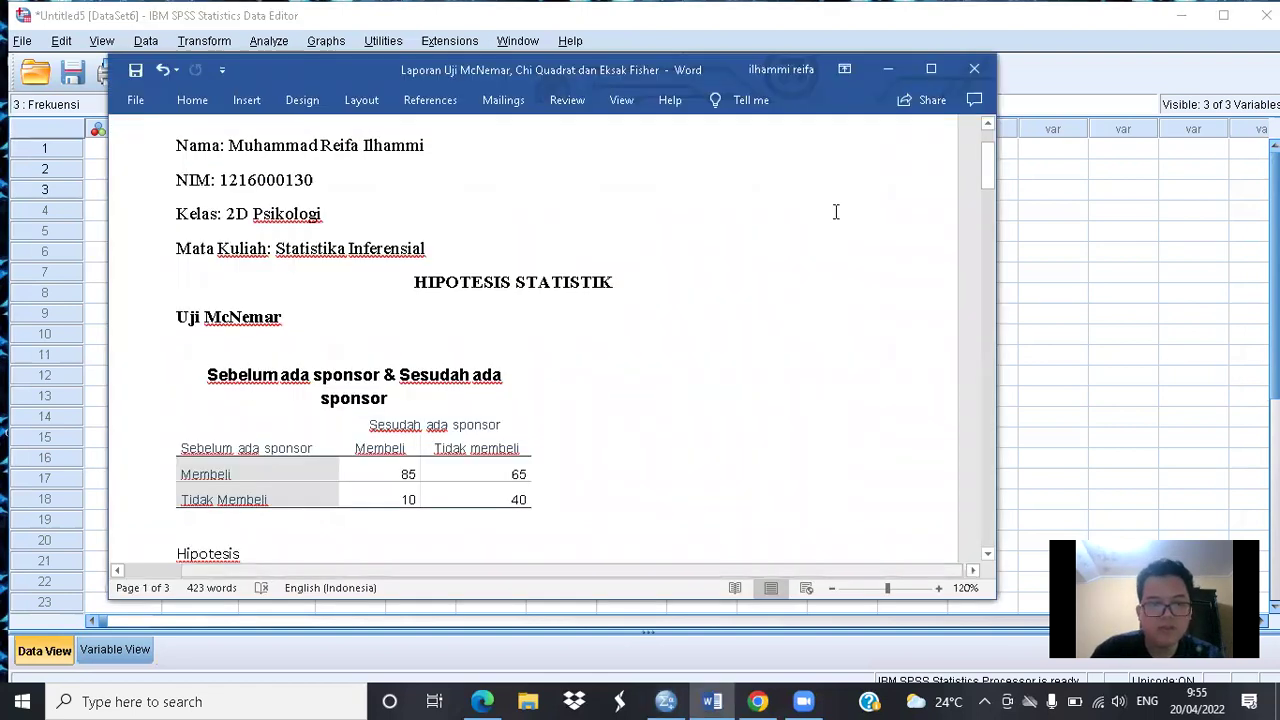
click(888, 75)
click(148, 211)
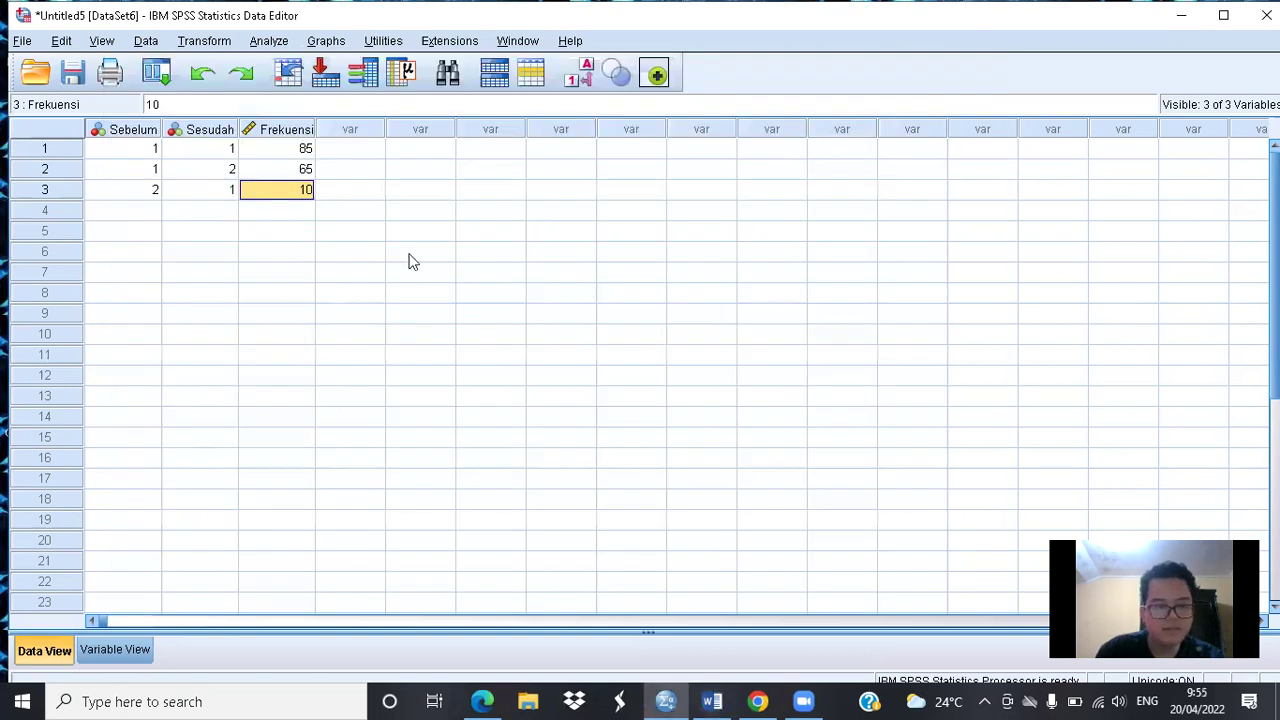
text(2)
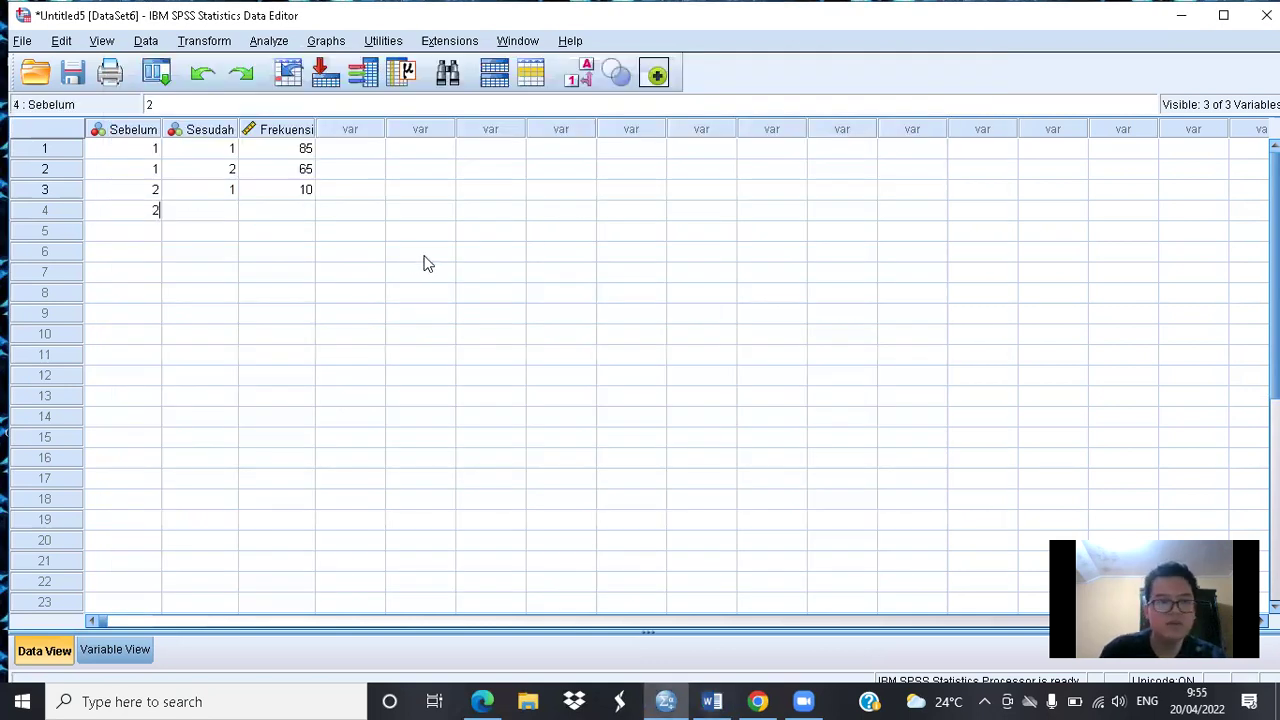
key(Tab)
text(2)
key(Tab)
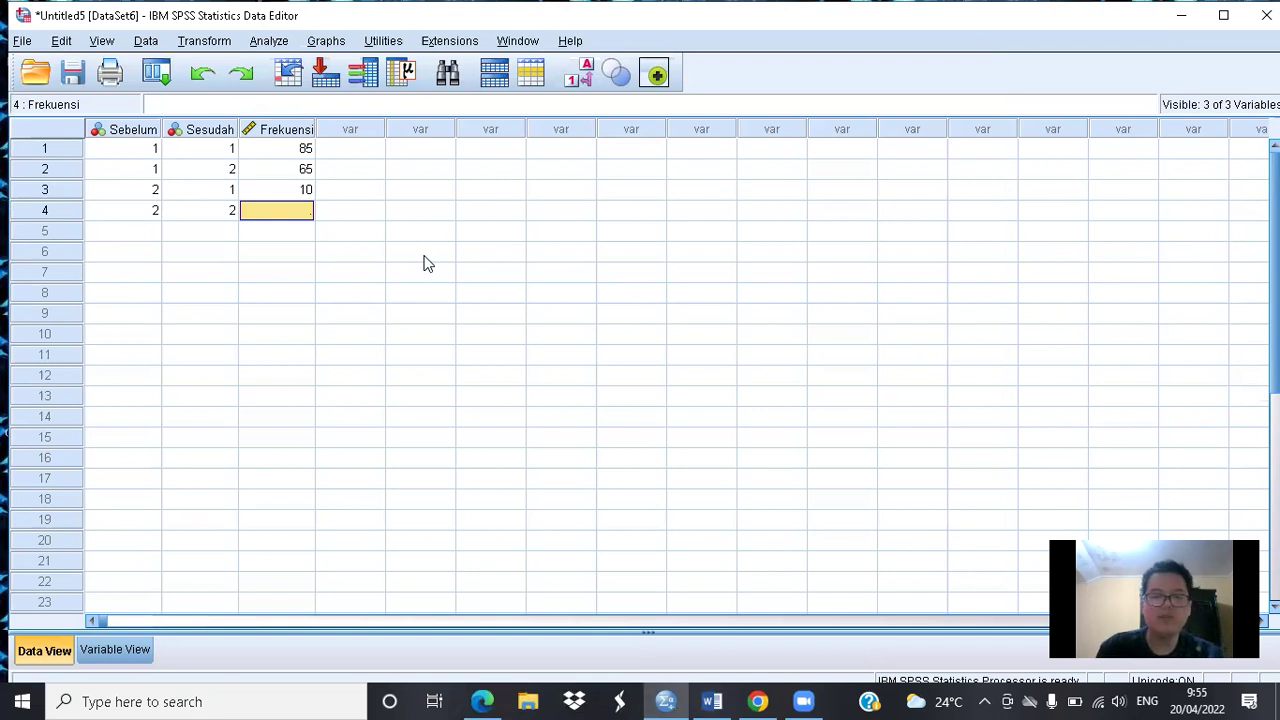
text(40)
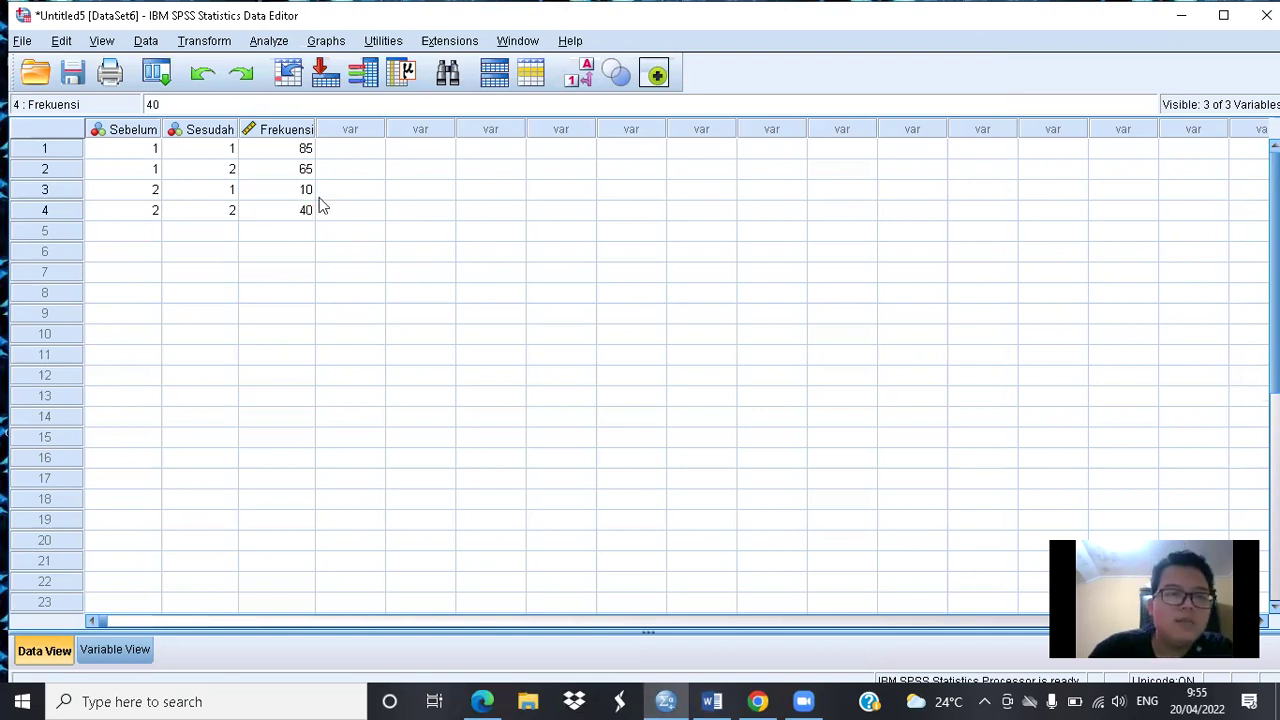
click(330, 231)
Step: Weight the cases by the frequency variable Frekuensi
click(145, 40)
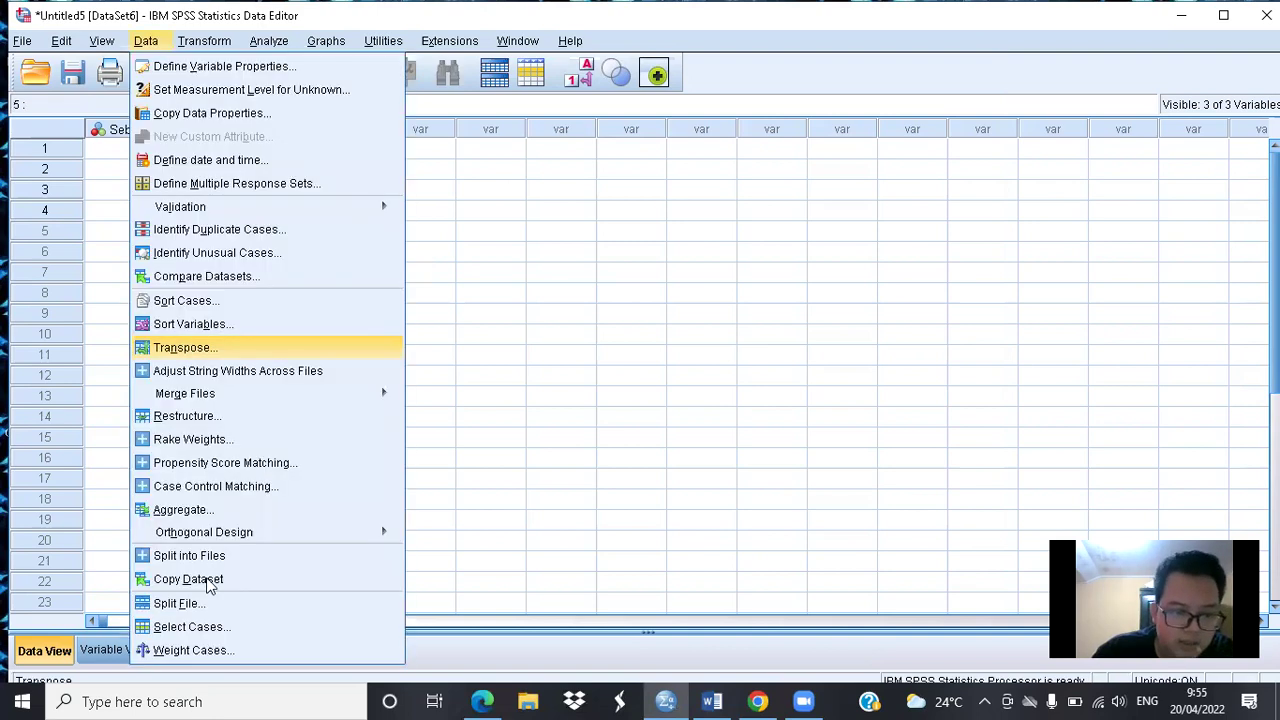
click(234, 652)
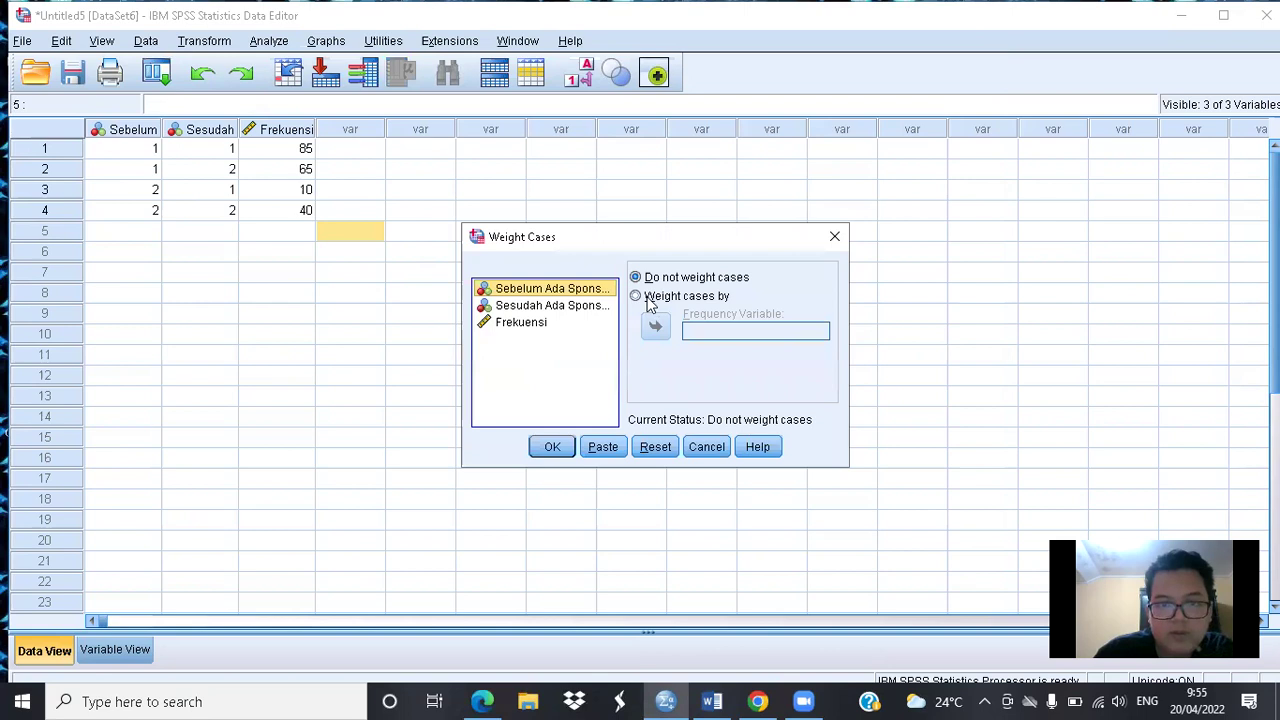
click(650, 298)
click(655, 327)
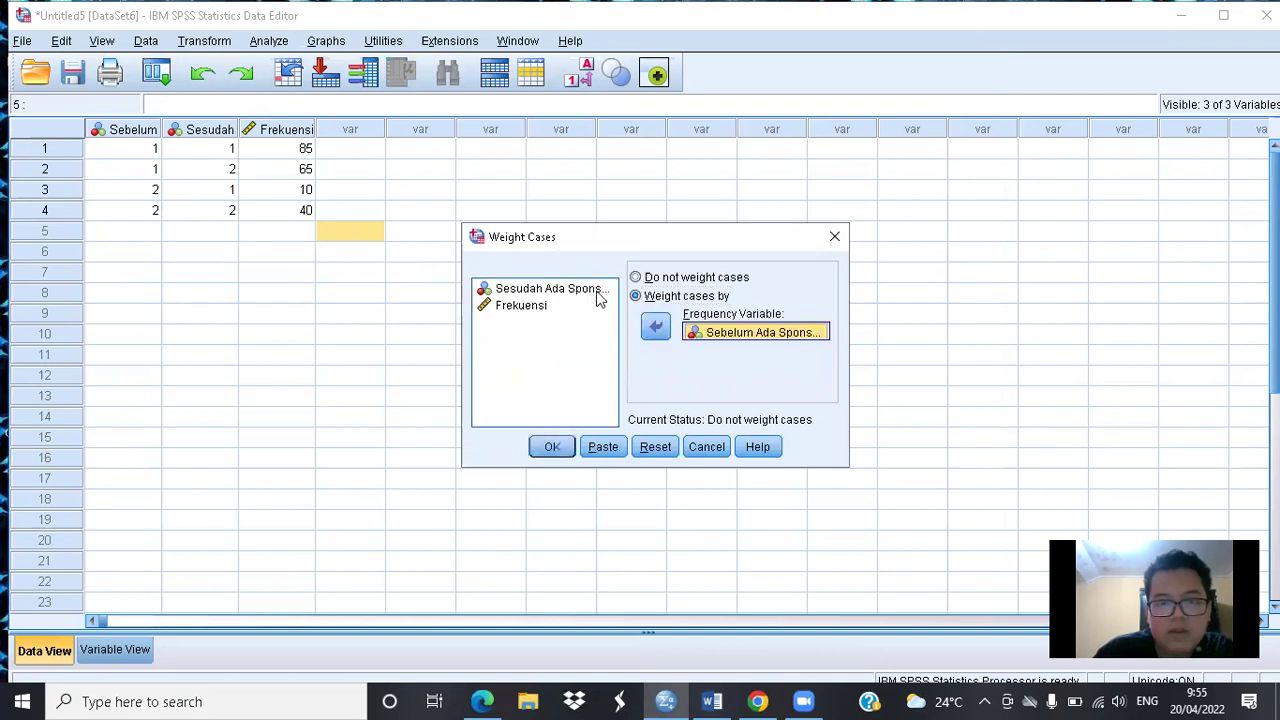
click(657, 330)
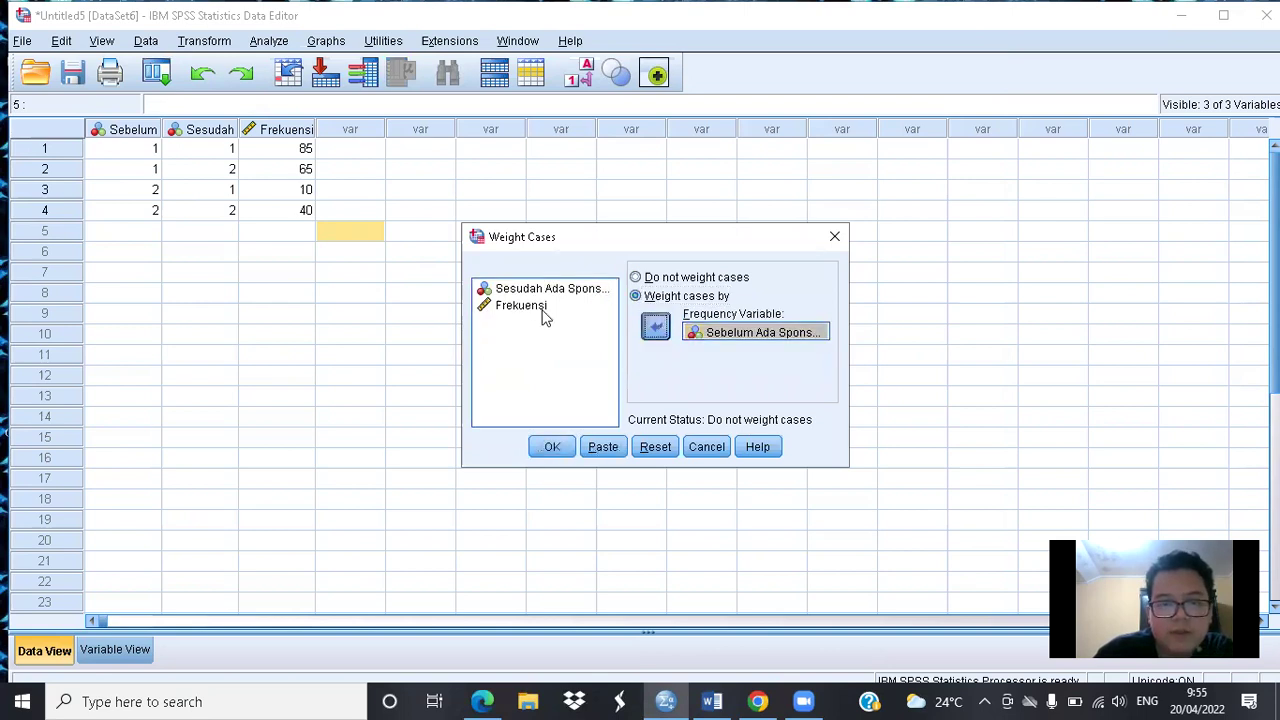
click(540, 322)
click(655, 328)
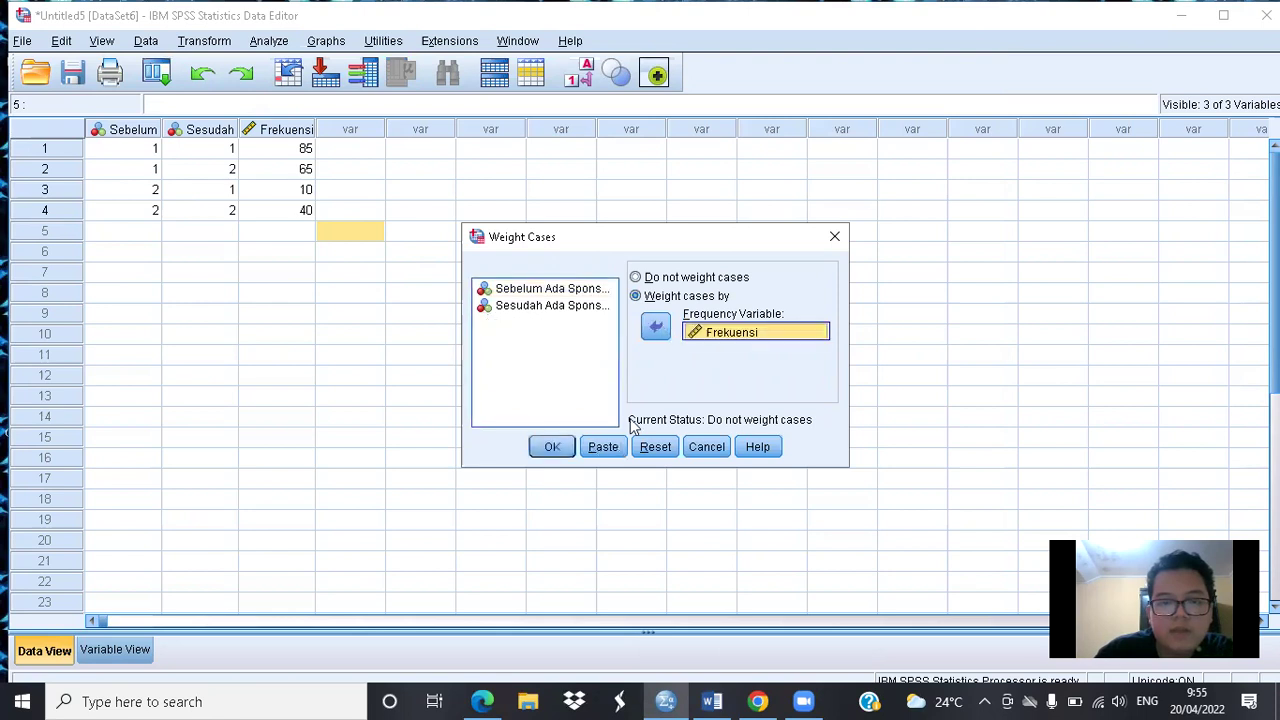
click(568, 449)
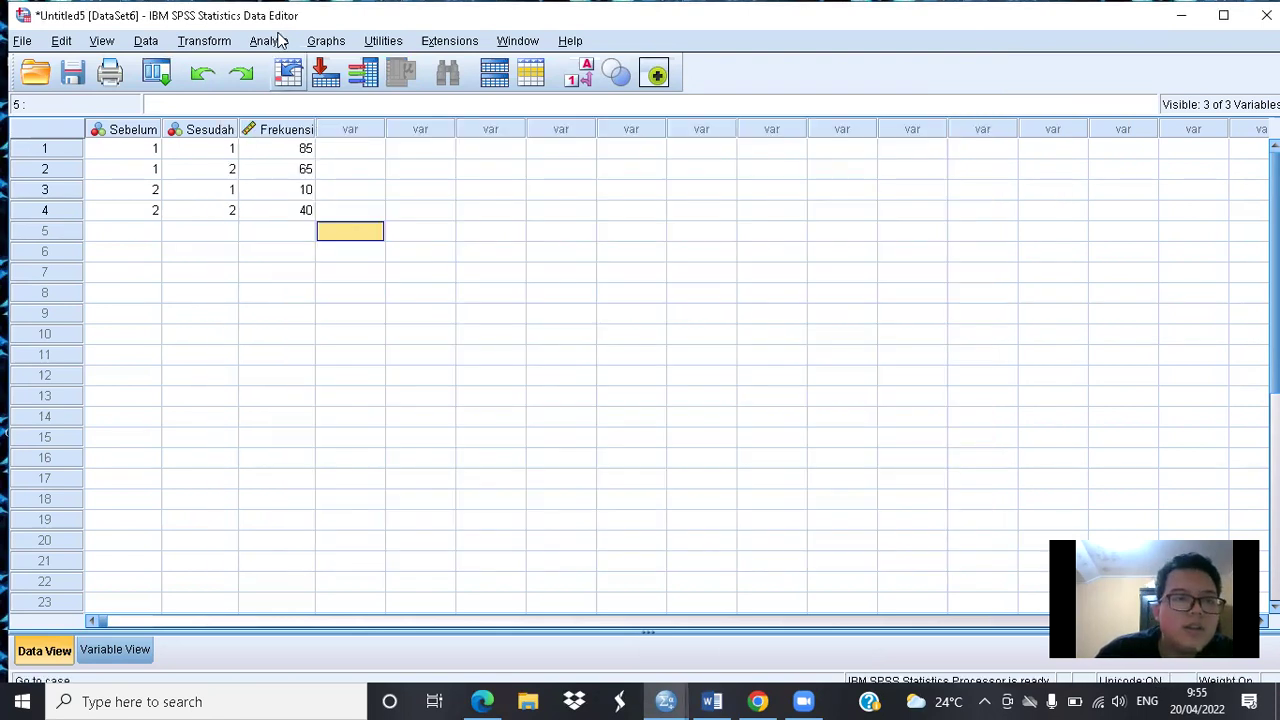
Step: Open the legacy nonparametric test for two related samples and pair Sebelum with Sesudah as the first test pair
click(268, 40)
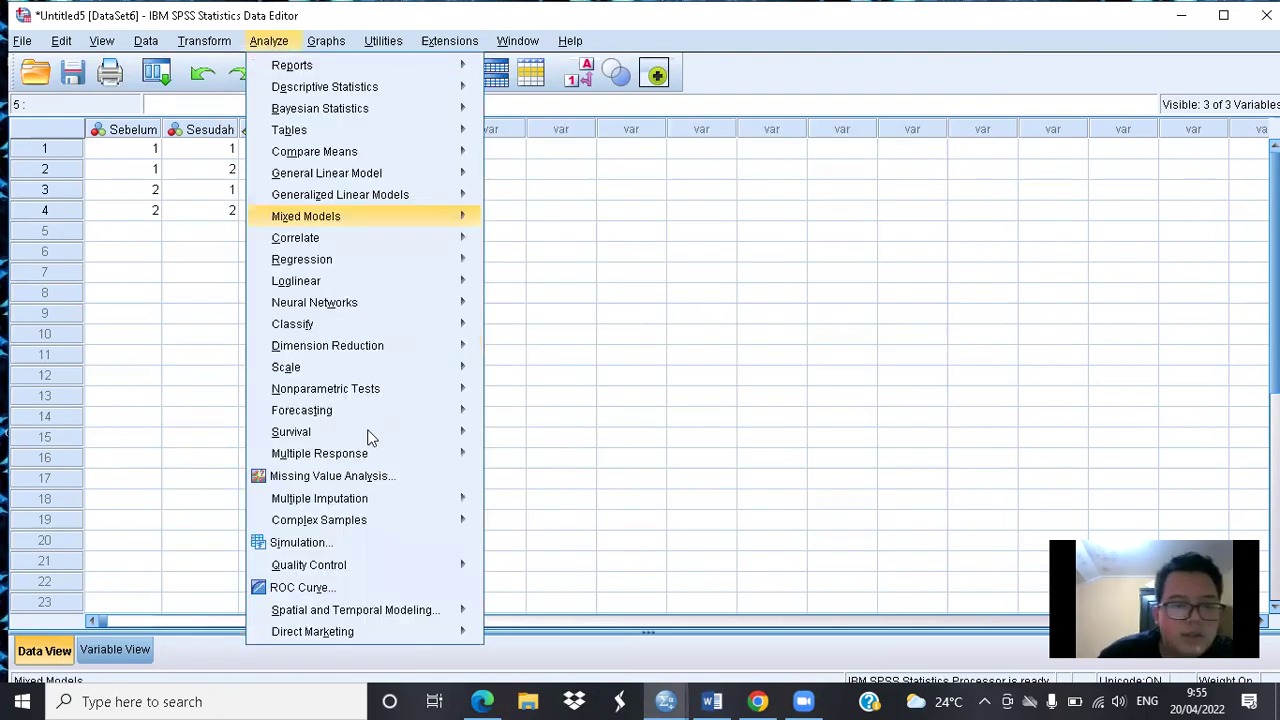
mouse_move(477, 390)
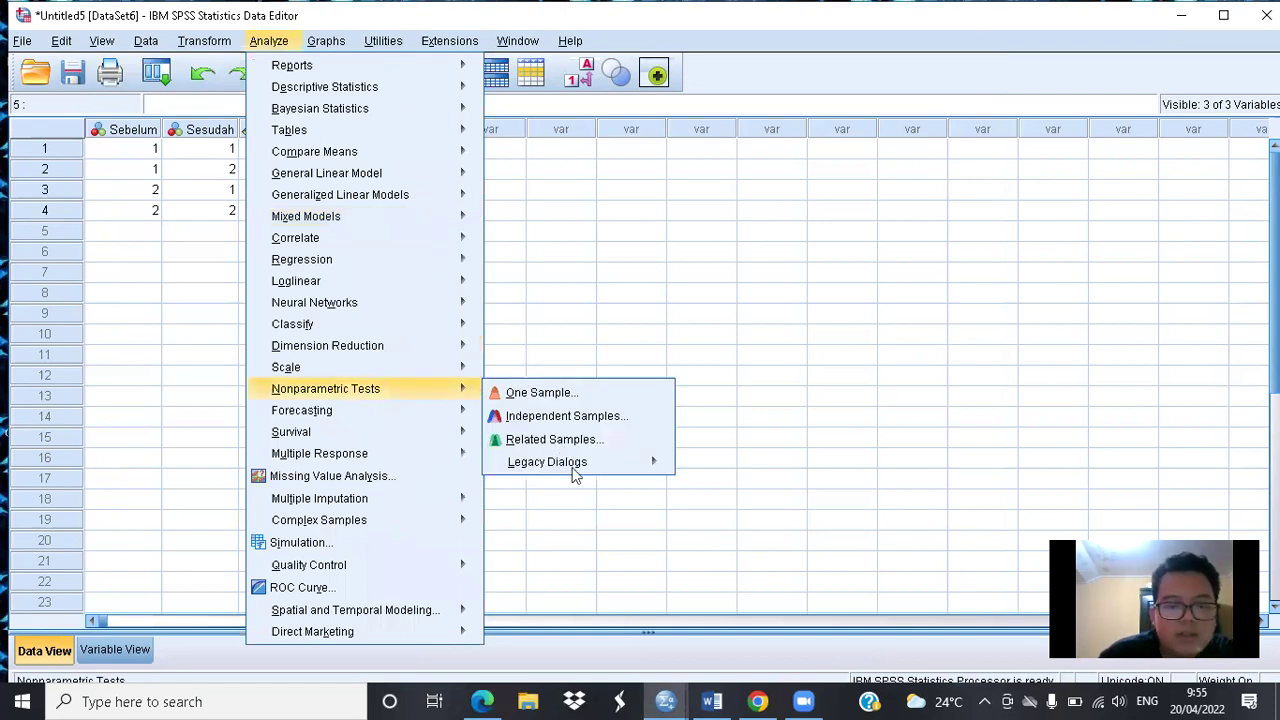
mouse_move(578, 470)
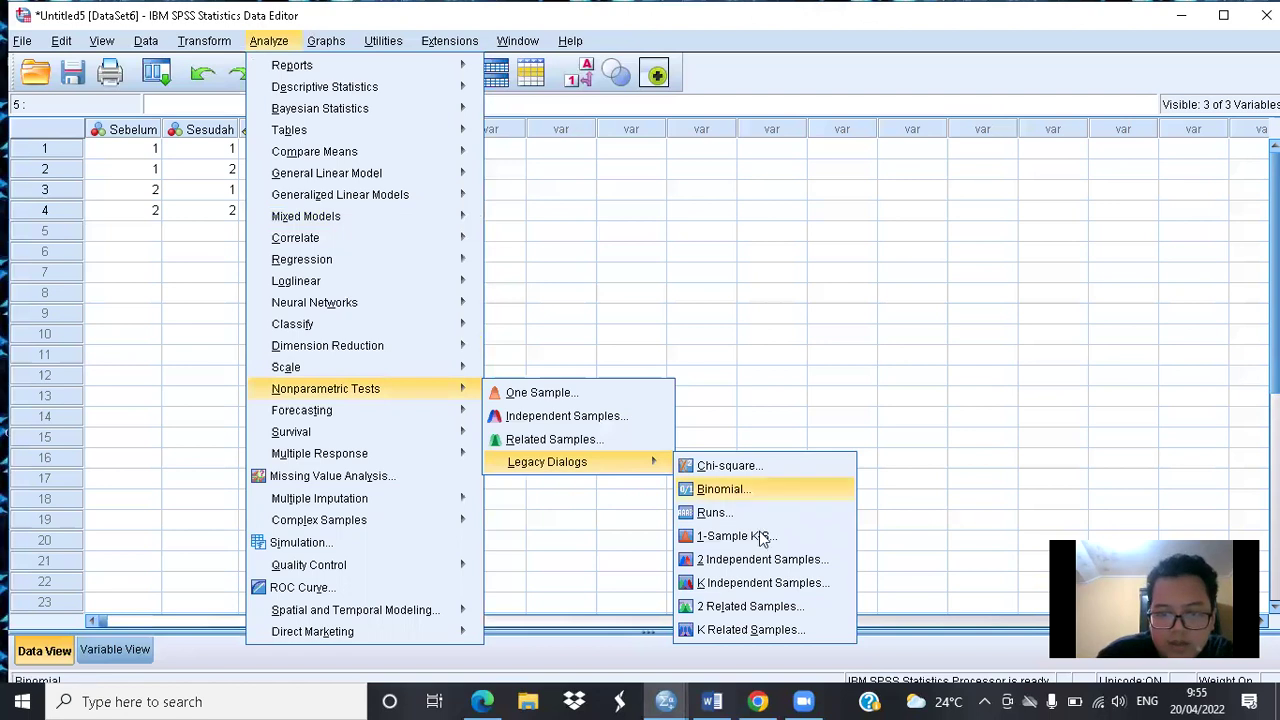
click(788, 607)
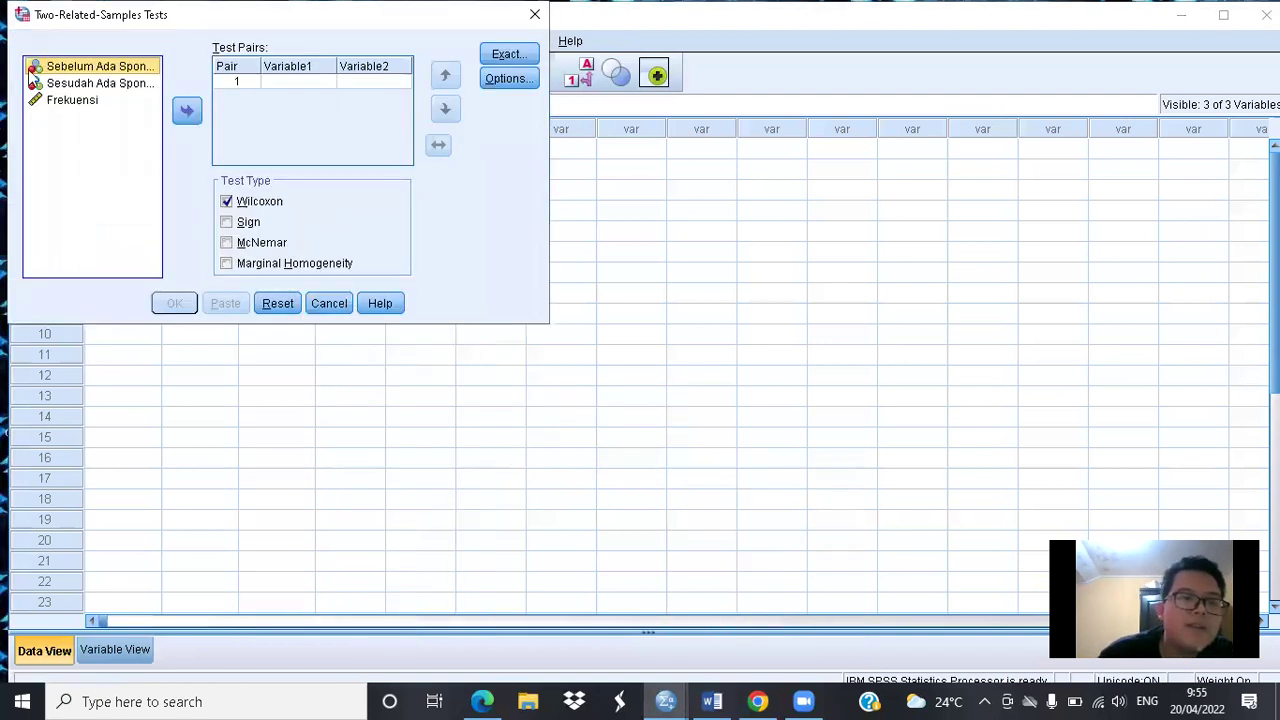
click(191, 112)
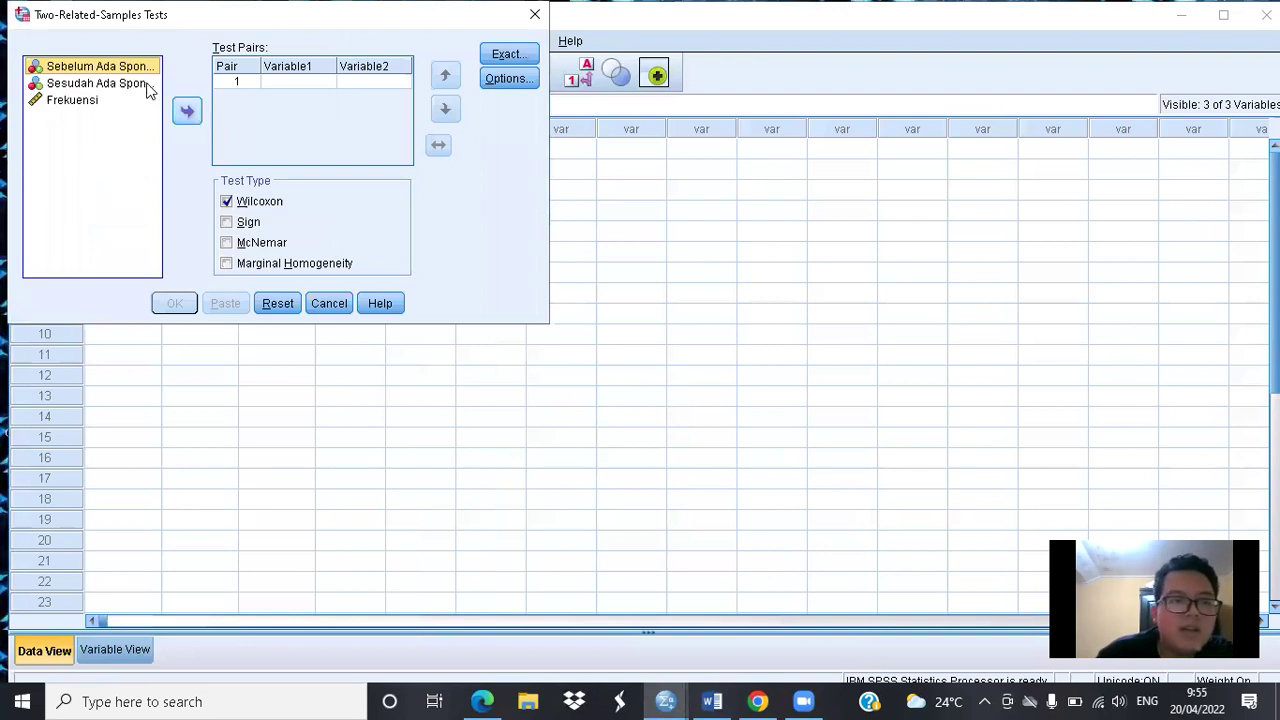
click(146, 84)
click(177, 114)
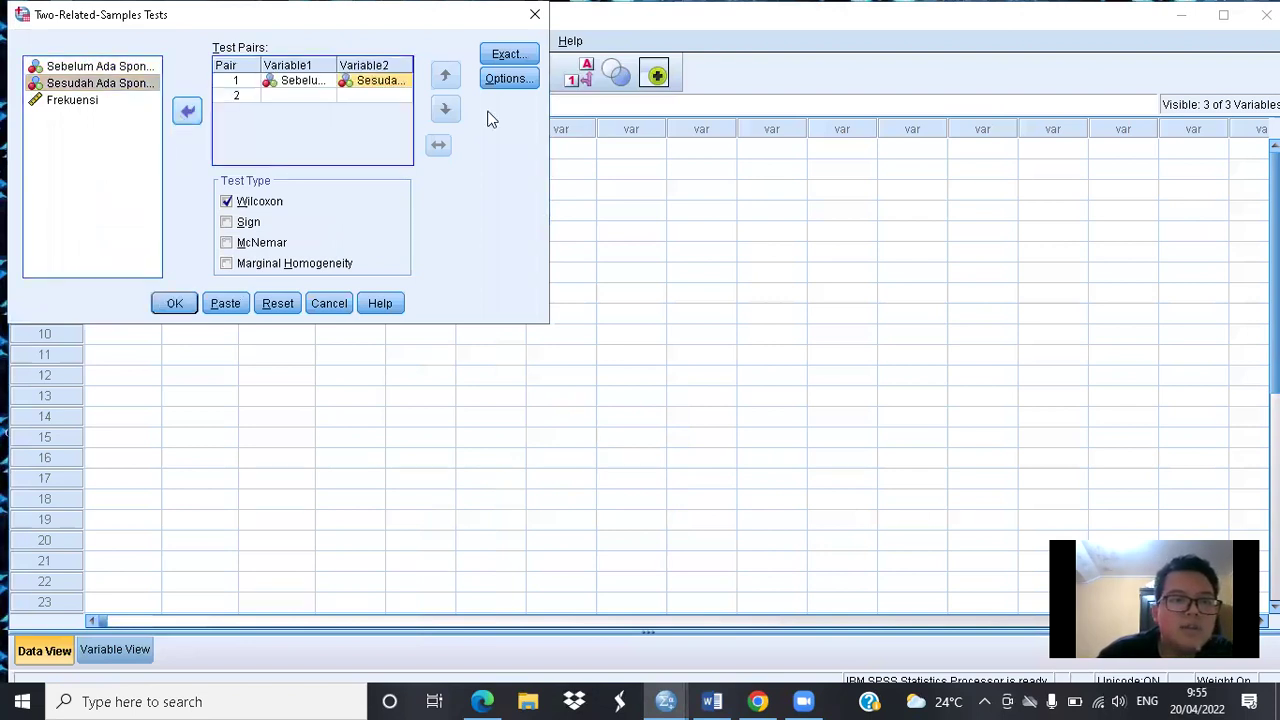
Step: Keep the asymptotic-only method, replace Wilcoxon with McNemar as the test type and run the test
click(509, 56)
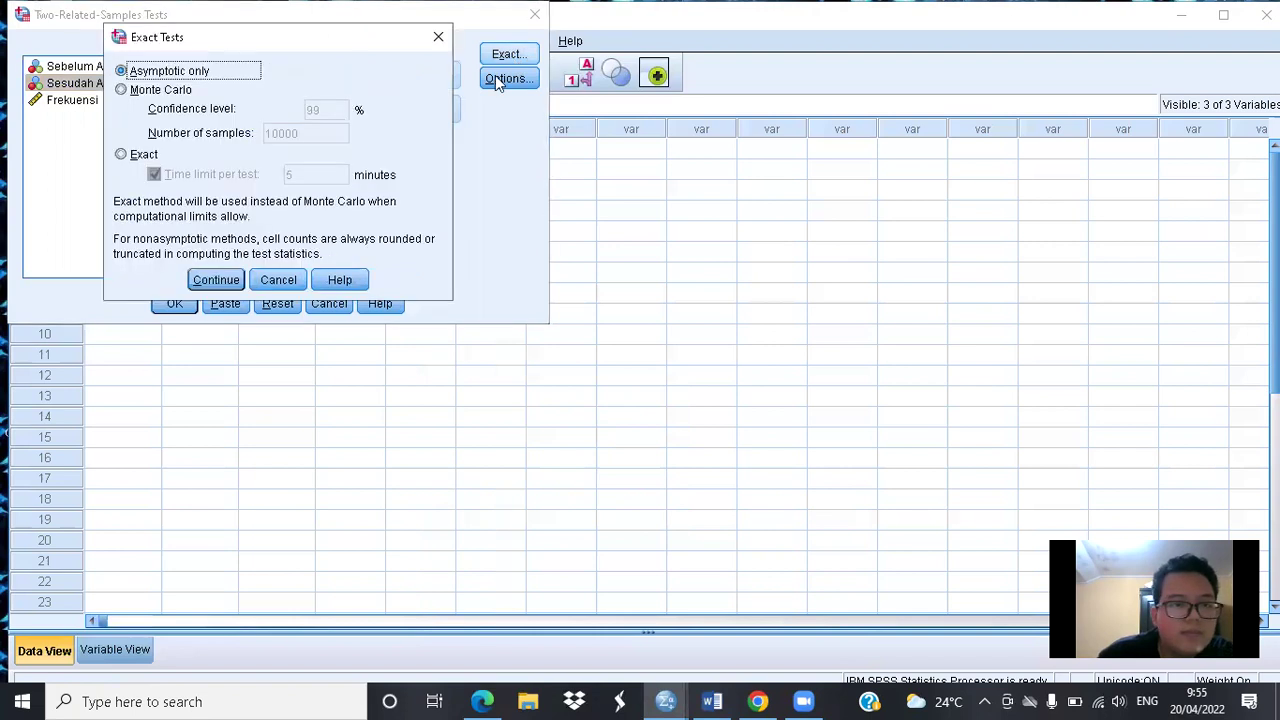
click(216, 279)
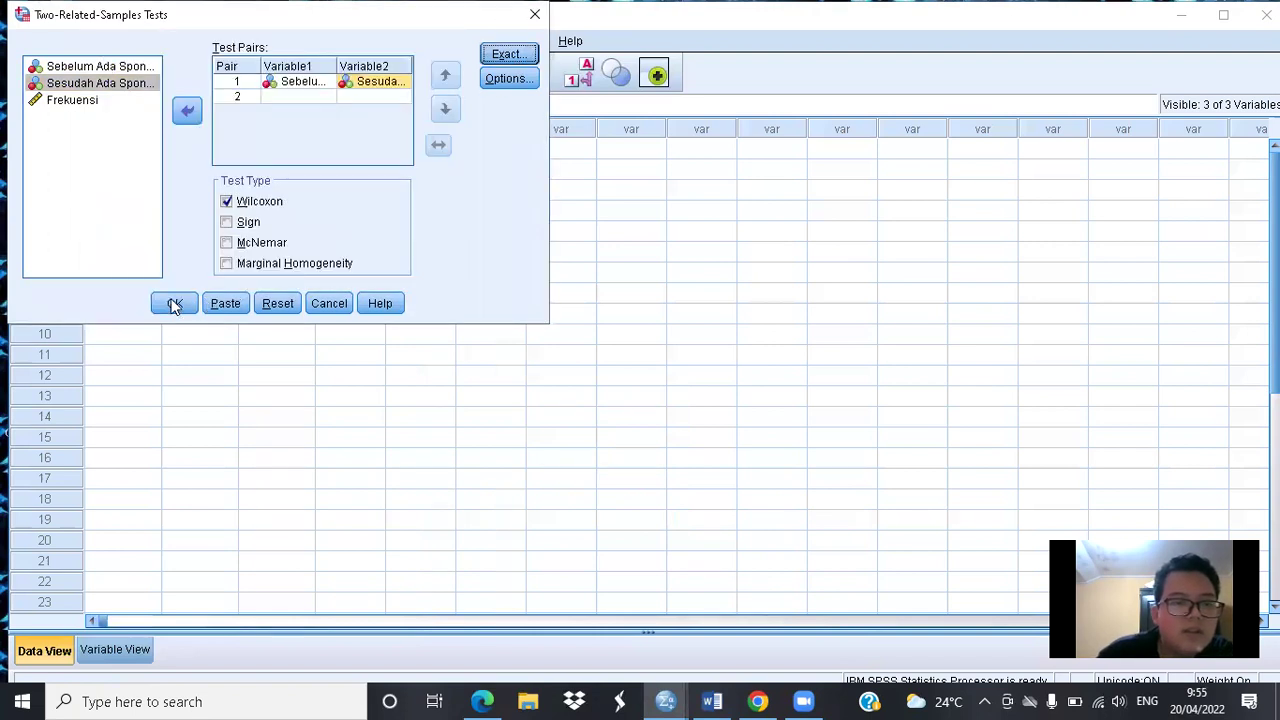
key(alt+w)
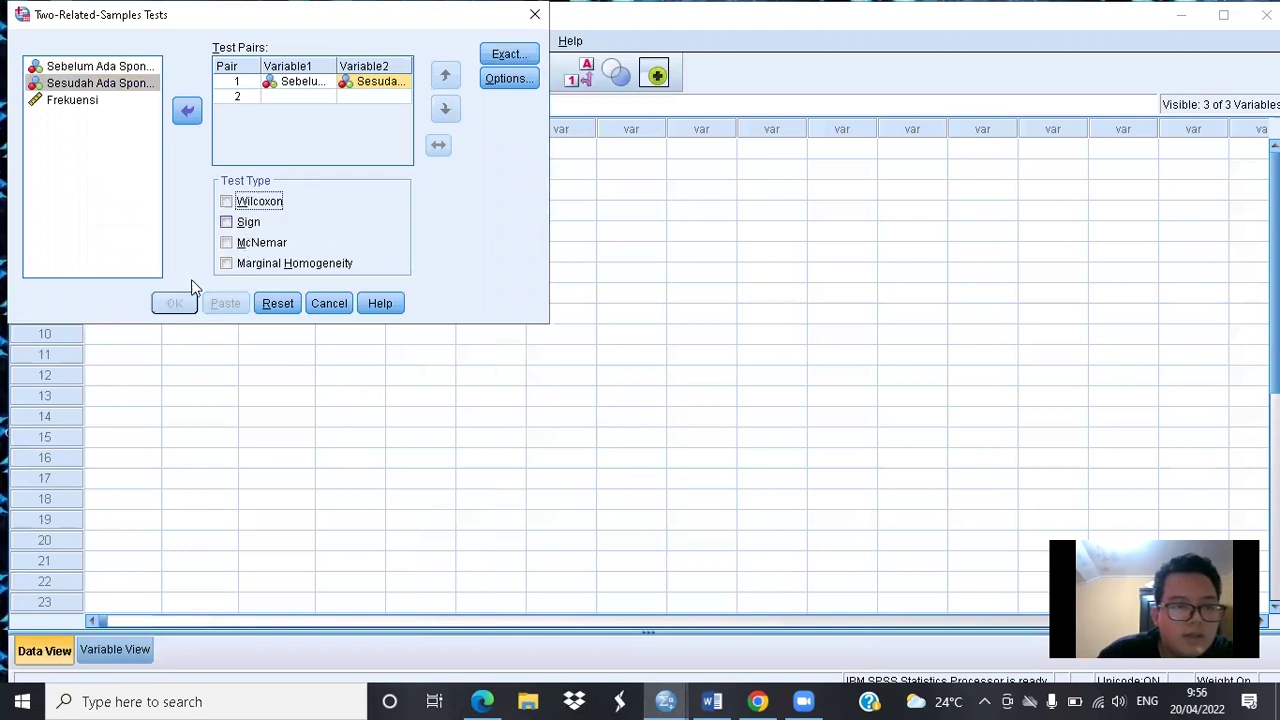
click(245, 247)
click(174, 305)
Step: Examine the crosstab and the McNemar Test Statistics table in the output, and minimize the output viewer
scroll(750, 270, down, 3)
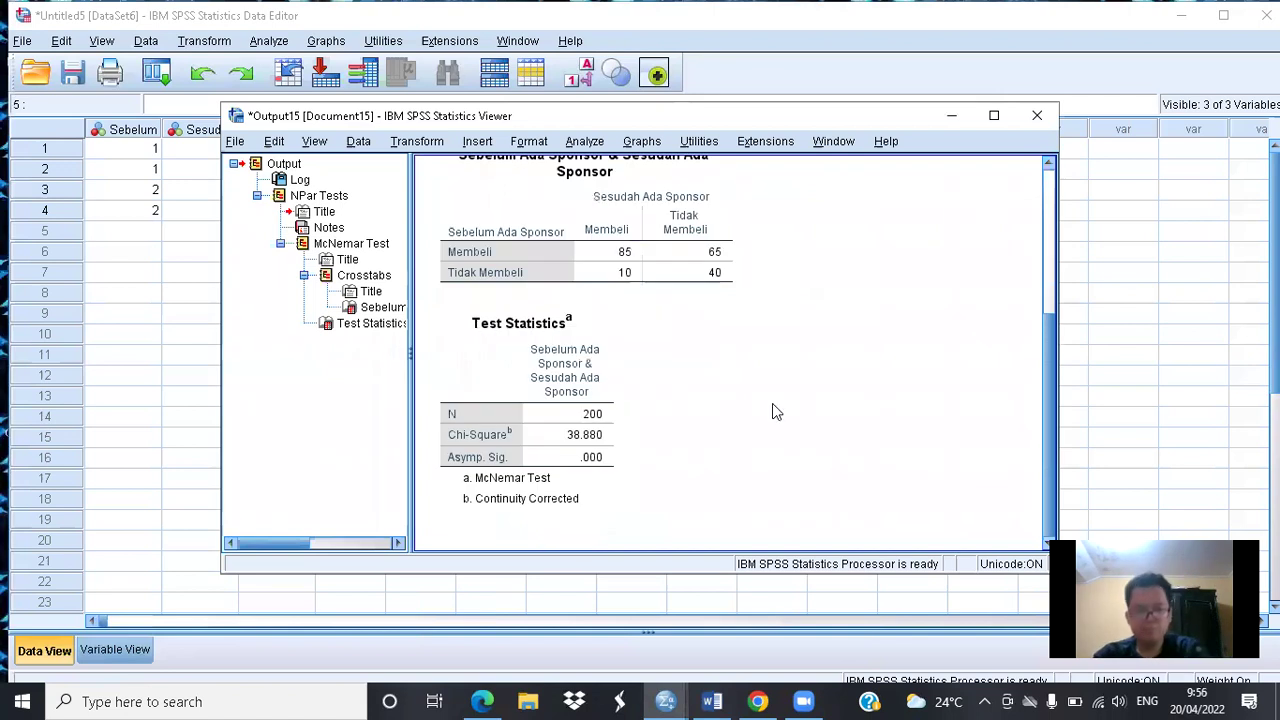
click(549, 384)
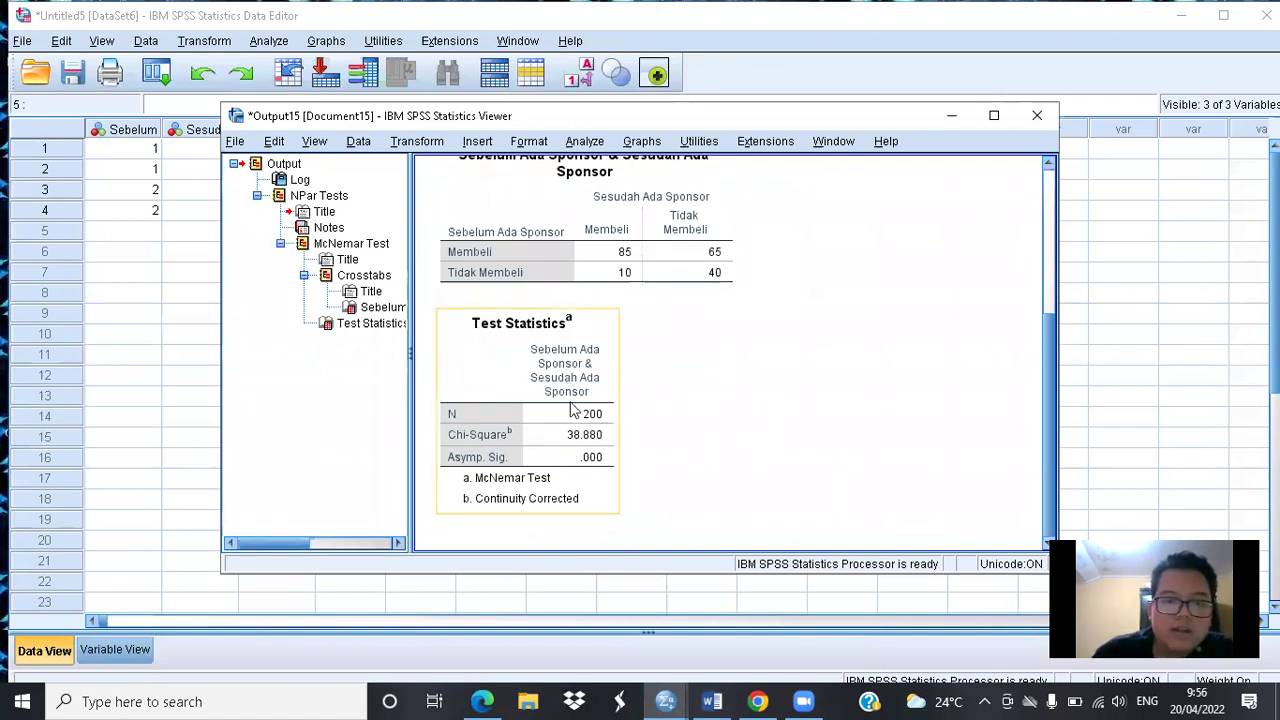
click(730, 385)
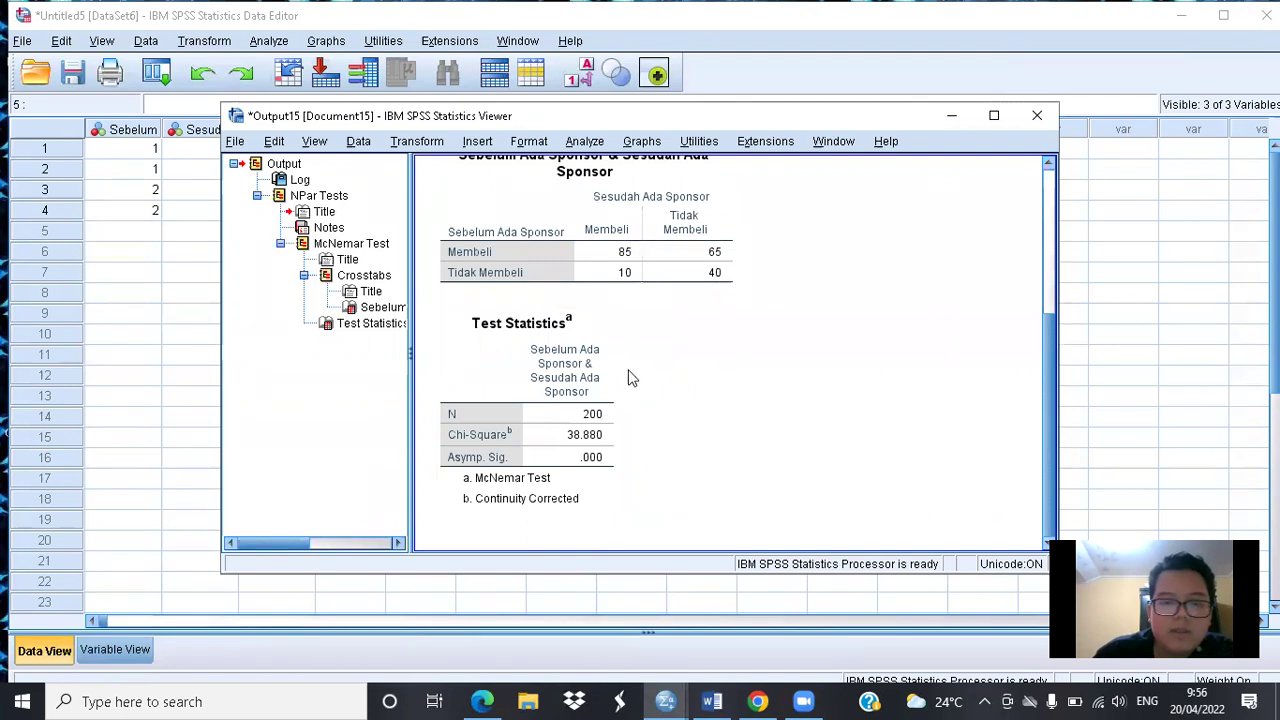
click(568, 434)
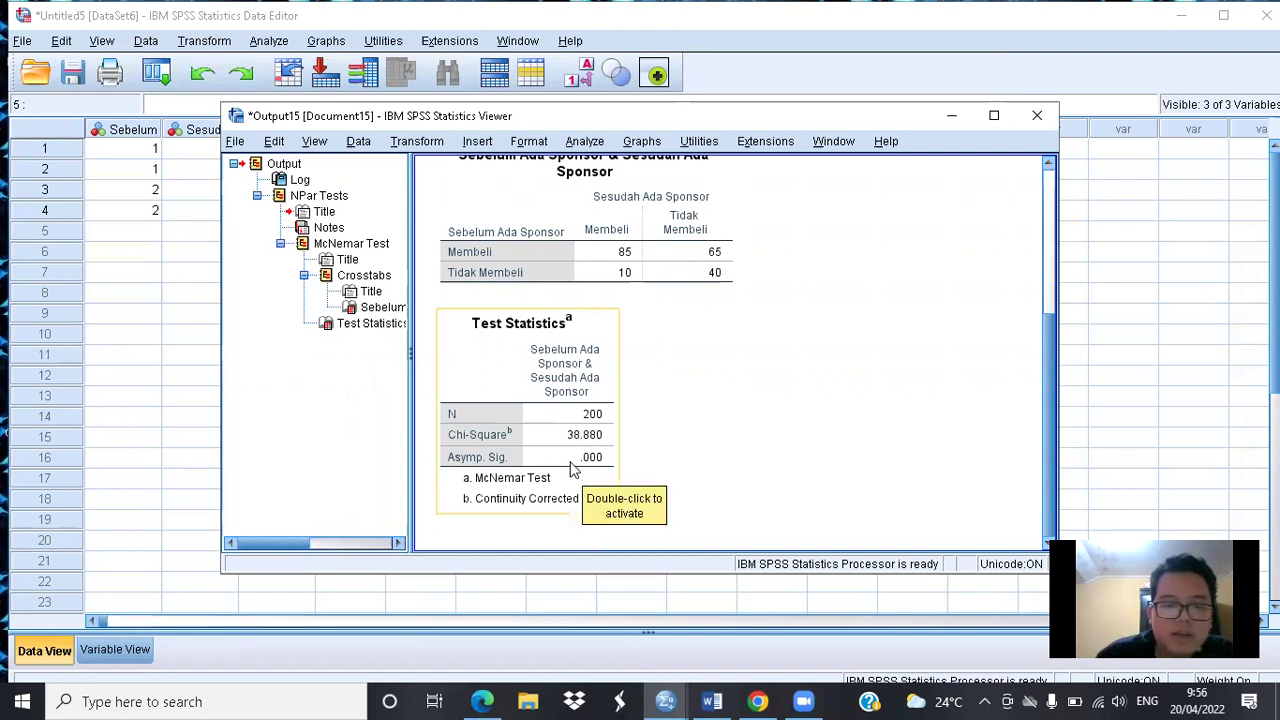
click(948, 117)
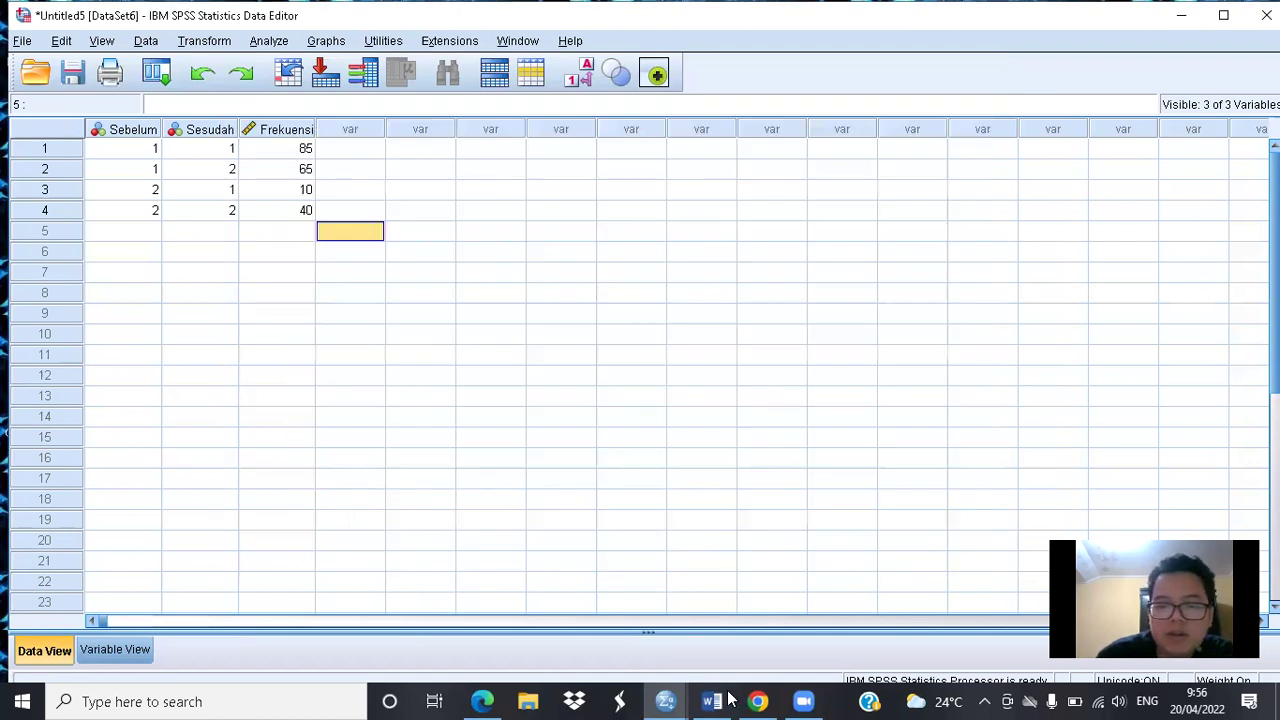
Step: Switch to the Word report and read the McNemar hypotheses, test criteria, test statistics and conclusion
click(727, 693)
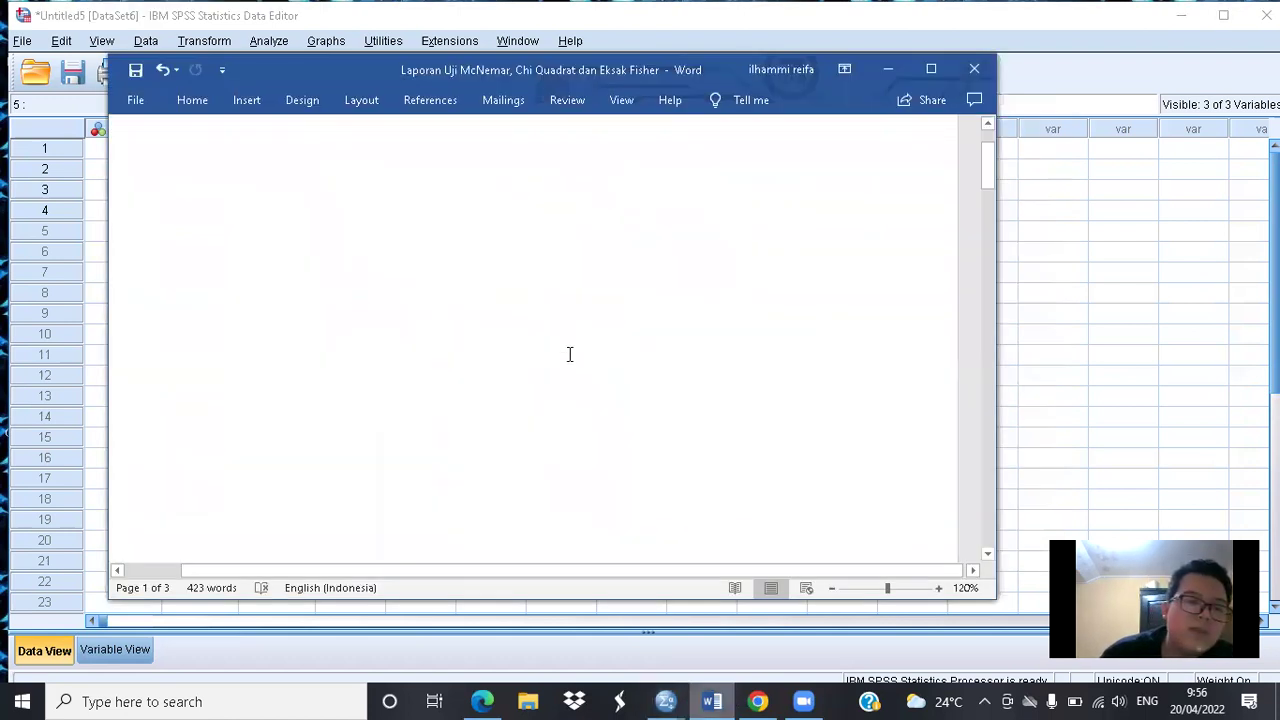
scroll(571, 343, down, 3)
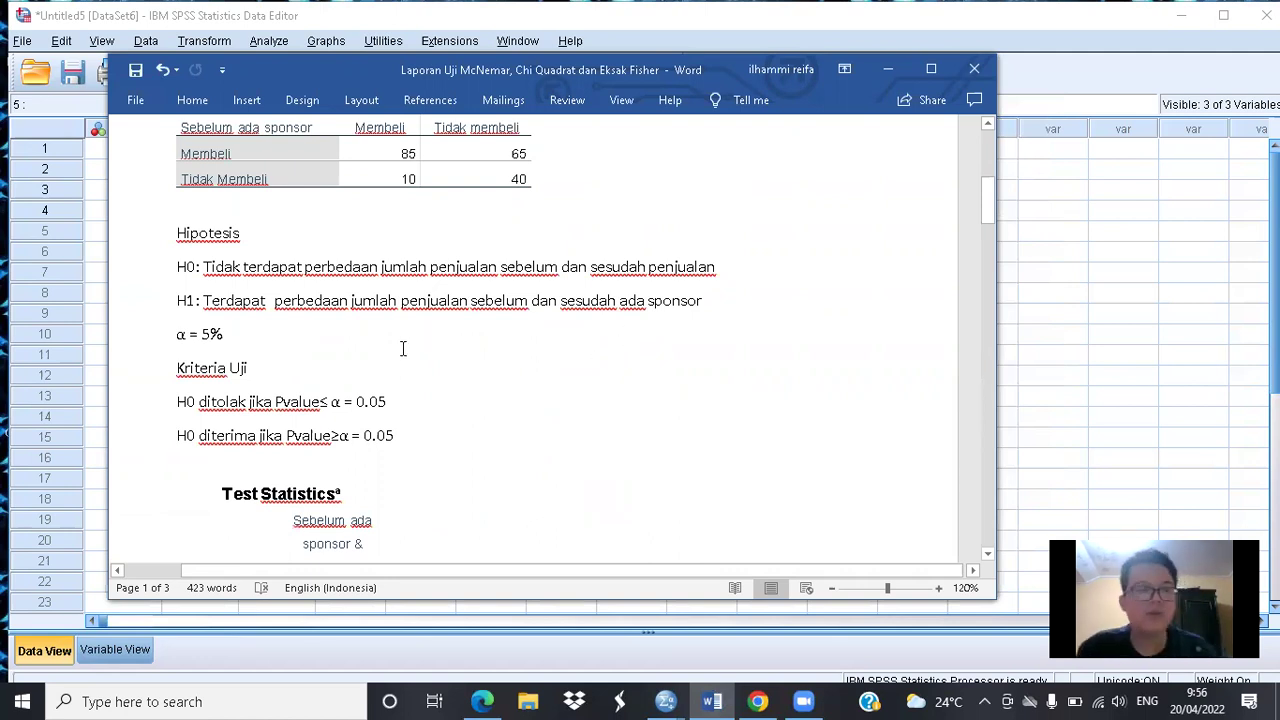
scroll(410, 356, down, 3)
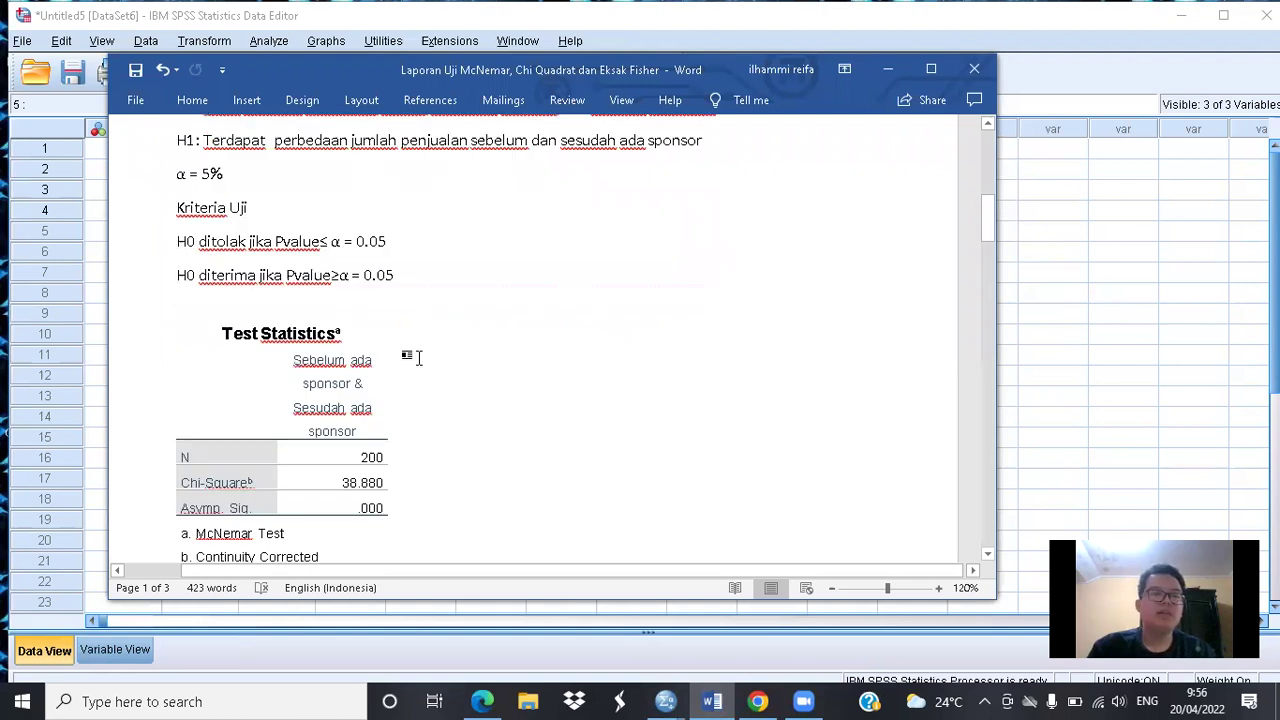
scroll(418, 358, down, 1)
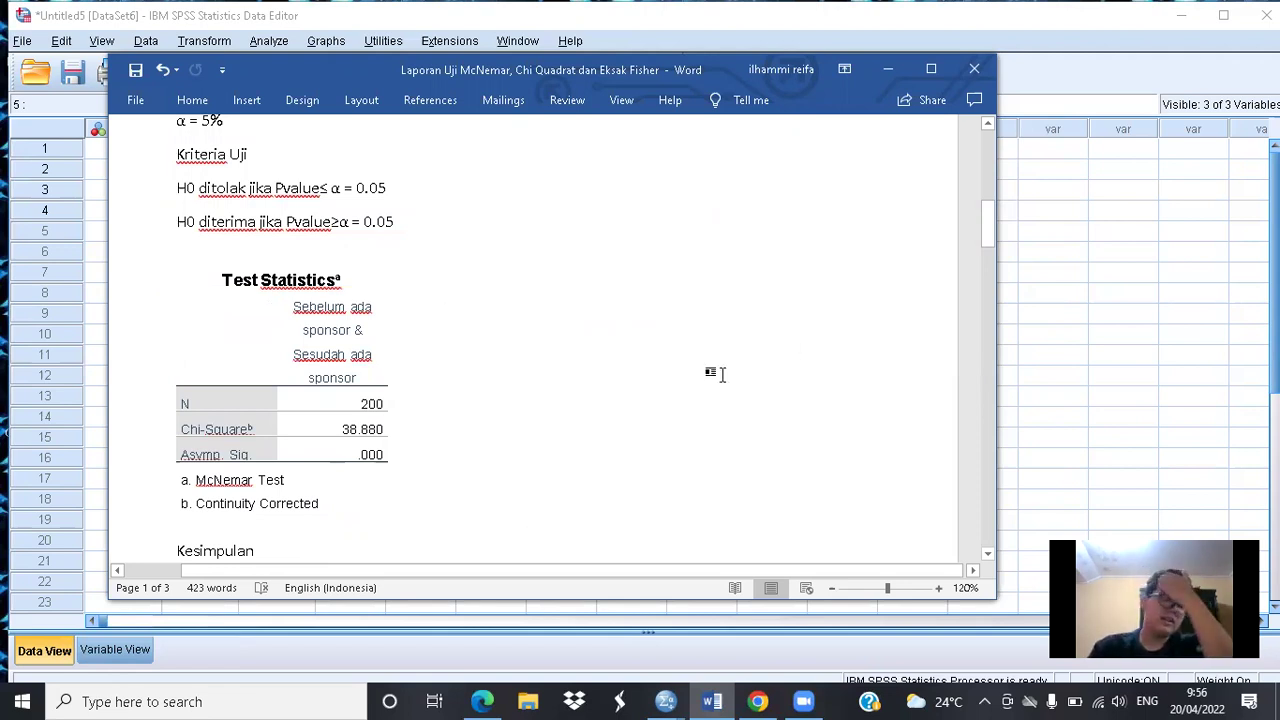
scroll(722, 368, down, 1)
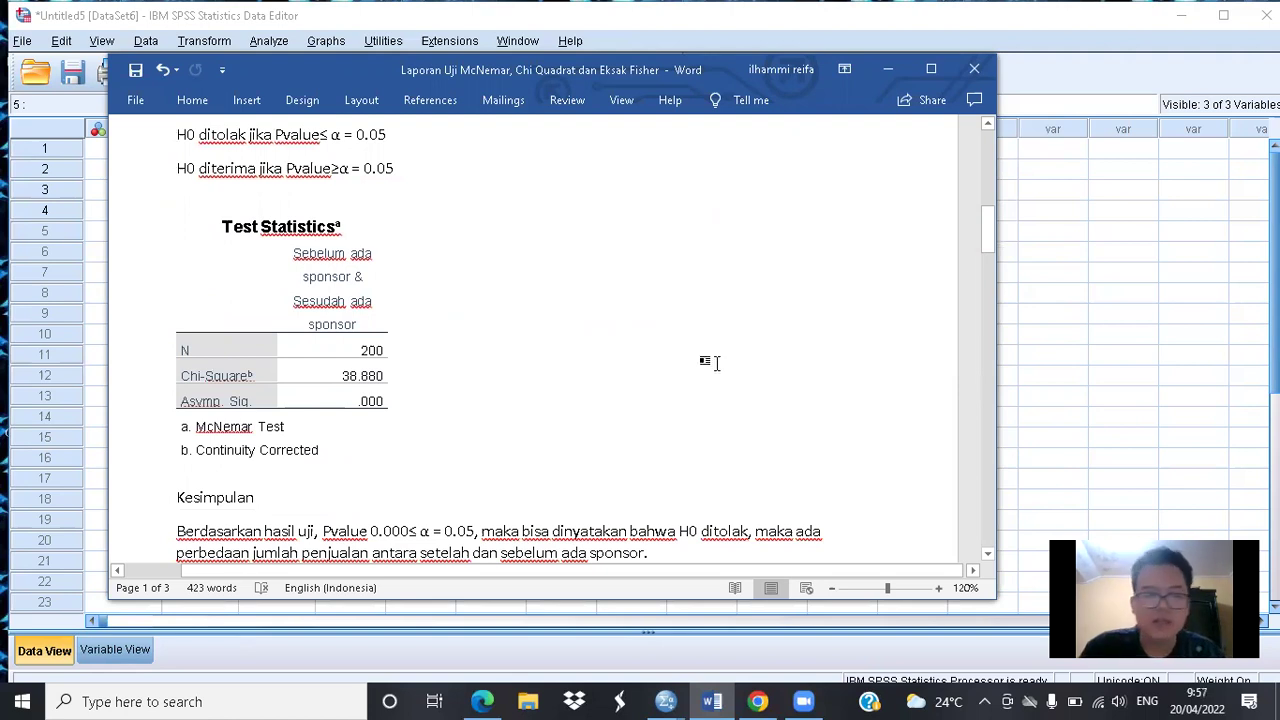
scroll(429, 358, down, 2)
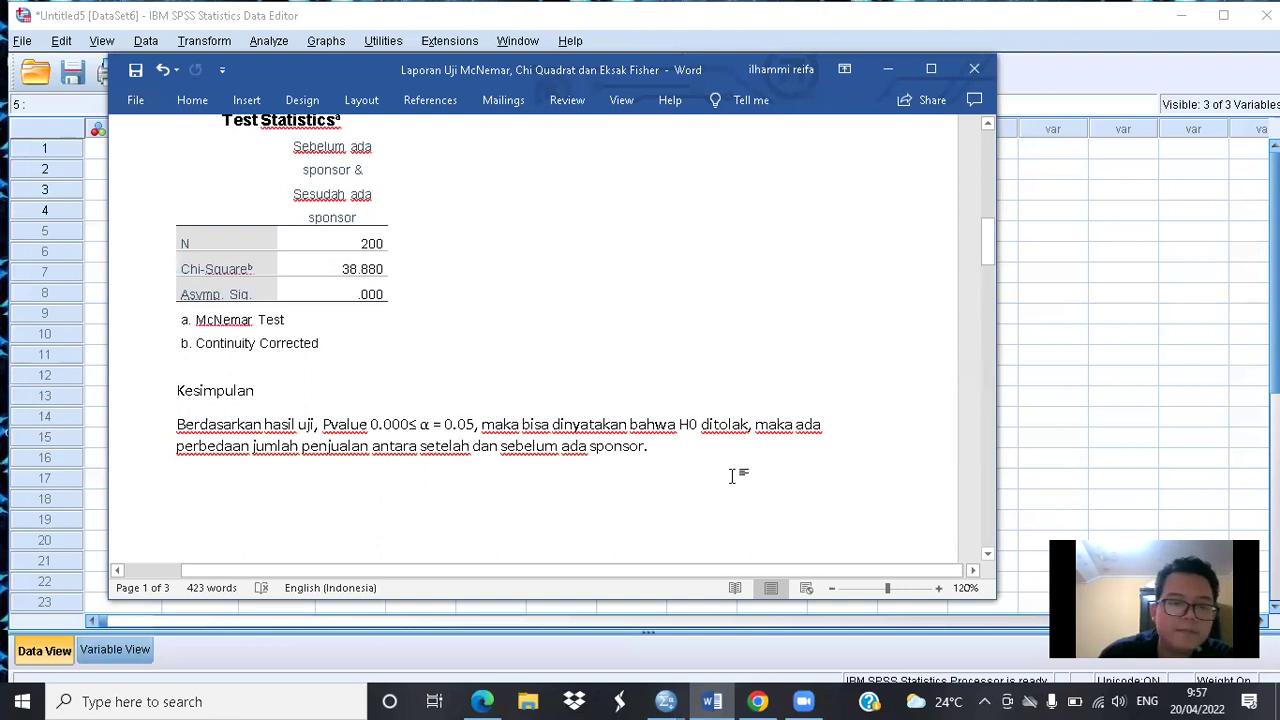
click(887, 68)
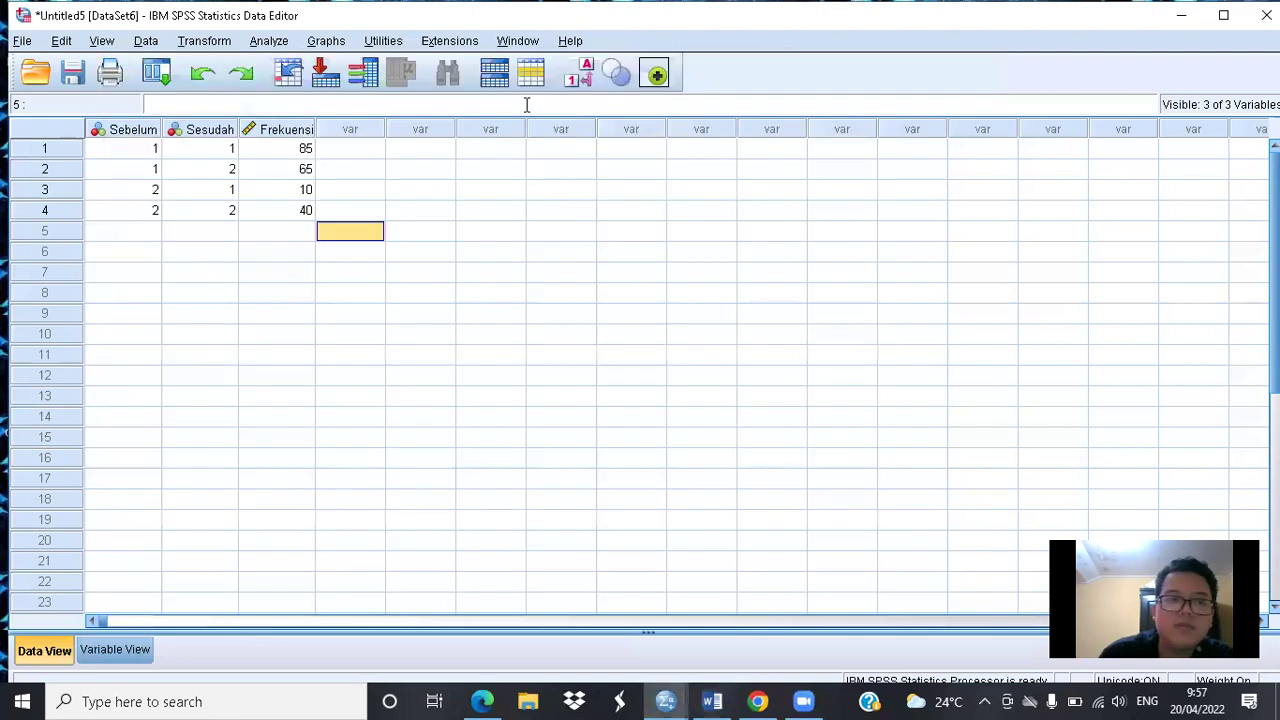
Step: Create a new empty dataset and show its variable definitions
click(21, 40)
mouse_move(245, 80)
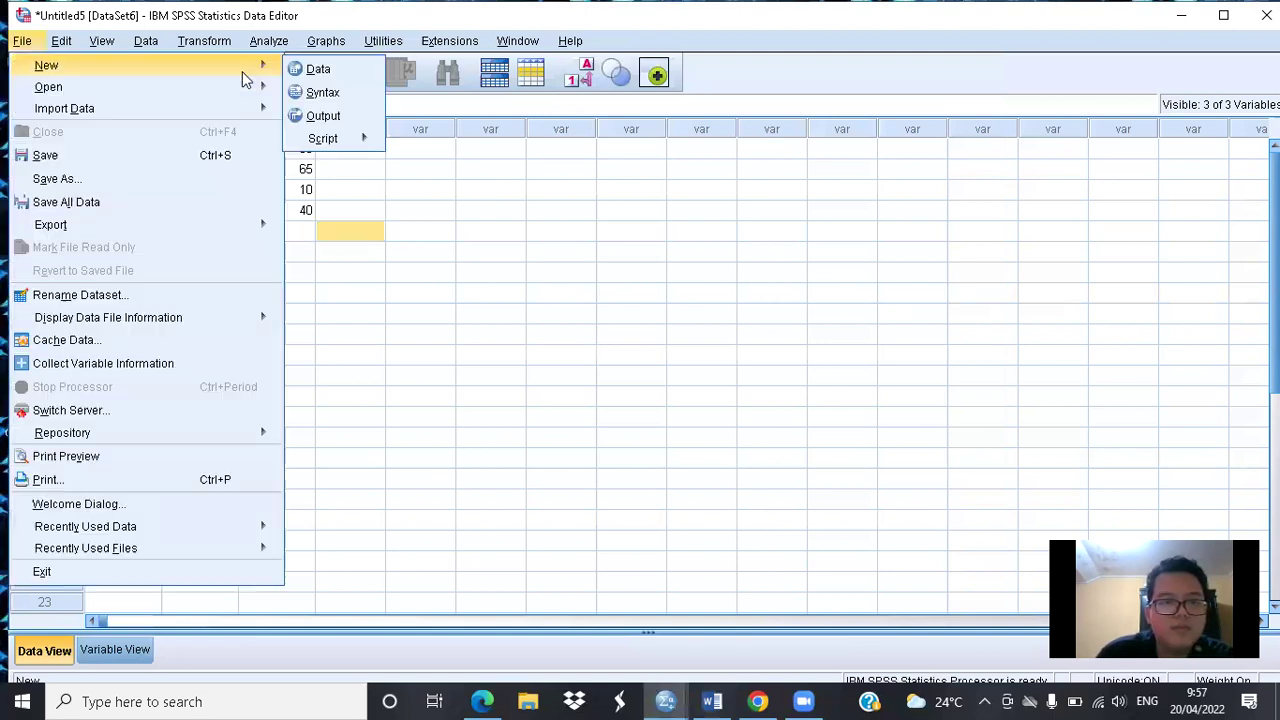
click(330, 70)
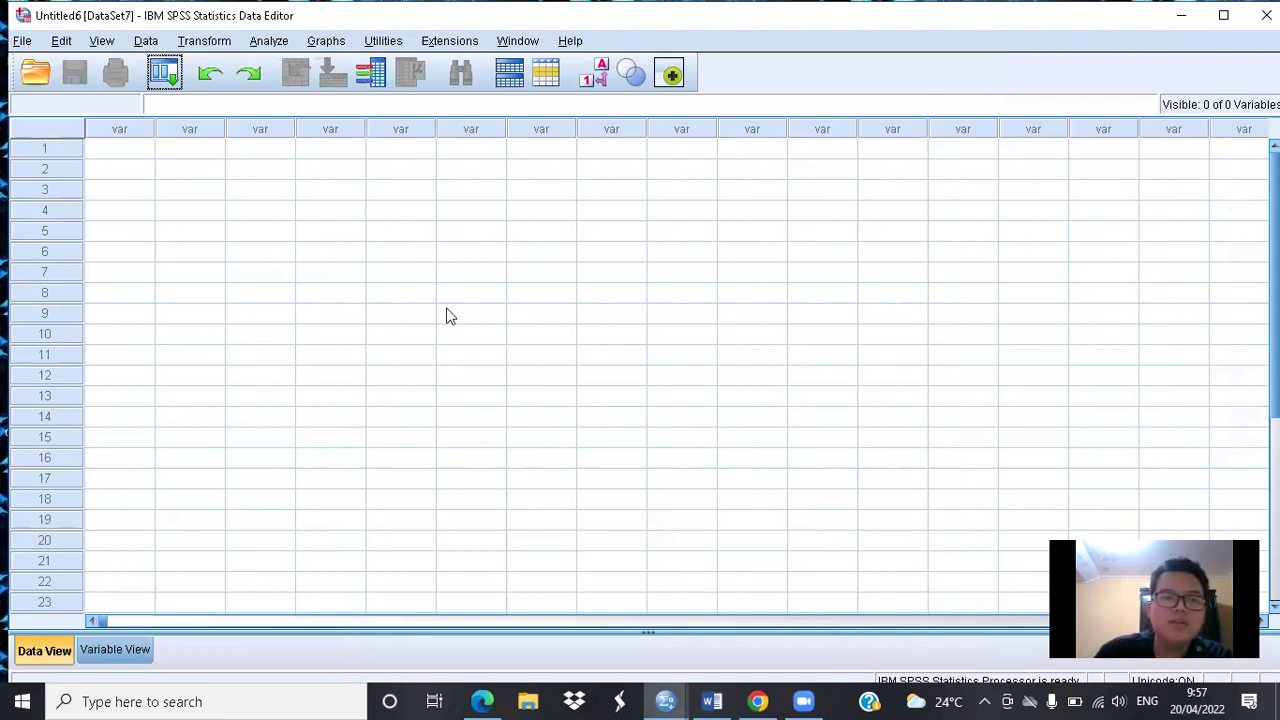
click(118, 651)
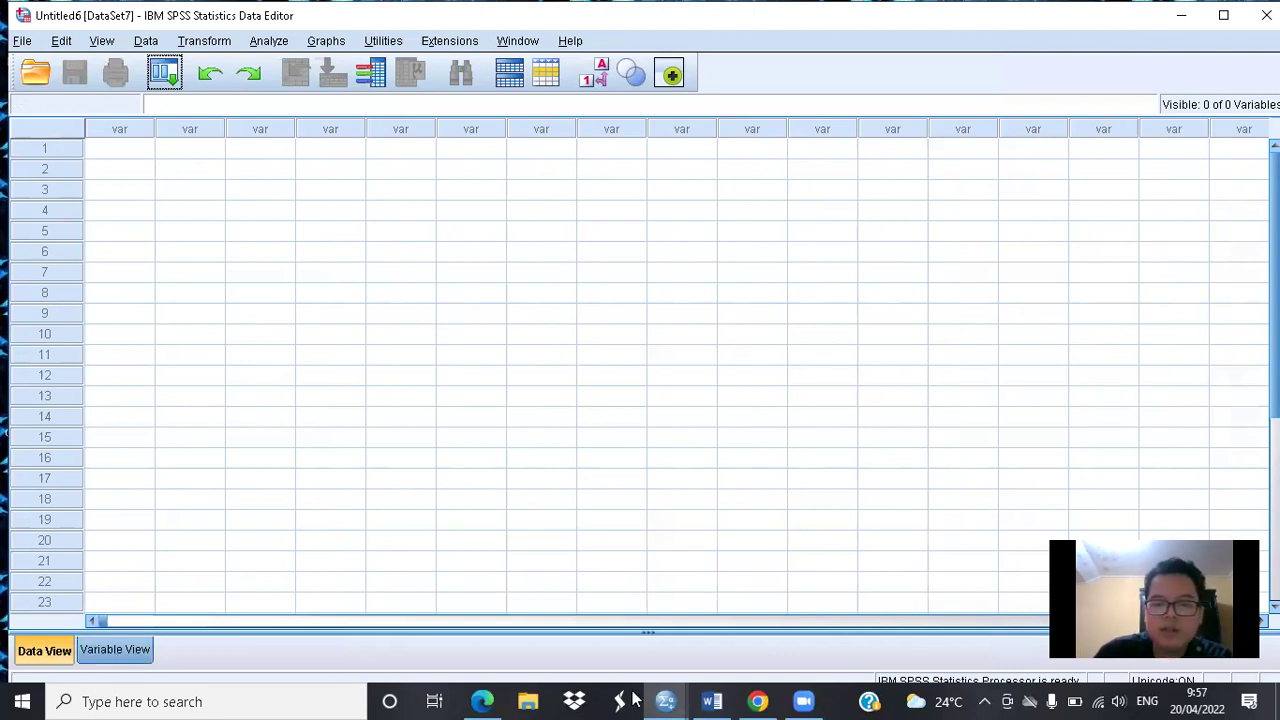
Step: Check the Chi-Square contingency table of education level by bank type and its hypotheses in the Word report
click(710, 700)
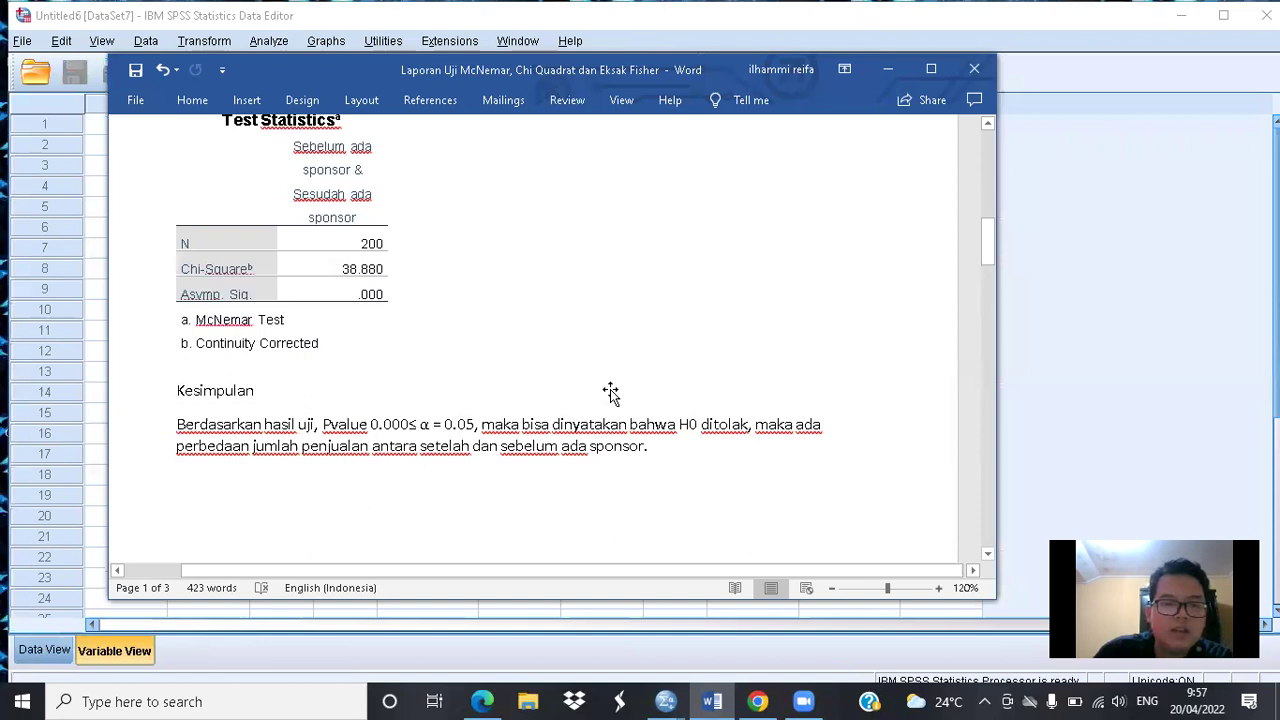
scroll(612, 395, up, 5)
scroll(610, 389, down, 1)
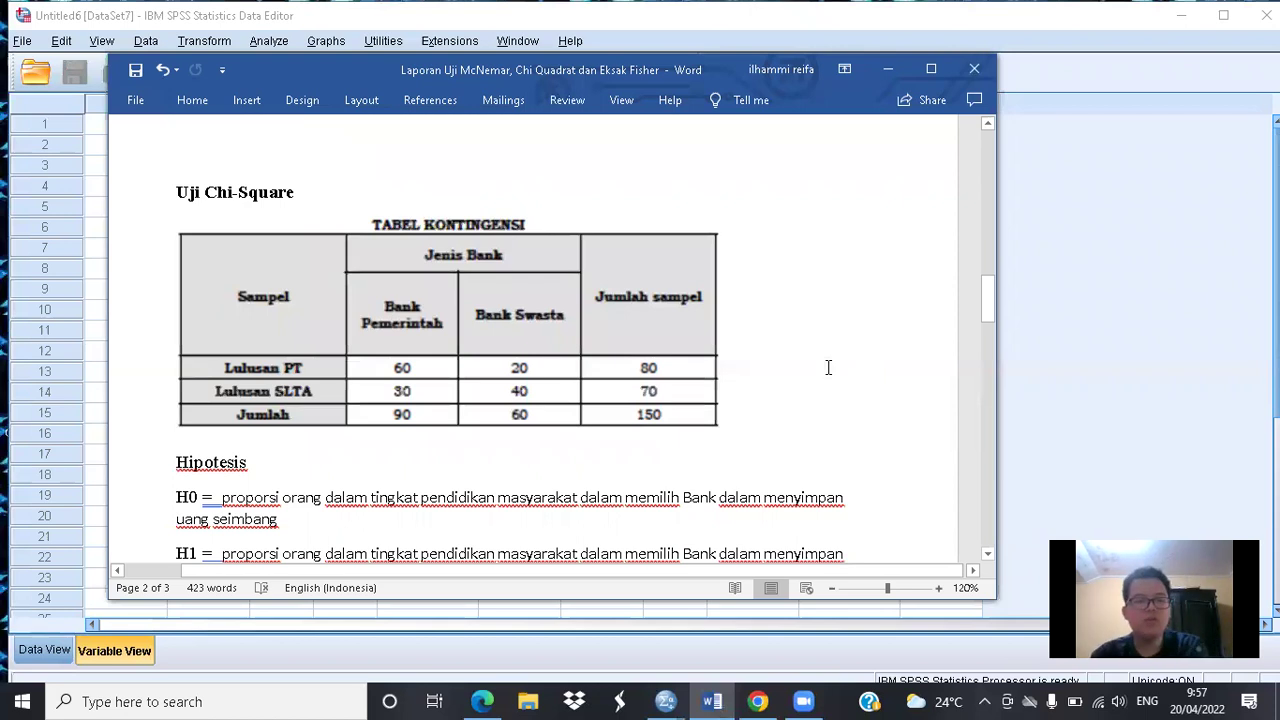
scroll(828, 367, down, 1)
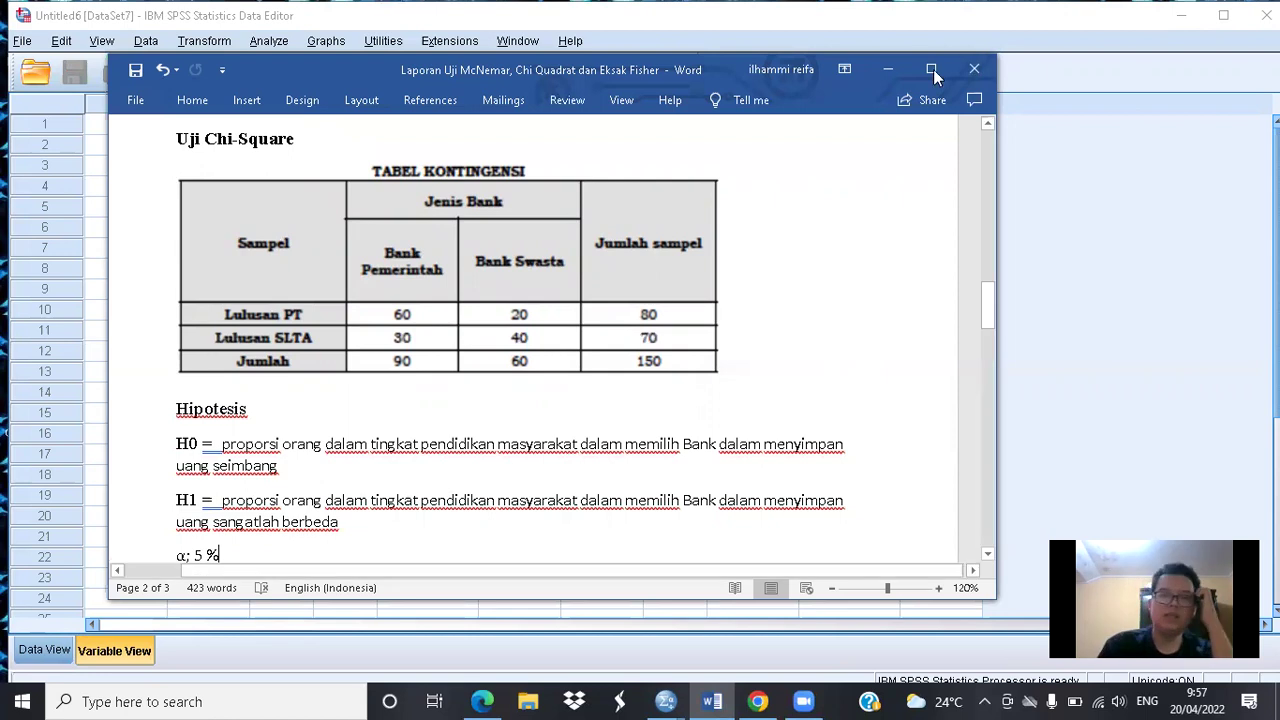
click(878, 69)
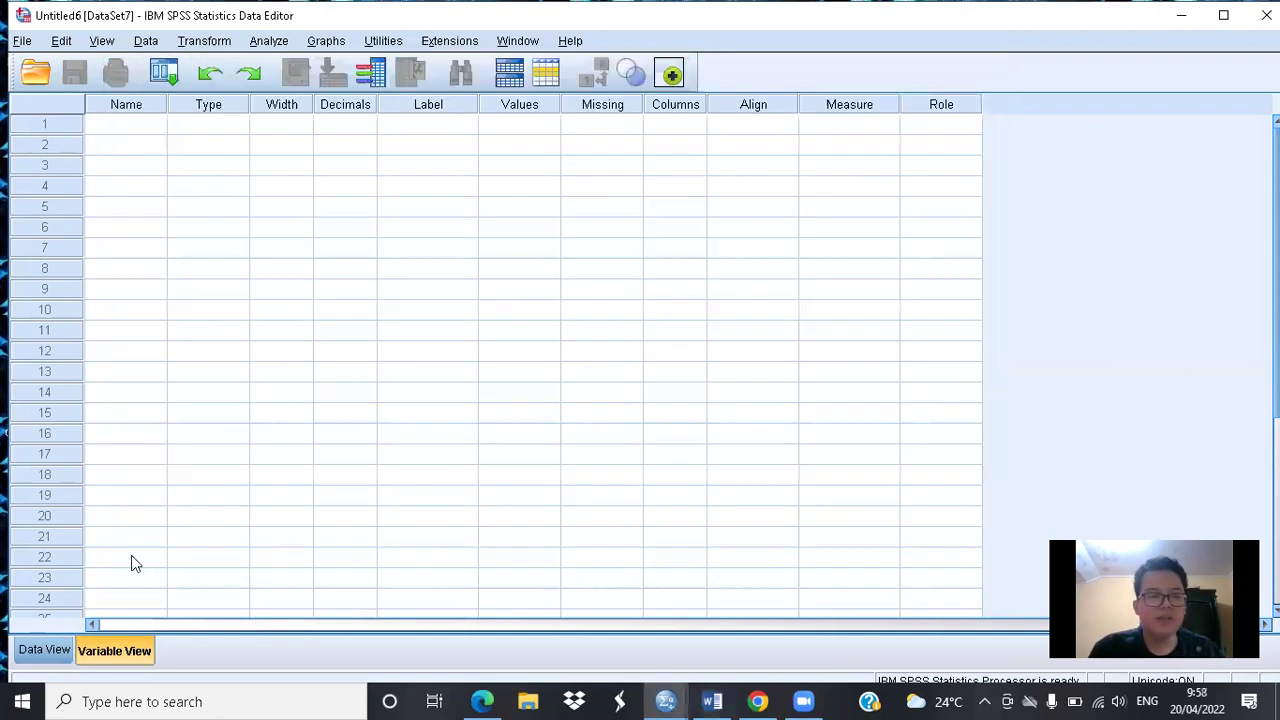
Step: Define three variables named Pendidikan, Bank and Frekuensi in the new dataset
click(154, 125)
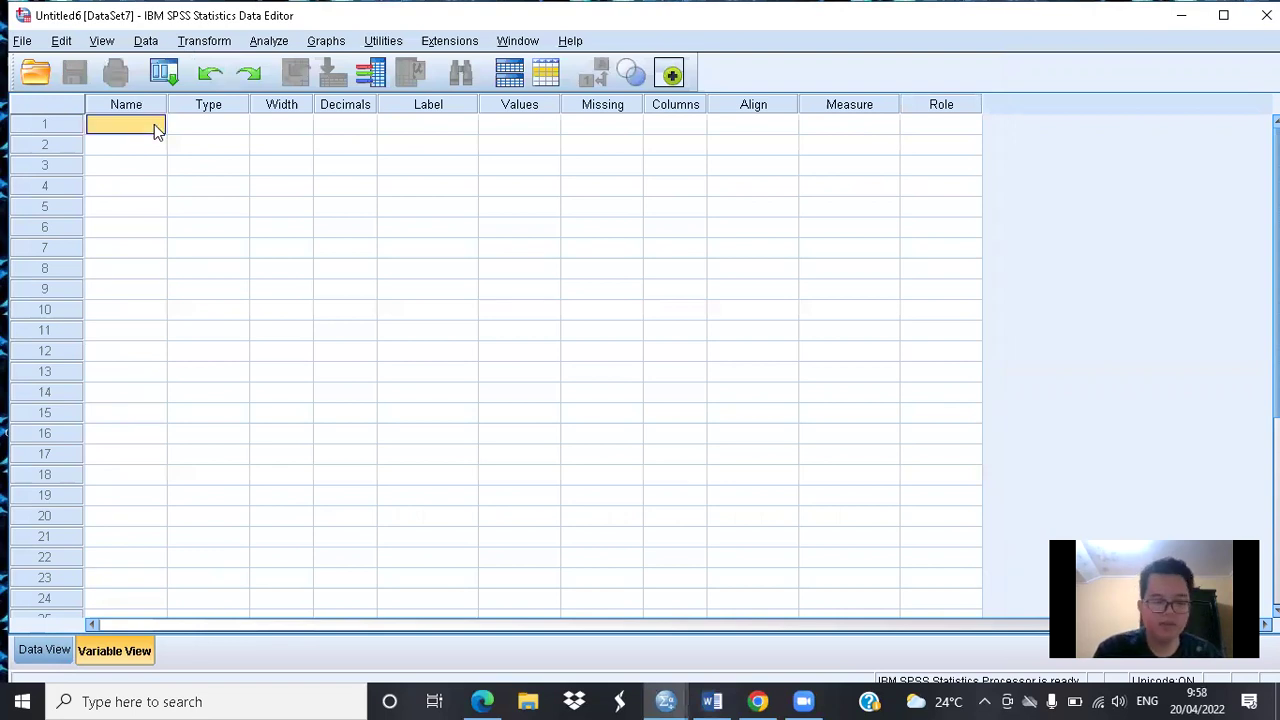
text(Pendid)
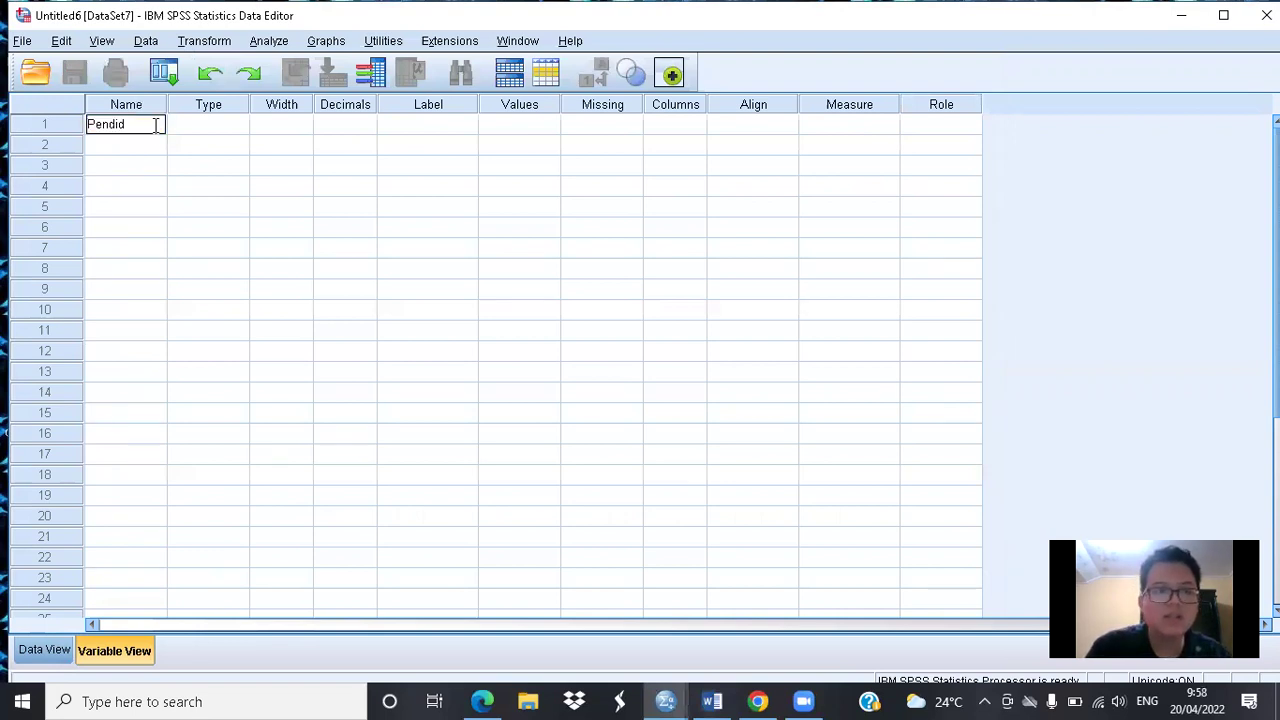
text(ikan)
key(Return)
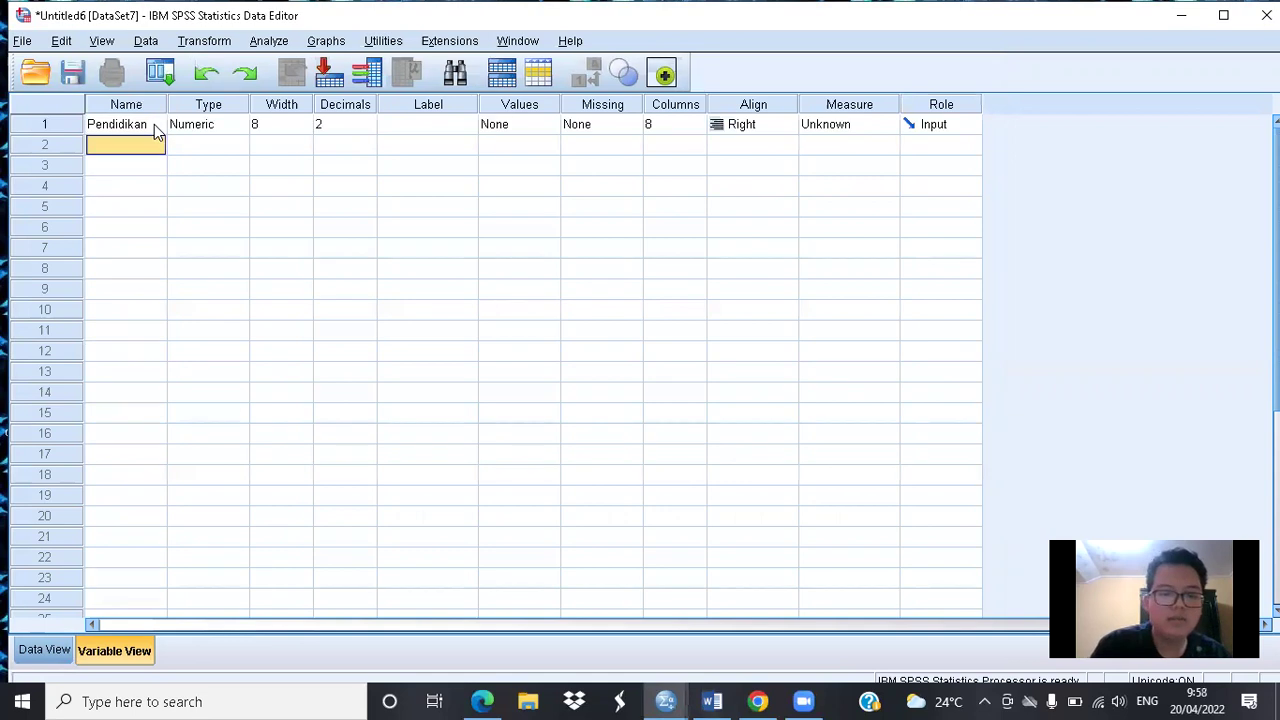
text(Bank)
key(Return)
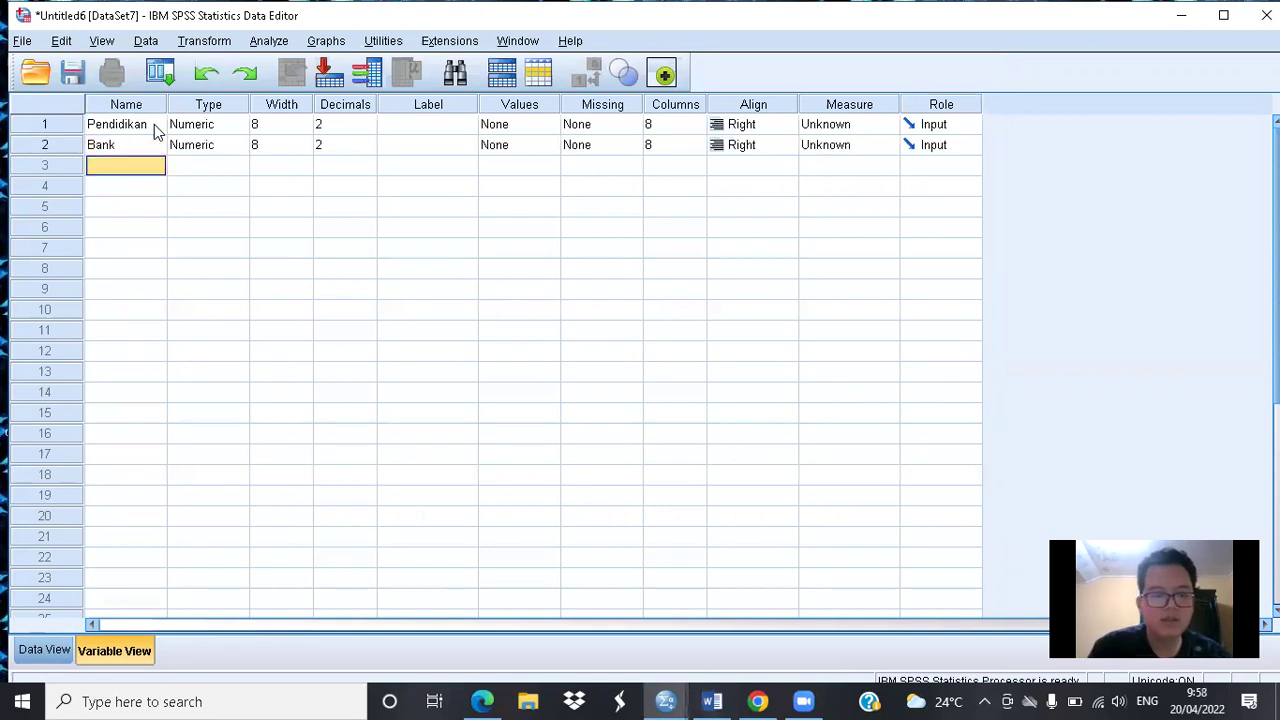
text(Frekuensi)
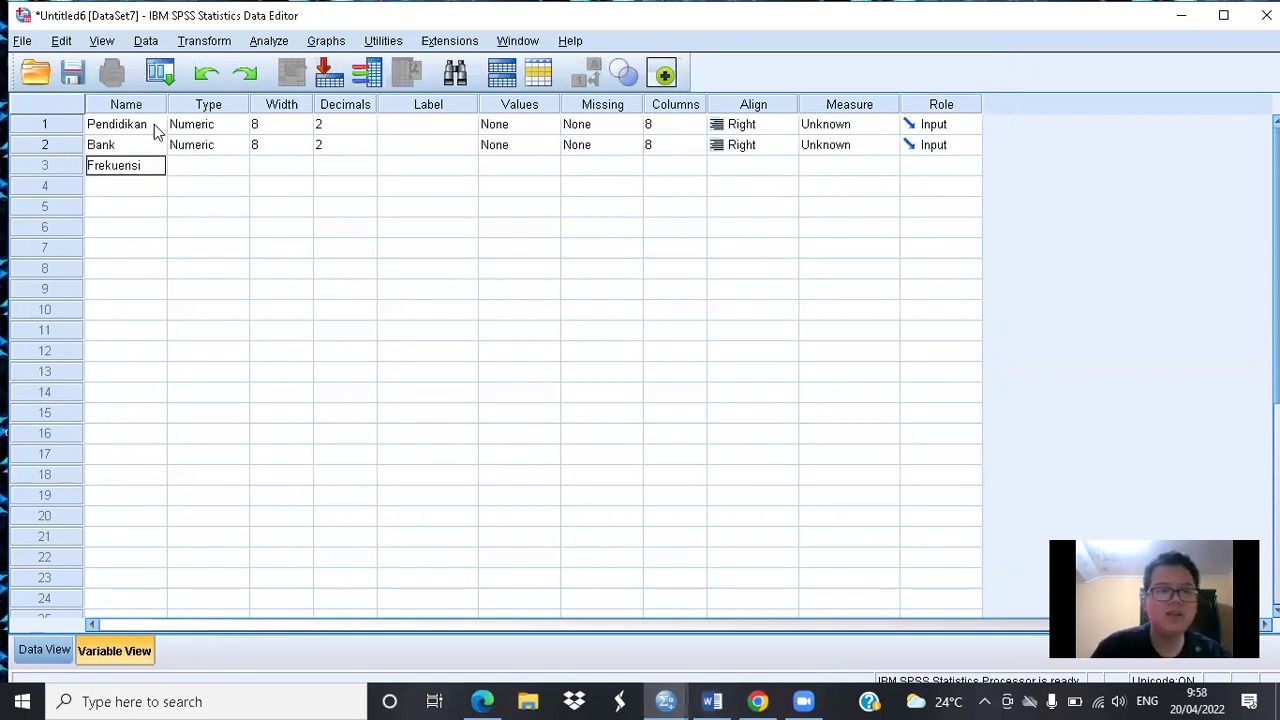
key(Tab)
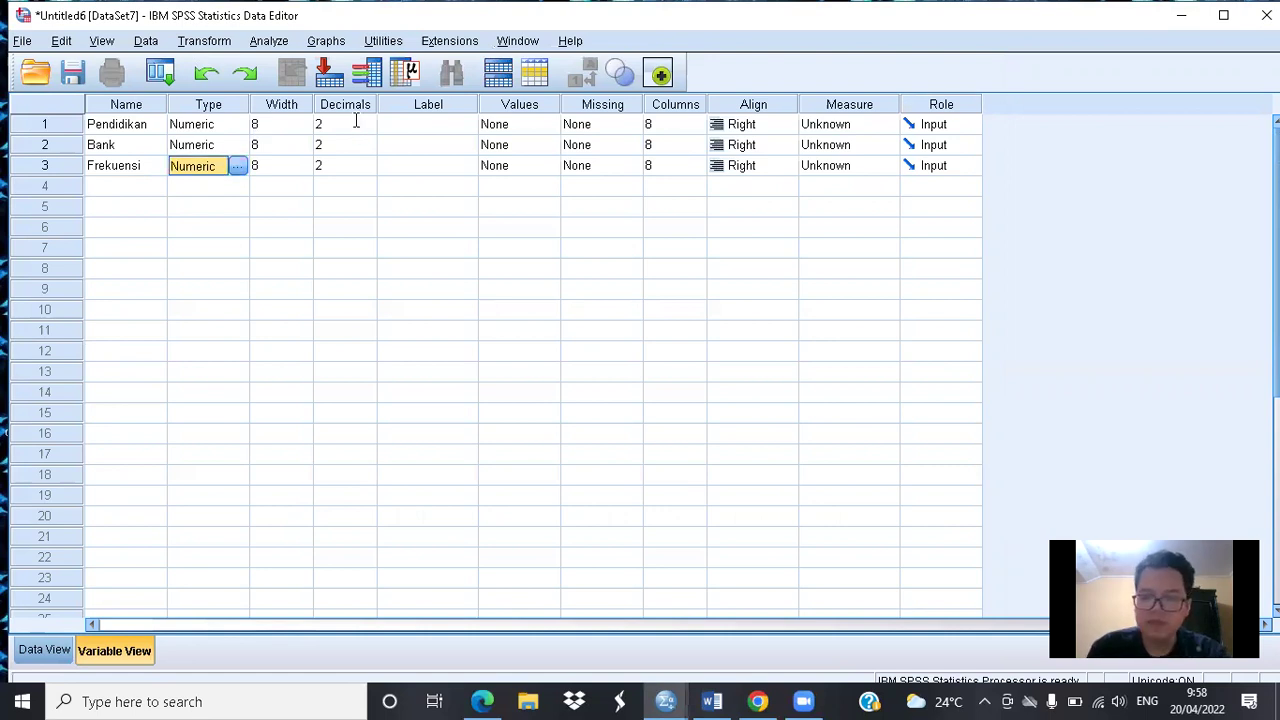
Step: Set the decimals of Pendidikan, Bank and Frekuensi to 0
click(355, 120)
key(Return)
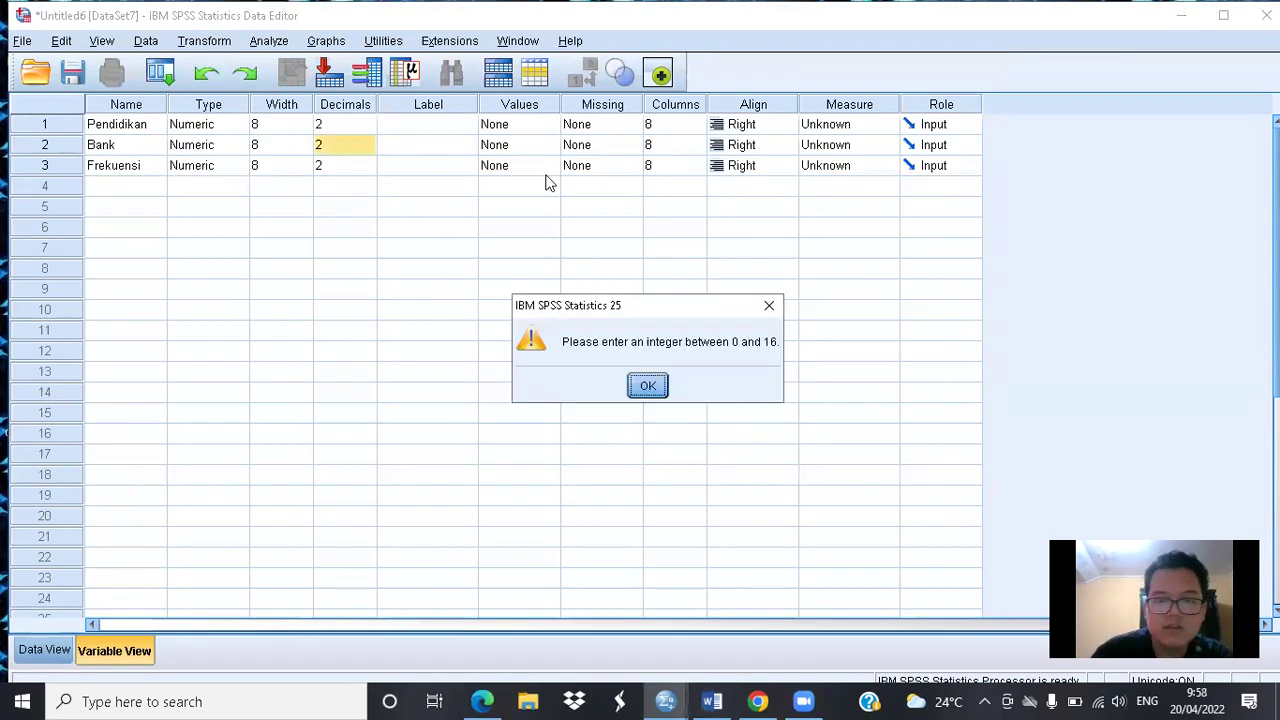
key(Return)
click(368, 129)
click(368, 130)
click(368, 150)
click(368, 150)
click(368, 150)
click(367, 168)
click(368, 171)
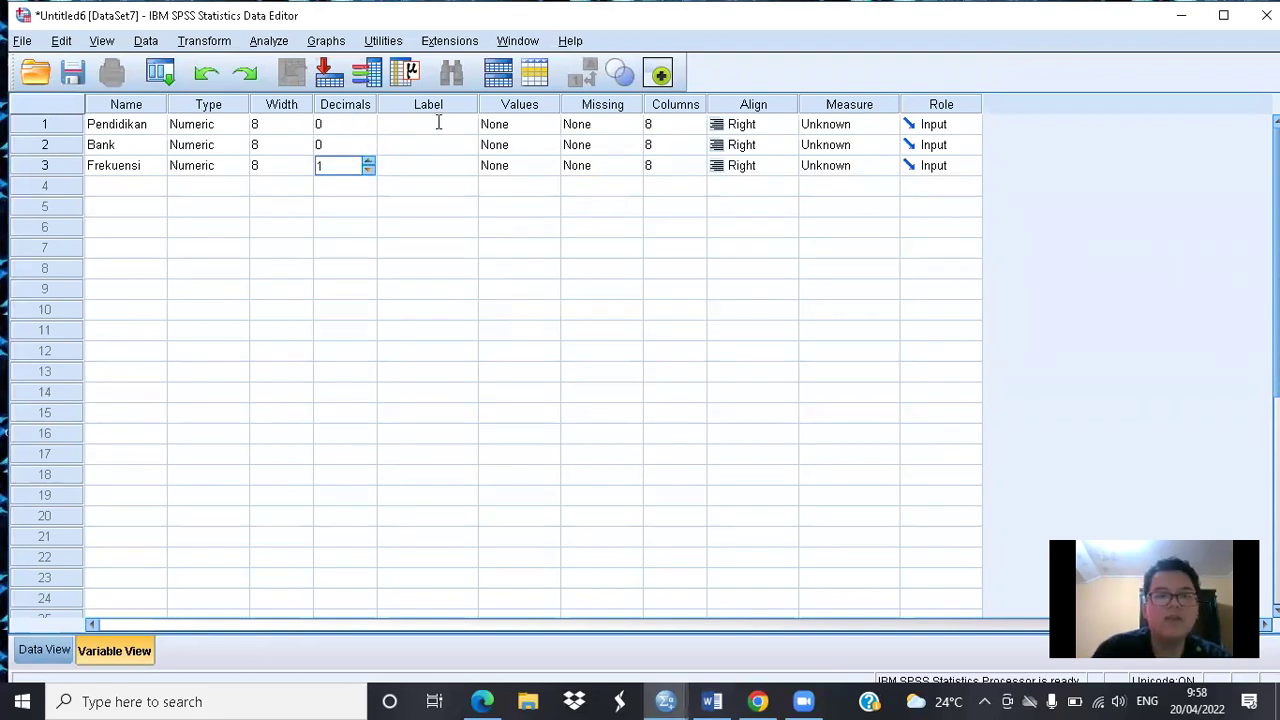
Step: Label the variable Pendidikan as "Tingkat Pendidikan" and Bank as "Jenis Bank"
click(438, 123)
click(438, 123)
text(Tingkat Pendidikan)
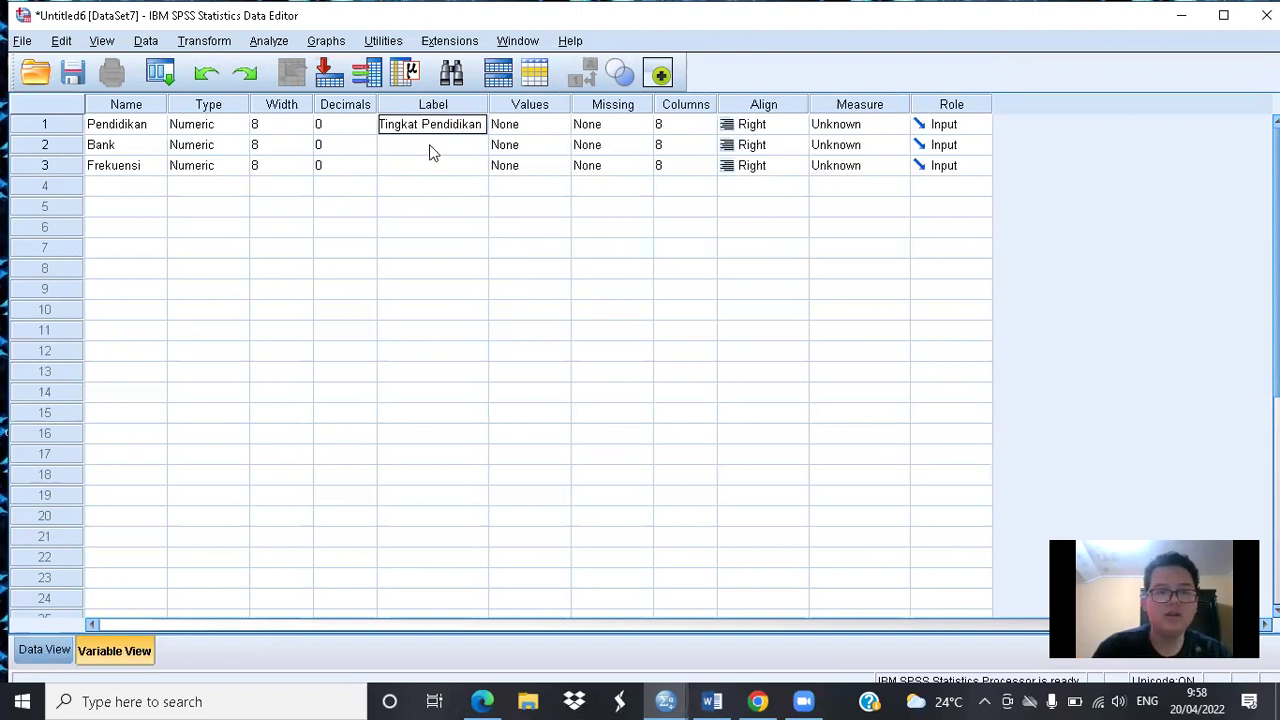
click(430, 145)
text(Jenis Bank)
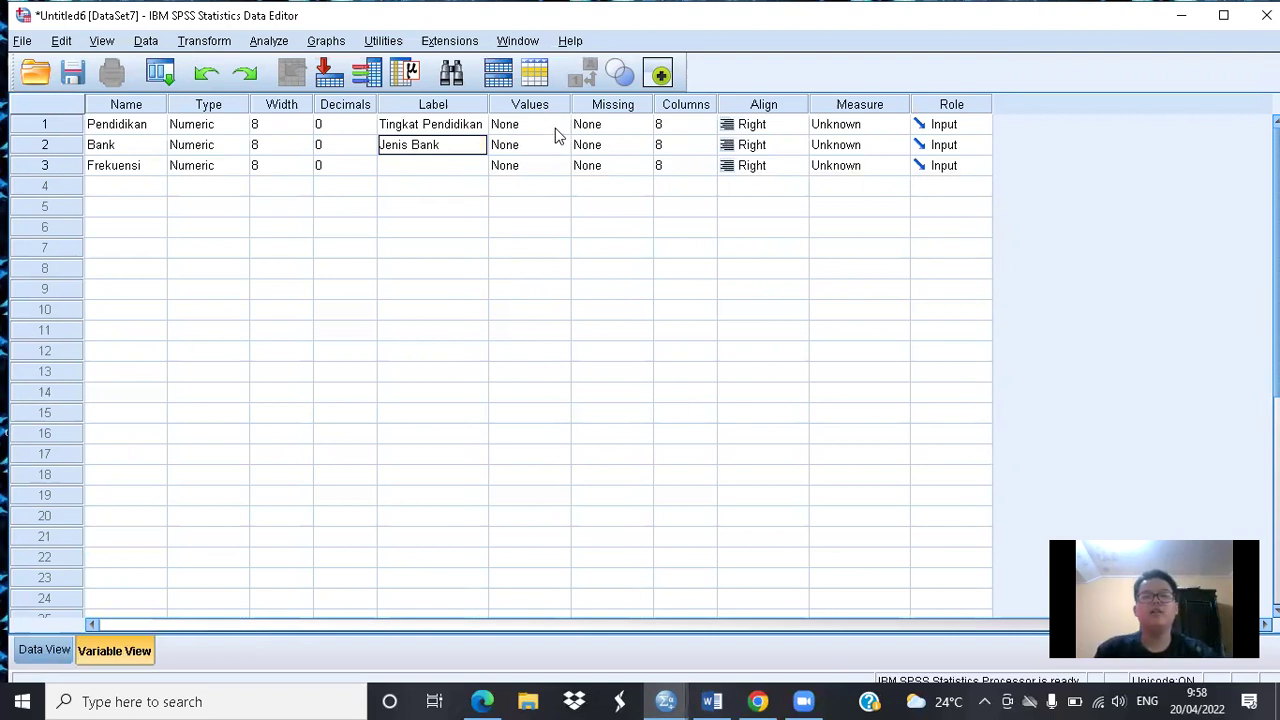
Step: Add a value label to the Pendidikan variable so that 1 stands for "Lulusan SLTA"
click(556, 128)
click(560, 128)
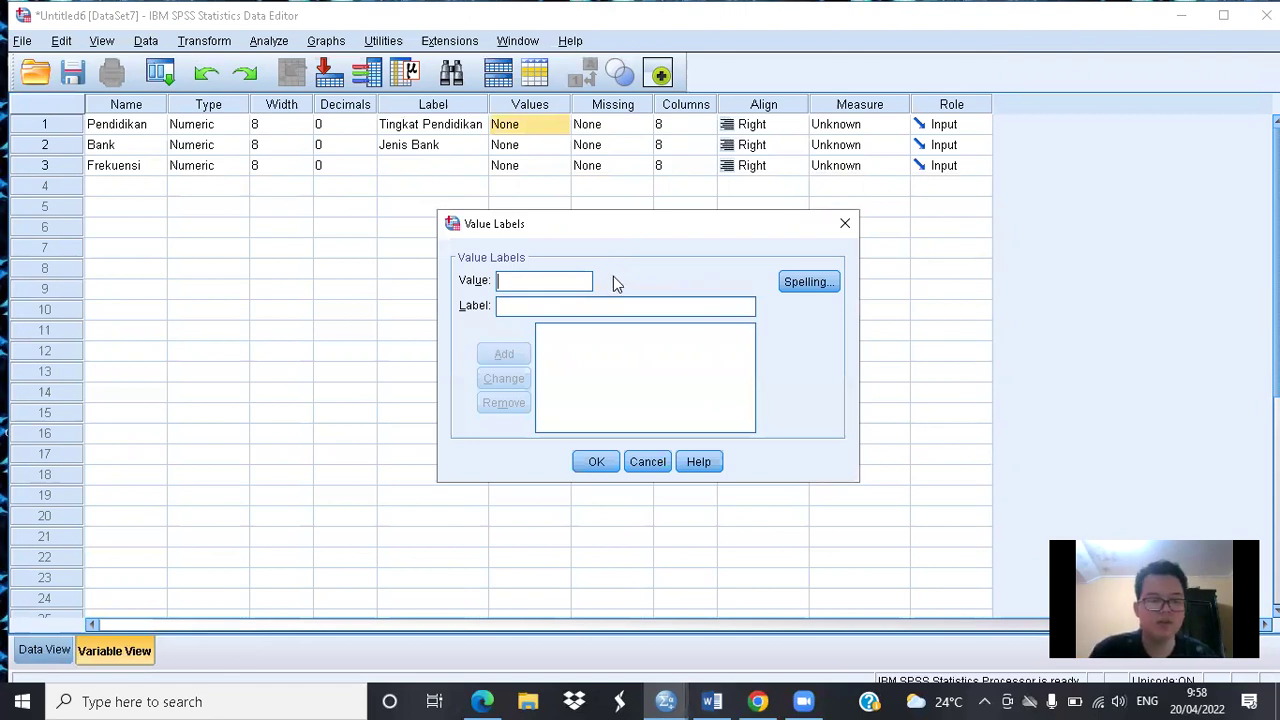
text(1)
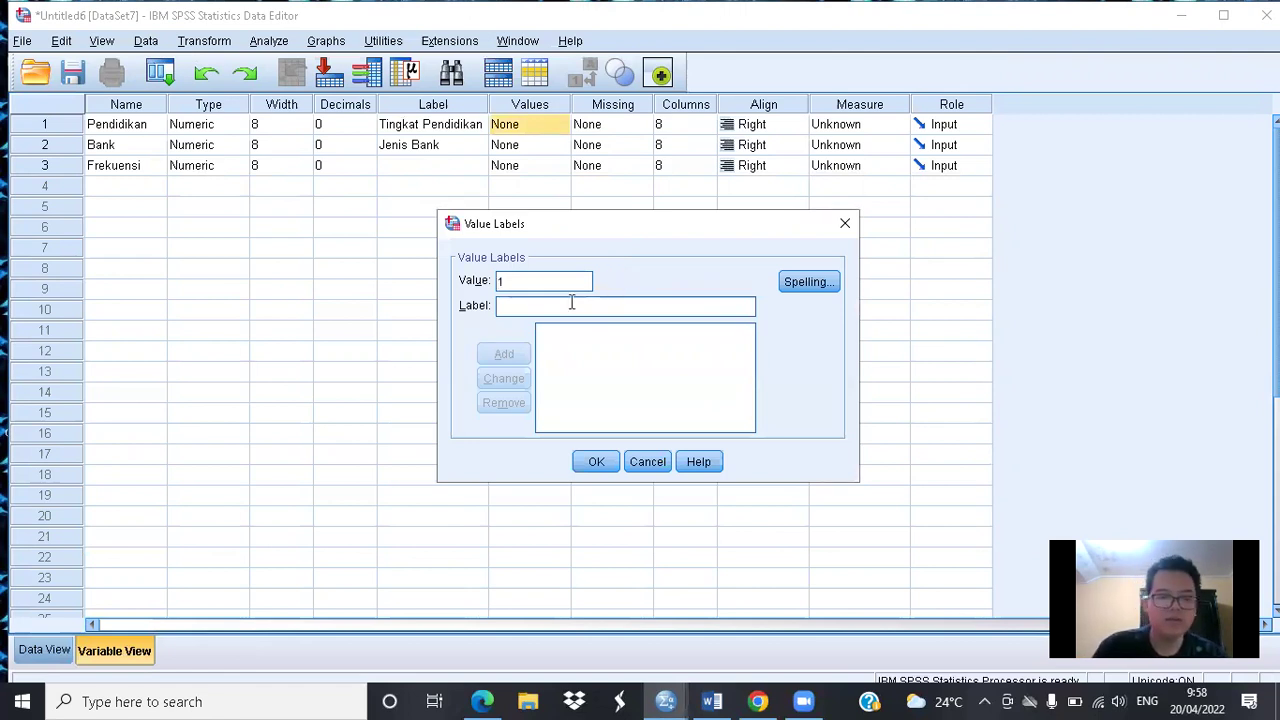
click(571, 303)
text(T)
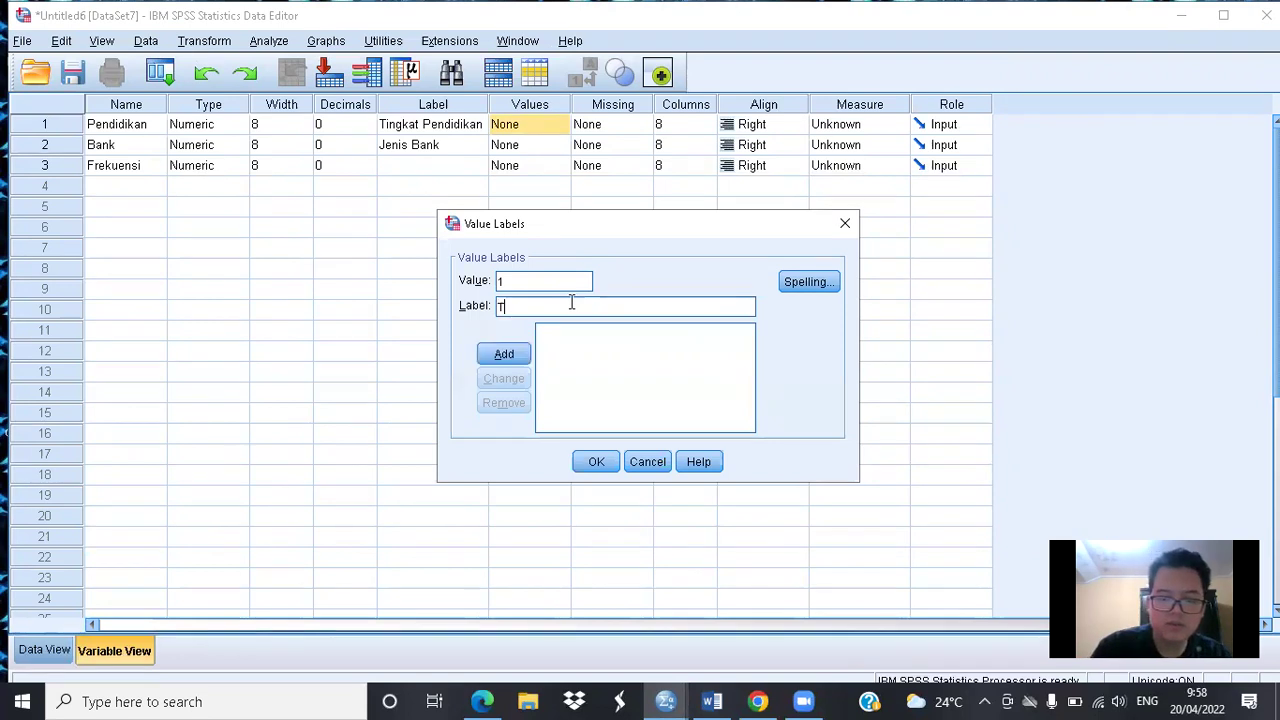
key(BackSpace)
text(LUlusan)
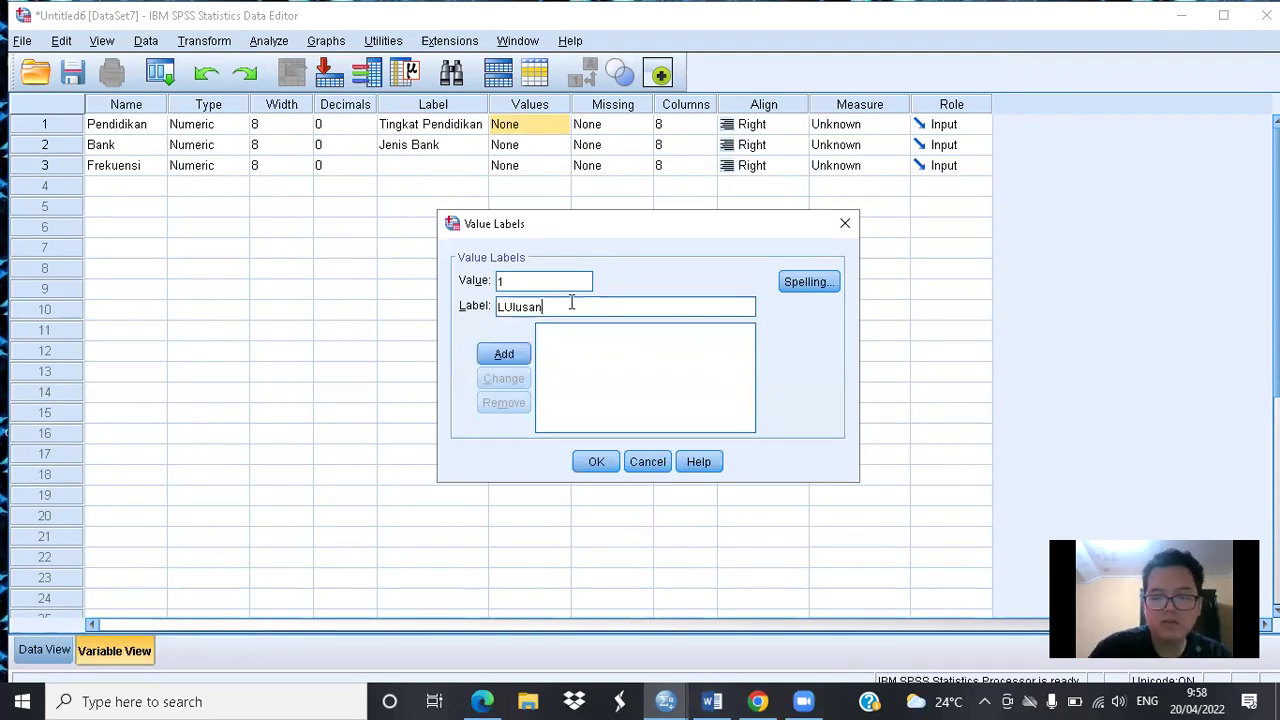
key(Left)
key(Left)
key(Left)
key(Left)
key(Left)
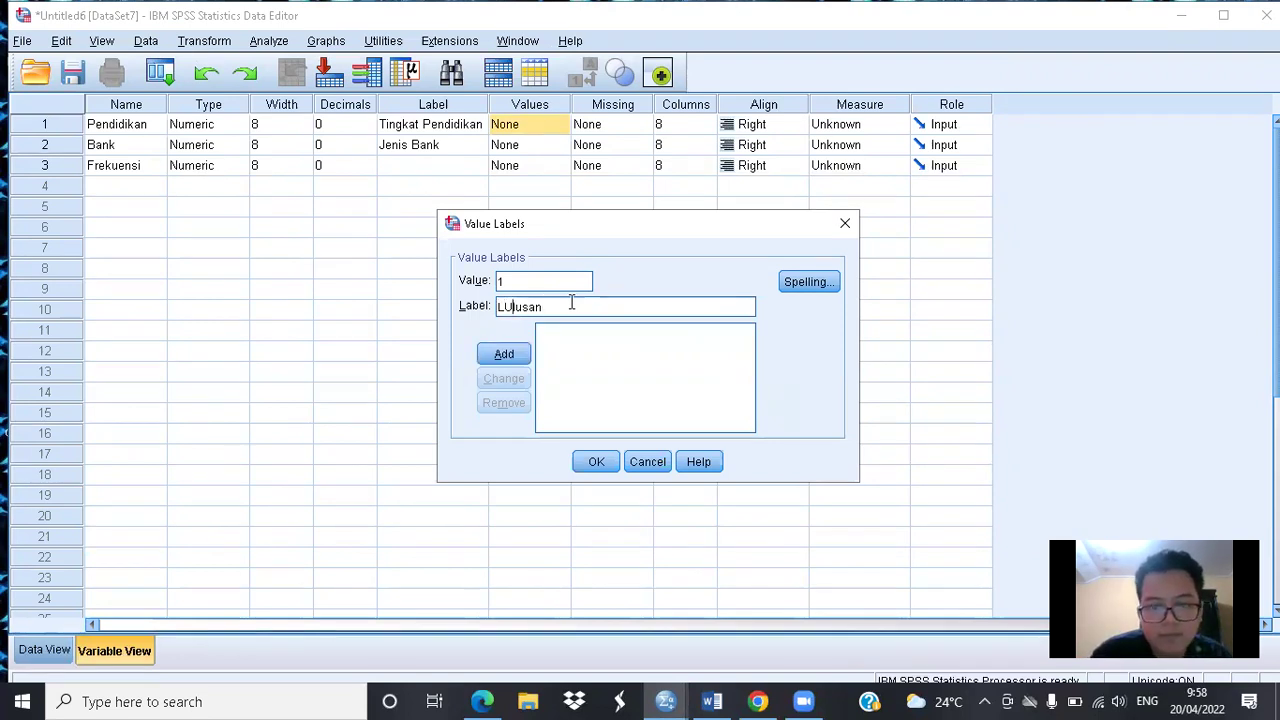
key(BackSpace)
text(ul)
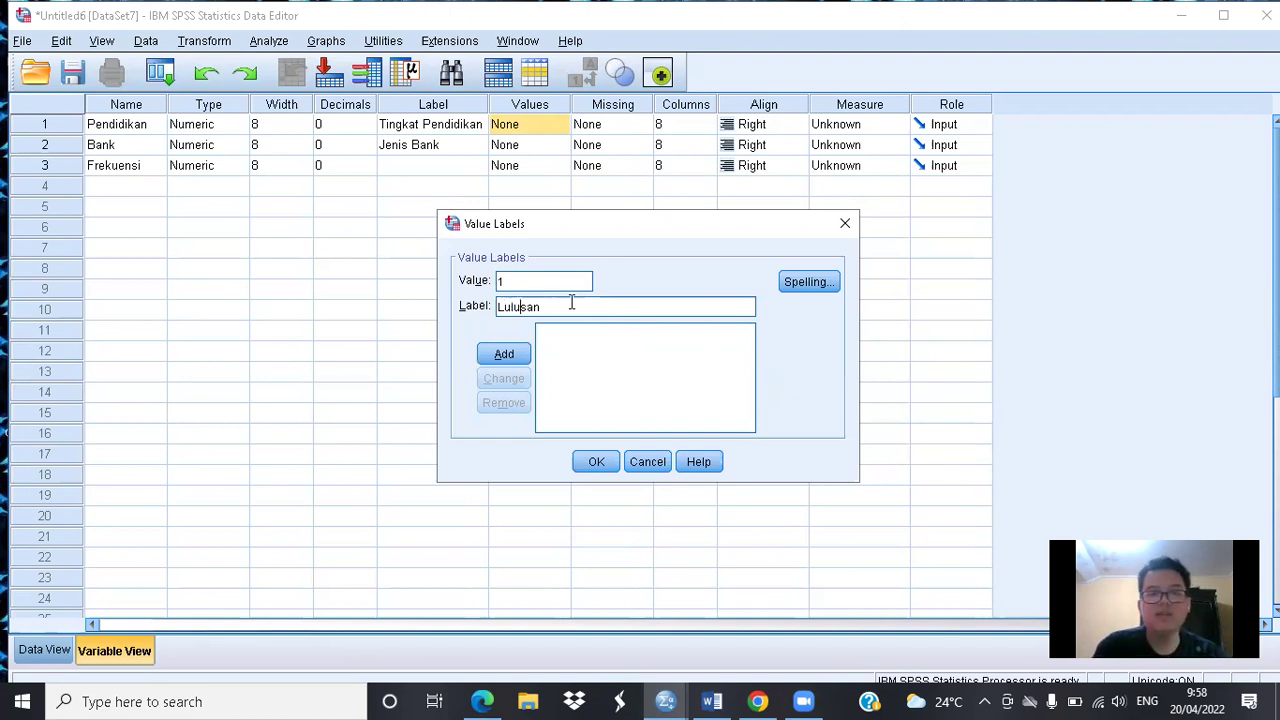
key(End)
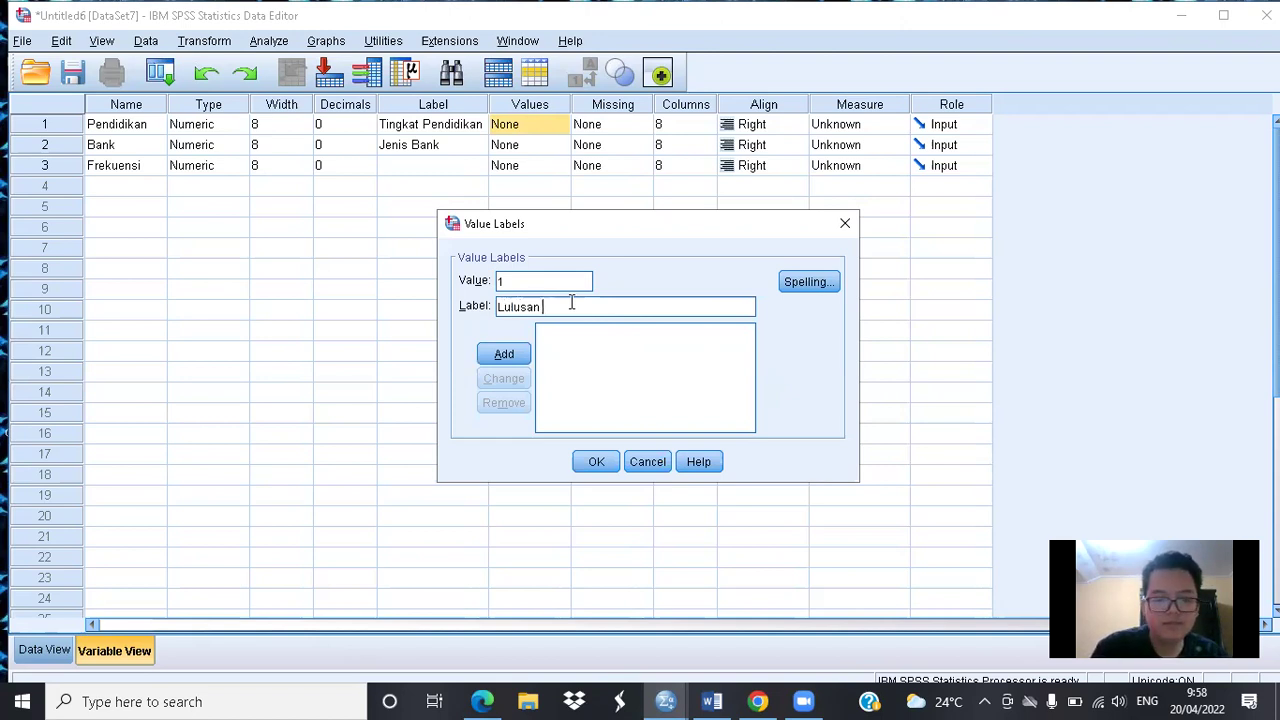
text(SLTA)
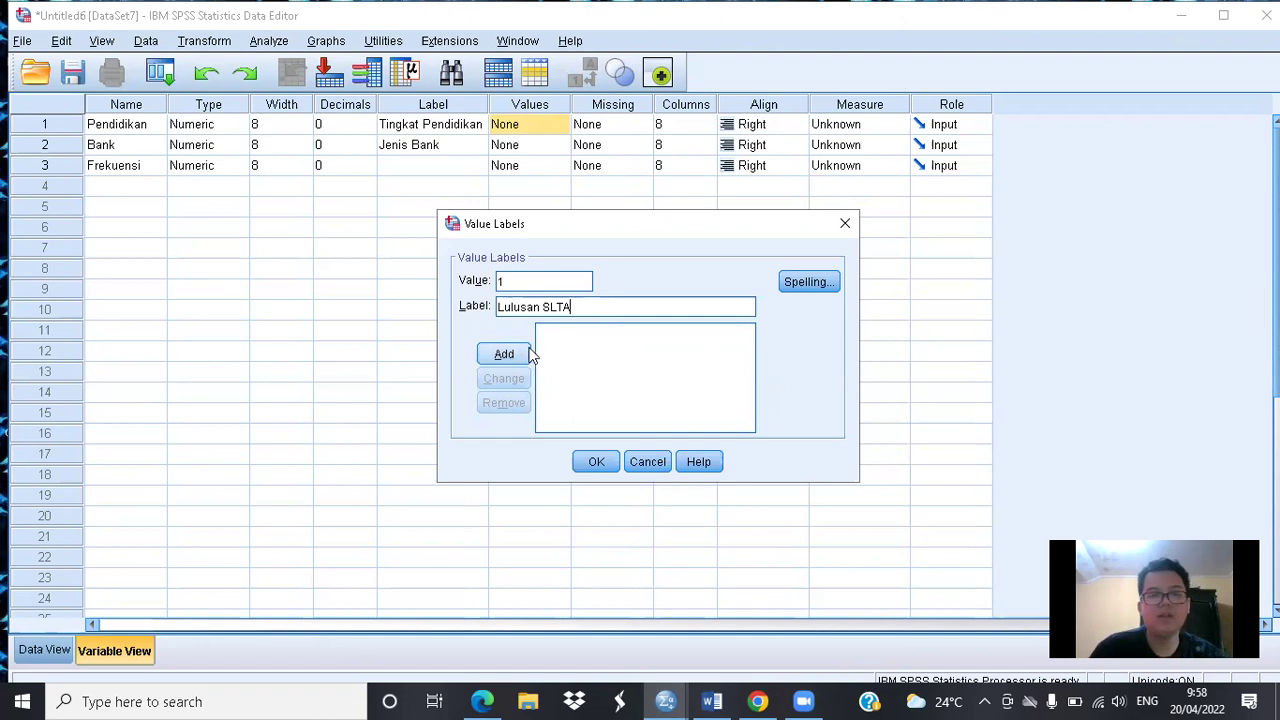
key(Return)
Step: Label Pendidikan value 2 as "Lulusan Perguruan Tinggi" and accept the variable's value labels
text(2)
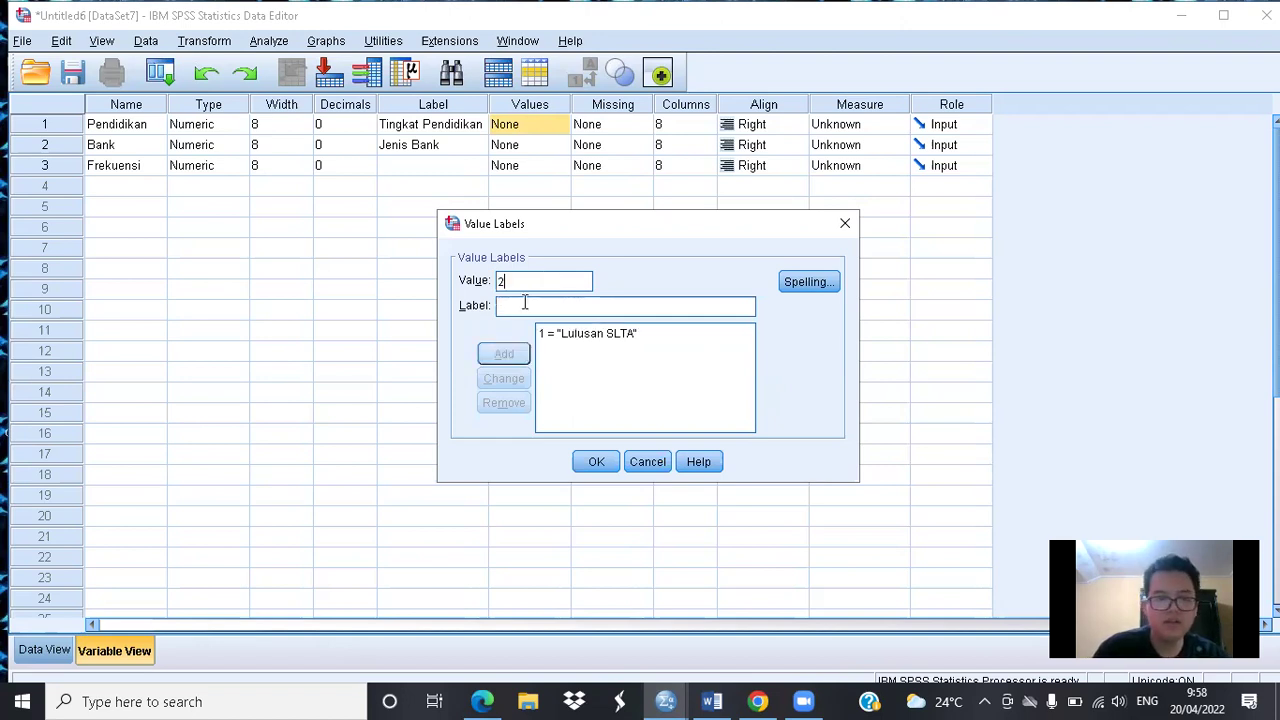
click(524, 304)
text(L)
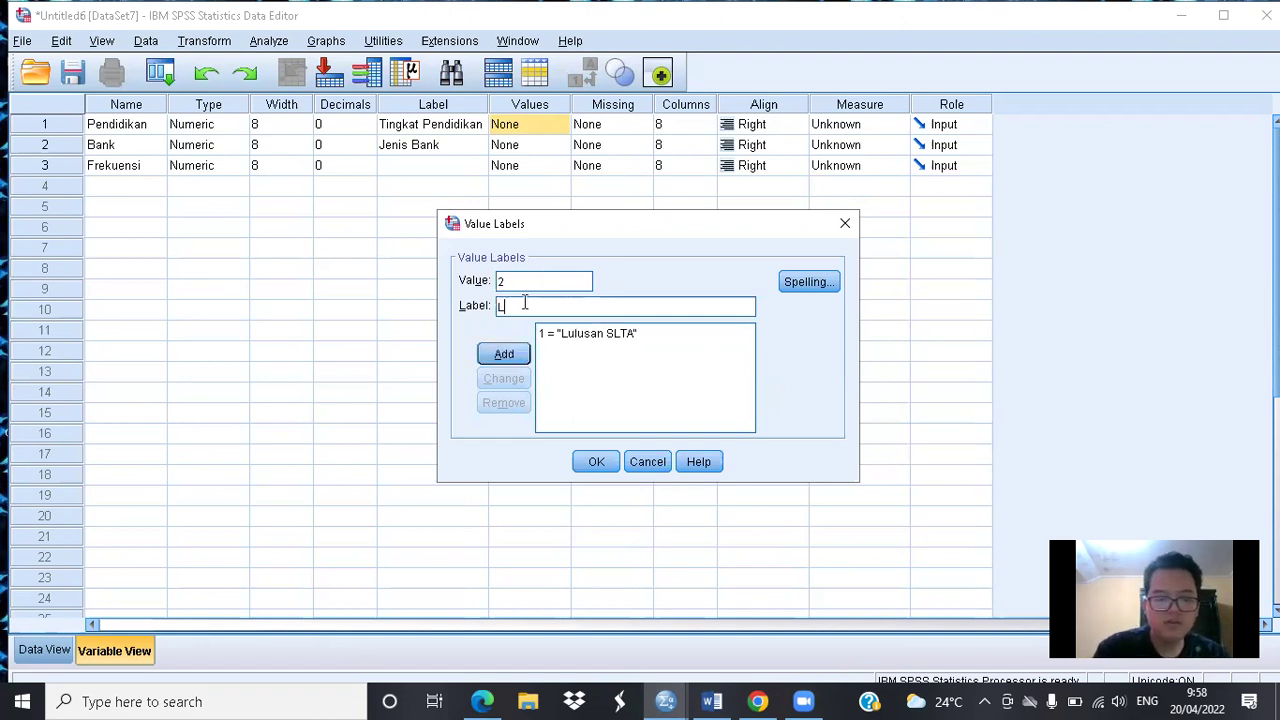
text(ulusan)
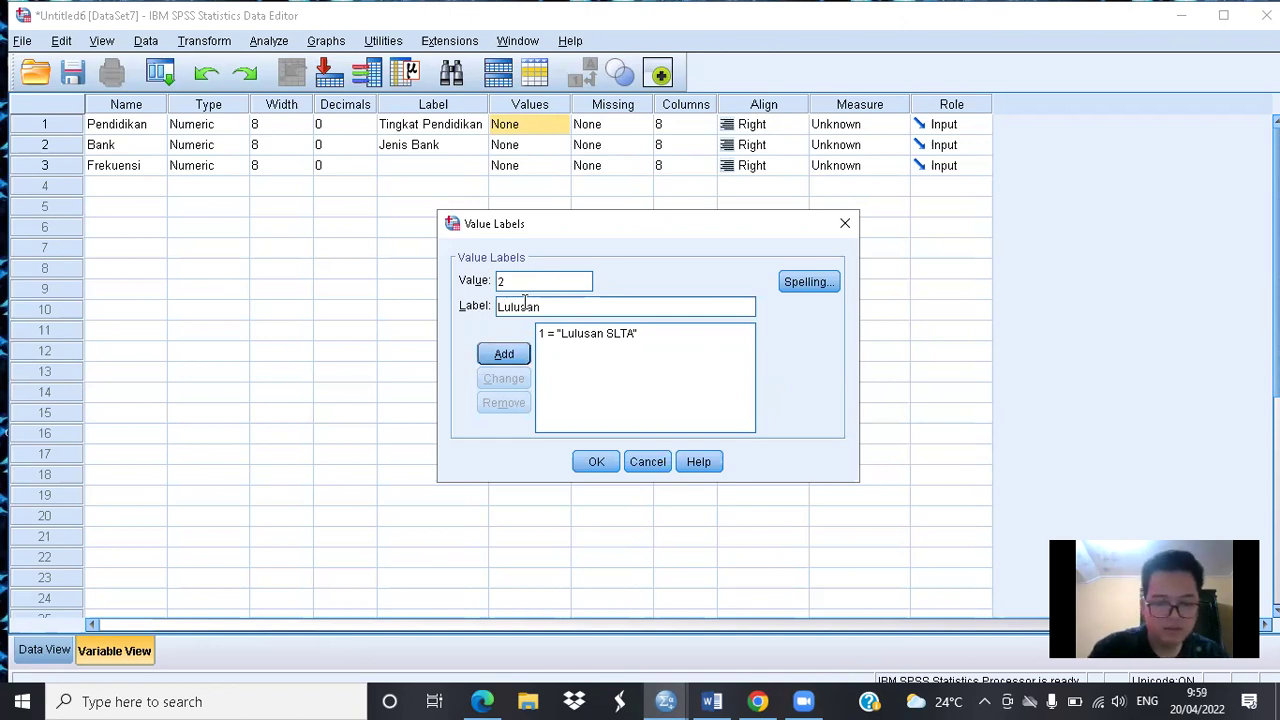
text( Perguruan)
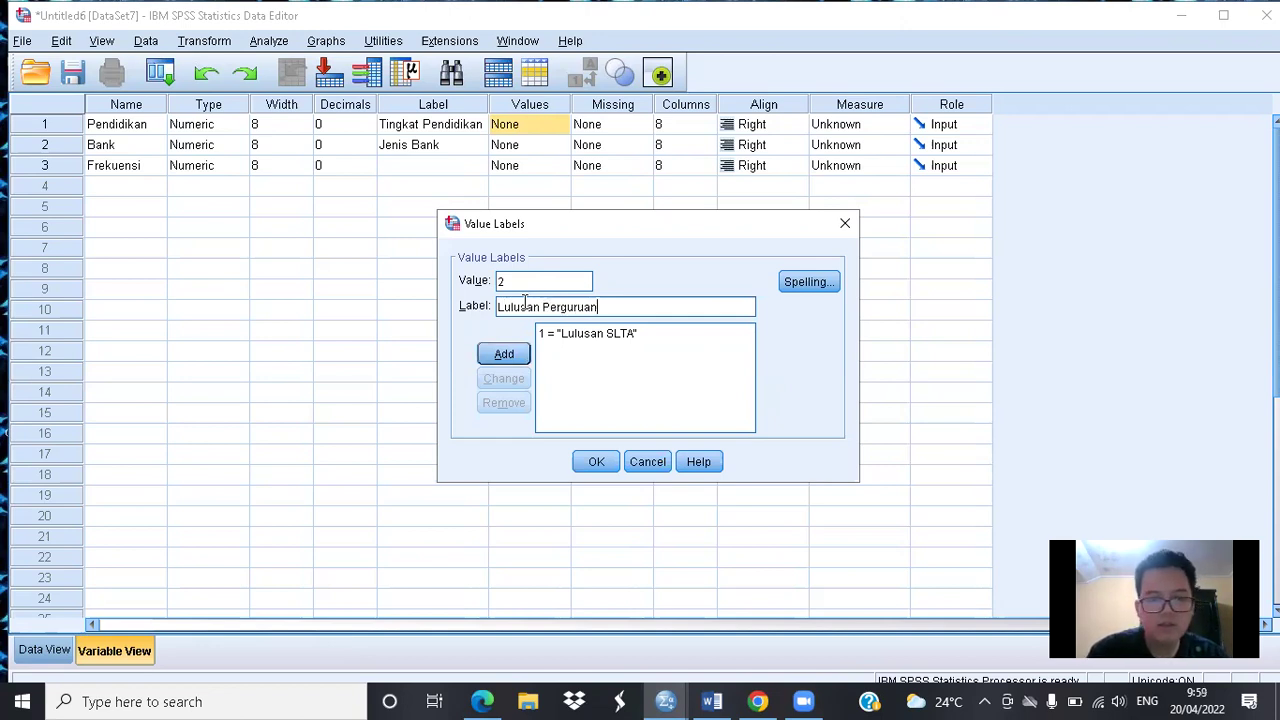
text( Tinggi)
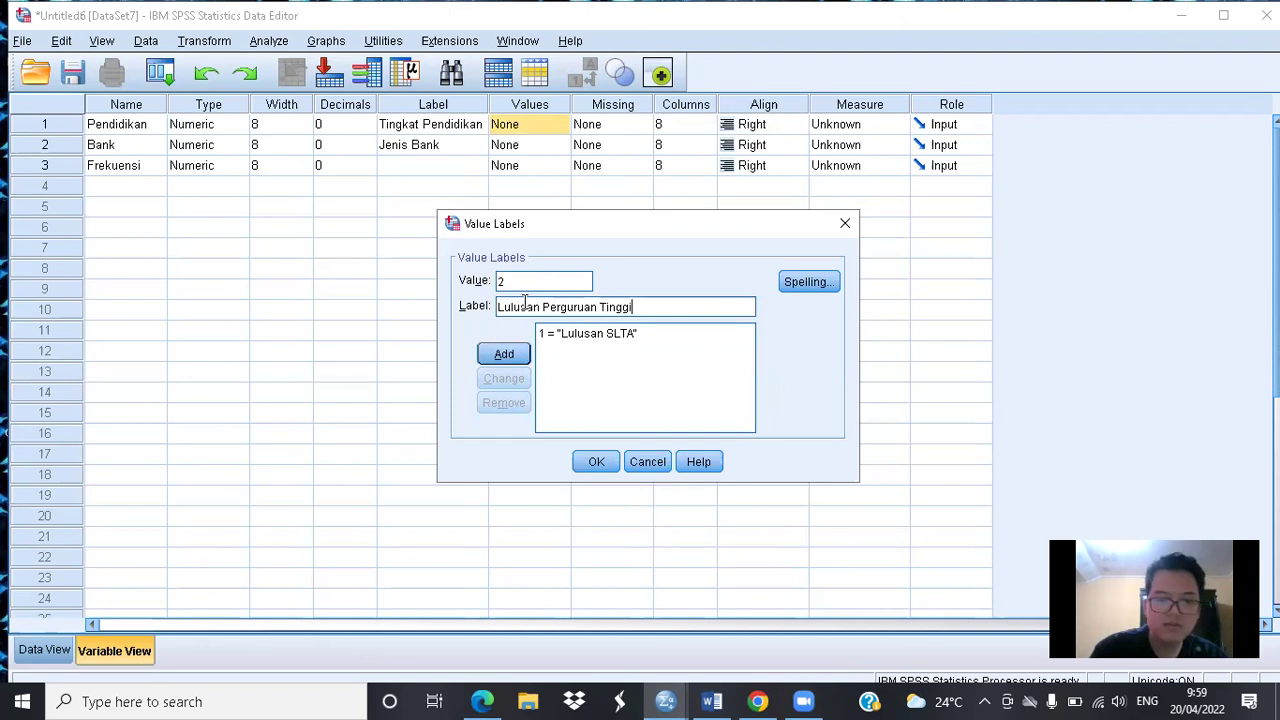
click(503, 354)
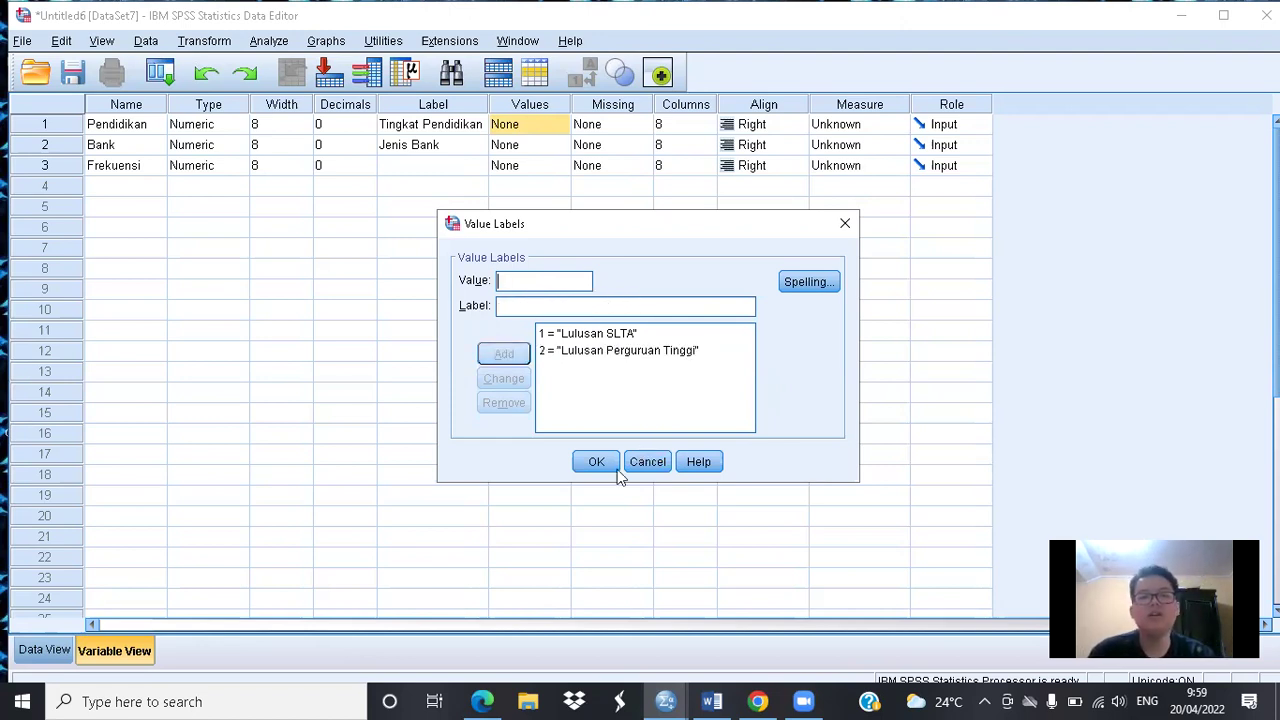
click(596, 462)
Step: Add a value label to the Bank variable so that 1 stands for "Bank Pemerintah"
click(562, 145)
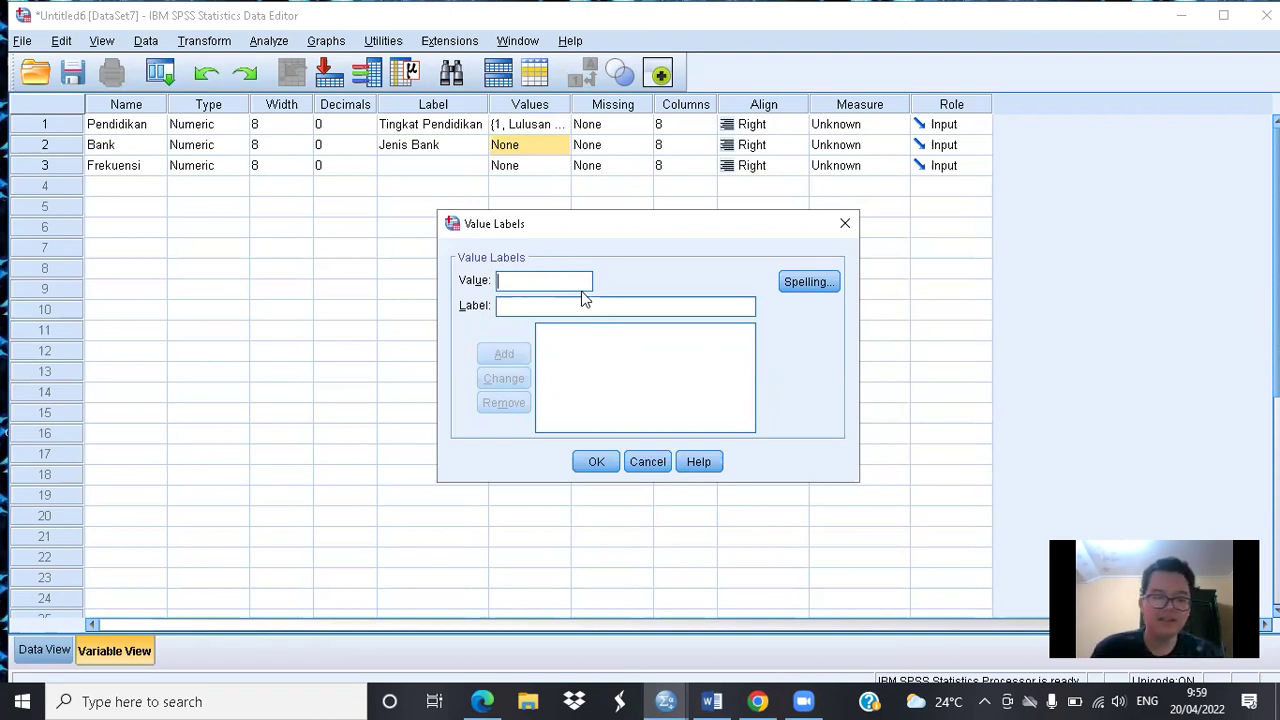
text(1)
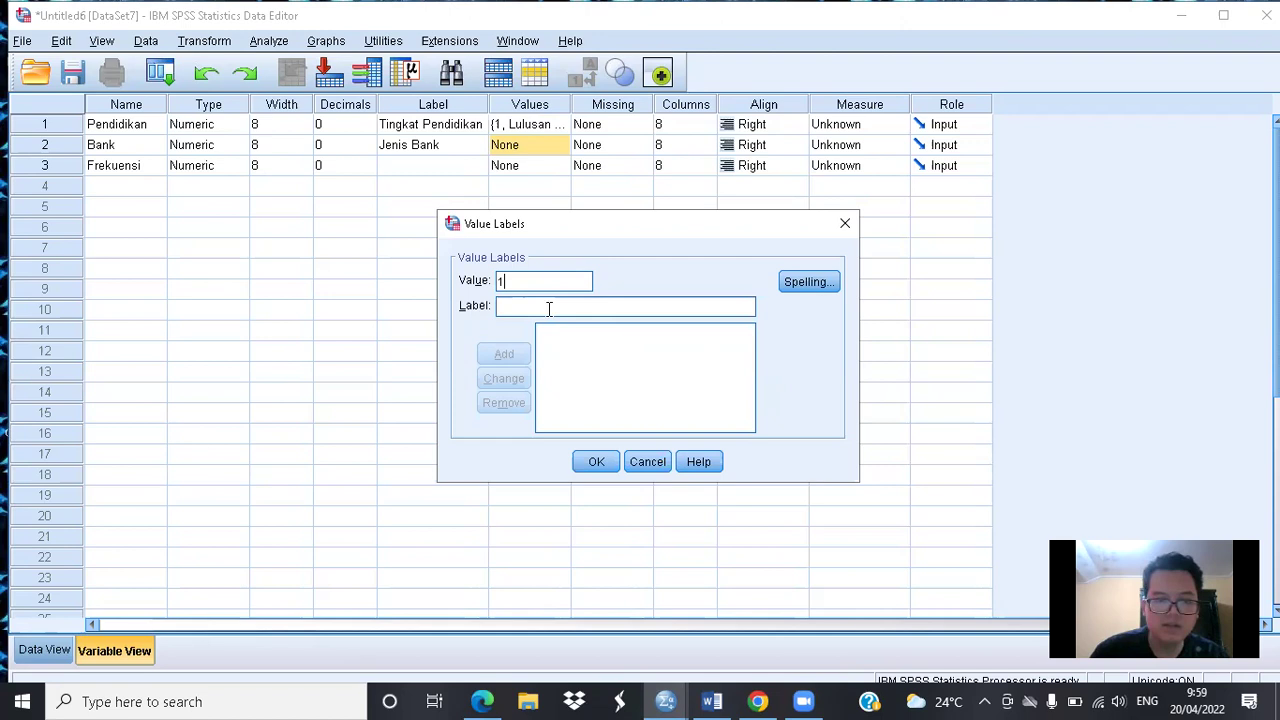
click(543, 310)
text(Ba)
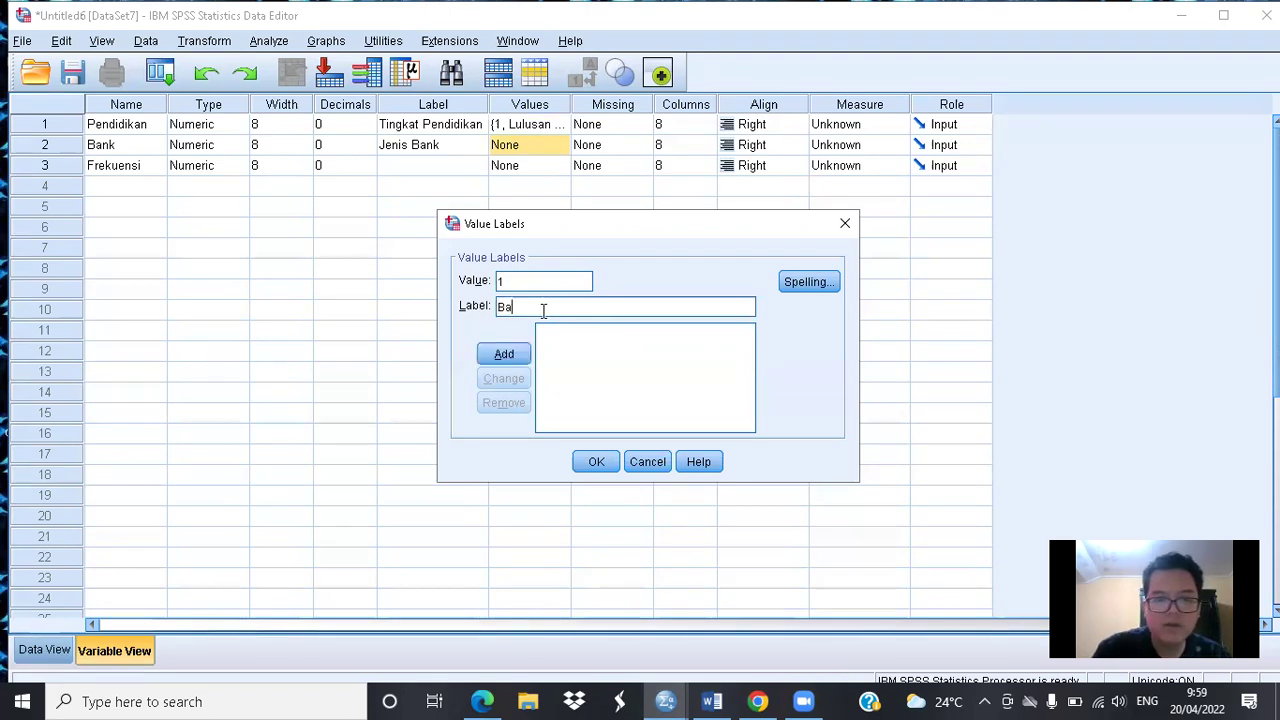
text(nk Pemerintah)
click(524, 353)
Step: Label Bank value 2 as "Bank Swasta" and accept the variable's value labels
text(2)
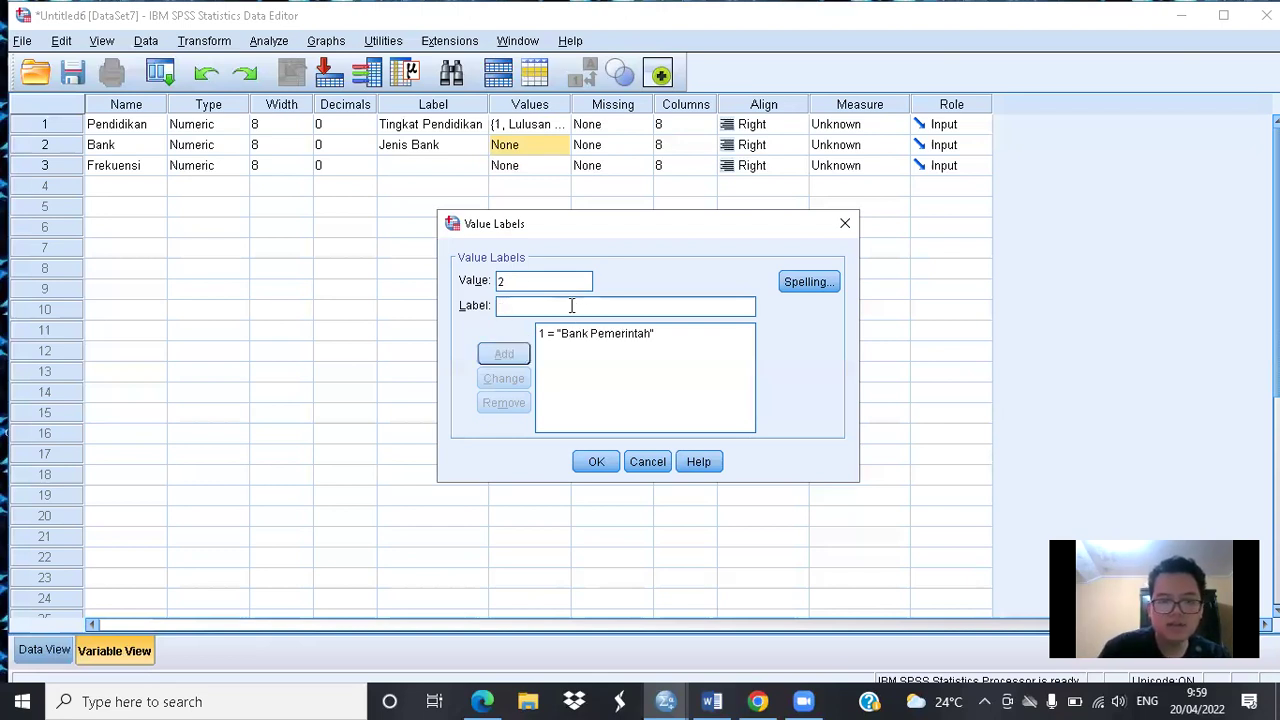
click(571, 305)
text(Bank Swasta)
click(496, 362)
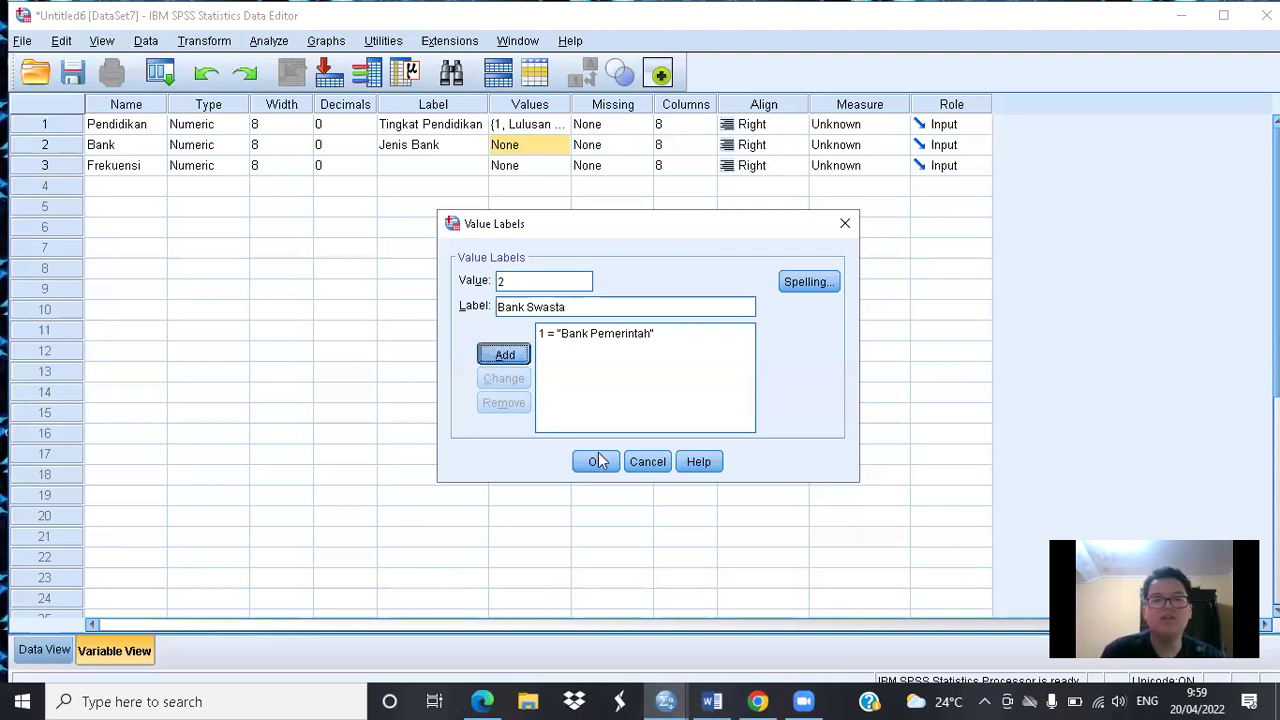
click(598, 461)
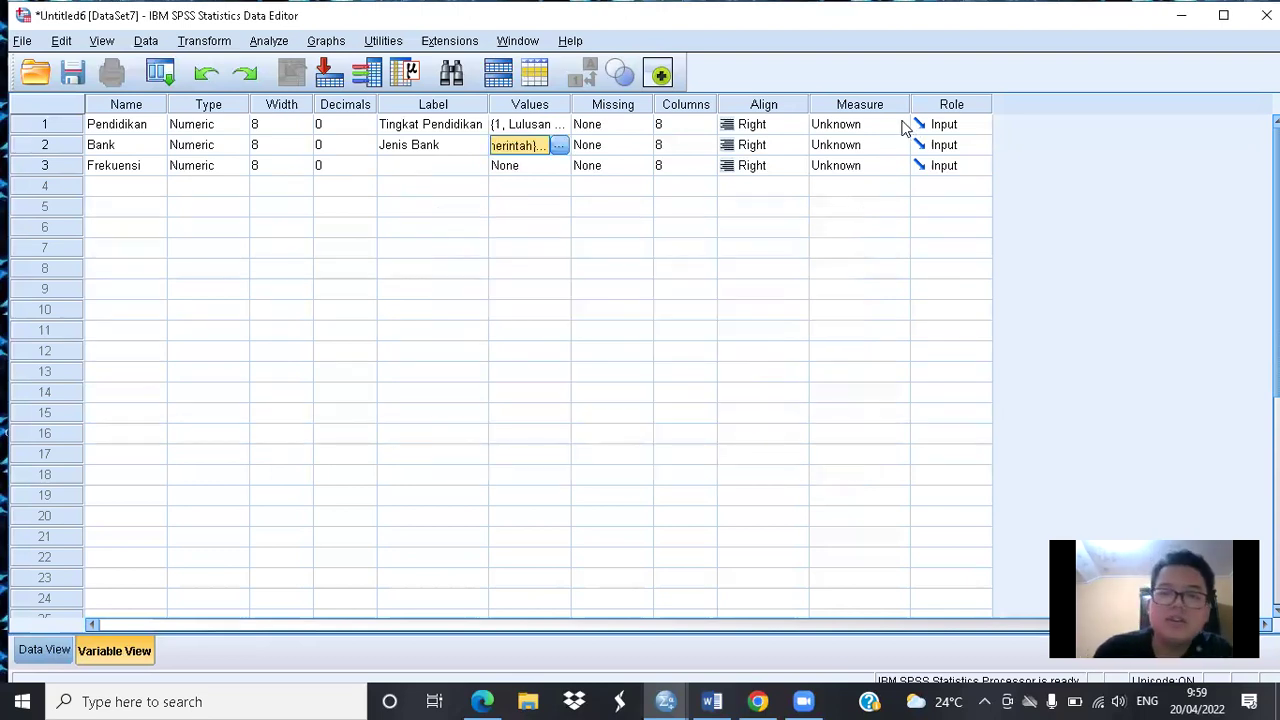
Step: Set the measurement level of Pendidikan and Bank to Nominal and that of Frekuensi to Scale
click(903, 126)
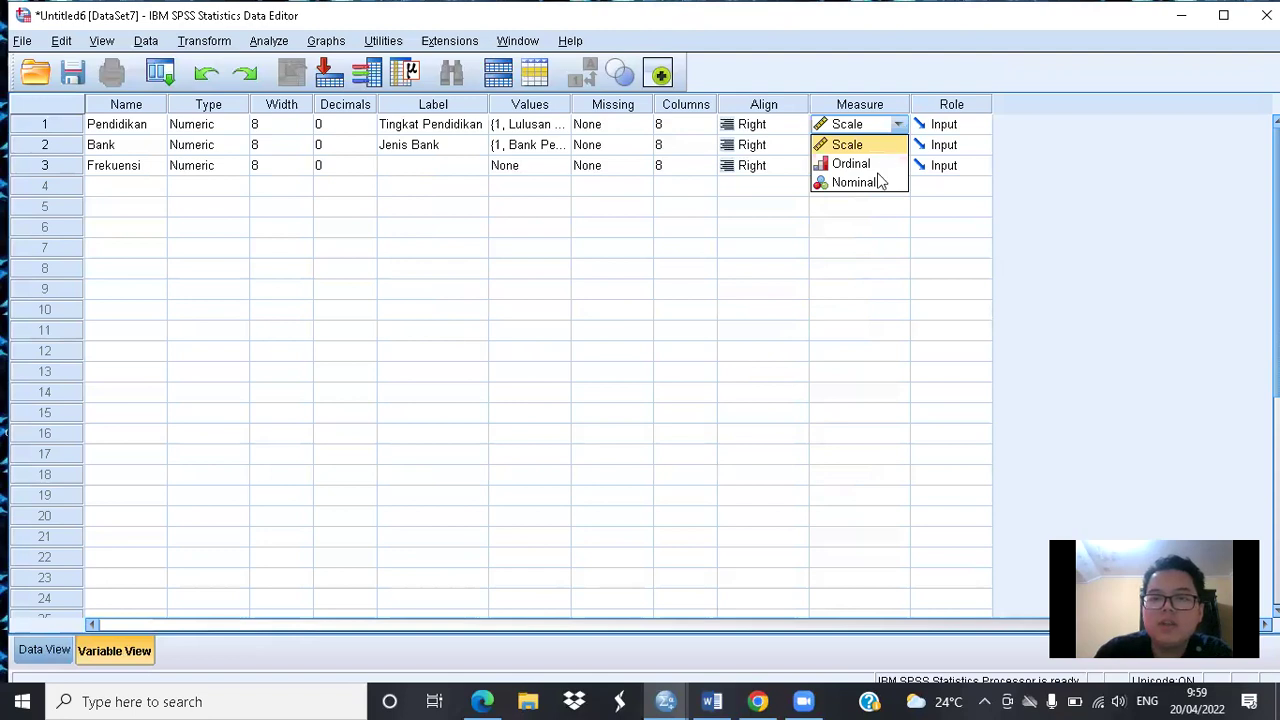
key(Return)
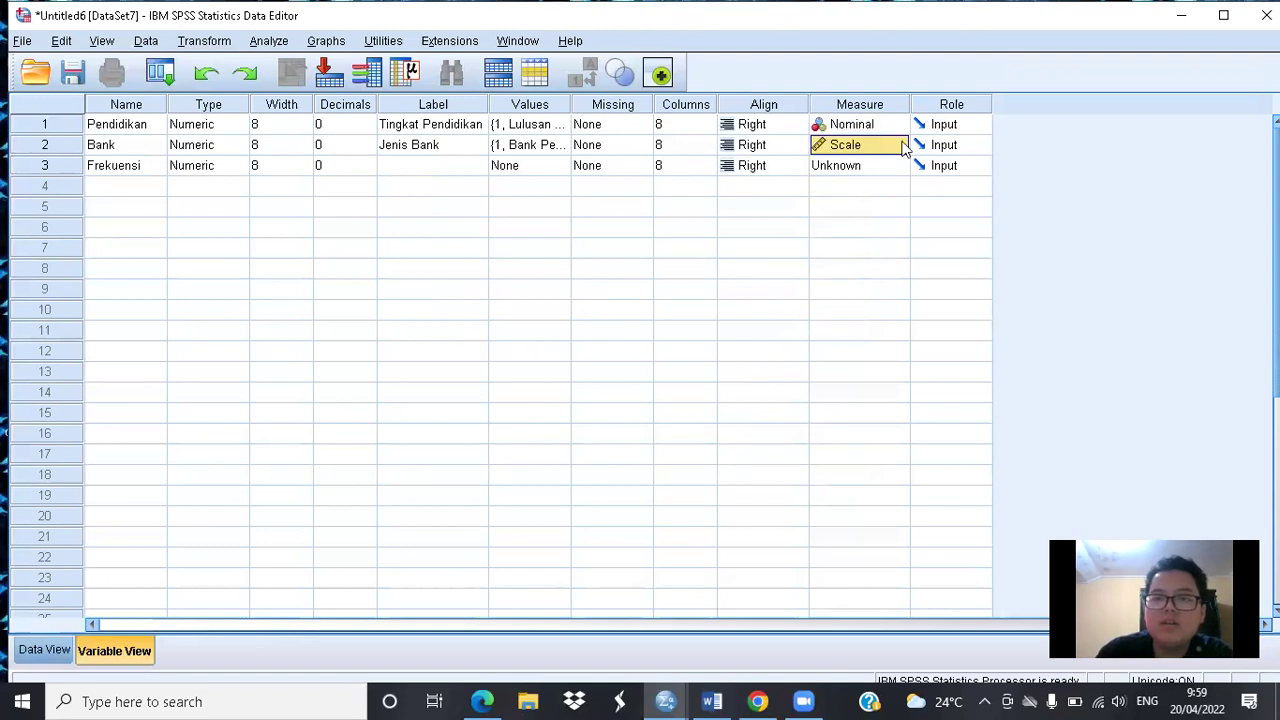
click(897, 145)
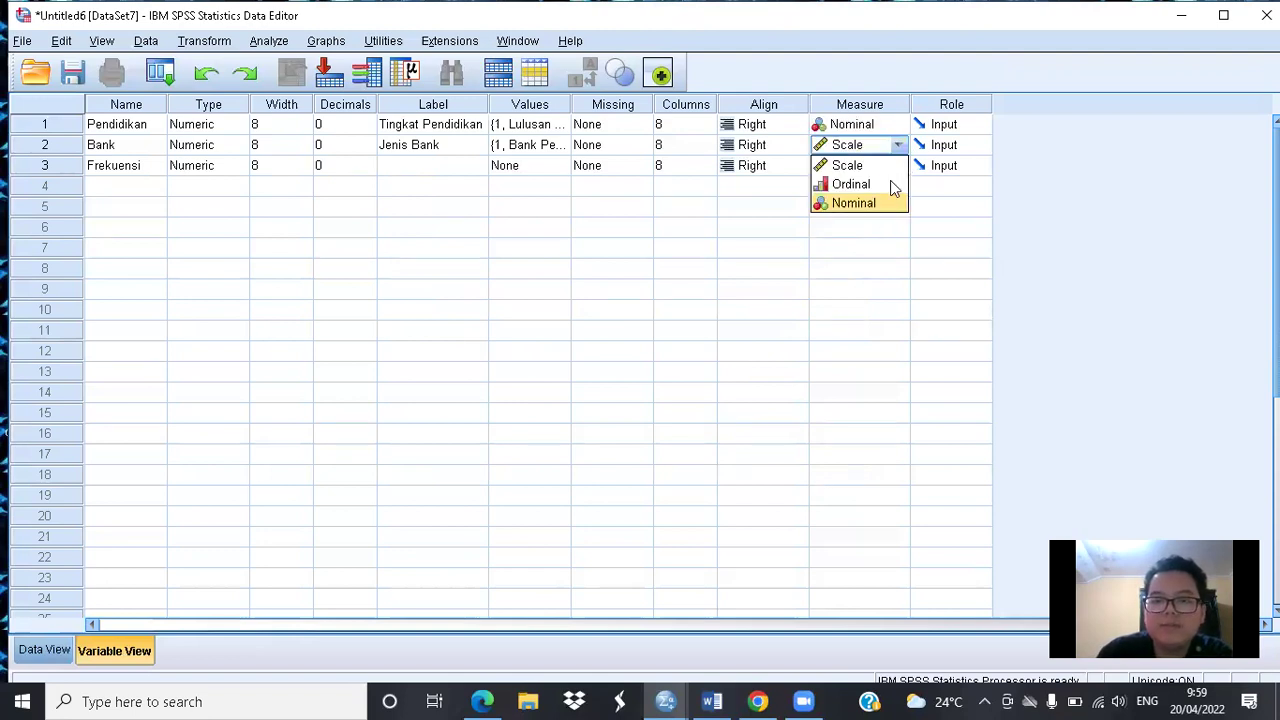
click(890, 200)
key(Return)
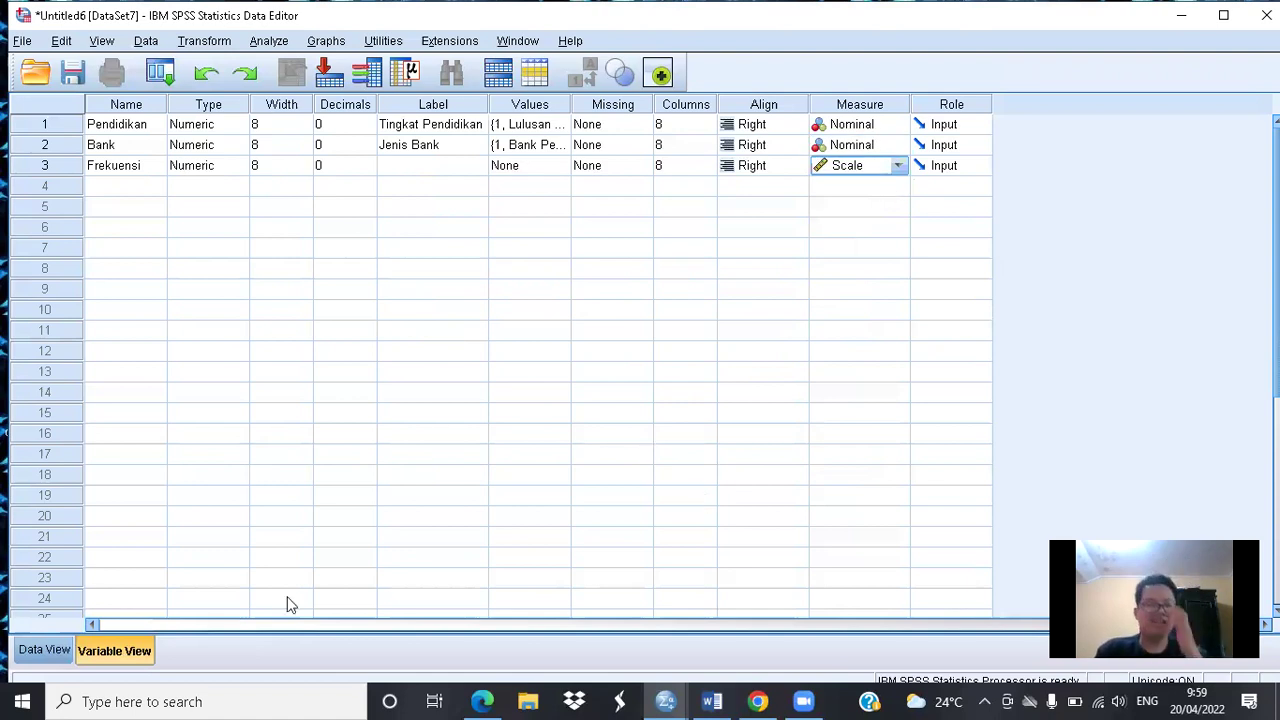
Step: Enter the first data row as Pendidikan 1, Bank 1 and Frekuensi 60, consulting the contingency table in the Word report
click(64, 650)
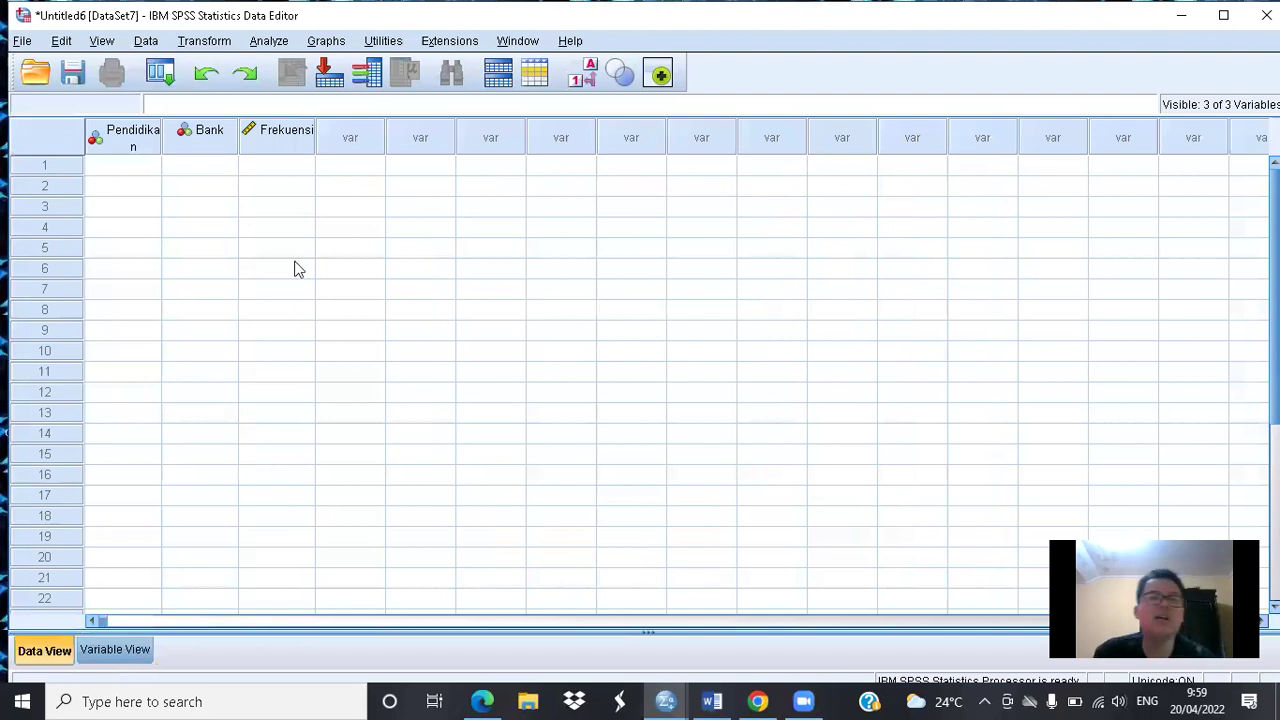
click(127, 168)
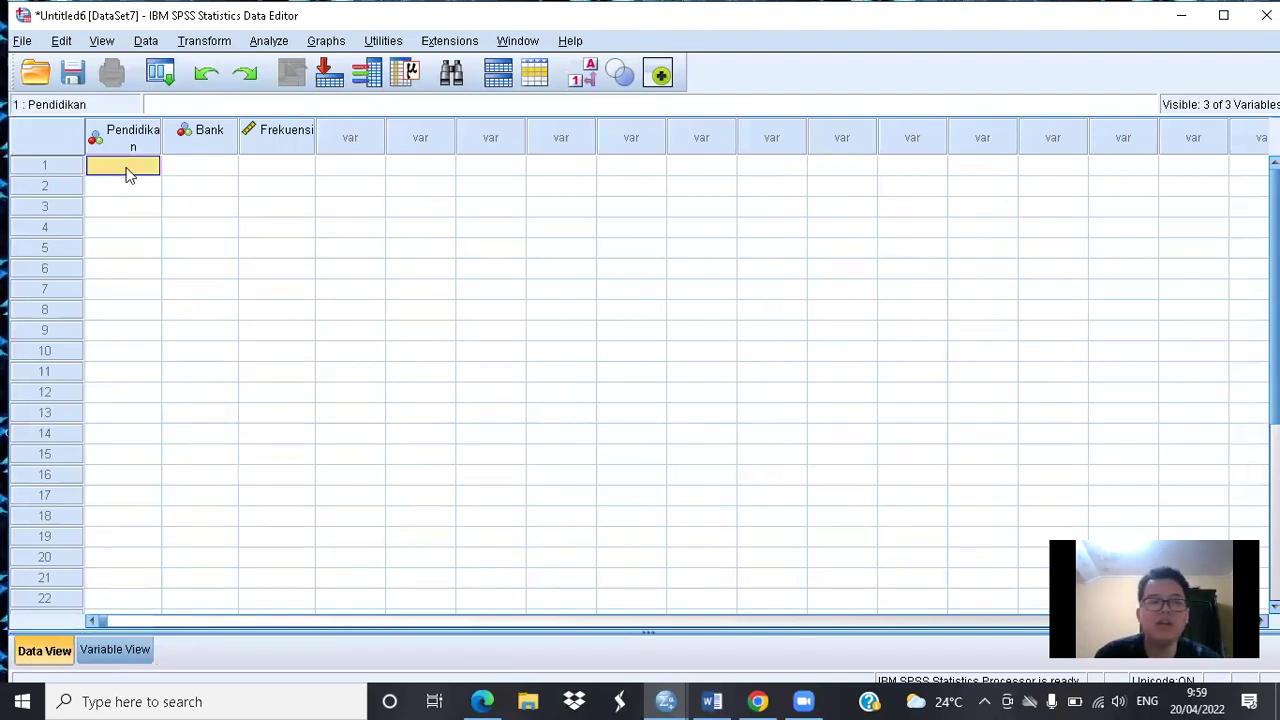
key(Tab)
text(1)
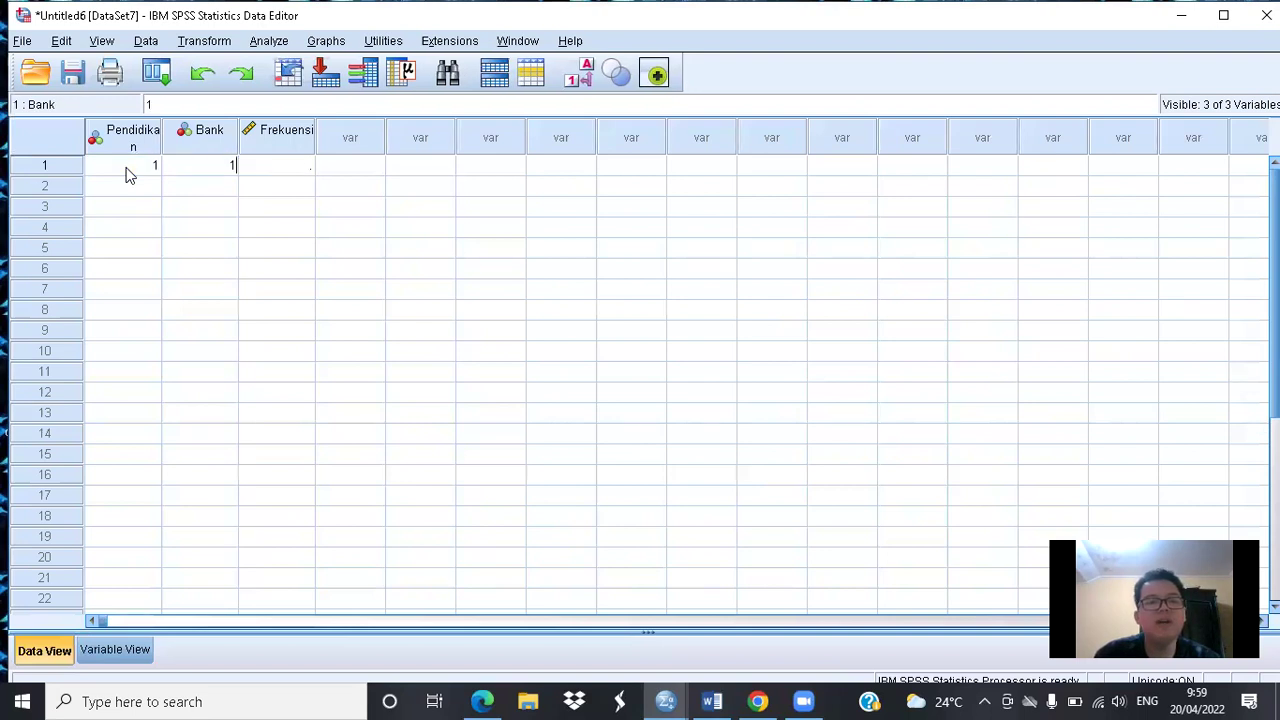
key(Tab)
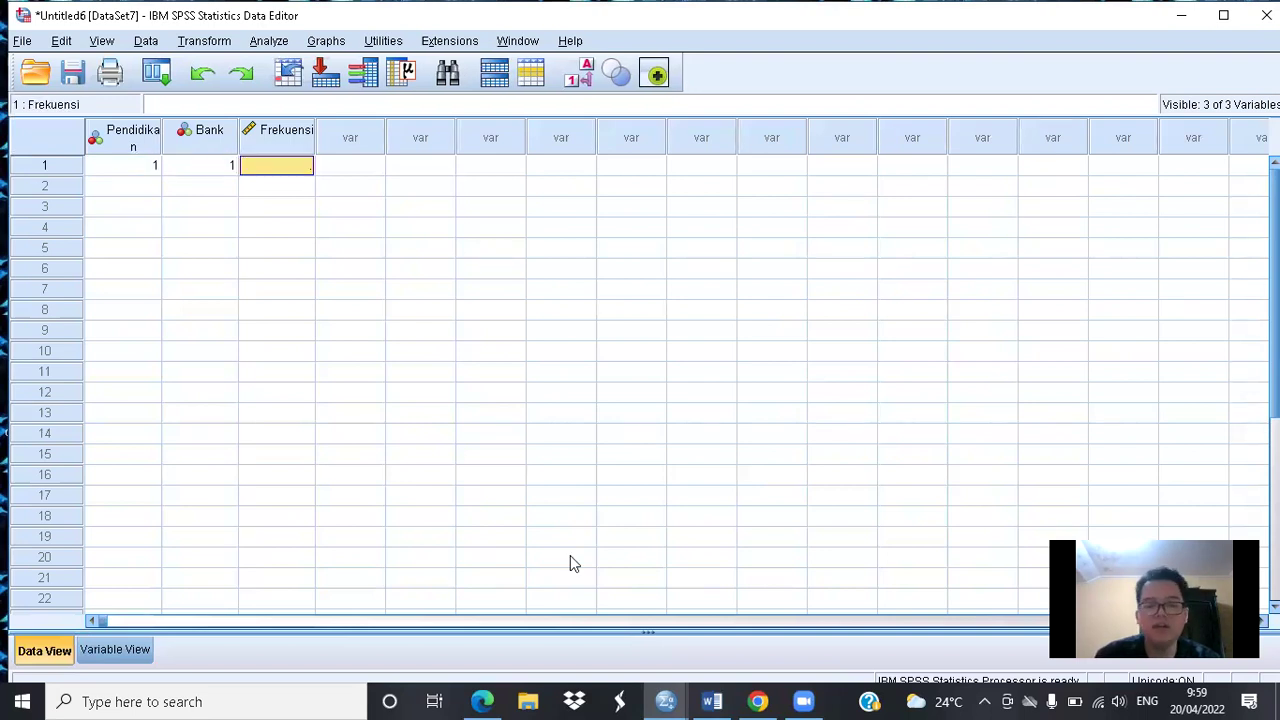
key(alt+Tab)
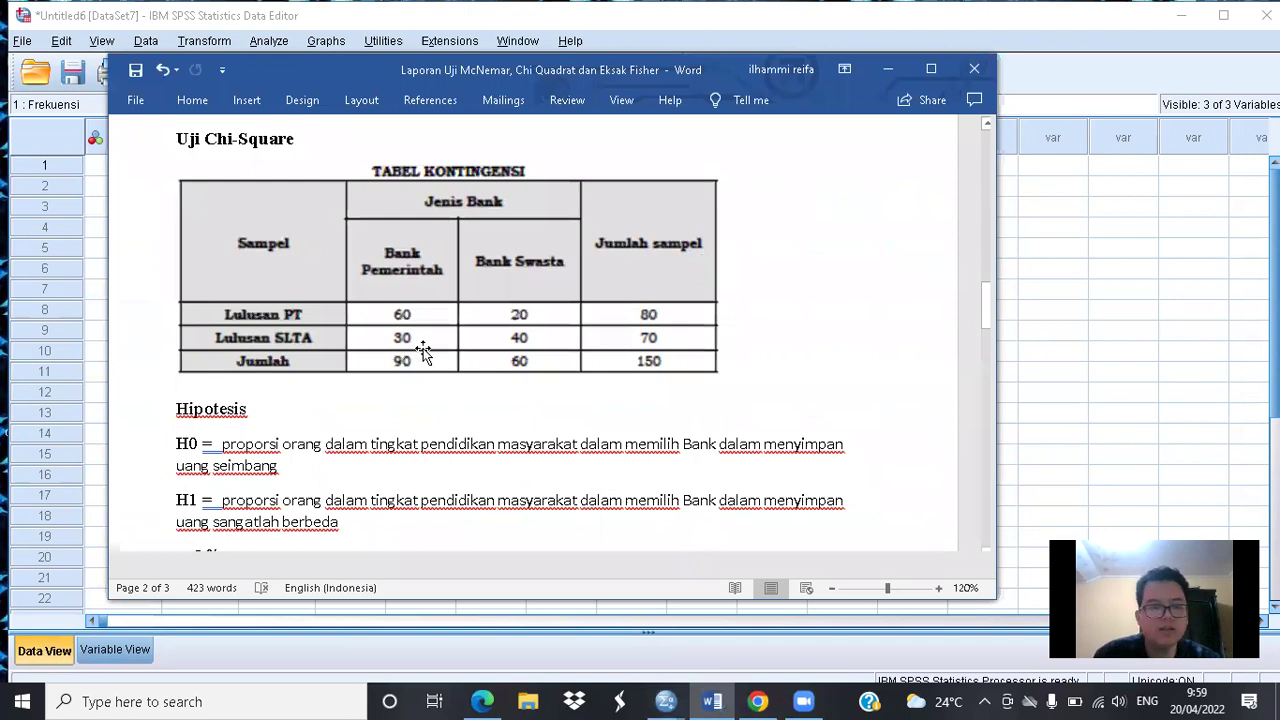
key(alt+Tab)
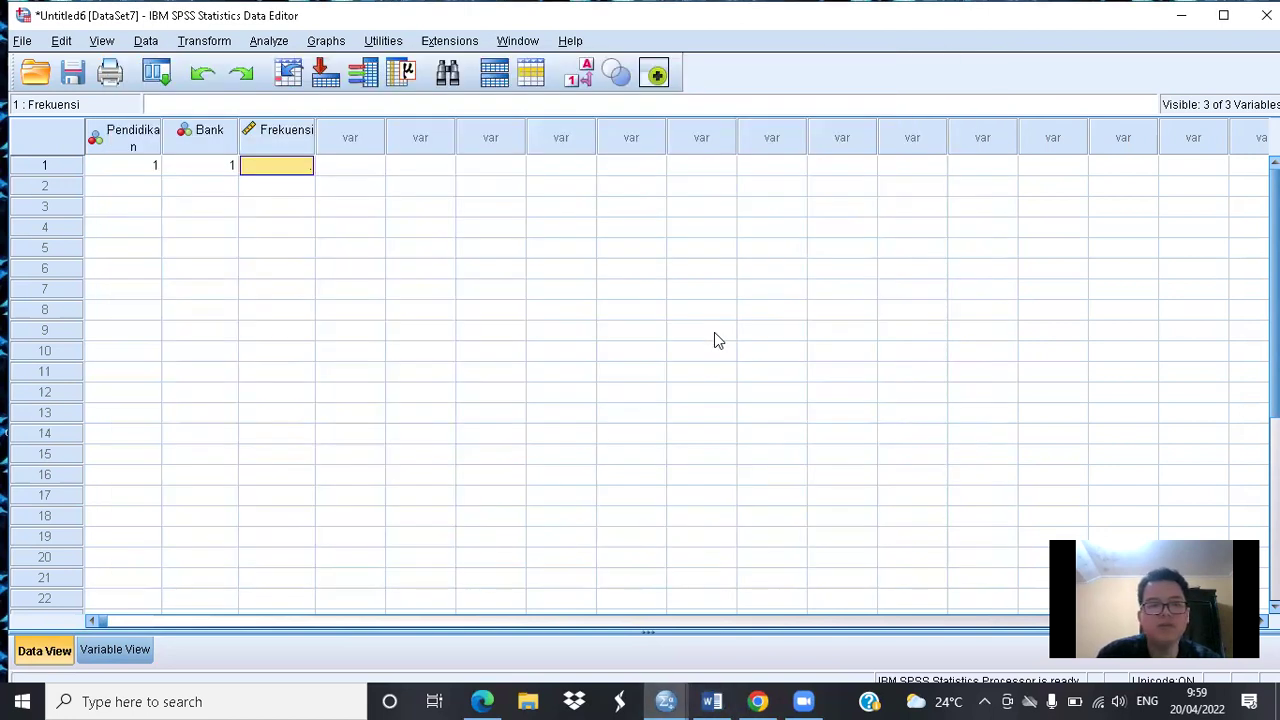
text(60)
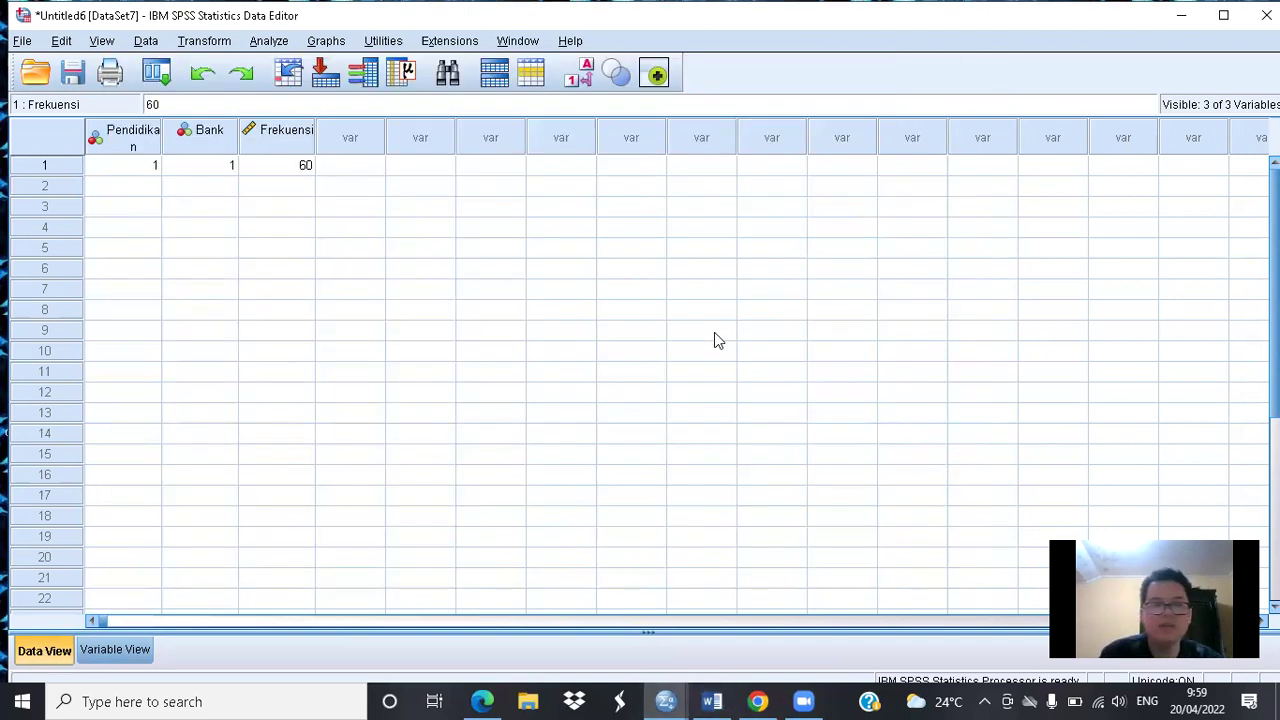
key(Return)
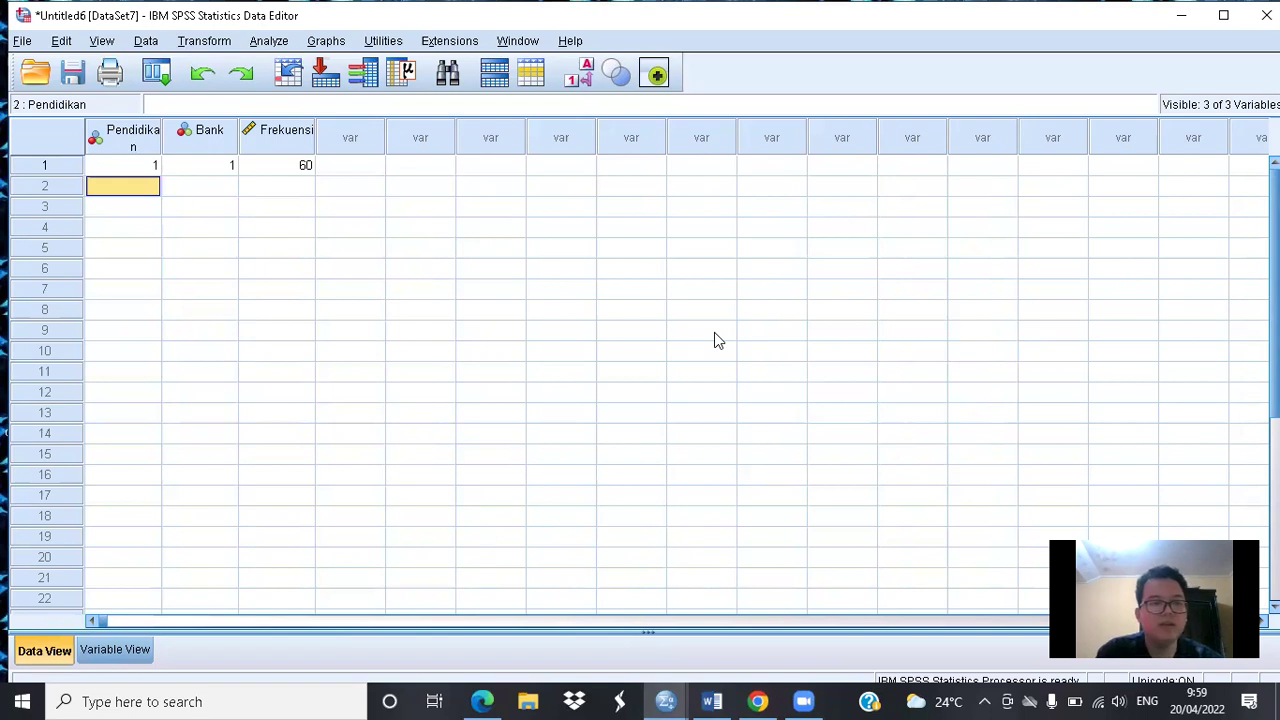
Step: Enter the second data row as Pendidikan 1, Bank 2 and Frekuensi 20, consulting the contingency table in the Word report
text(1)
key(Tab)
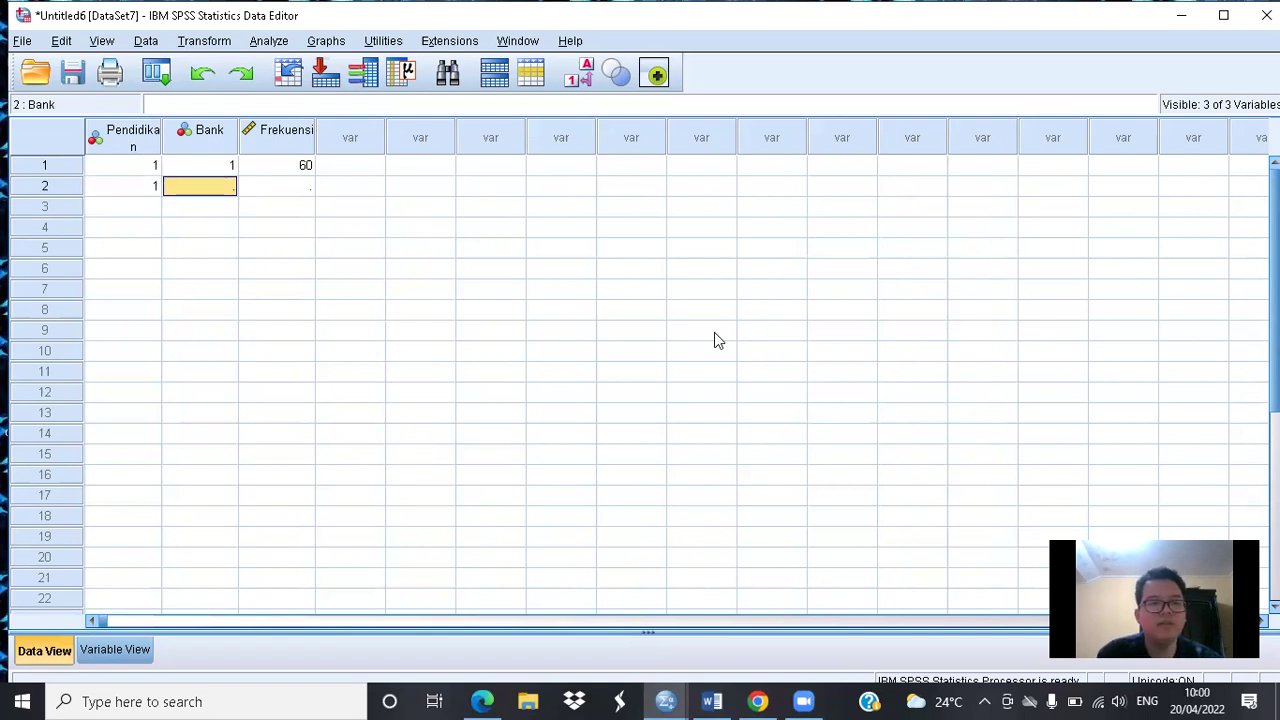
text(2)
key(Tab)
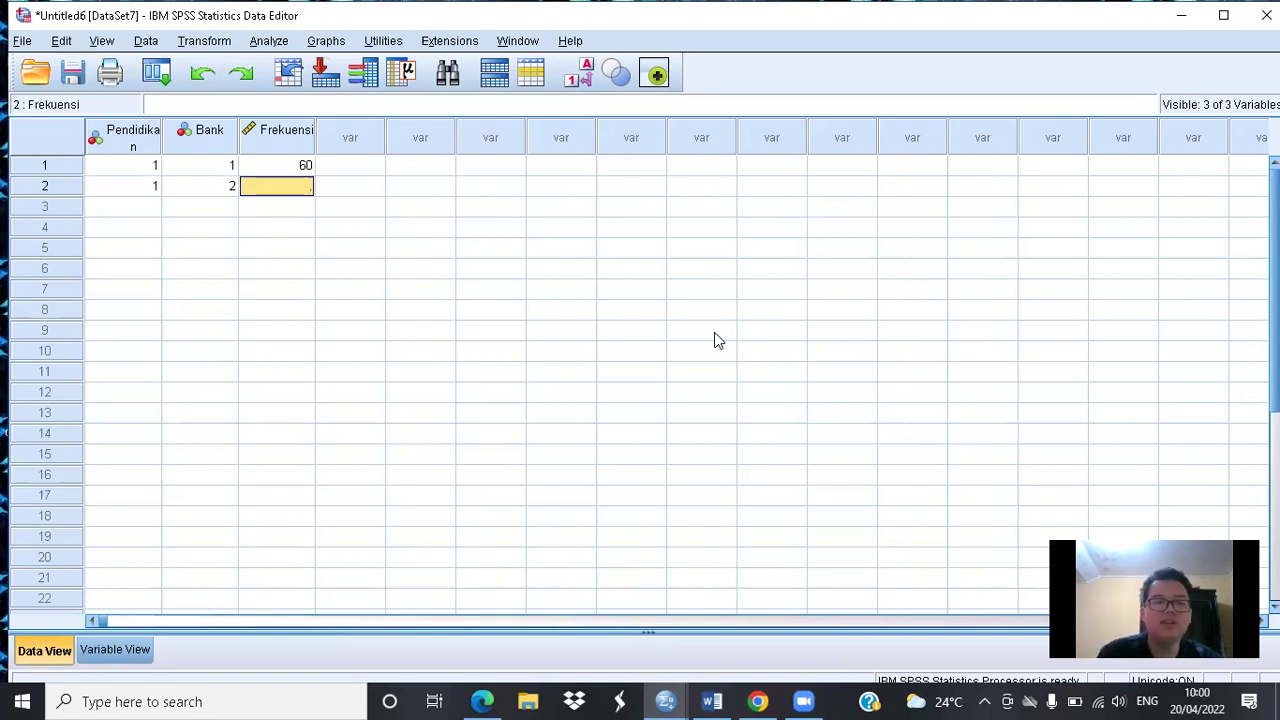
click(712, 701)
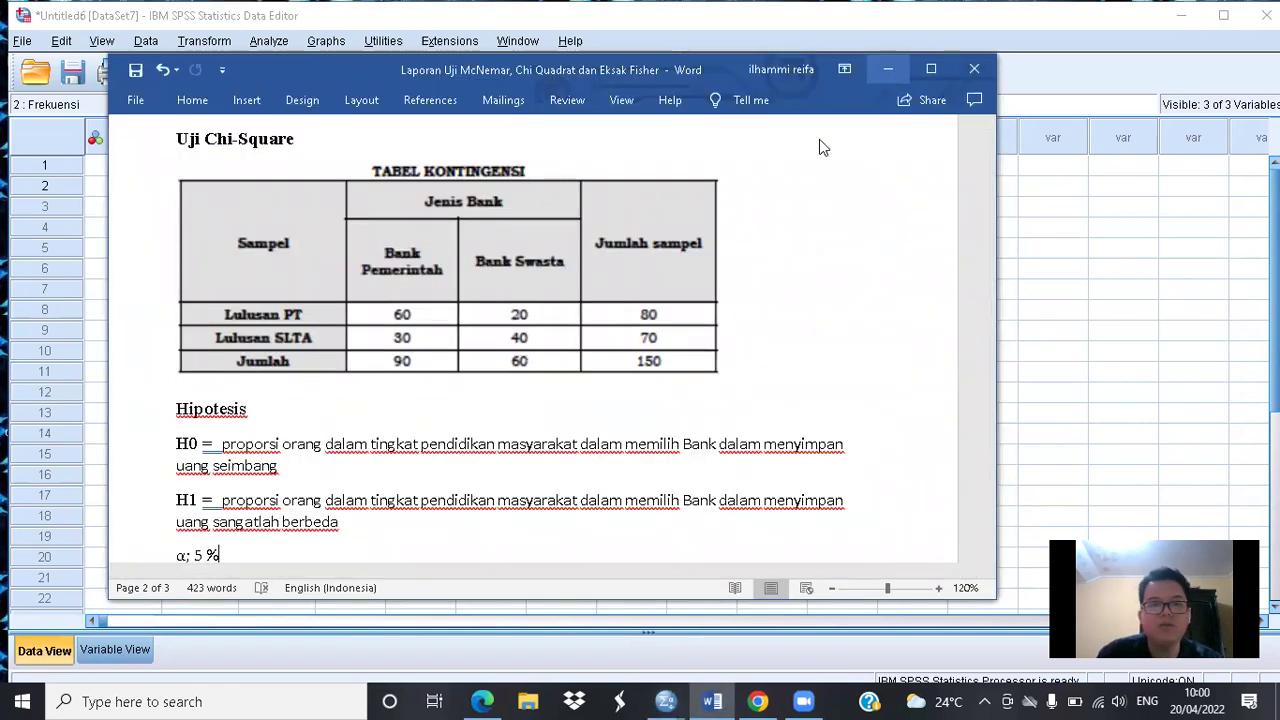
key(alt+Tab)
text(20)
key(Return)
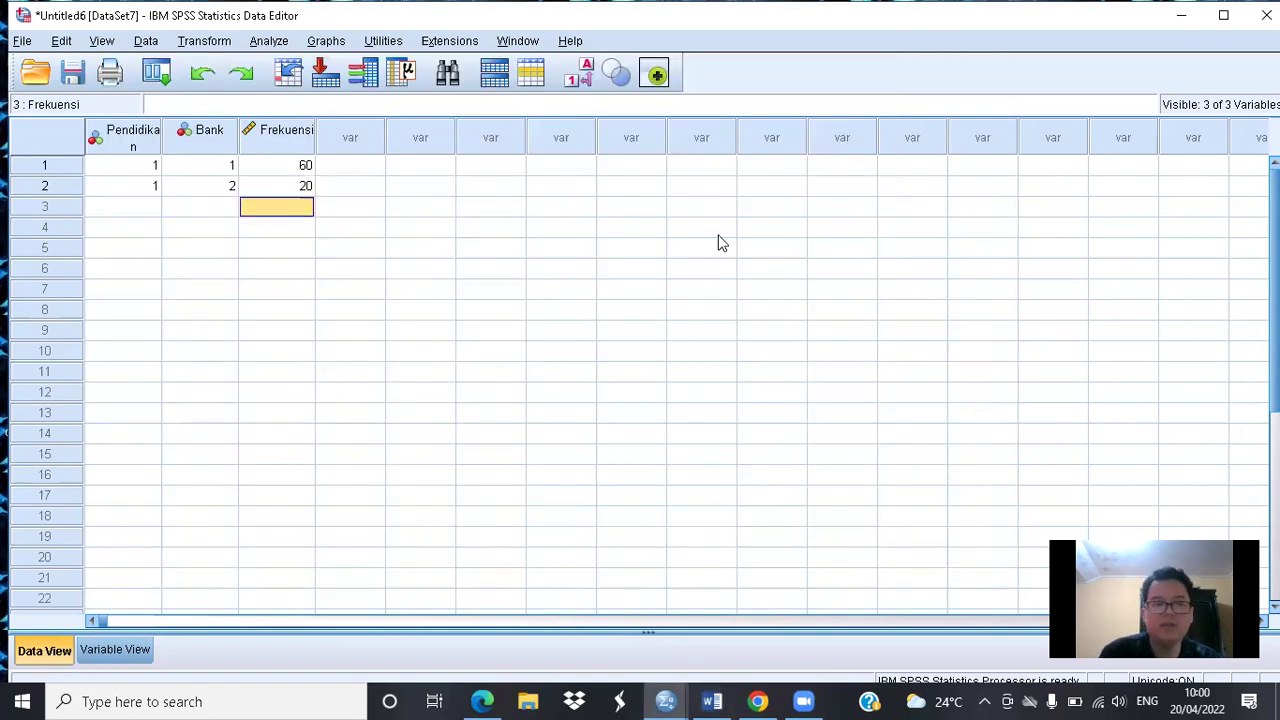
Step: Enter the third data row as Pendidikan 2, Bank 1 and Frekuensi 30
key(Left)
key(Left)
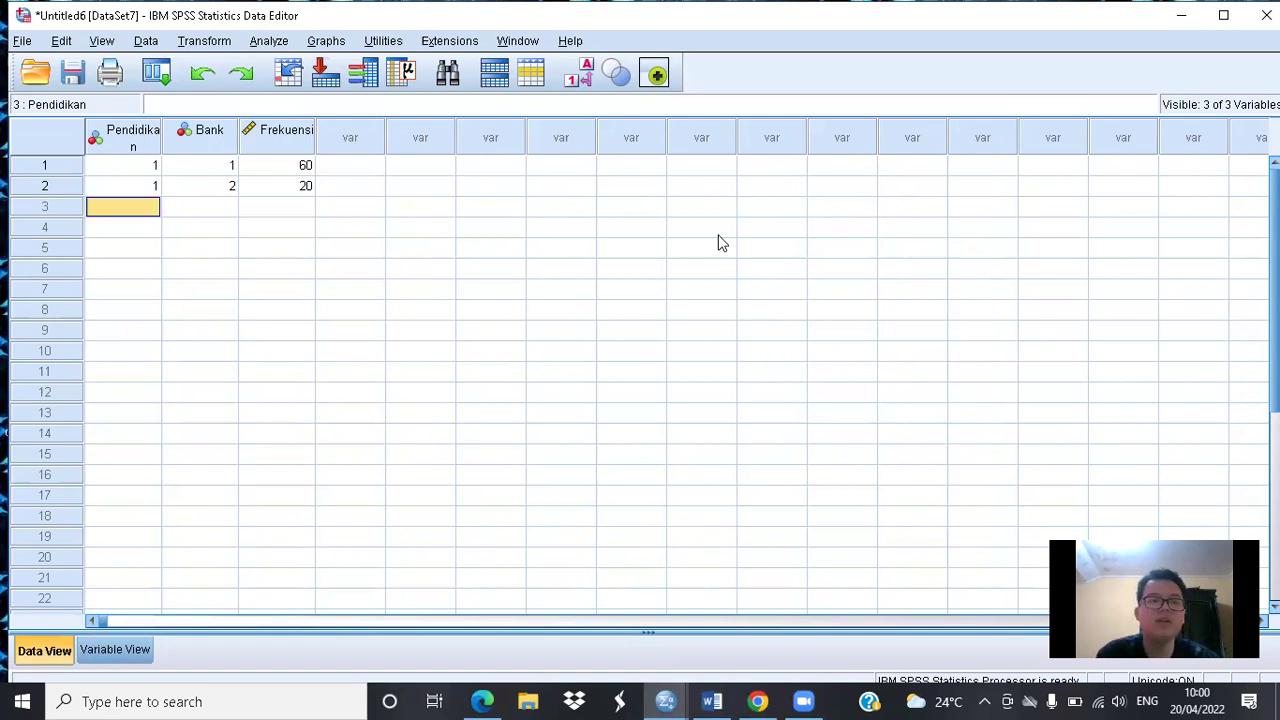
text(2)
key(Tab)
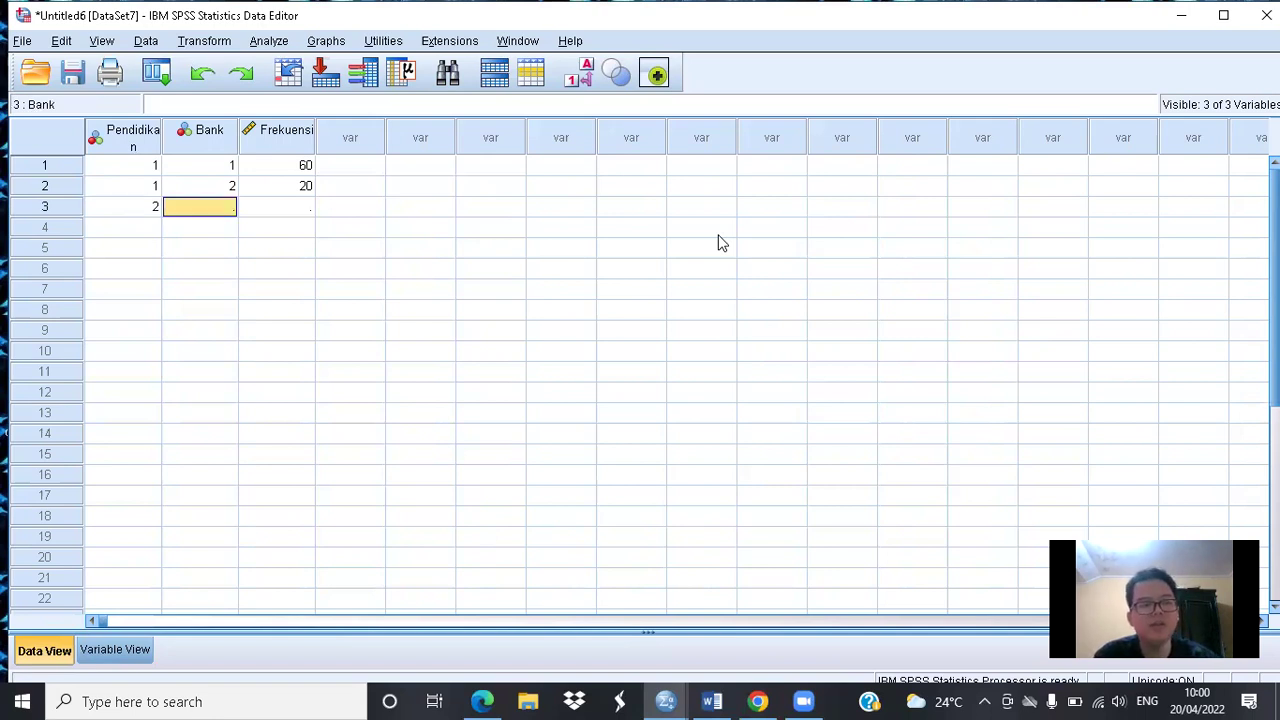
text(1)
key(Tab)
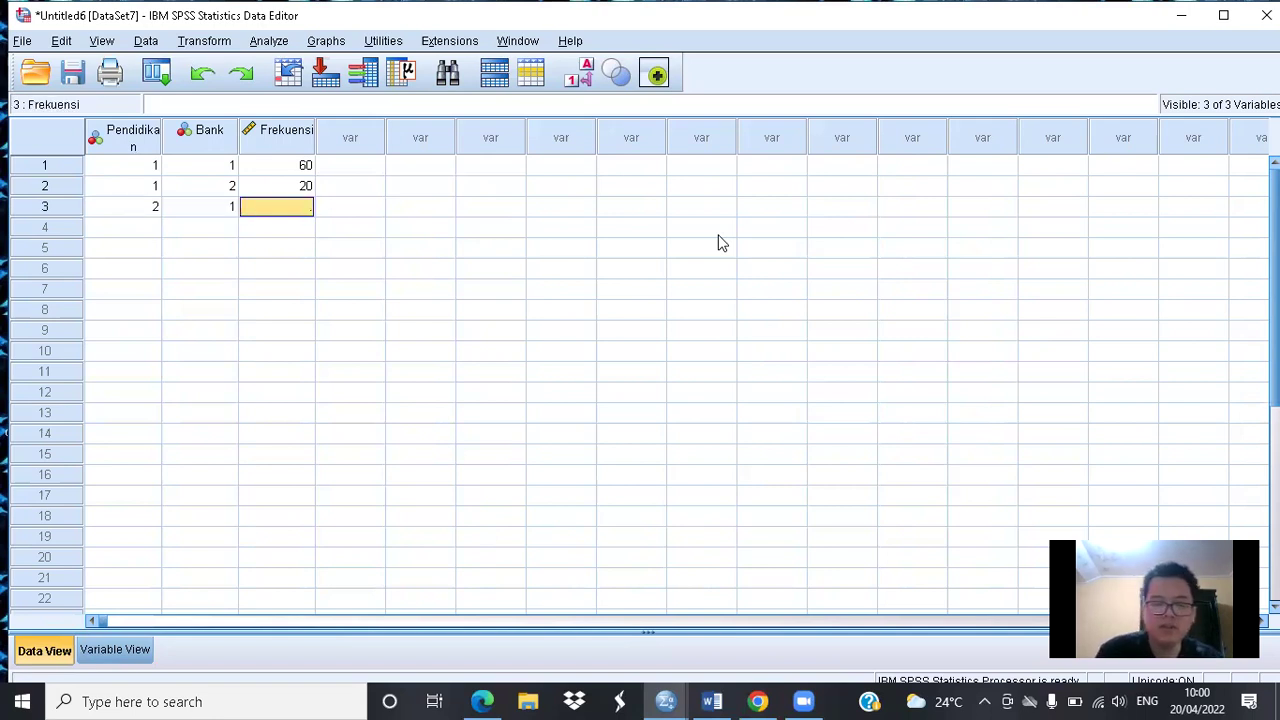
text(30)
key(Return)
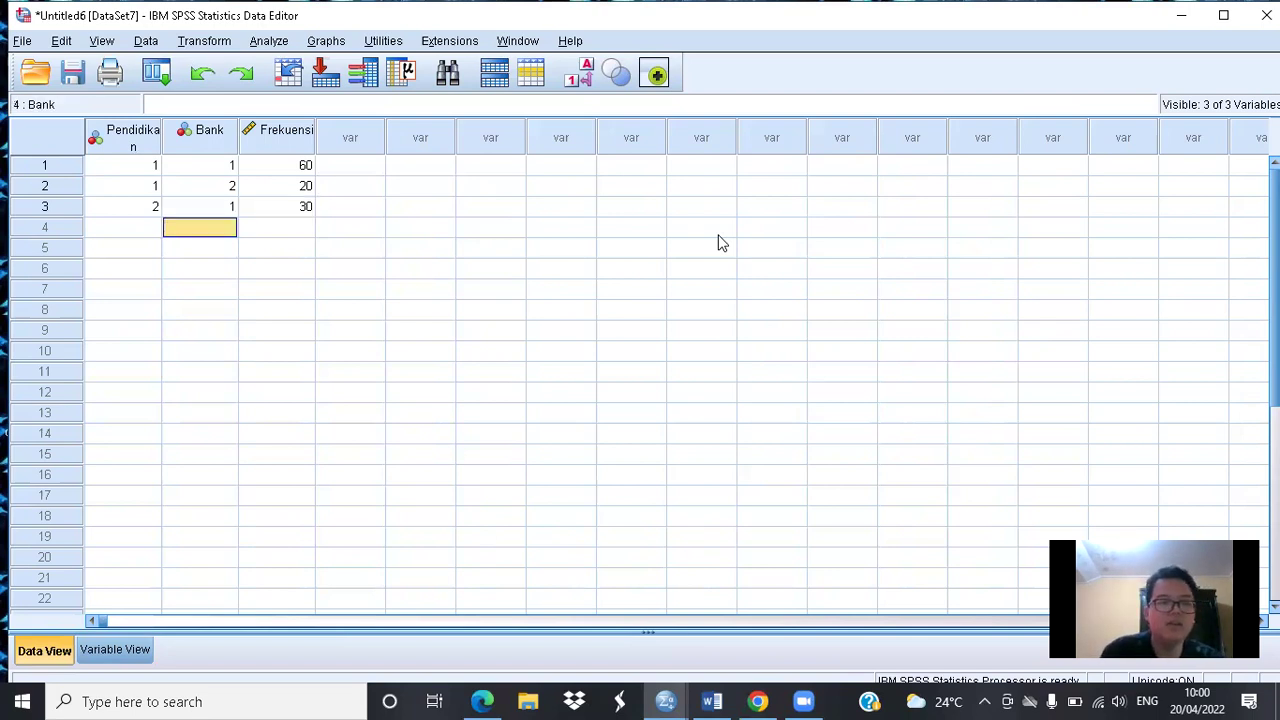
Step: Enter the fourth data row as Pendidikan 2, Bank 2 and Frekuensi 40
key(Left)
text(2)
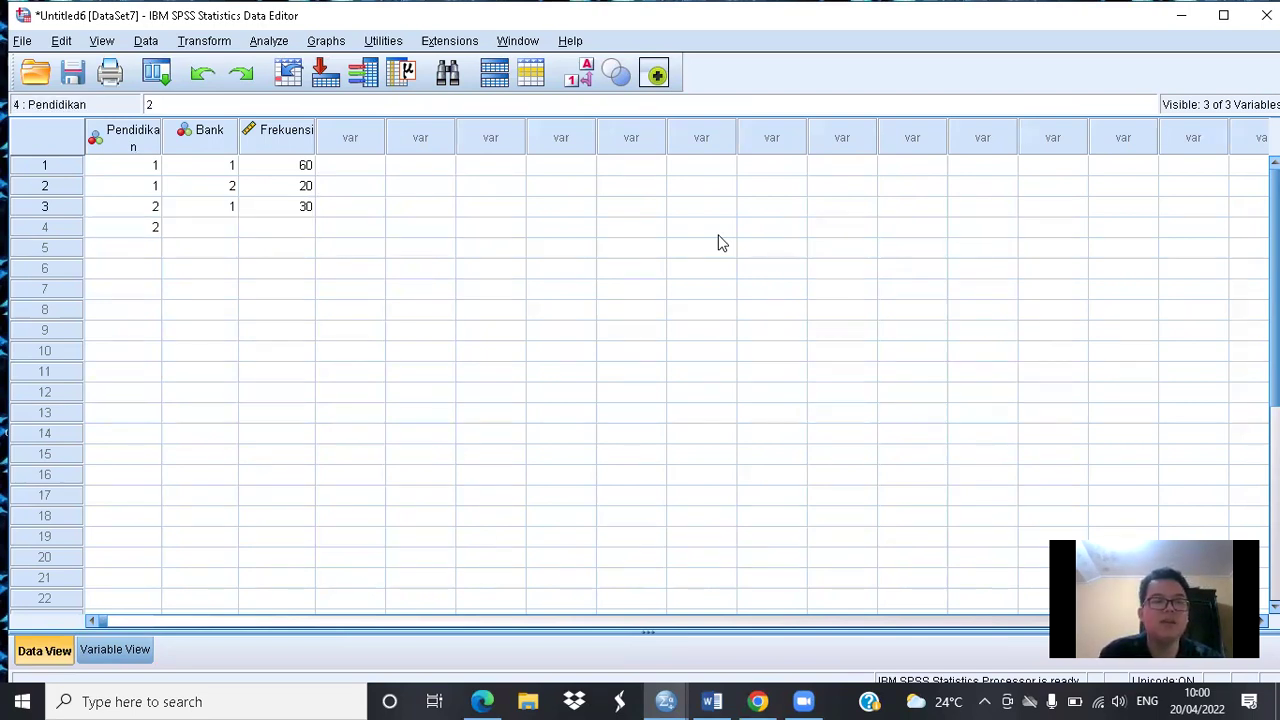
key(Tab)
text(2)
key(Tab)
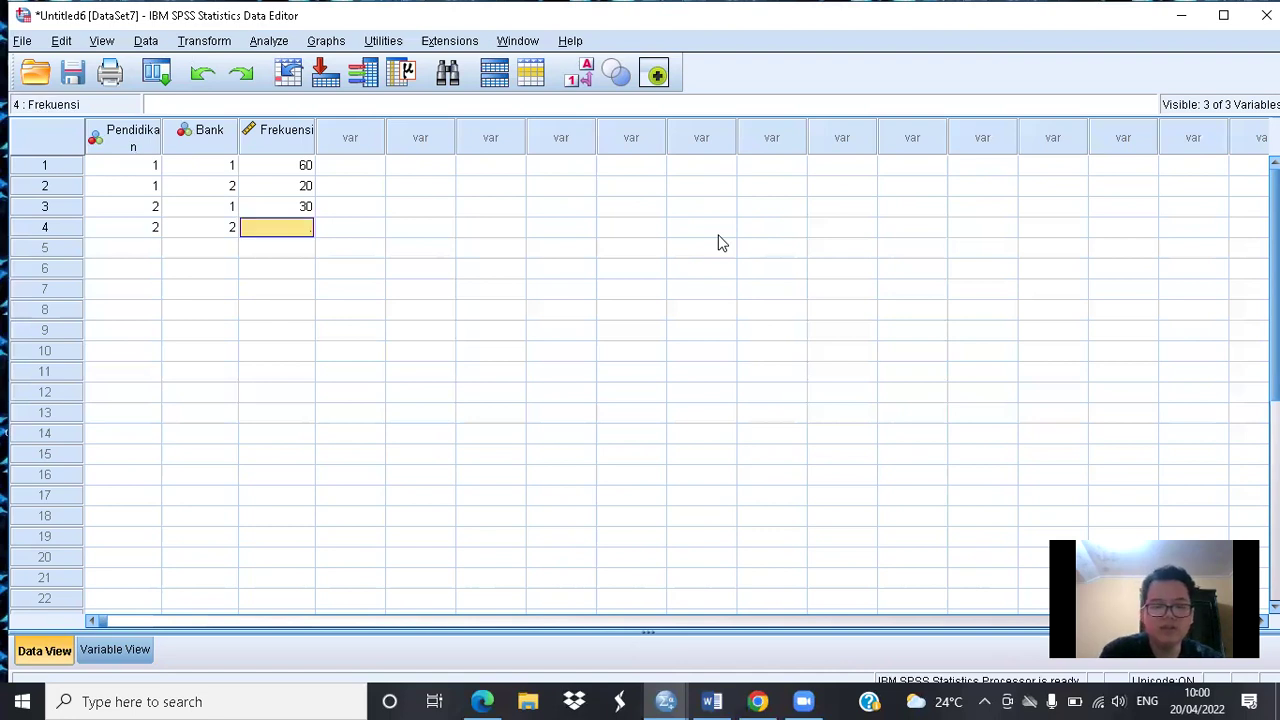
text(40)
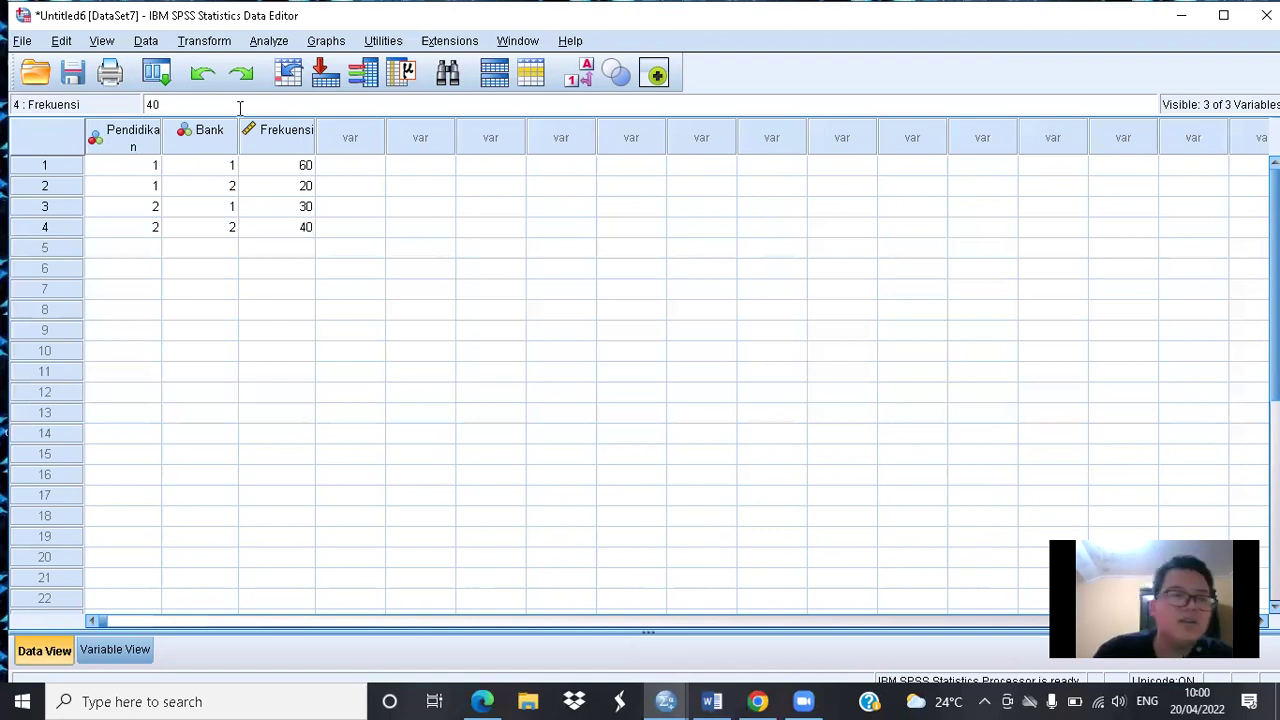
Step: Weight the cases by the Frekuensi variable and close the output window that holds the McNemar results
click(146, 42)
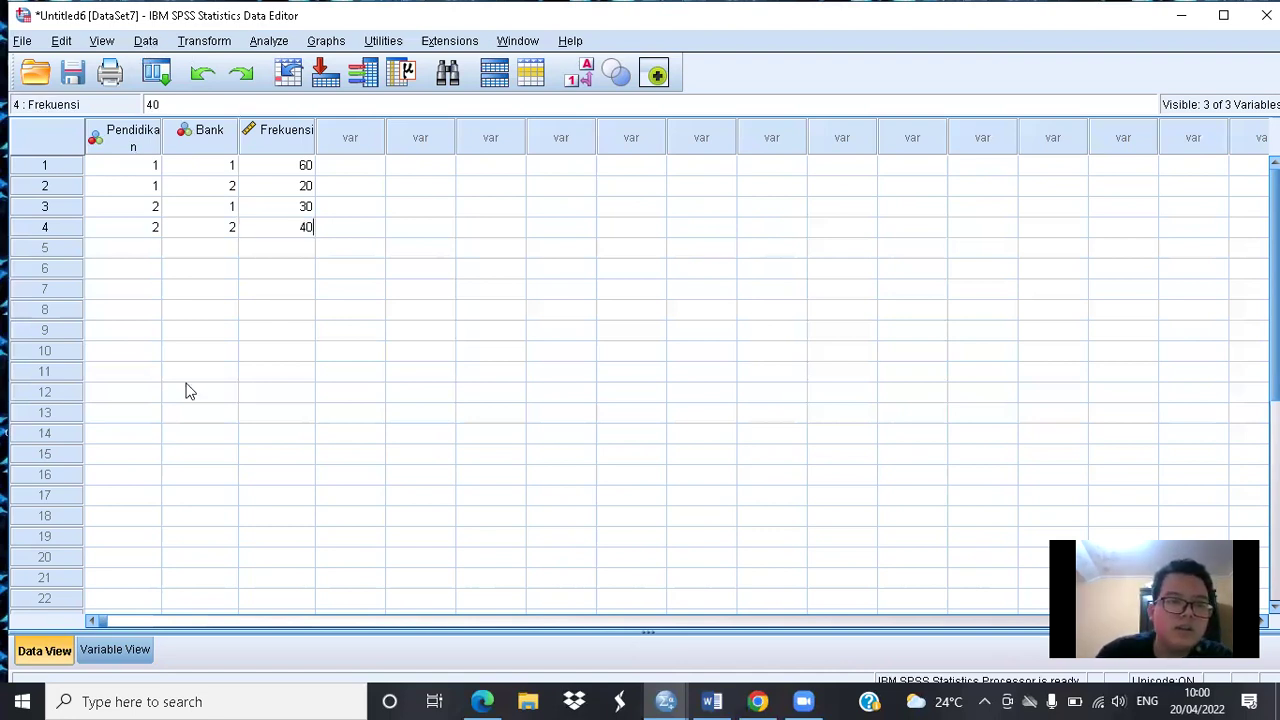
click(186, 648)
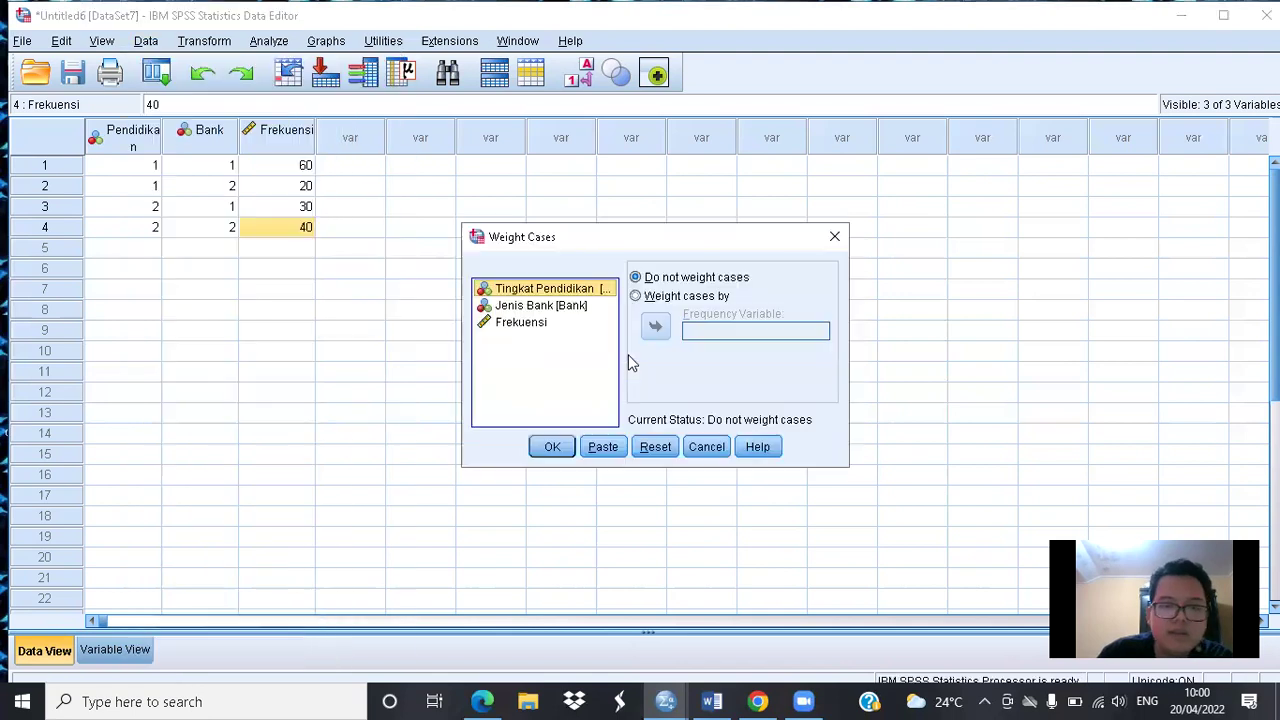
click(555, 326)
click(636, 296)
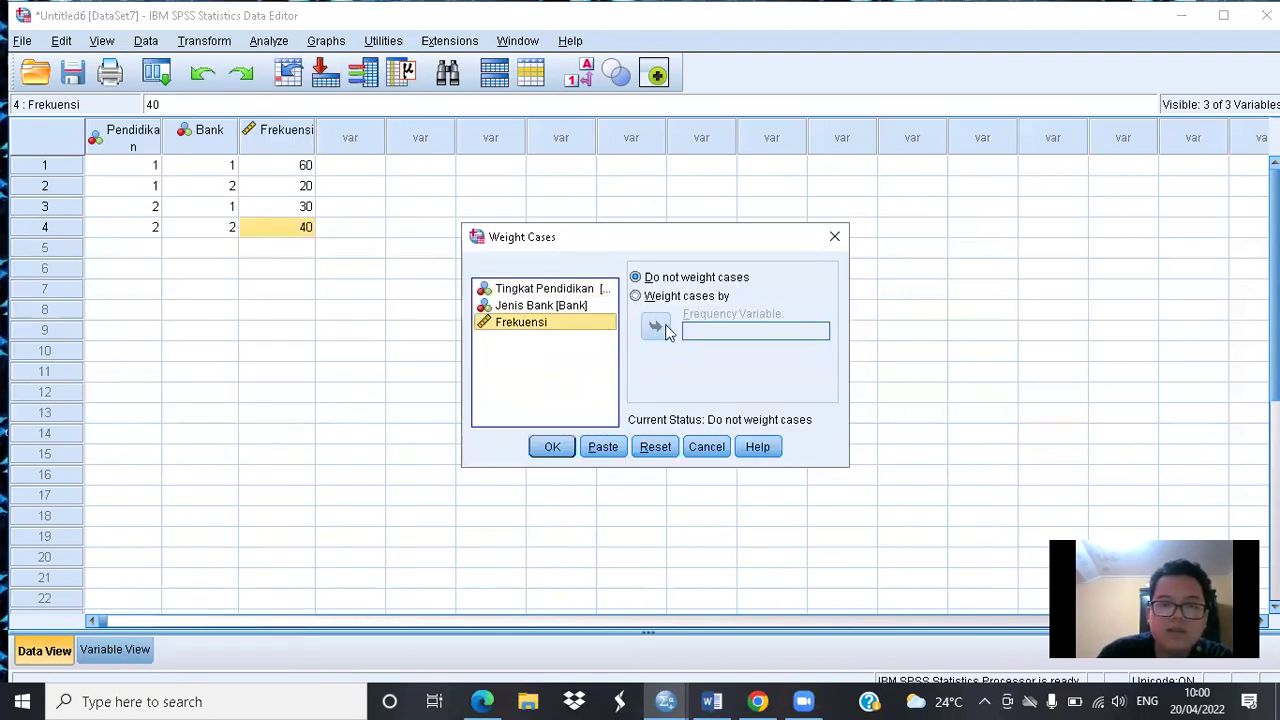
click(655, 326)
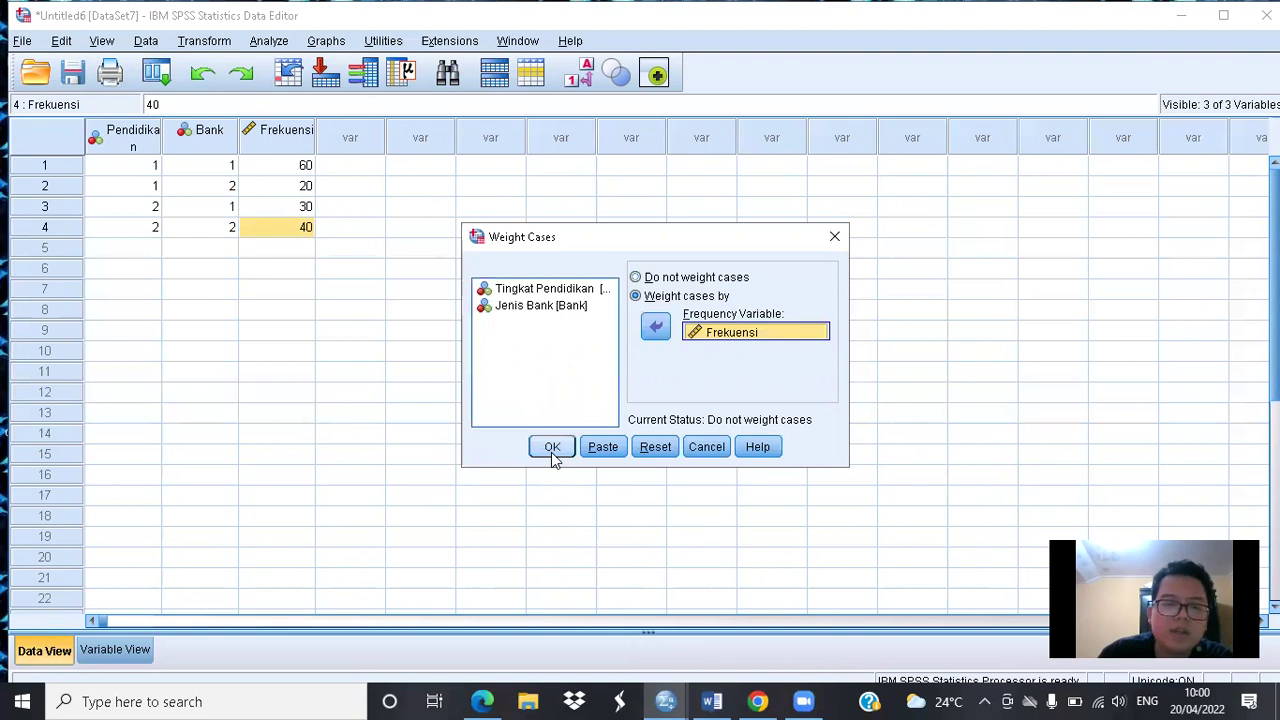
click(551, 448)
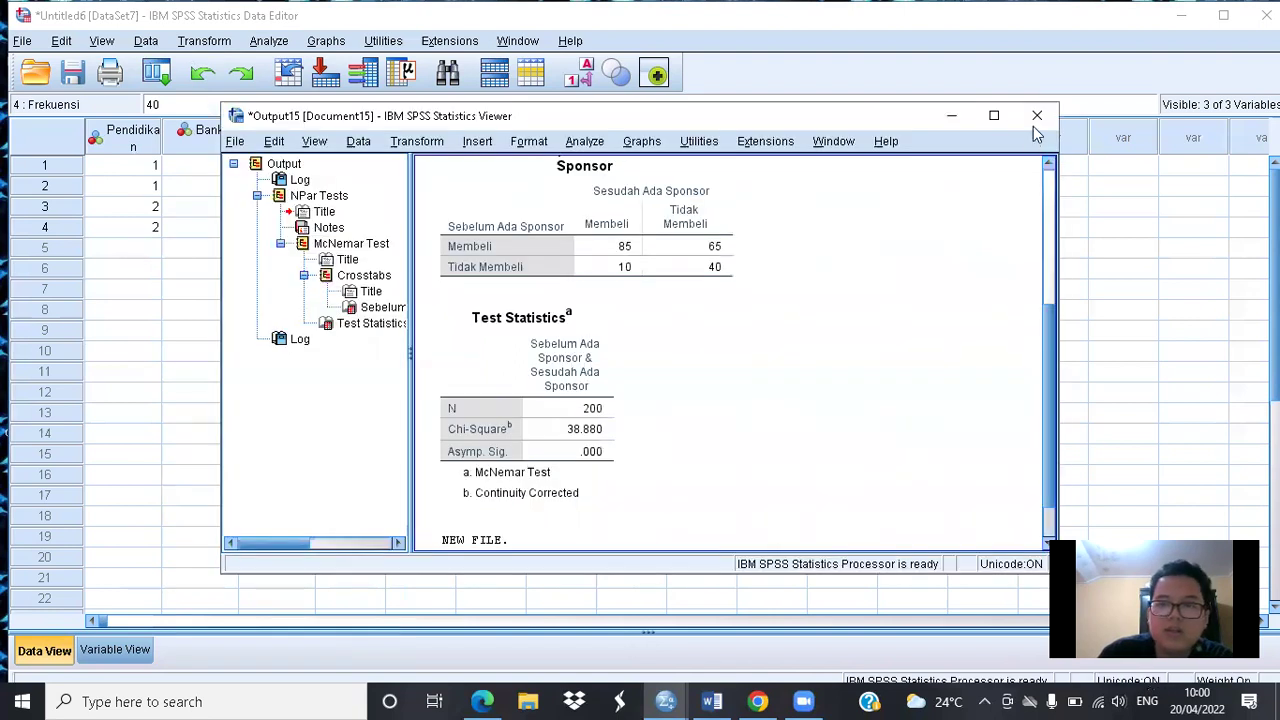
click(1037, 116)
click(638, 375)
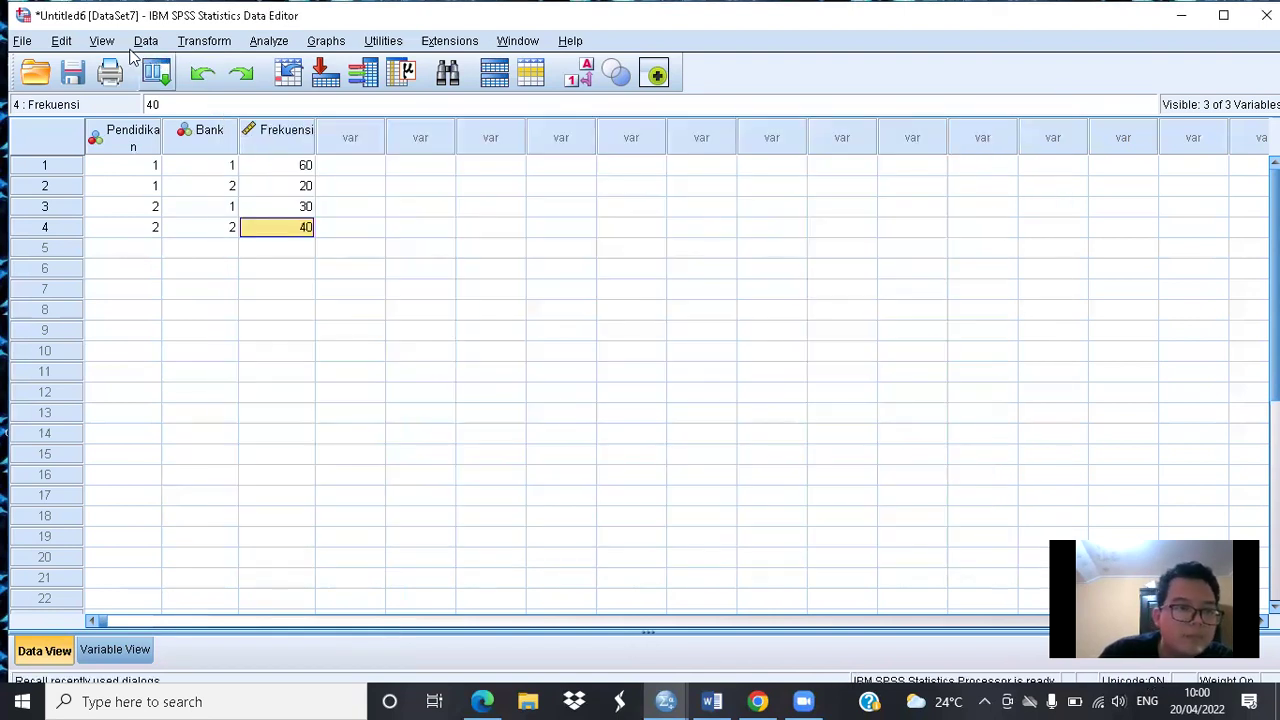
Step: Set up a Crosstabs analysis with Tingkat Pendidikan as the row variable and Jenis Bank as the column variable
click(270, 42)
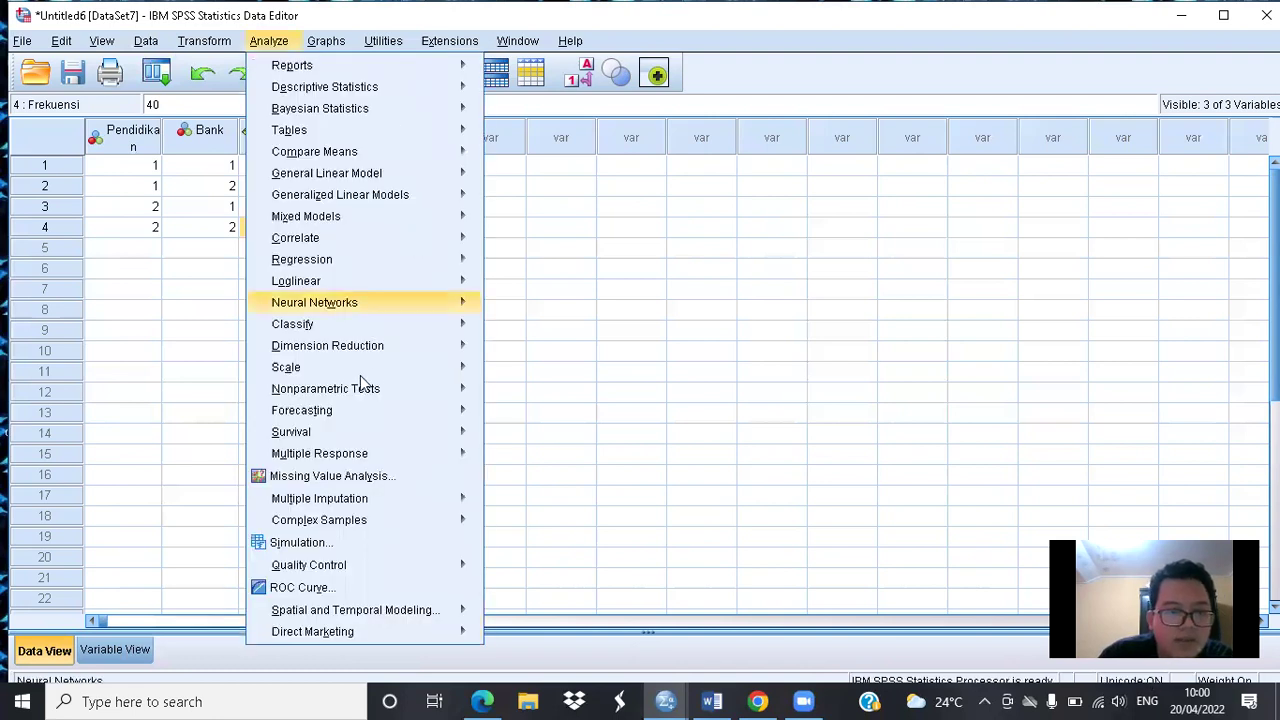
mouse_move(389, 87)
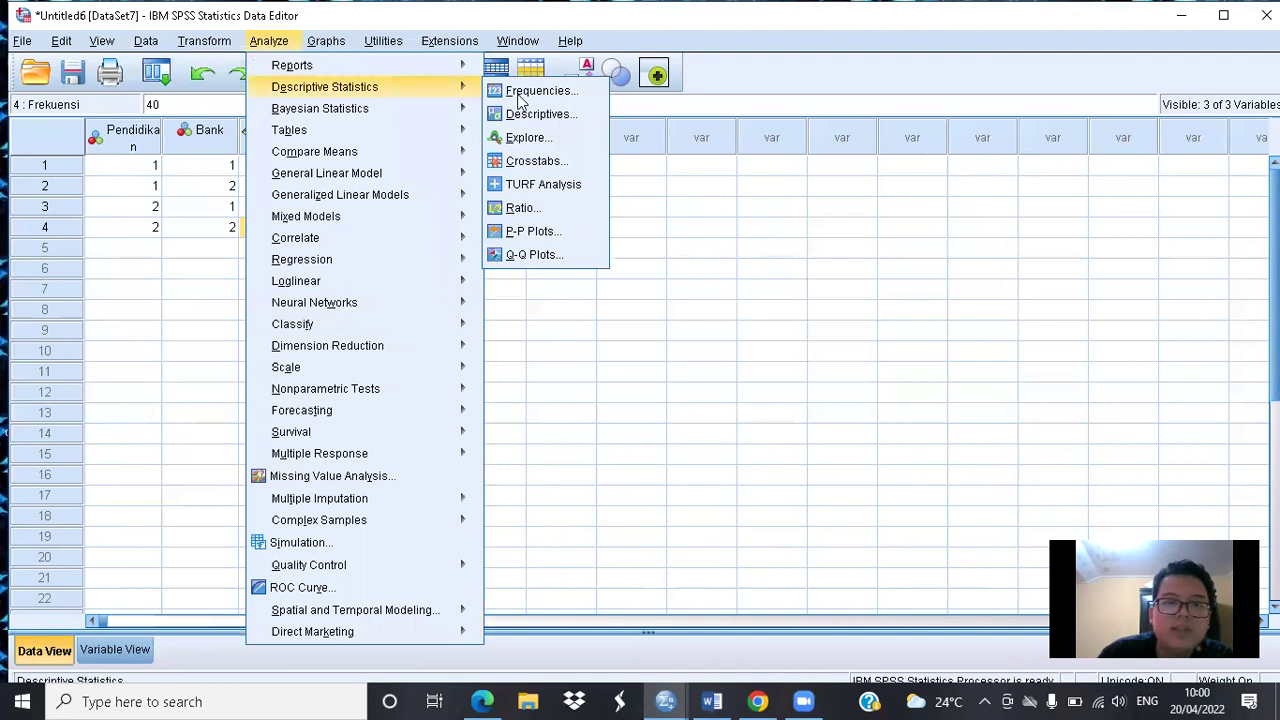
click(557, 160)
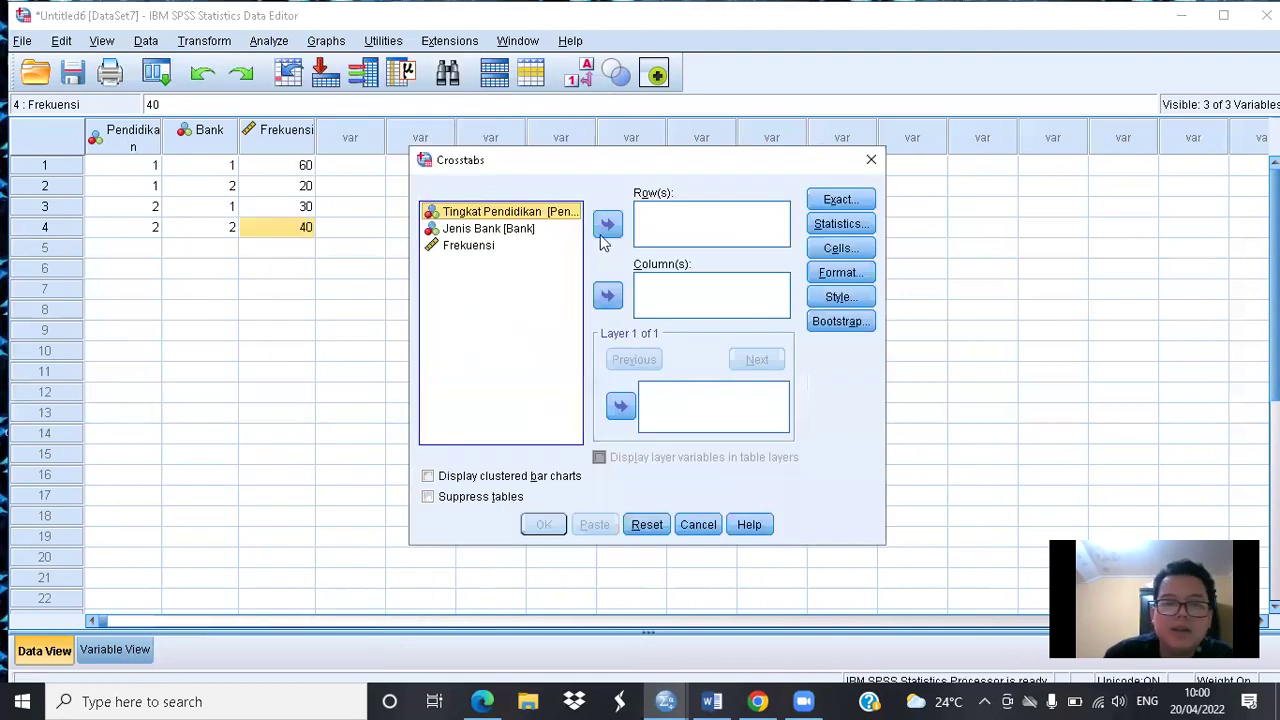
click(607, 225)
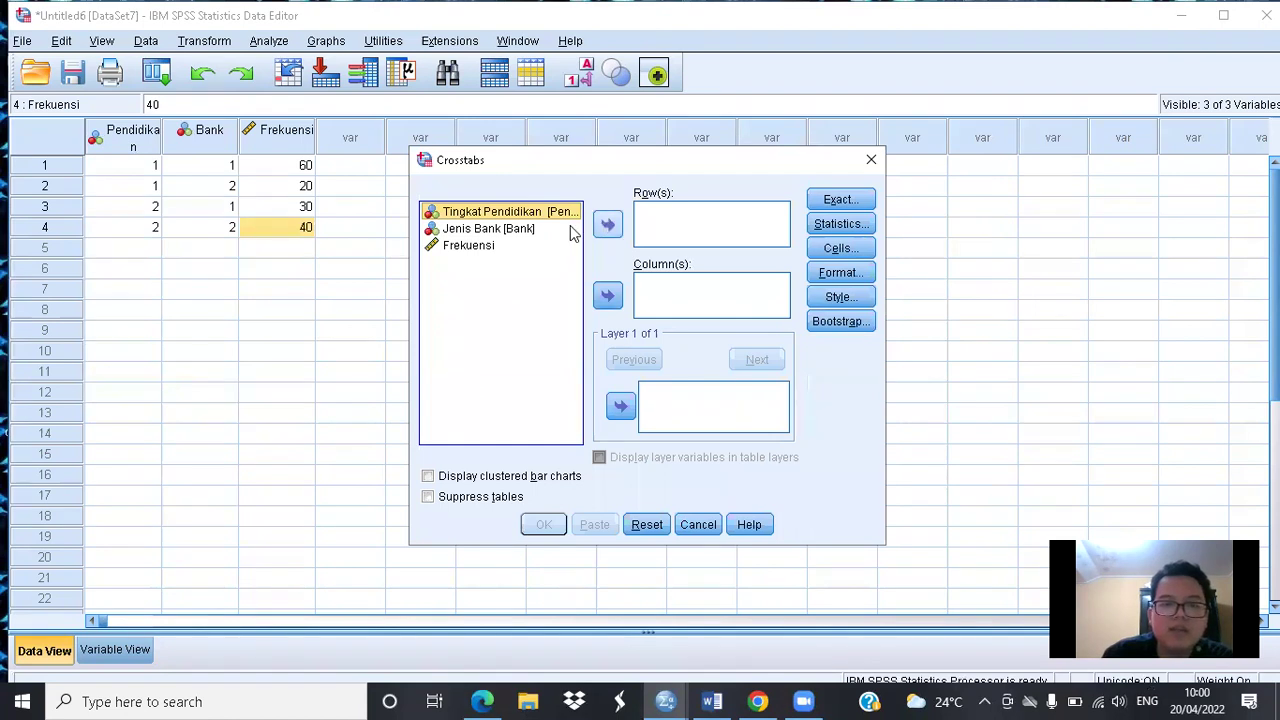
click(607, 293)
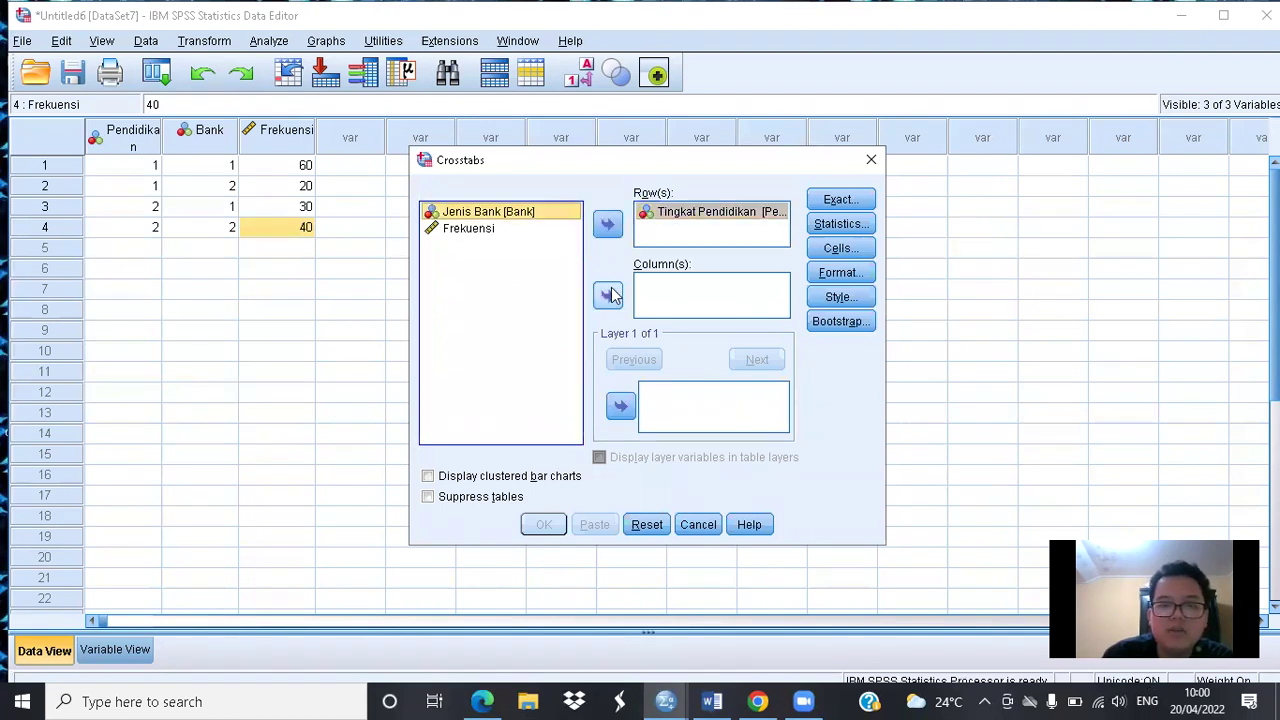
Step: Include the Chi-square statistic in the crosstab
click(840, 223)
key(space)
click(592, 492)
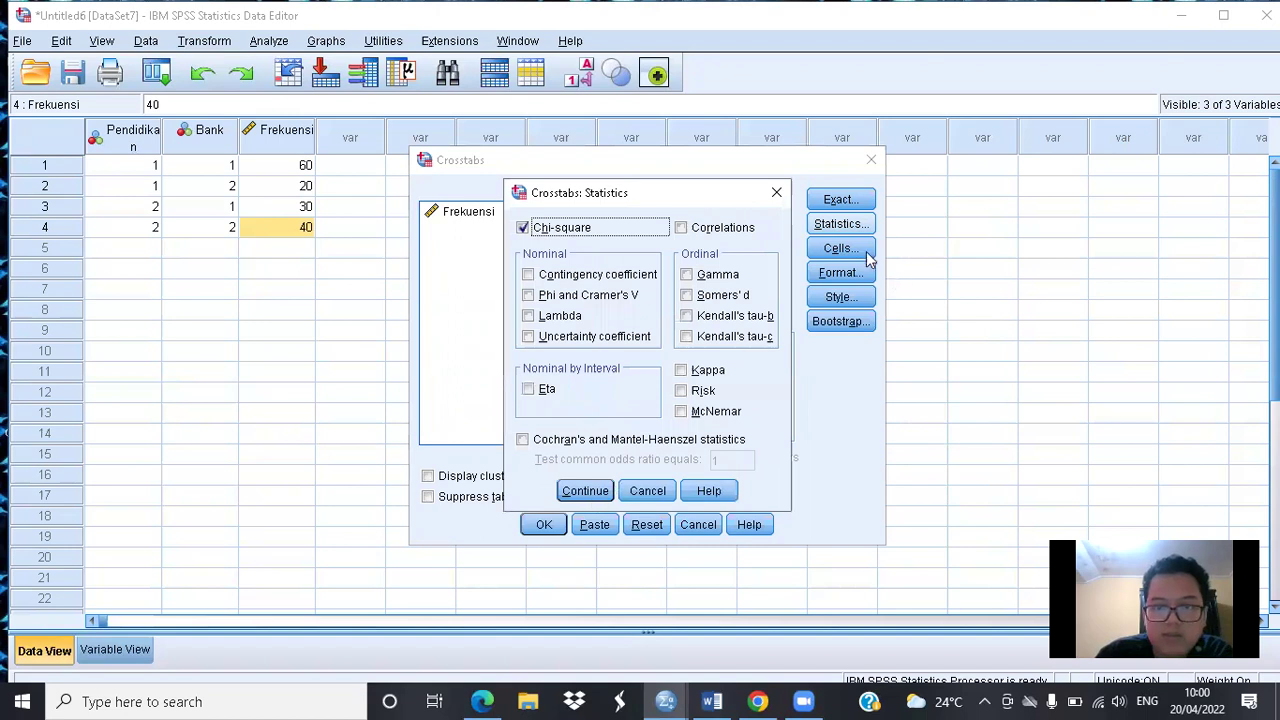
Step: Add expected counts alongside the observed counts in the crosstab cells and run the analysis
click(862, 252)
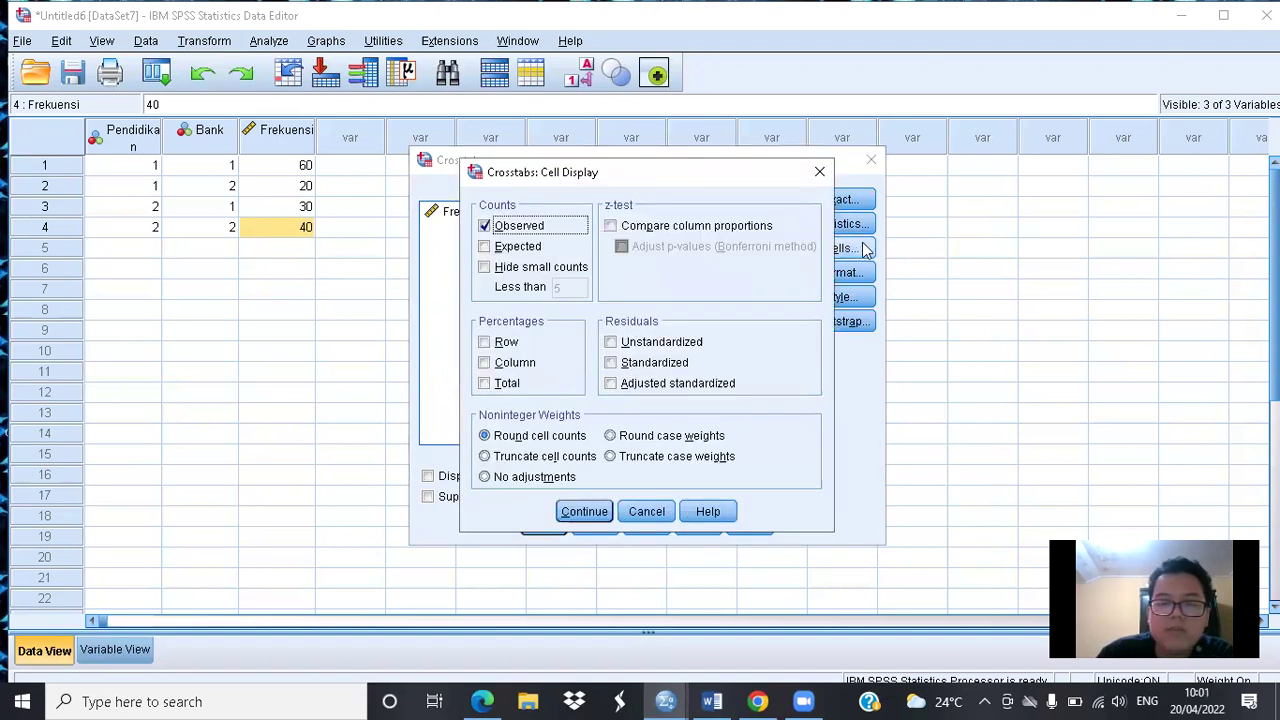
click(487, 247)
click(584, 511)
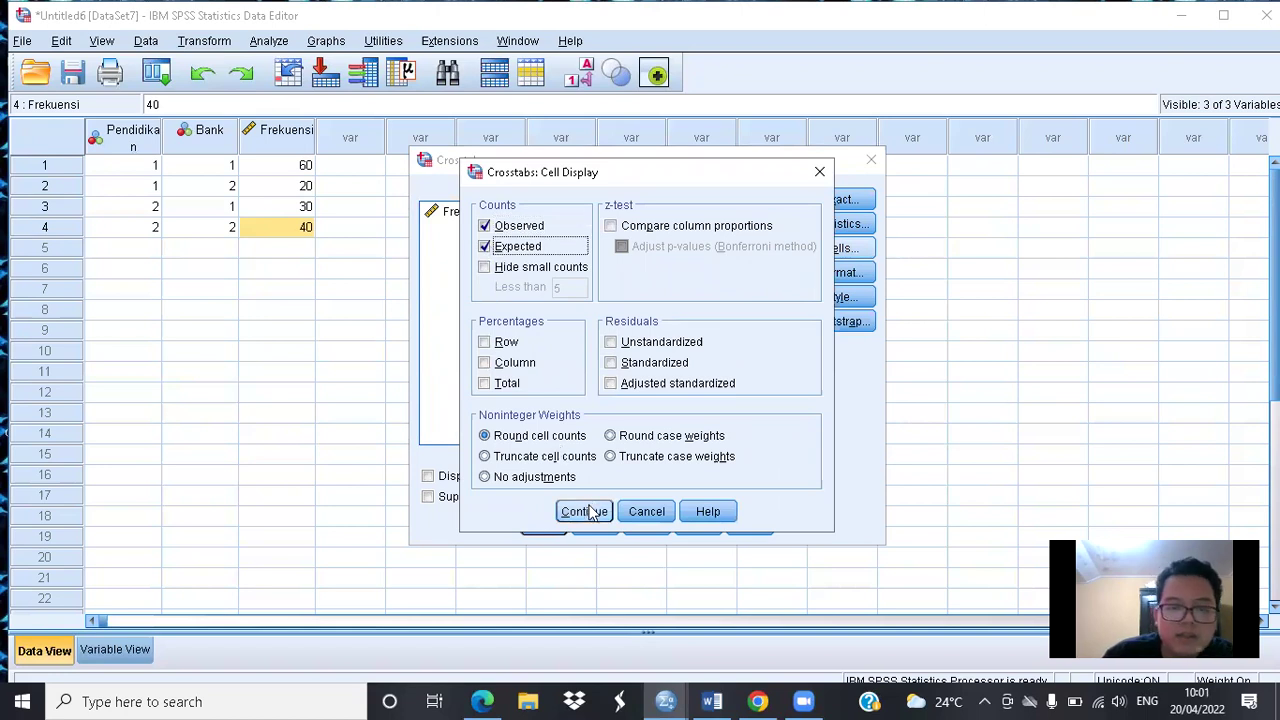
click(584, 511)
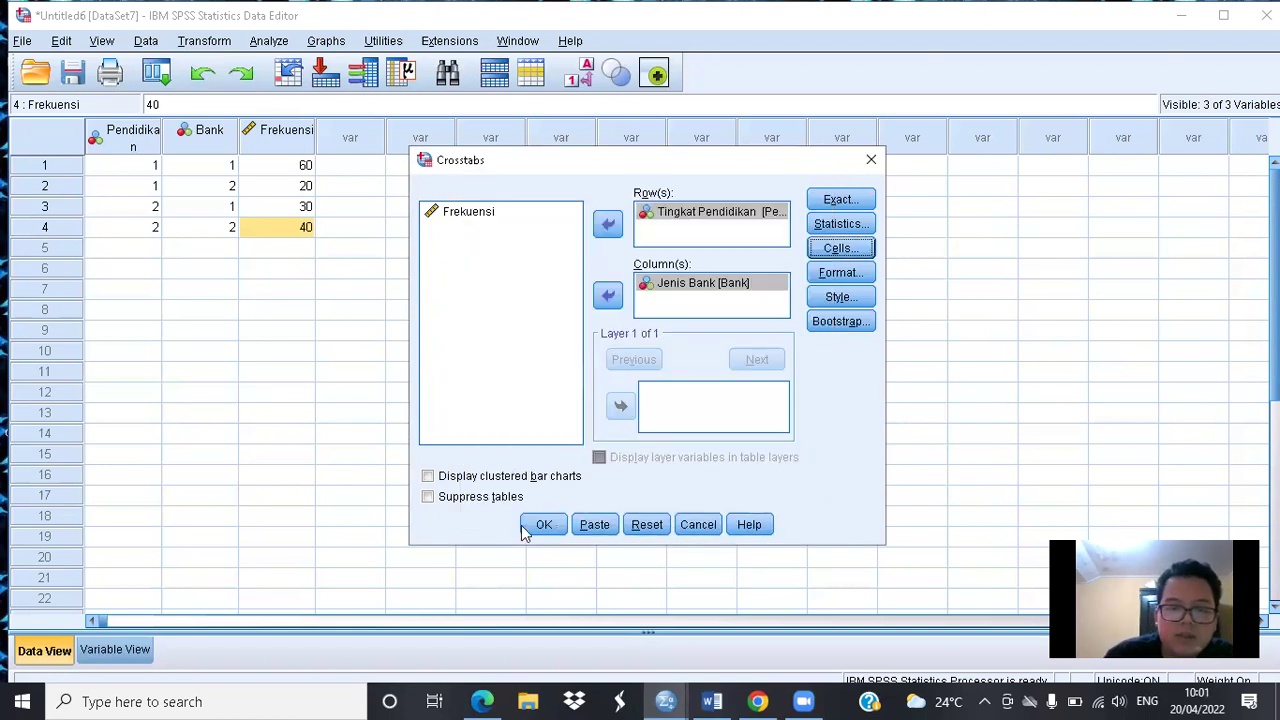
click(532, 525)
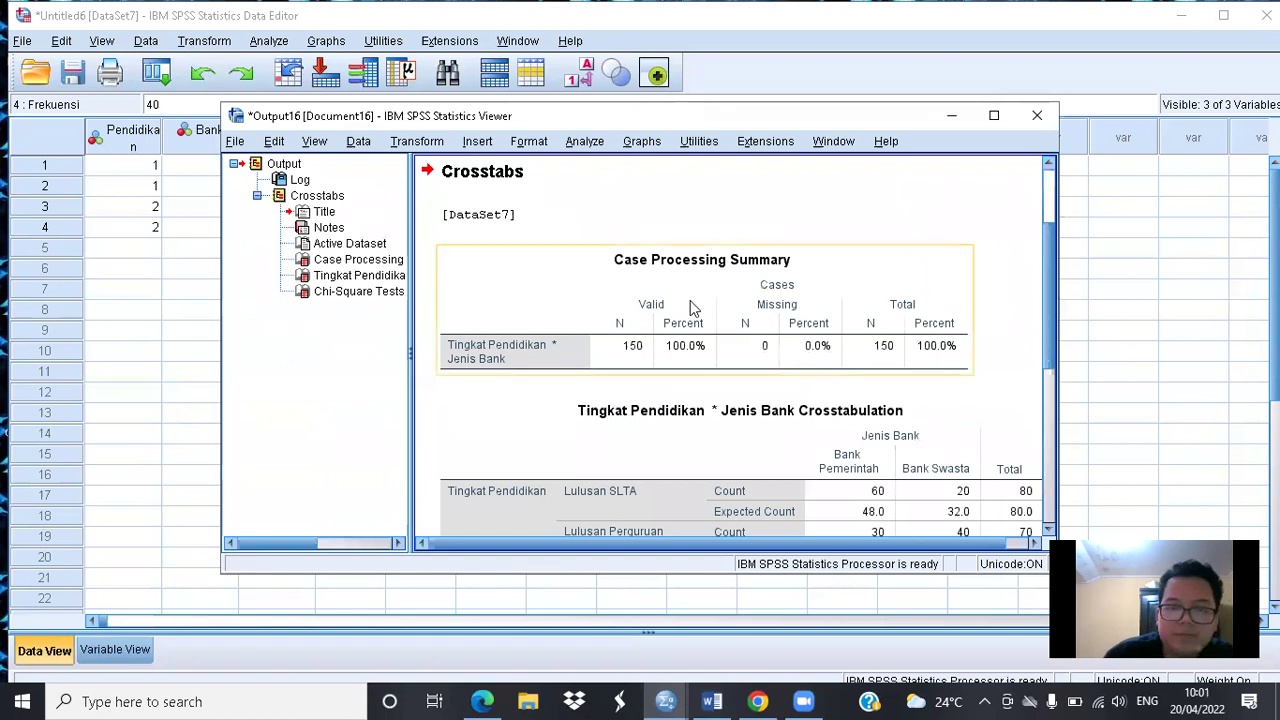
Step: Examine the Chi-Square Tests output, and switch to the Word report to review its hypotheses, test criteria and conclusion
scroll(690, 300, down, 5)
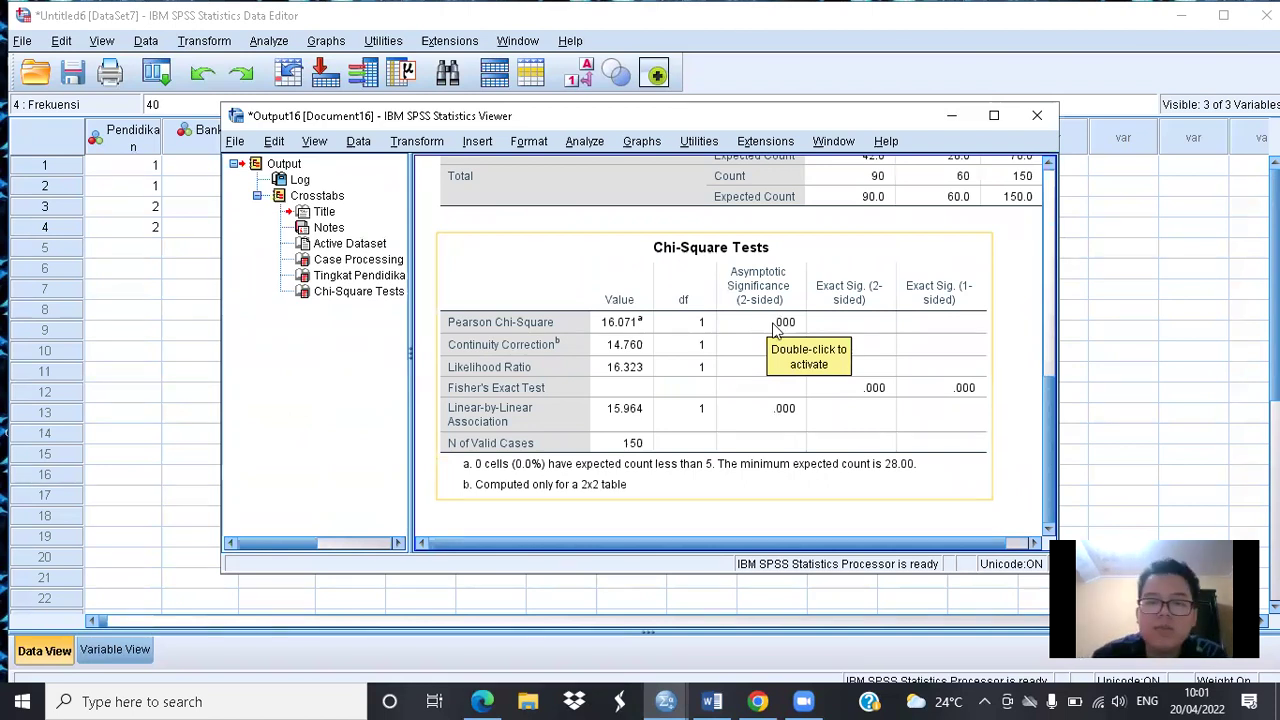
click(951, 116)
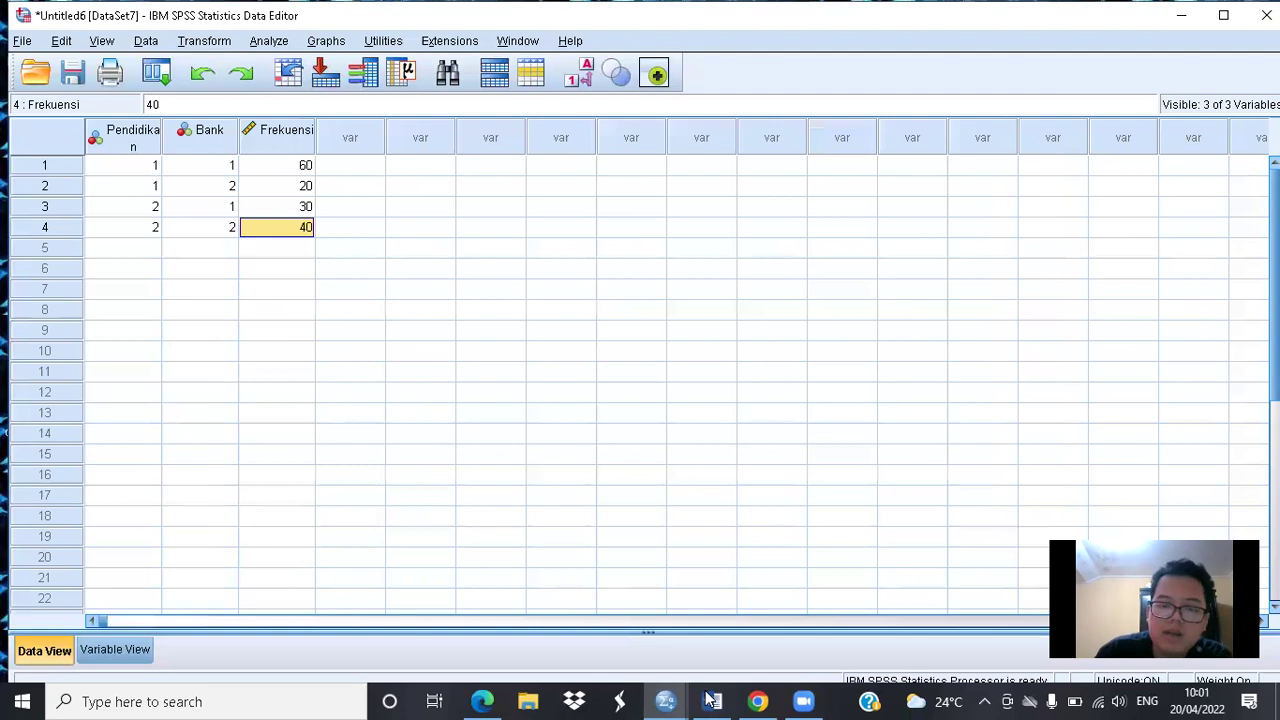
mouse_move(712, 700)
click(716, 619)
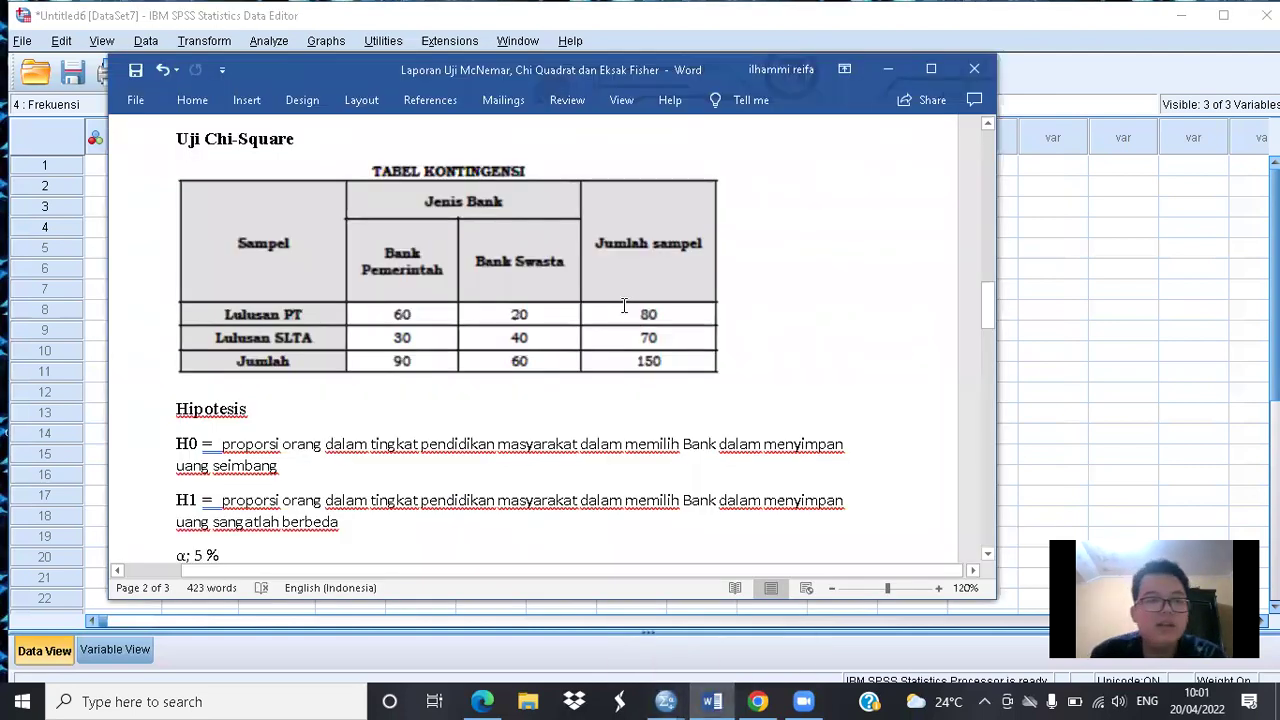
scroll(623, 305, down, 3)
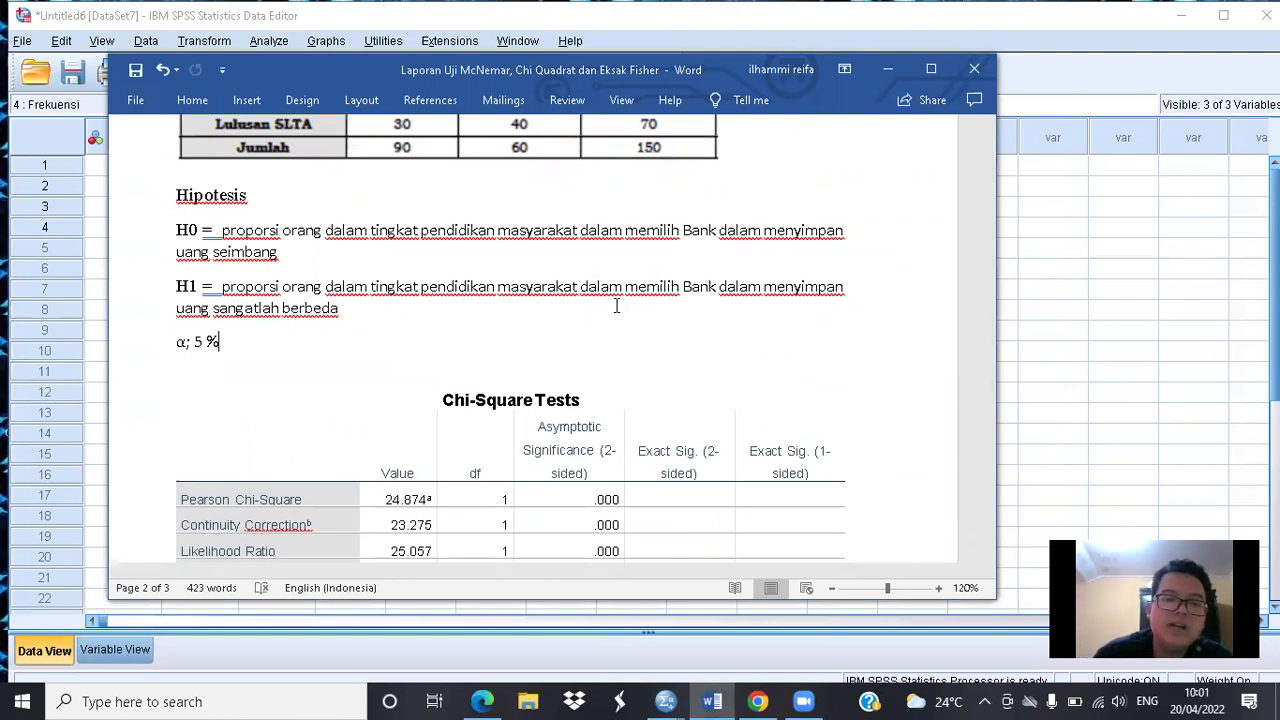
scroll(562, 190, down, 7)
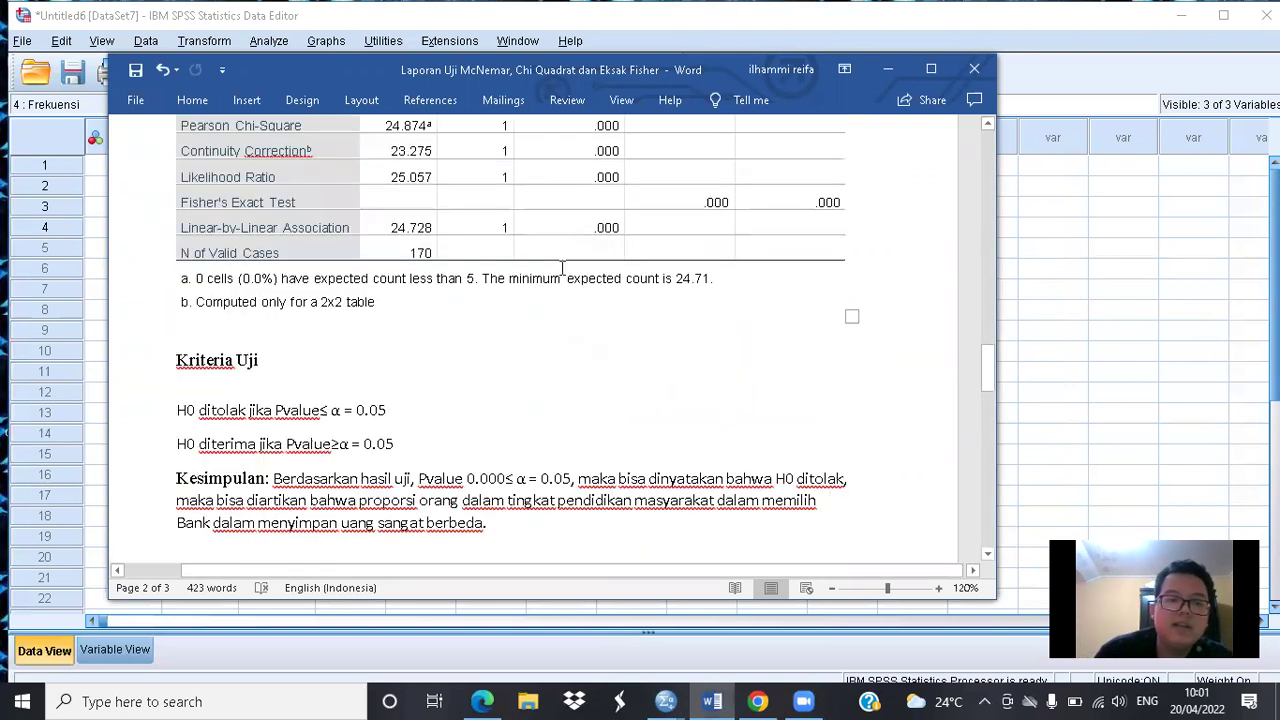
scroll(562, 268, down, 1)
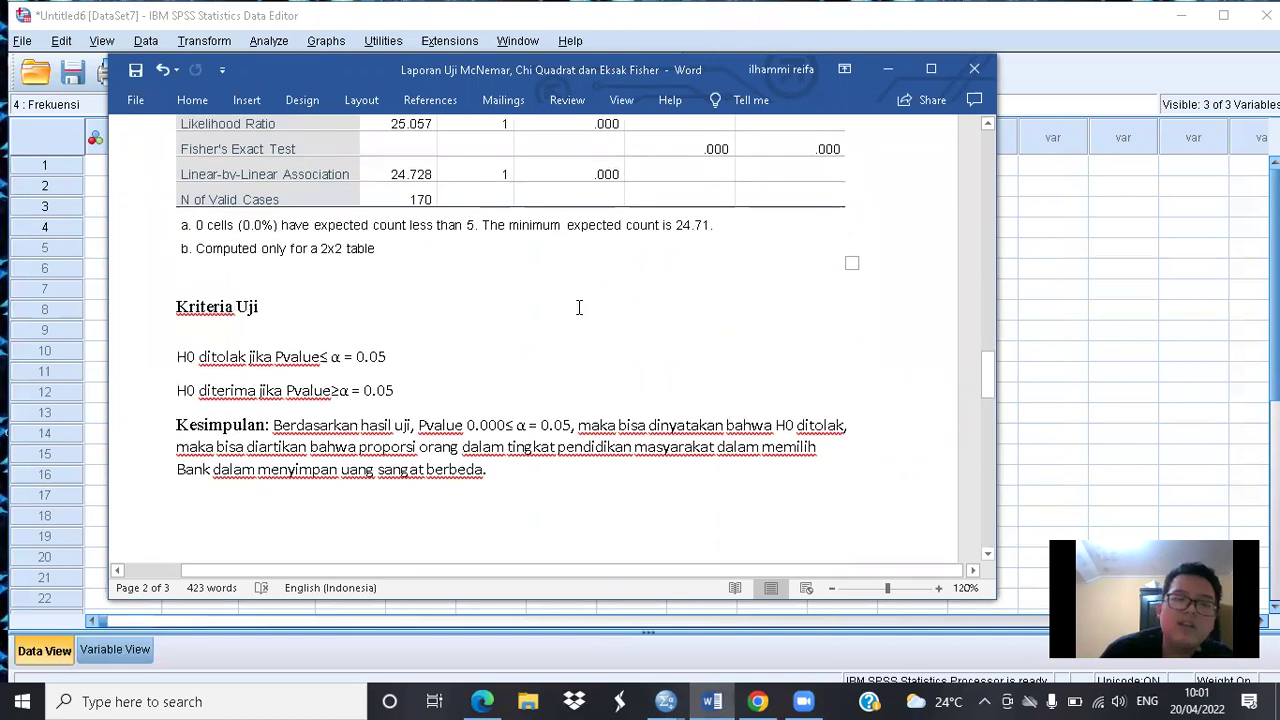
scroll(578, 307, down, 1)
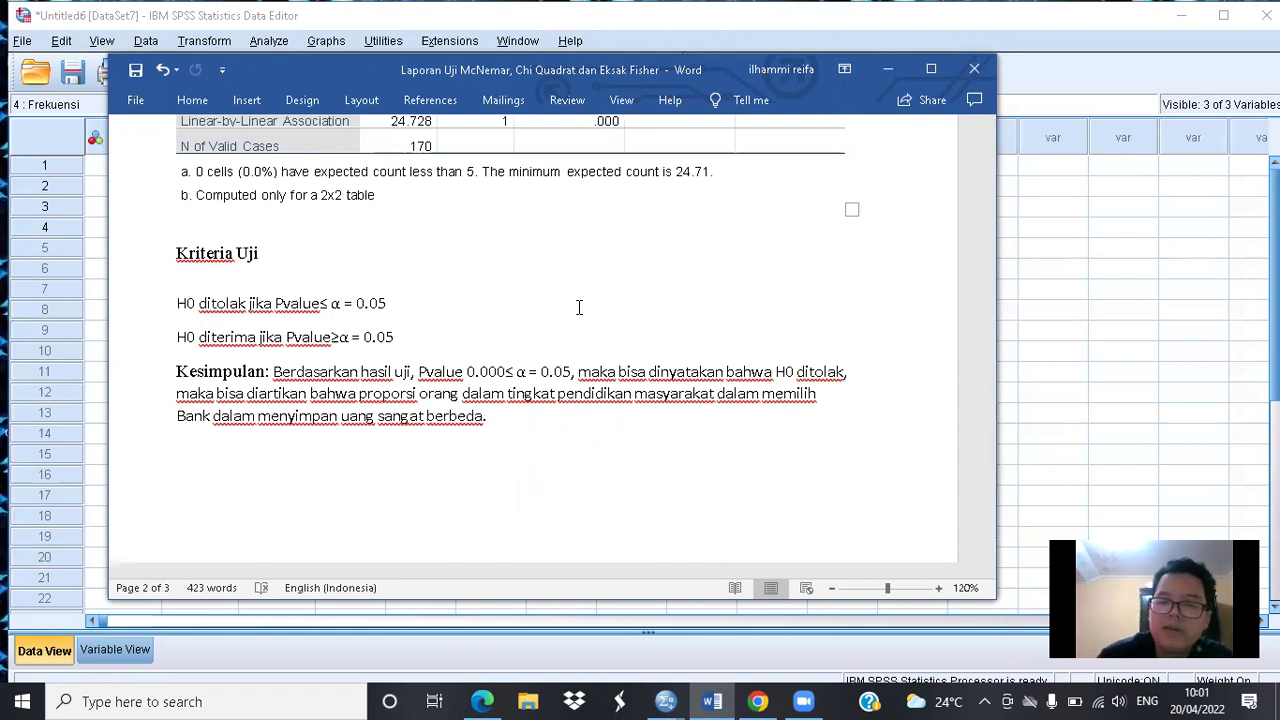
scroll(578, 307, down, 1)
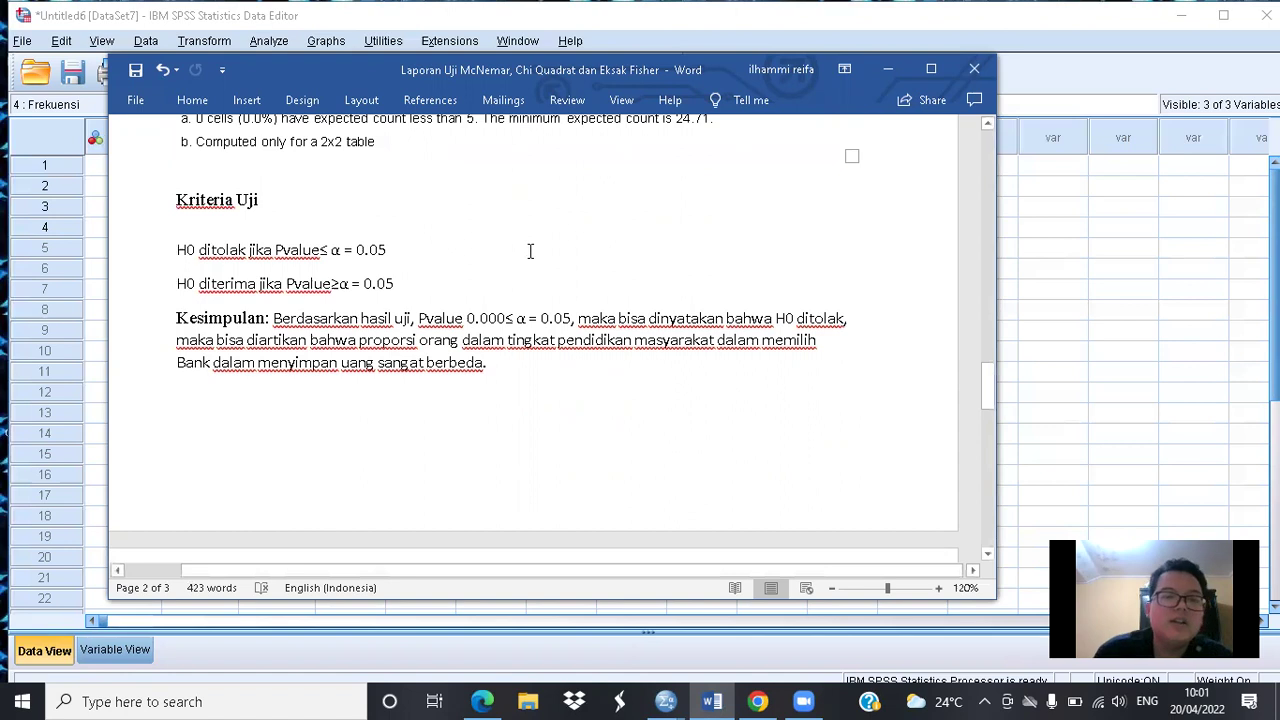
Step: Review the Chi-Square test criteria and conclusion in the Word report, and read the Uji Eksak Fisher contingency table and hypotheses
scroll(565, 265, up, 3)
scroll(650, 300, up, 1)
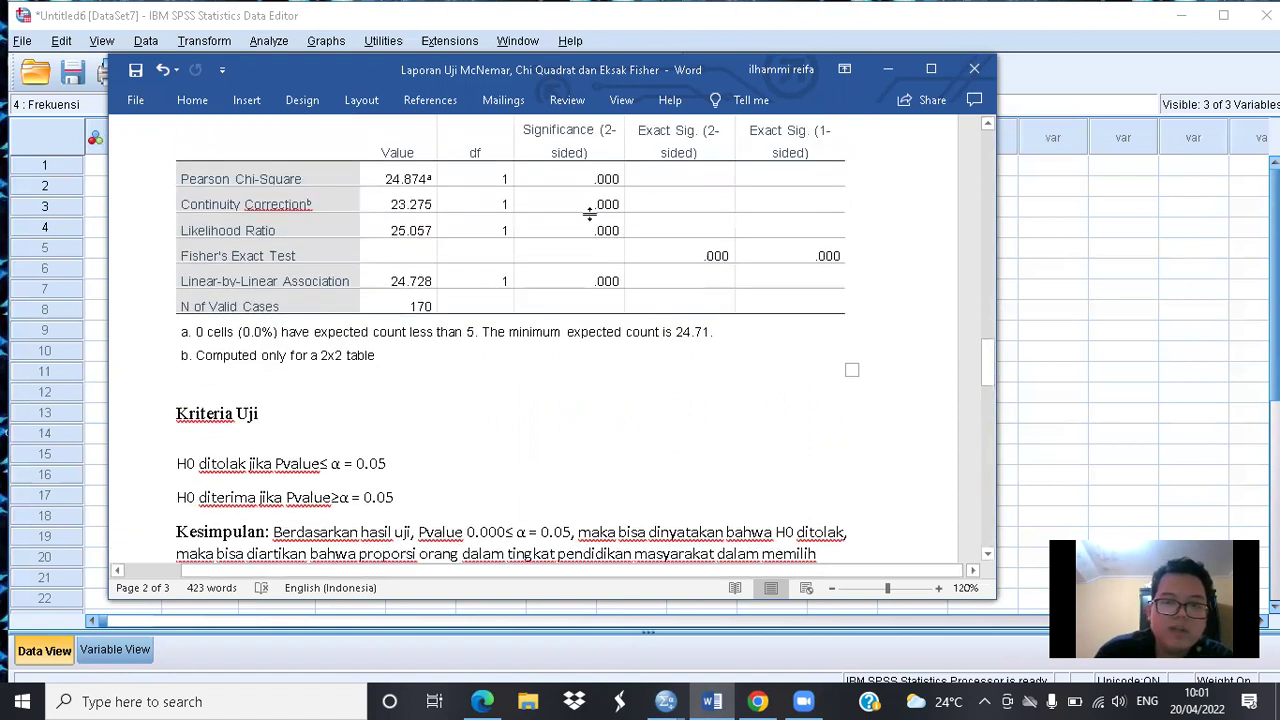
scroll(605, 240, down, 3)
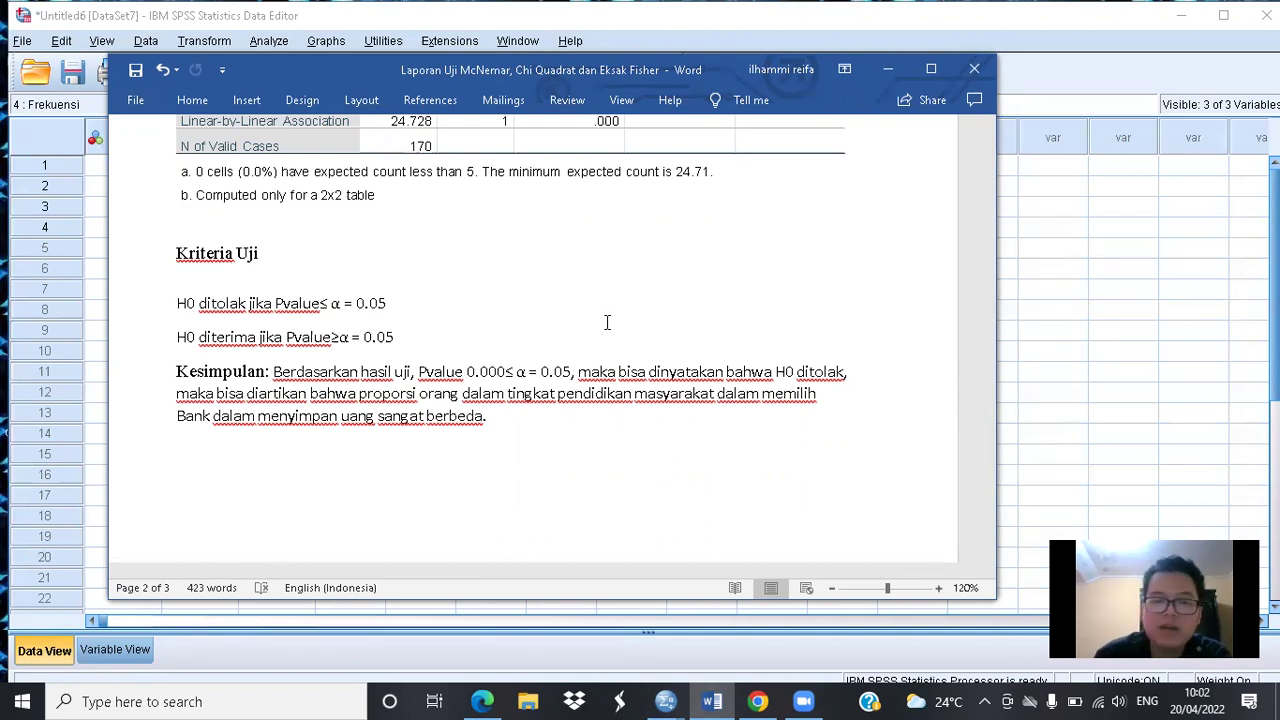
scroll(614, 448, down, 1)
scroll(614, 448, down, 1)
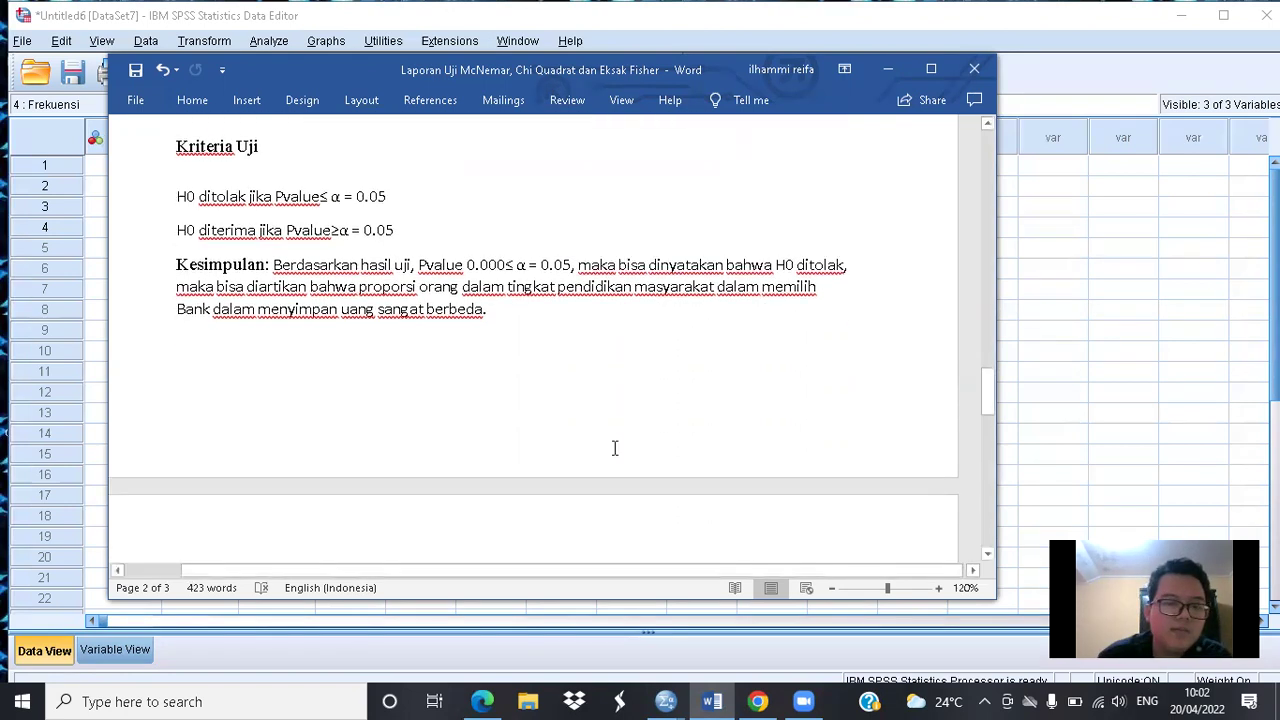
scroll(614, 448, down, 2)
scroll(614, 448, down, 4)
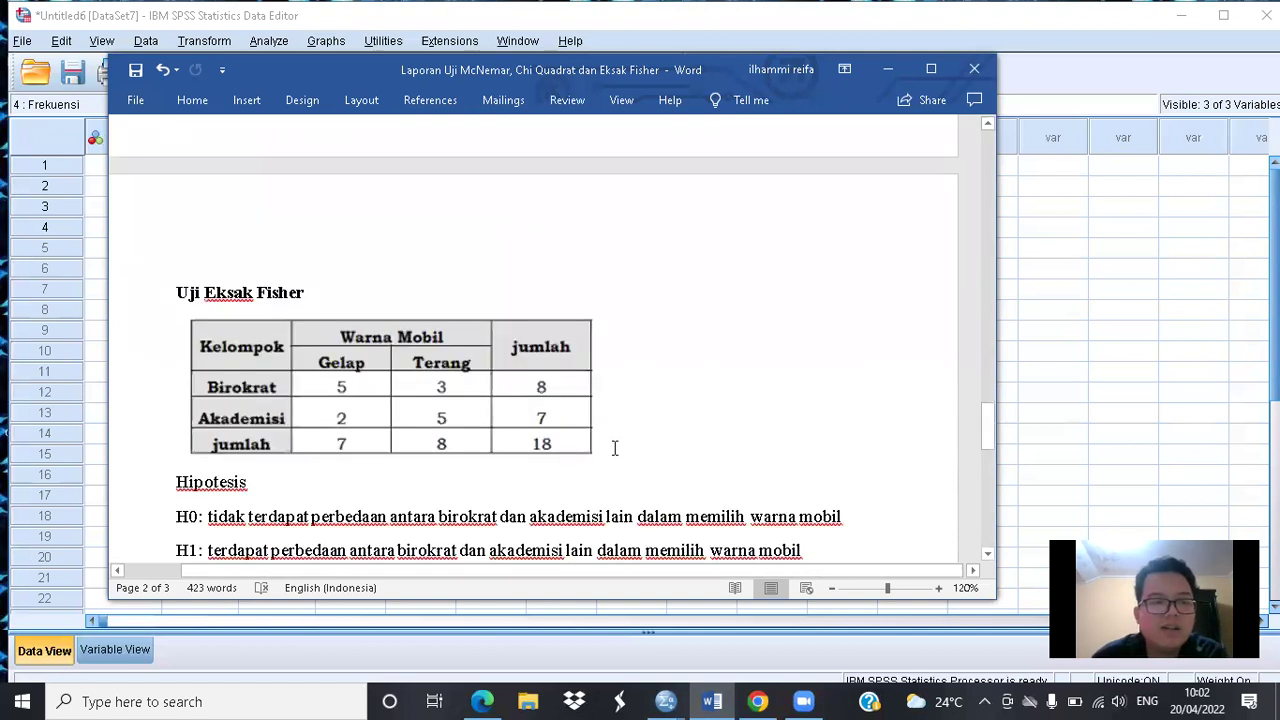
scroll(667, 241, down, 2)
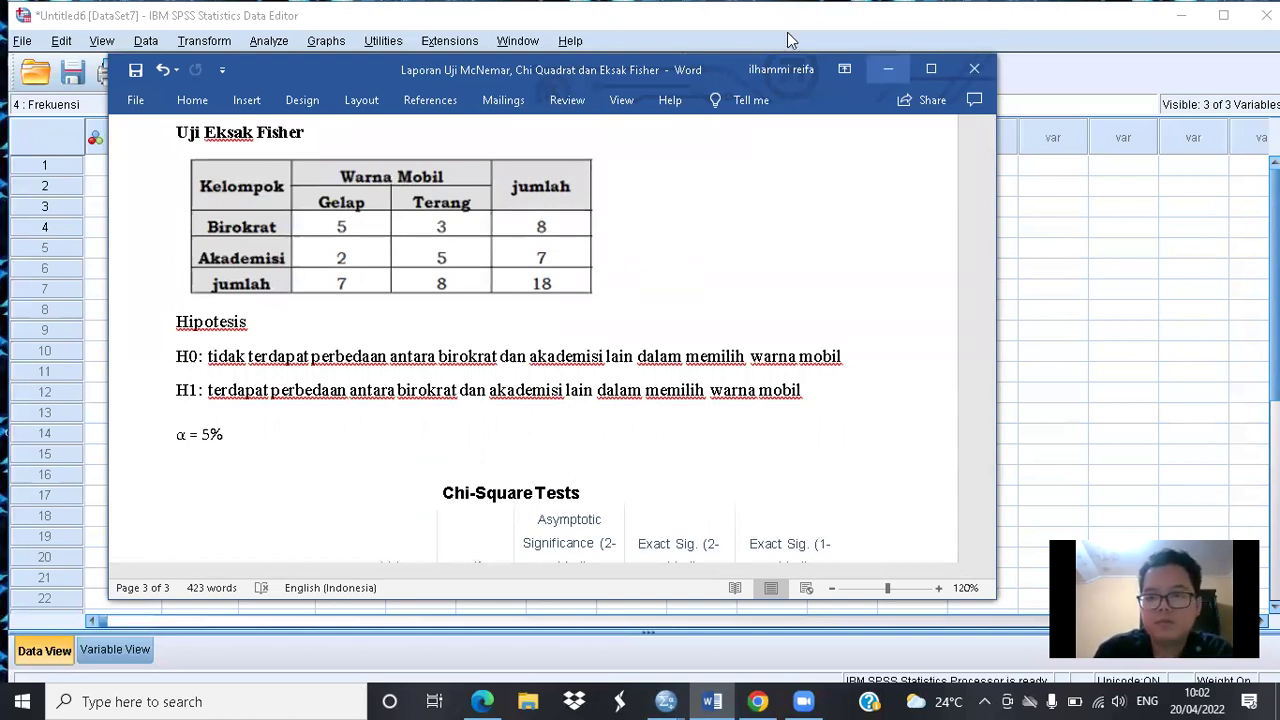
key(alt+Tab)
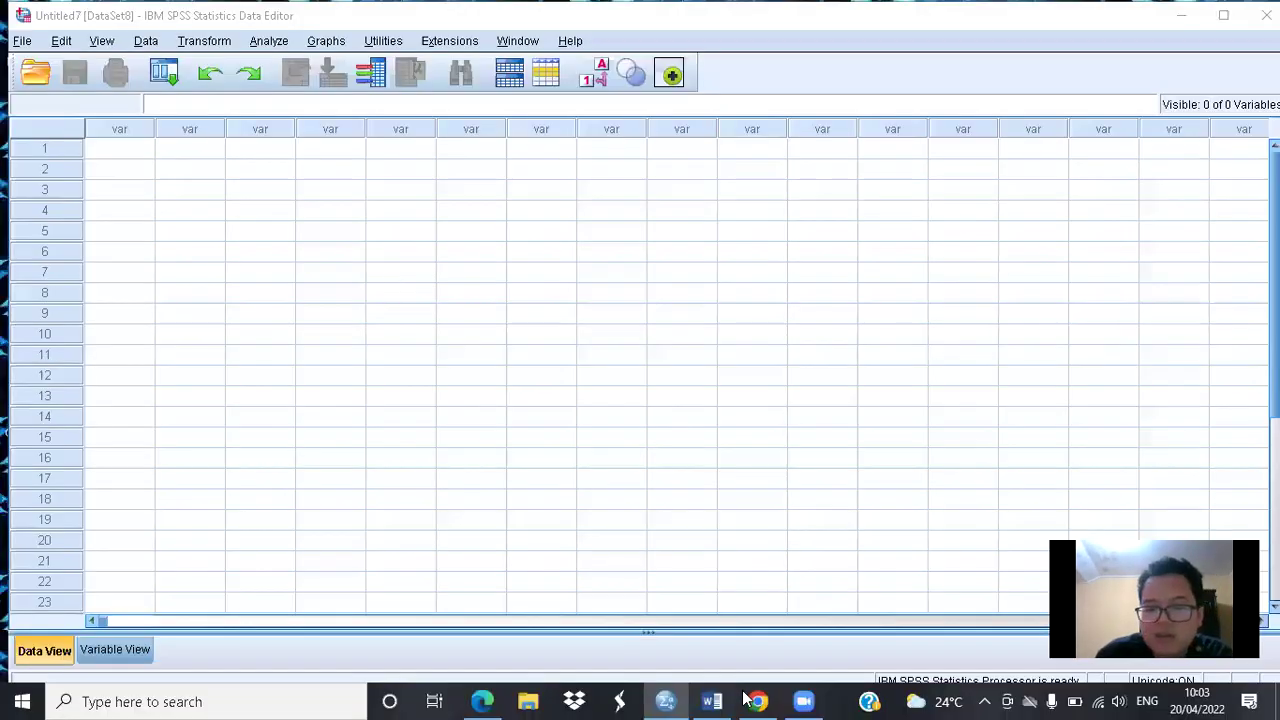
key(alt+Tab)
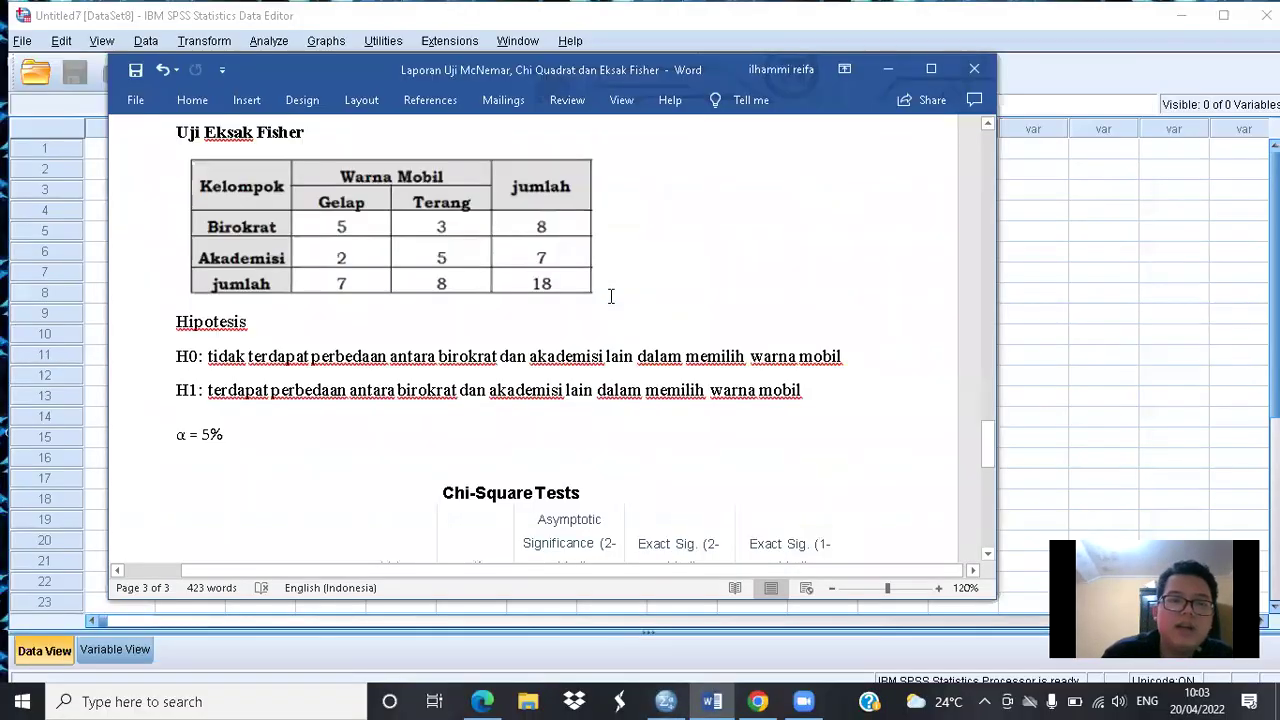
scroll(650, 290, up, 1)
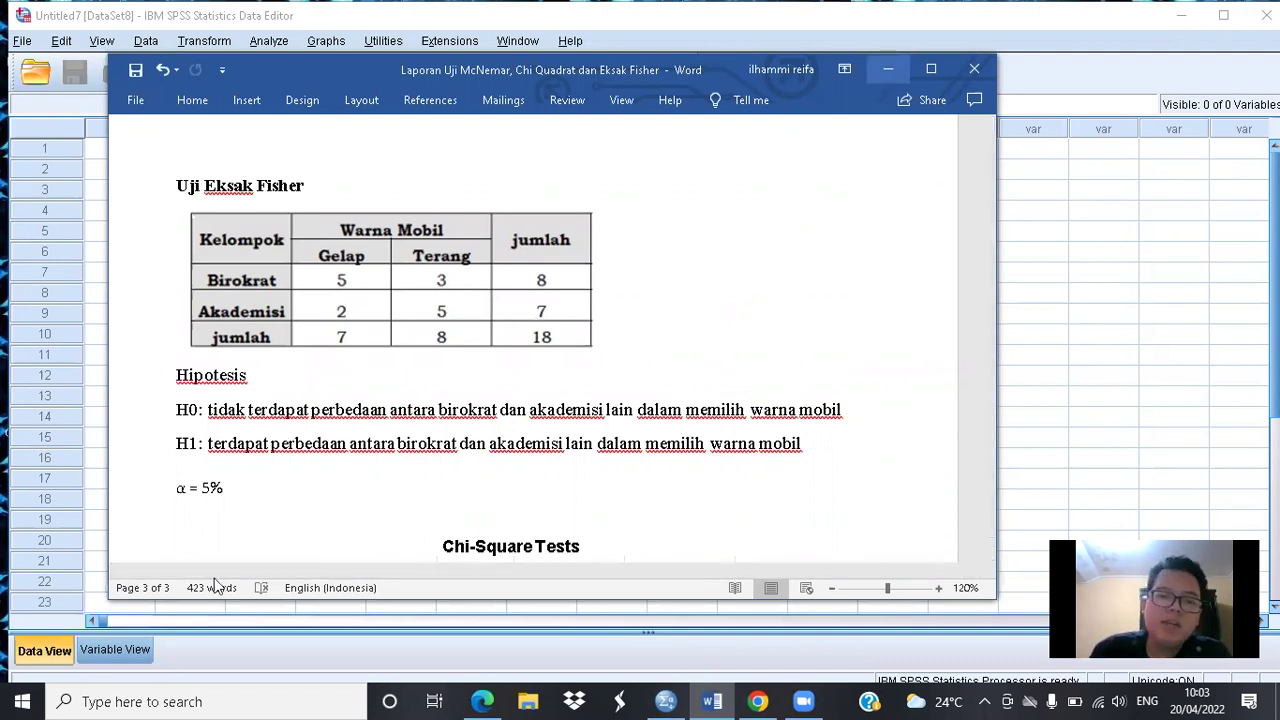
Step: Switch to the empty SPSS dataset and define three variables named Kelompok, Warna and Frekuensi
click(129, 643)
click(131, 648)
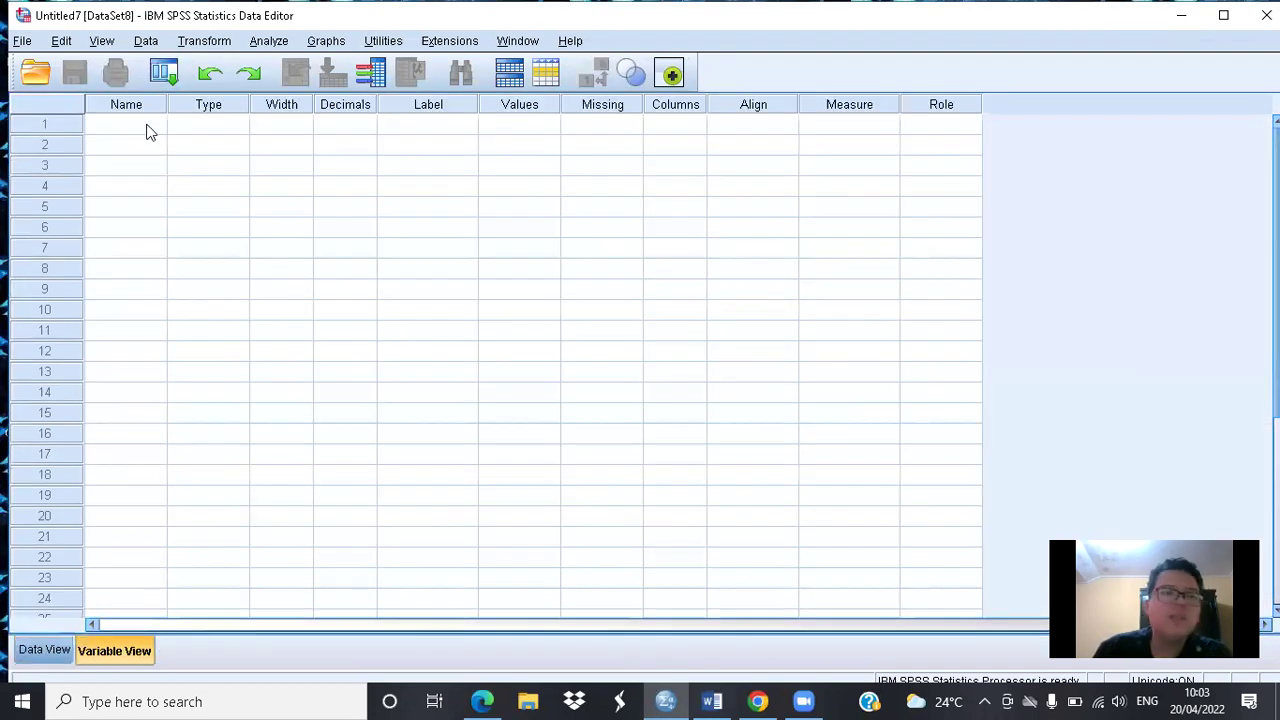
click(147, 130)
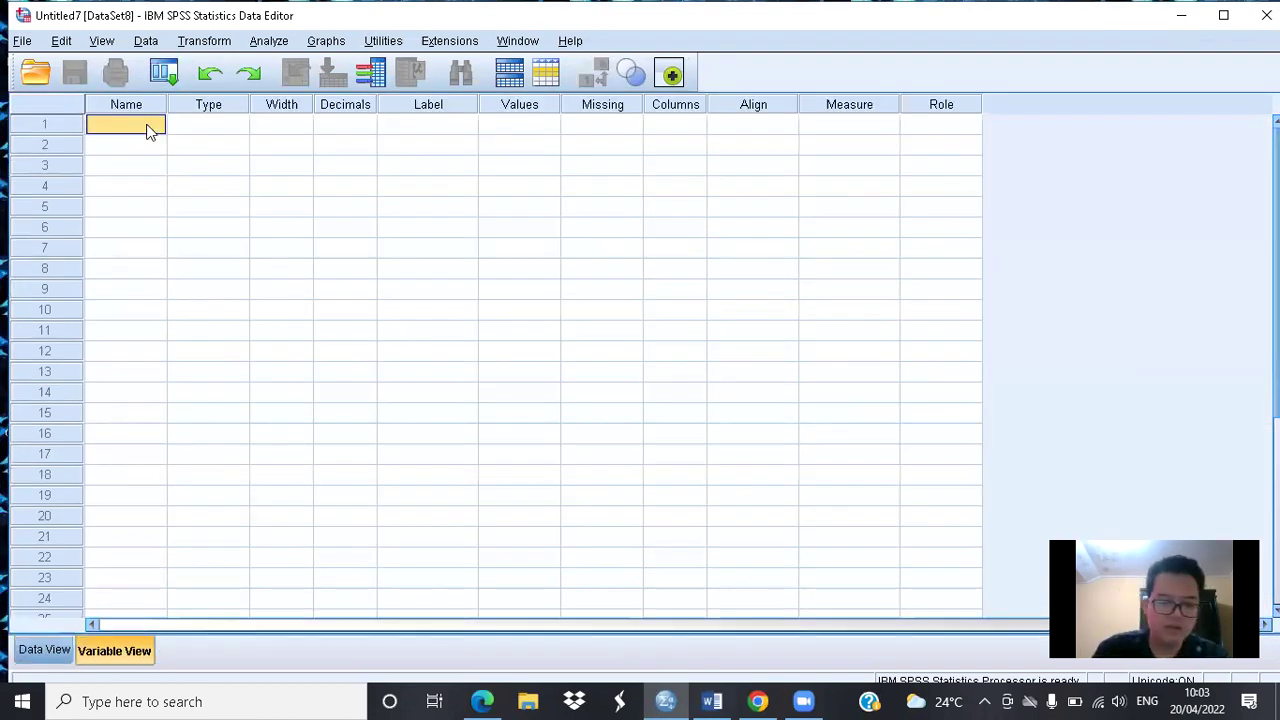
text(Kelompok)
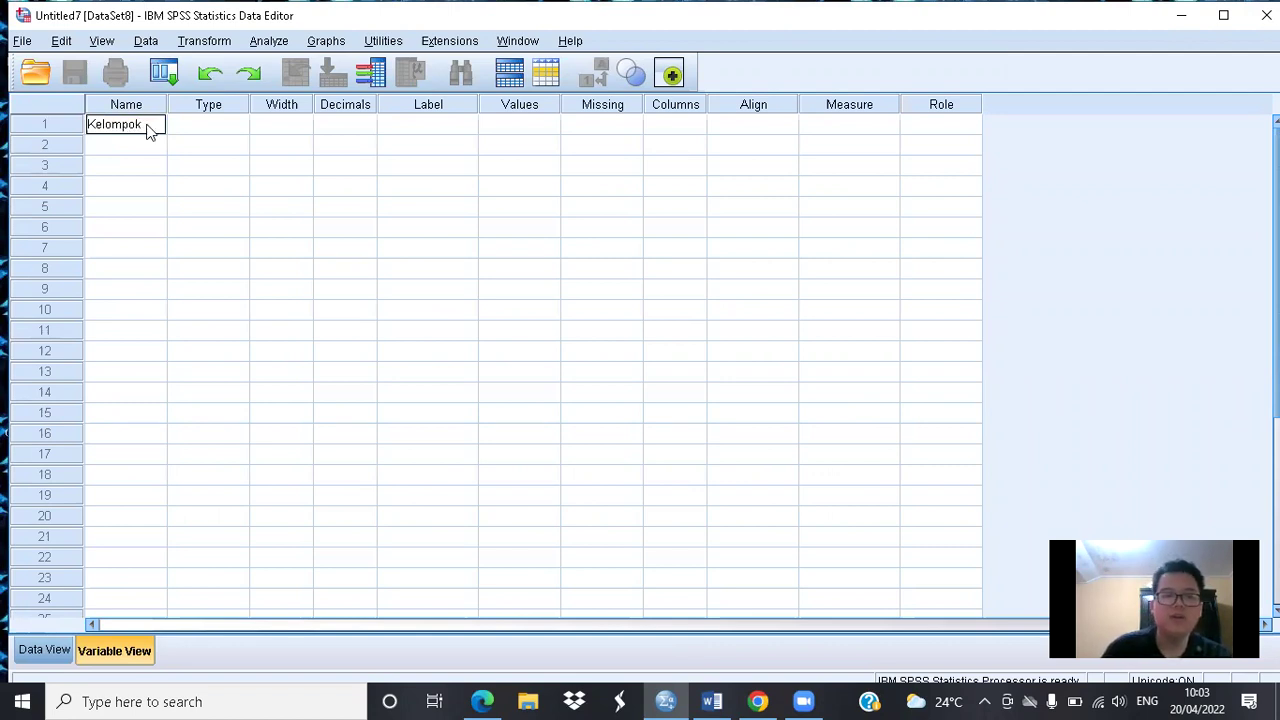
key(Return)
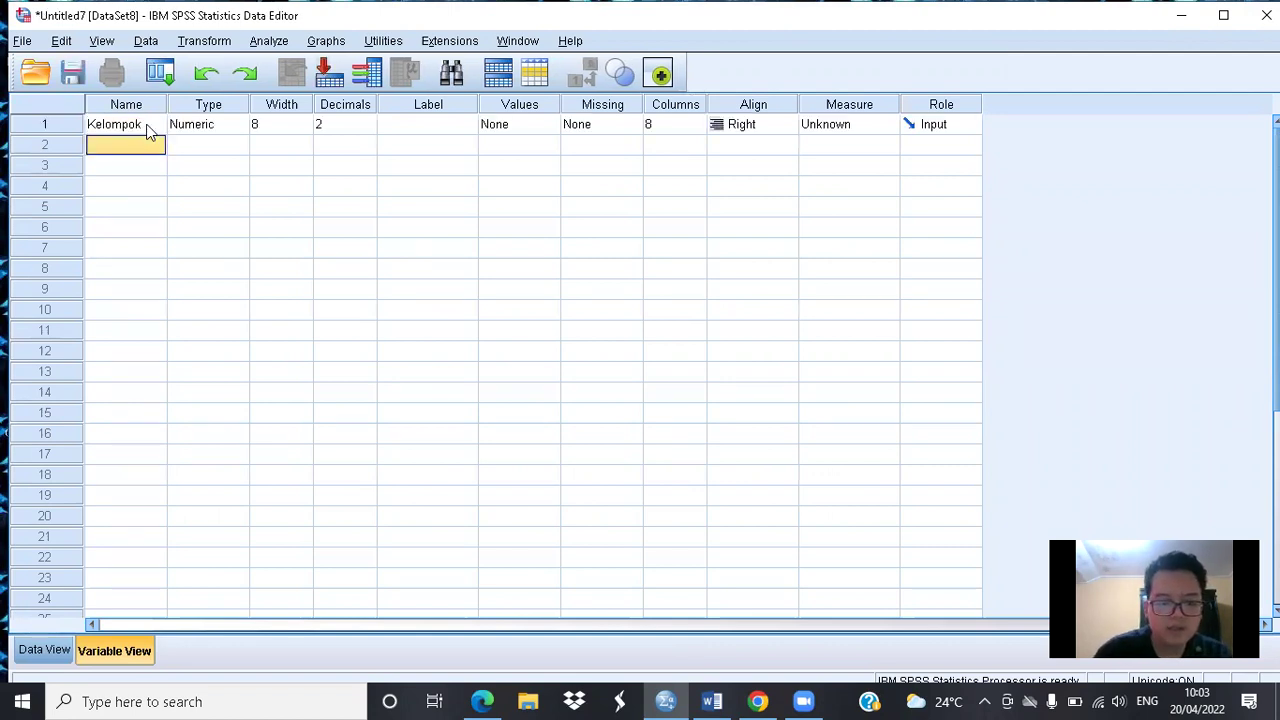
text(Warna)
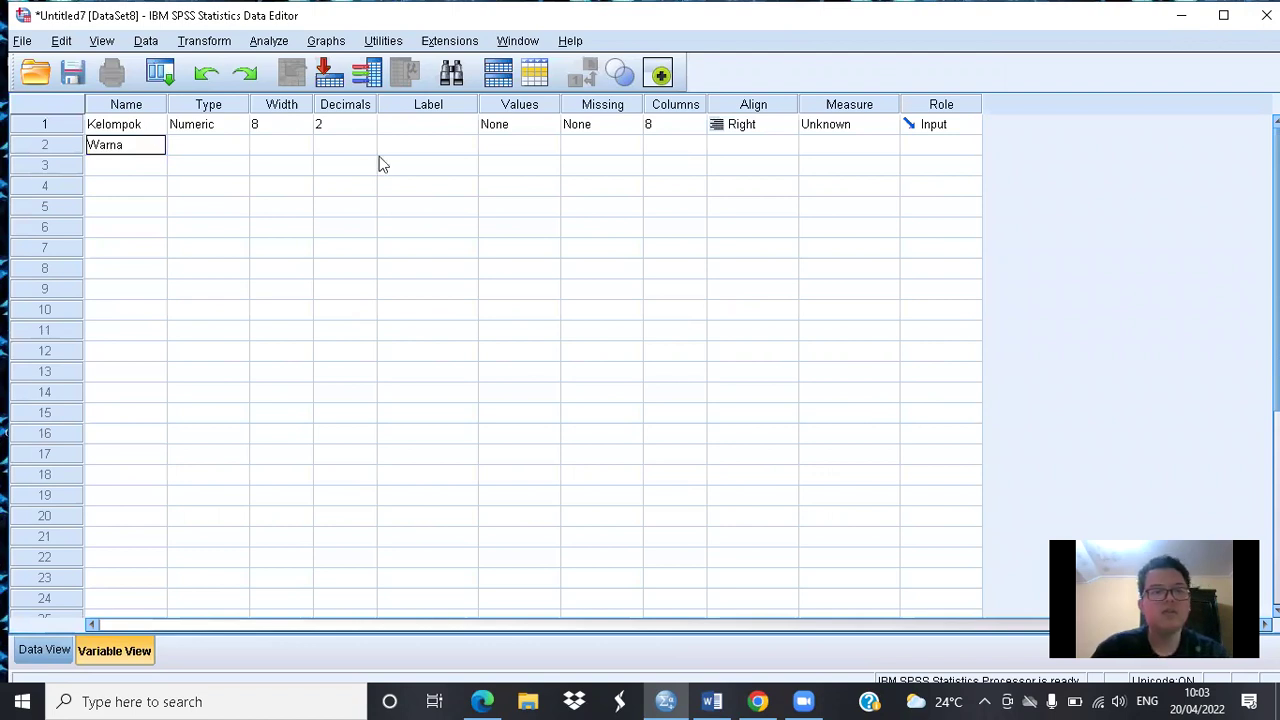
key(Return)
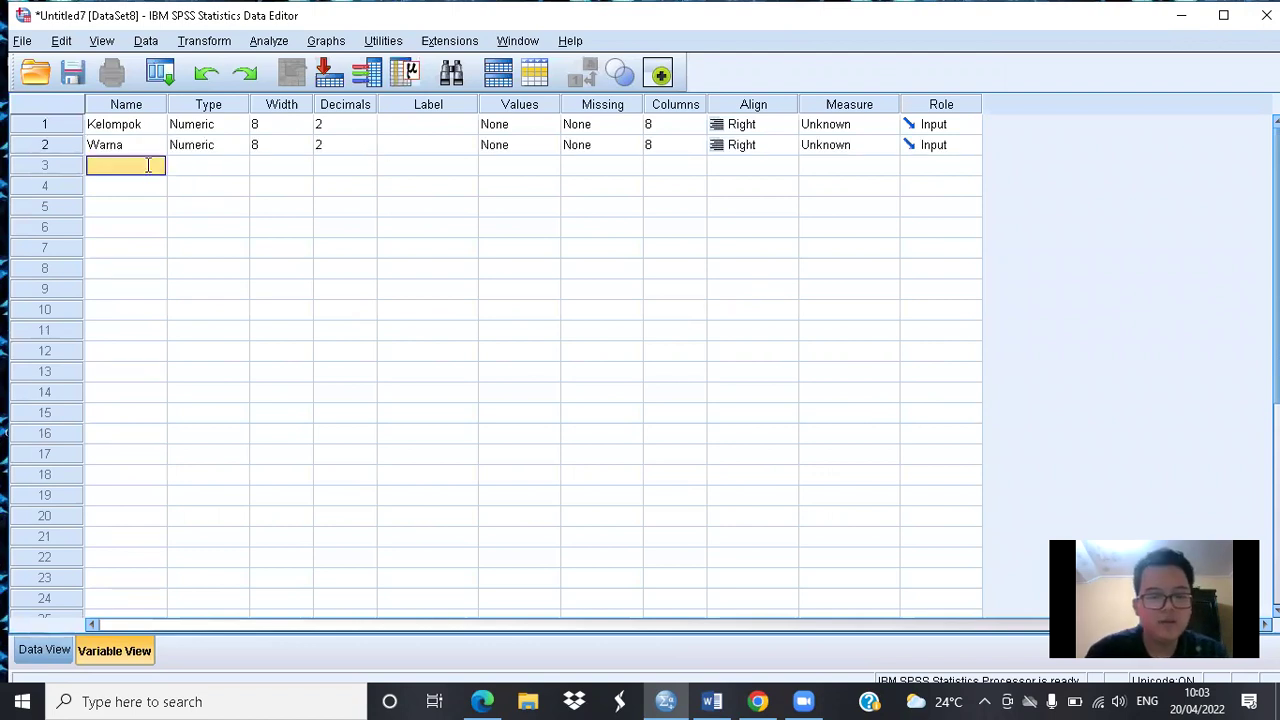
text(Frekuensi)
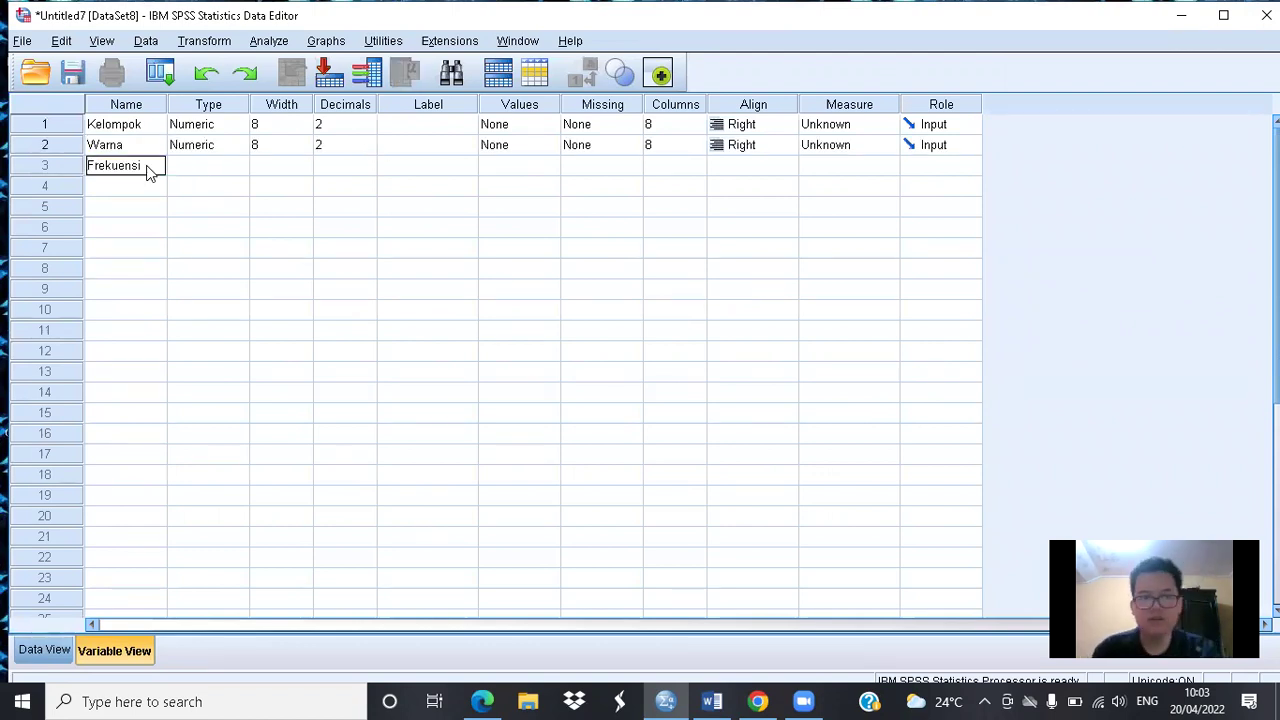
Step: Set the decimals of Frekuensi, Warna and Kelompok to 0
key(Right)
key(Right)
key(Right)
key(Right)
key(Right)
key(Left)
key(Left)
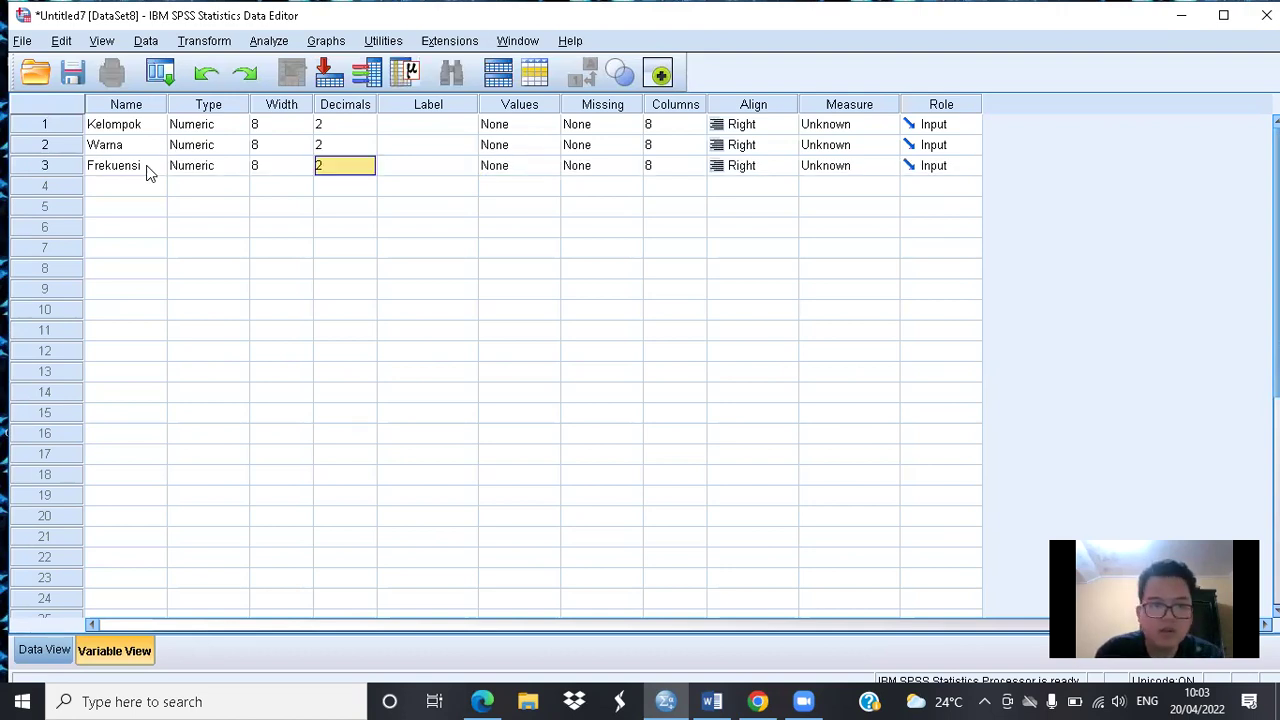
key(BackSpace)
key(Down)
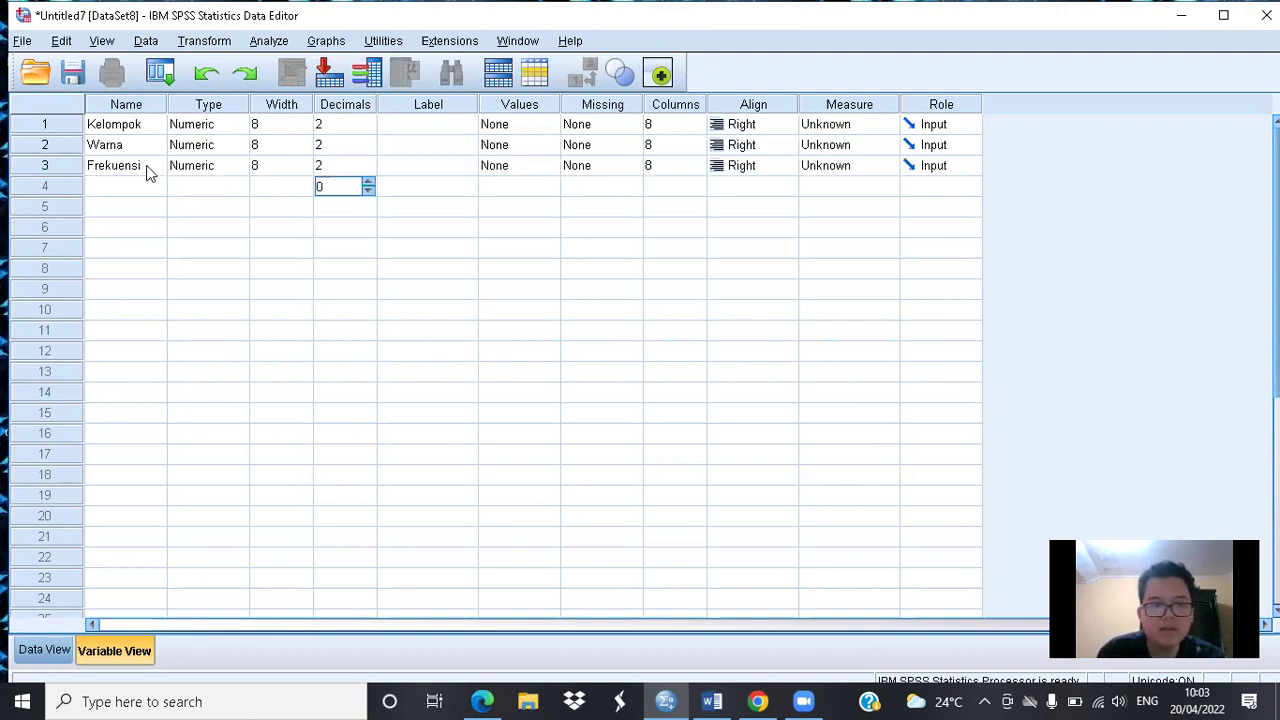
key(Up)
text(0)
key(Up)
text(0)
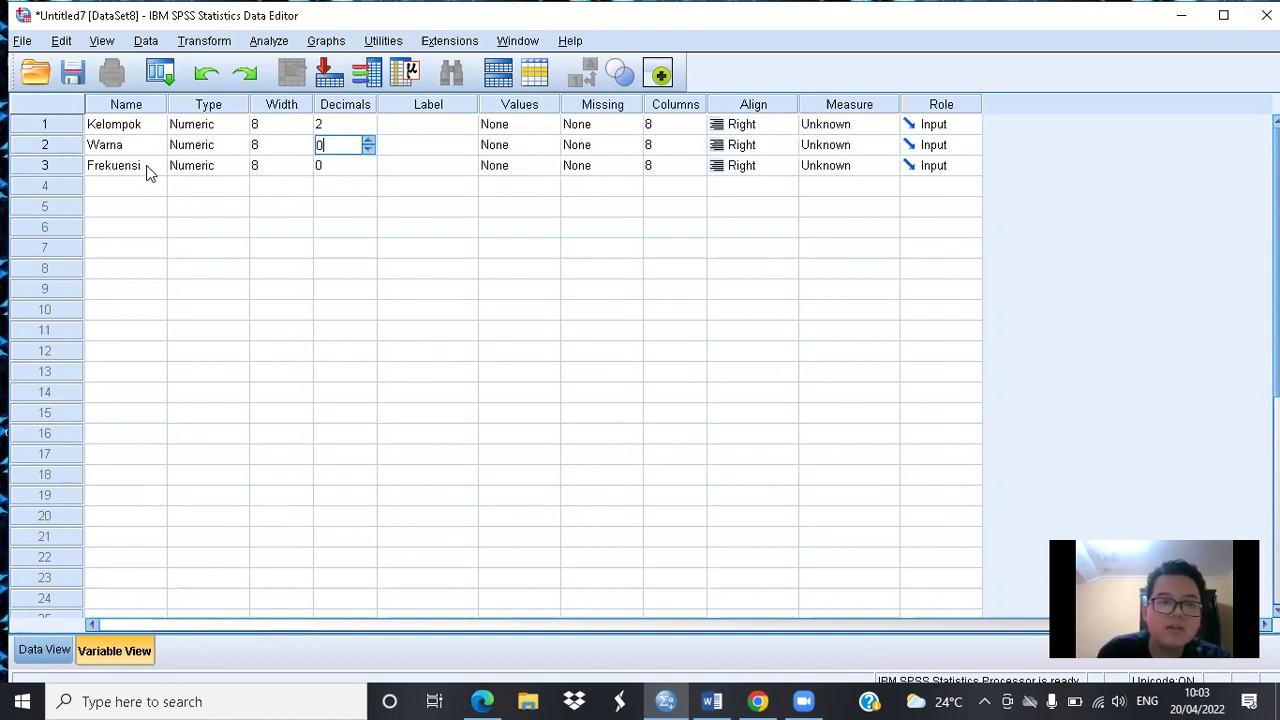
key(Up)
text(0)
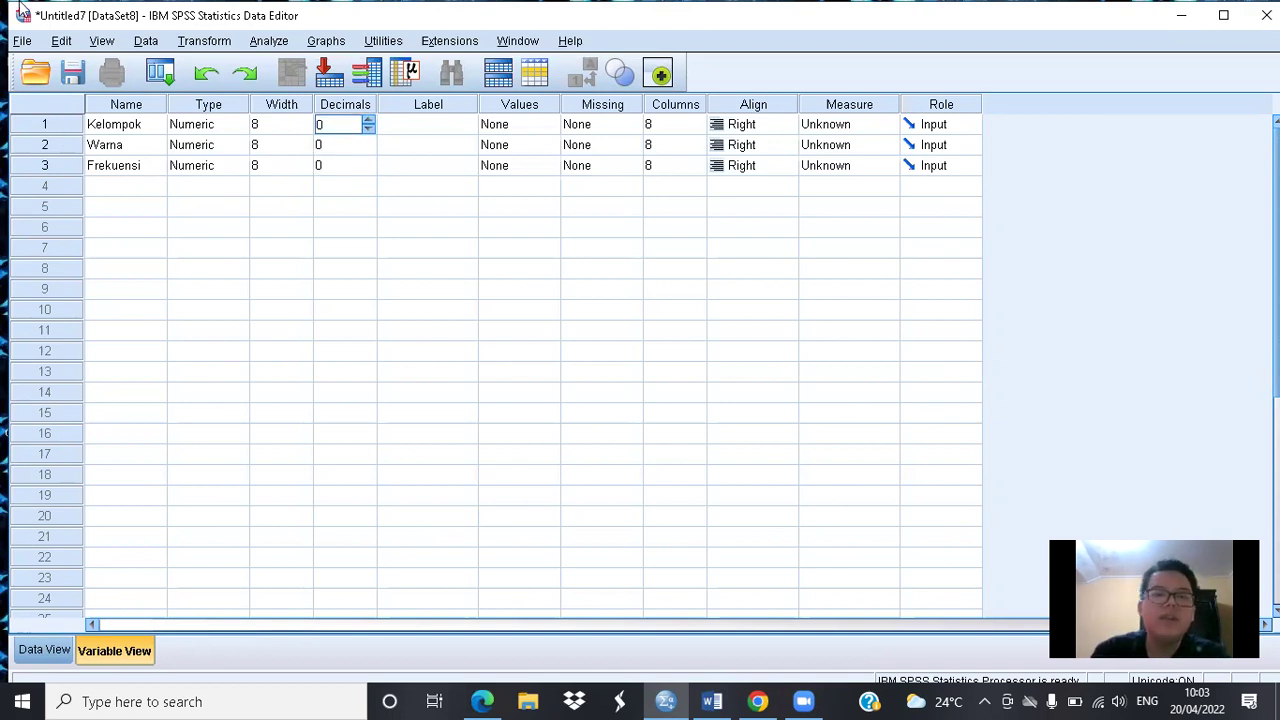
Step: Label the Kelompok variable "Kelompok" and the Warna variable "Warna Mobil"
click(419, 130)
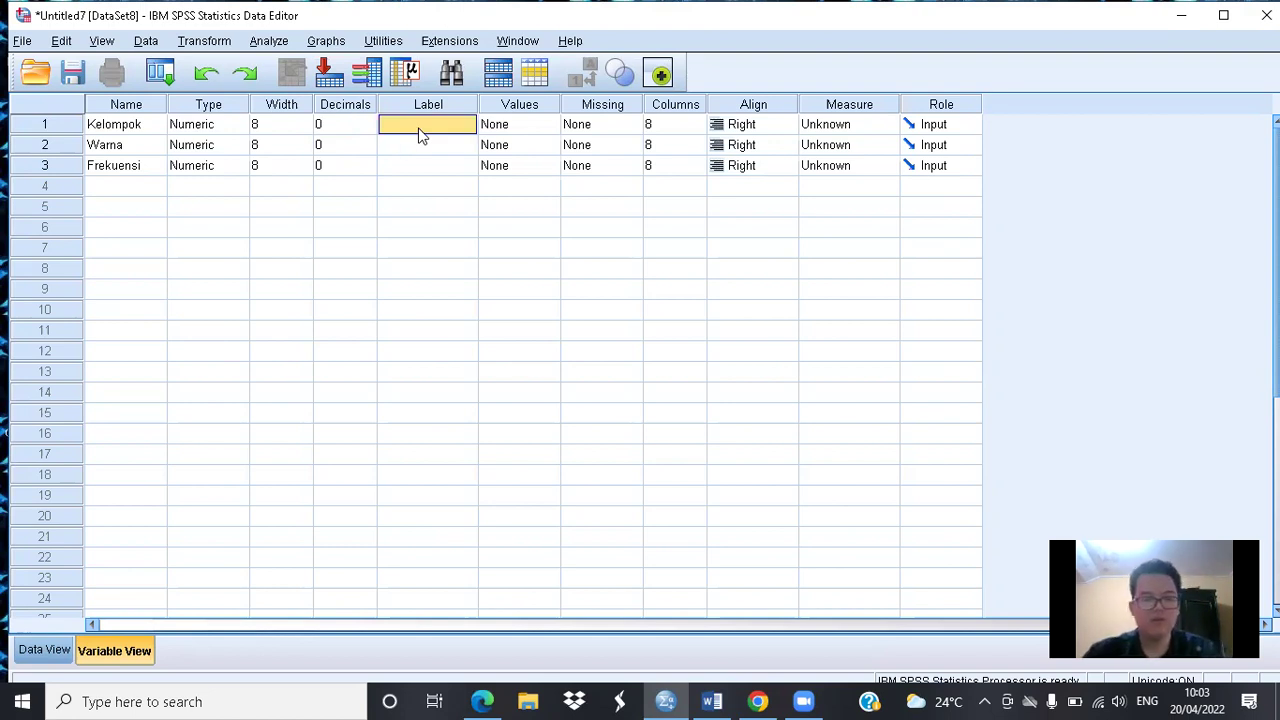
text(Kelo)
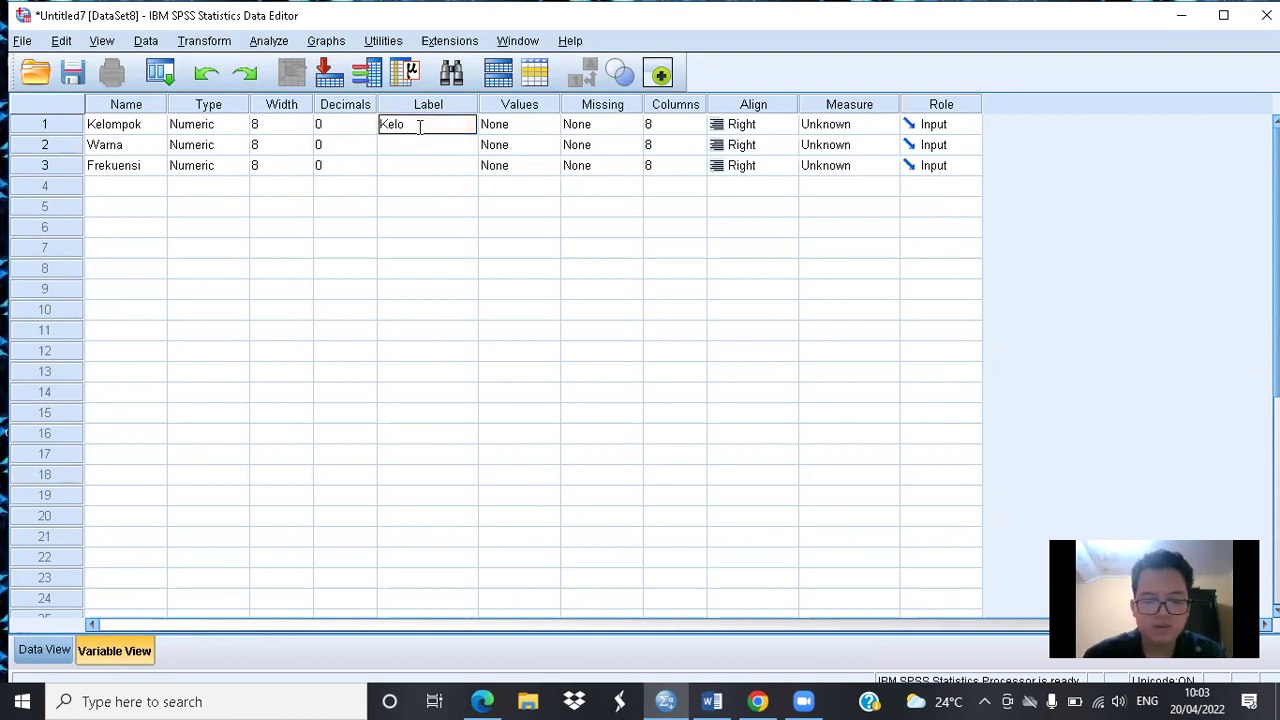
text(mpok)
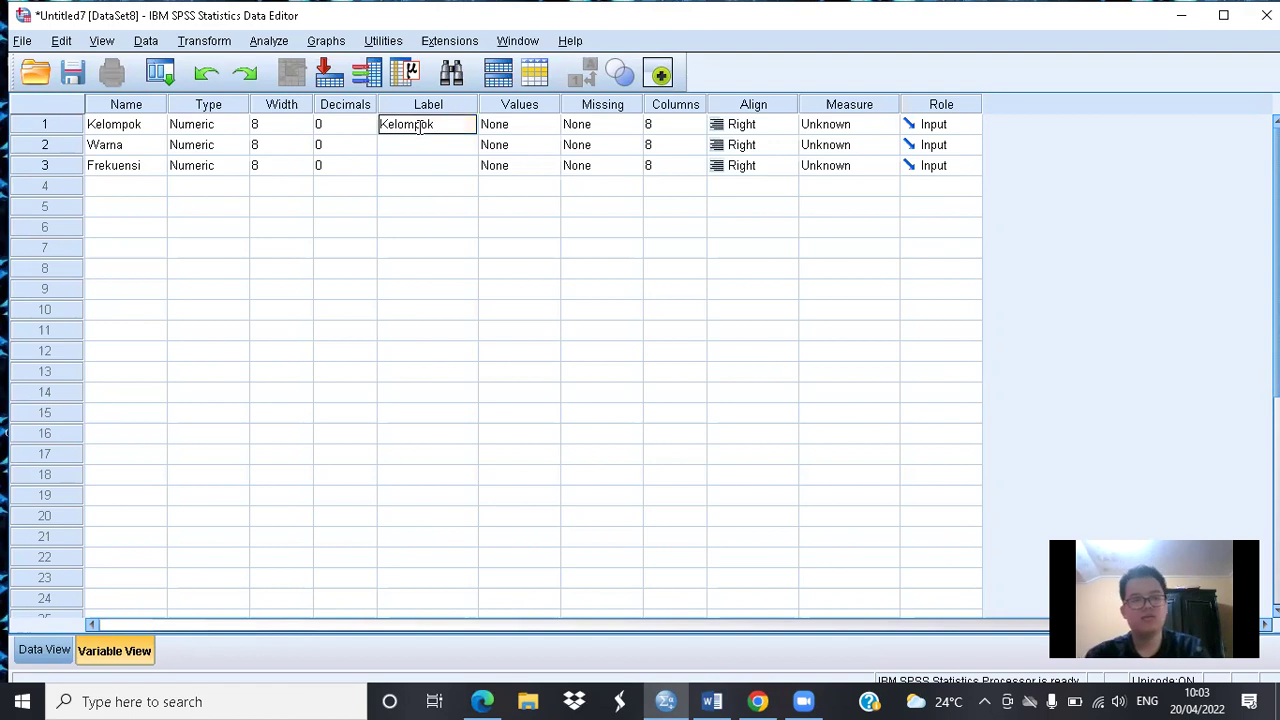
click(448, 148)
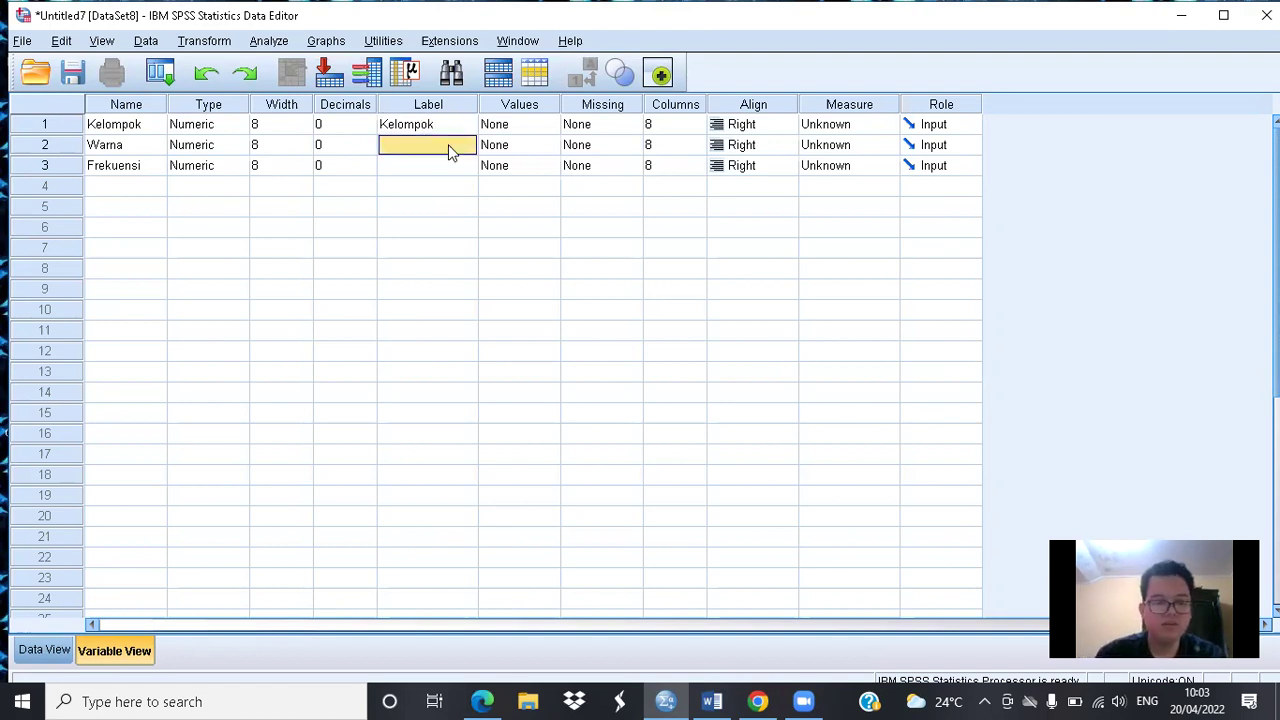
text(Warna)
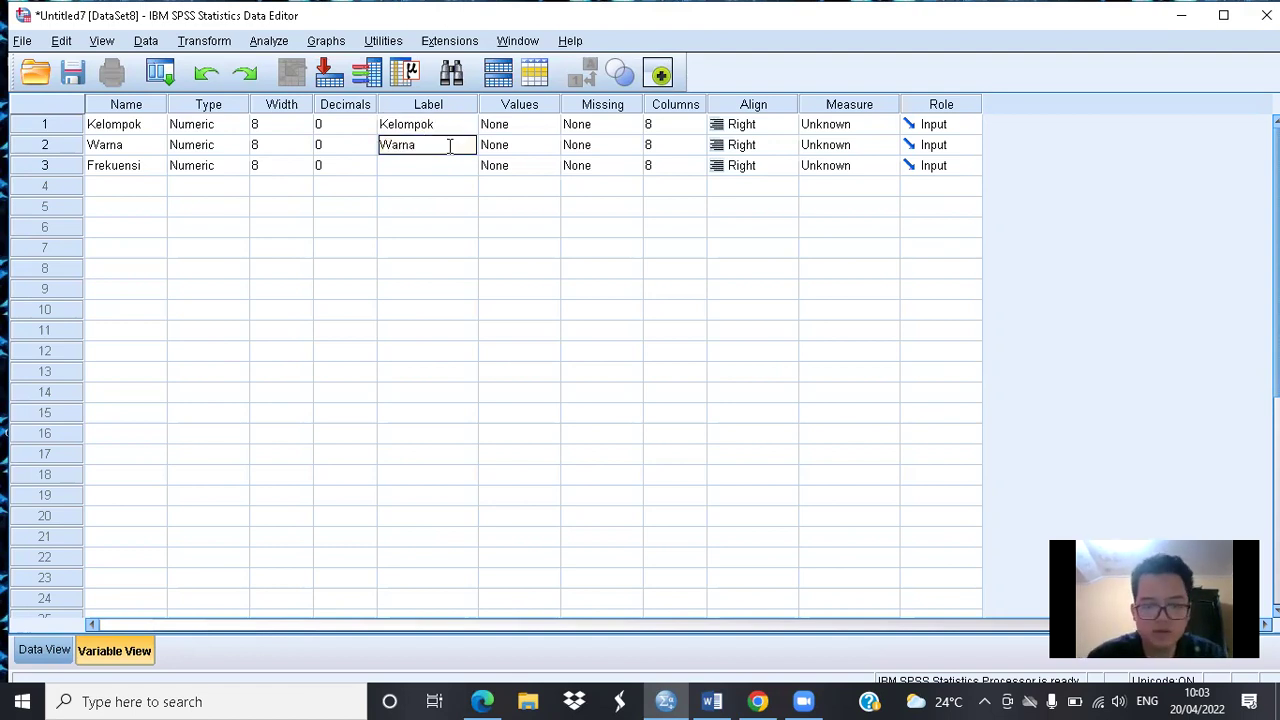
text( Mobil)
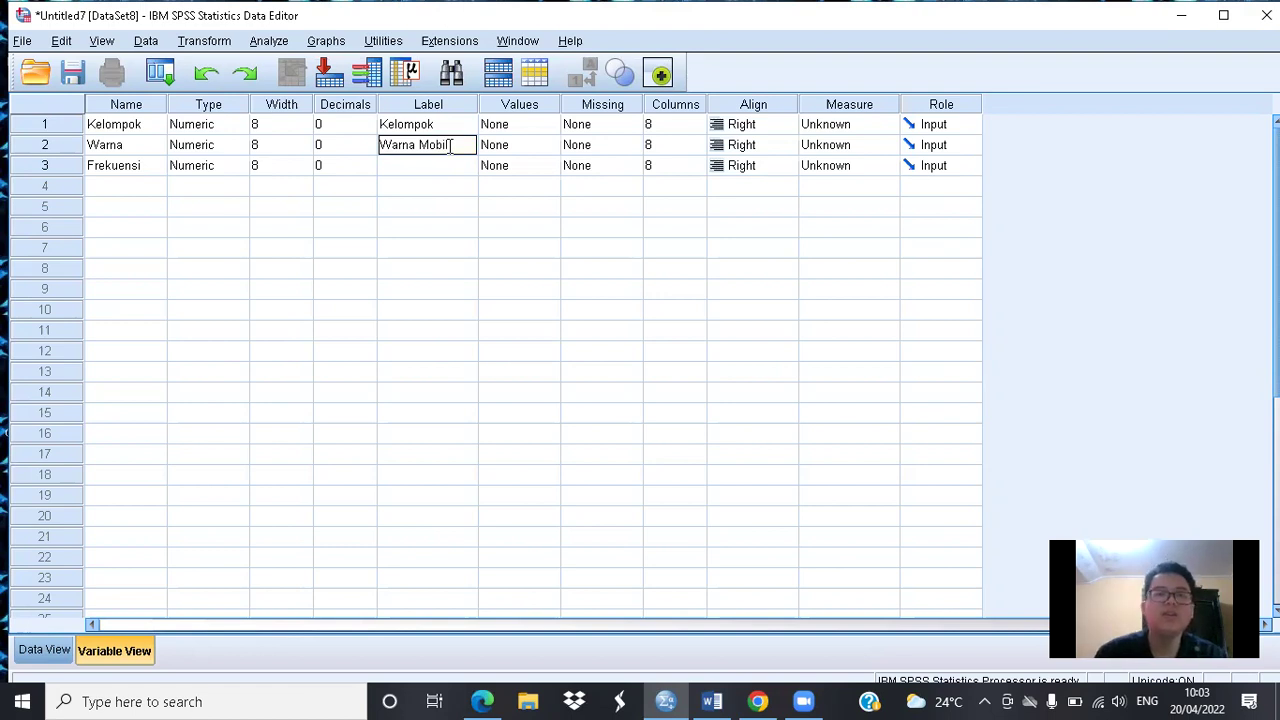
Step: Assign value labels to the Kelompok variable: 1 = Birokrat and 2 = Akademisi
click(553, 124)
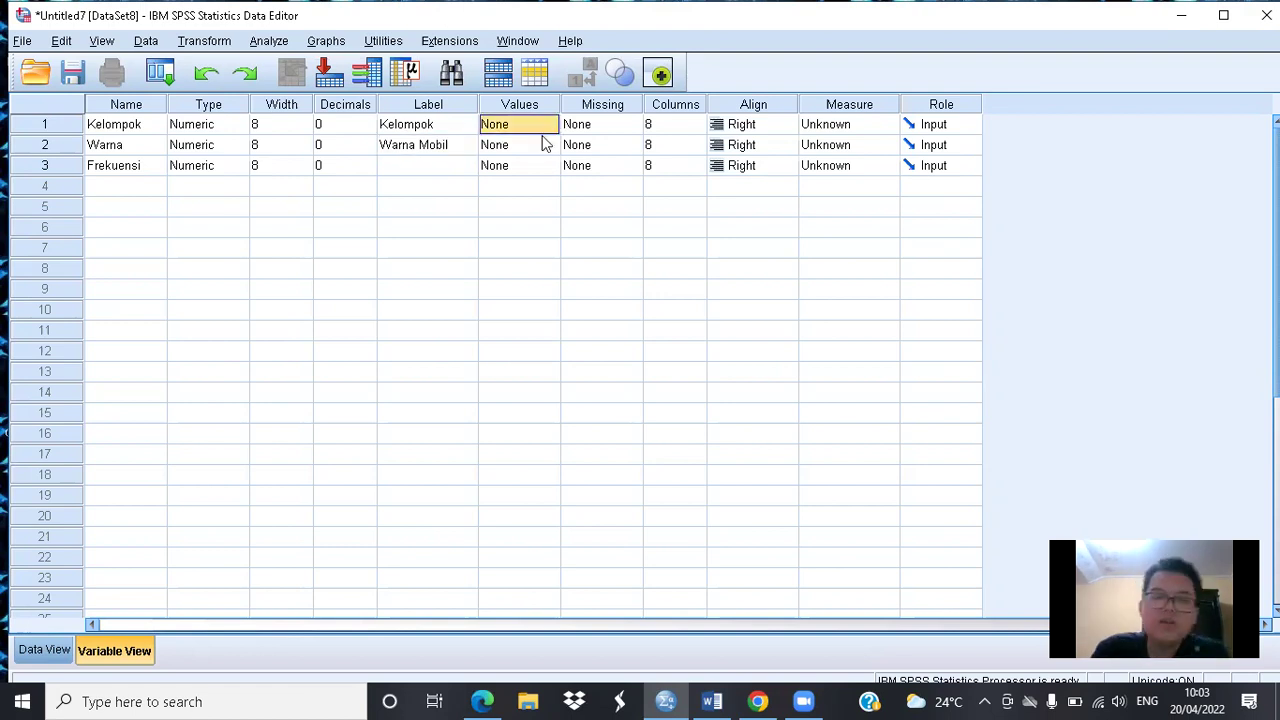
click(550, 124)
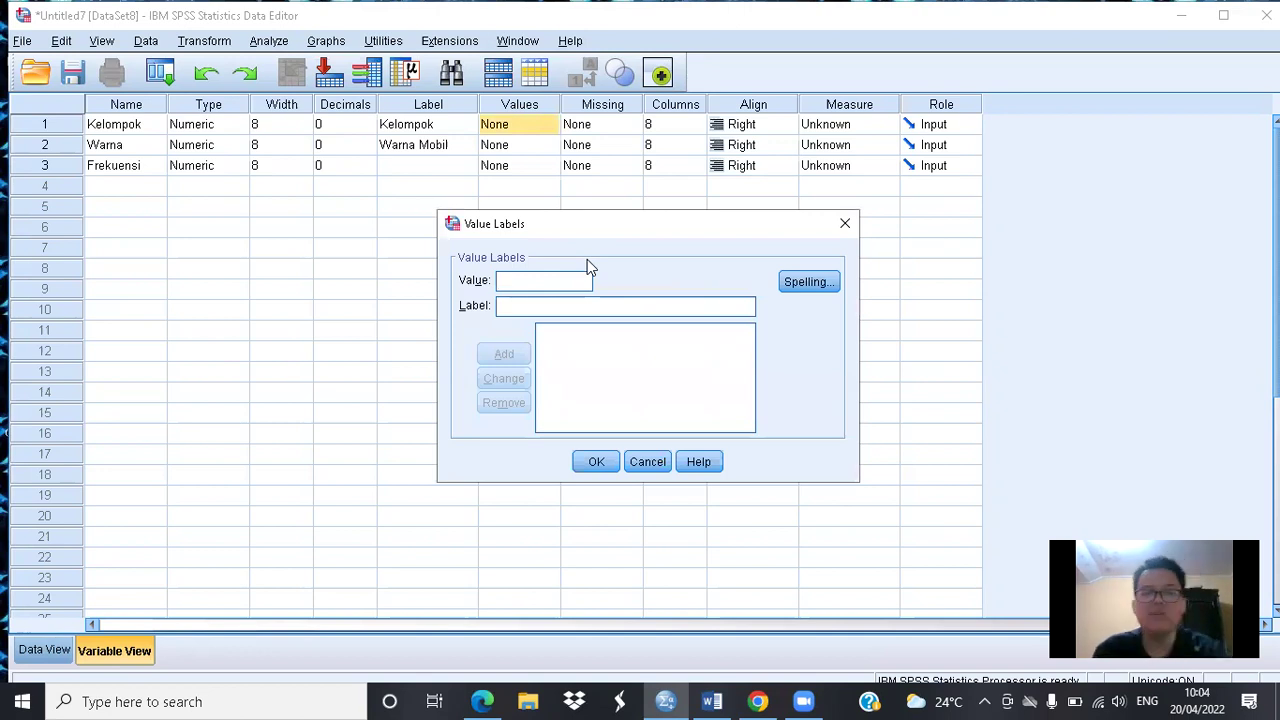
text(1)
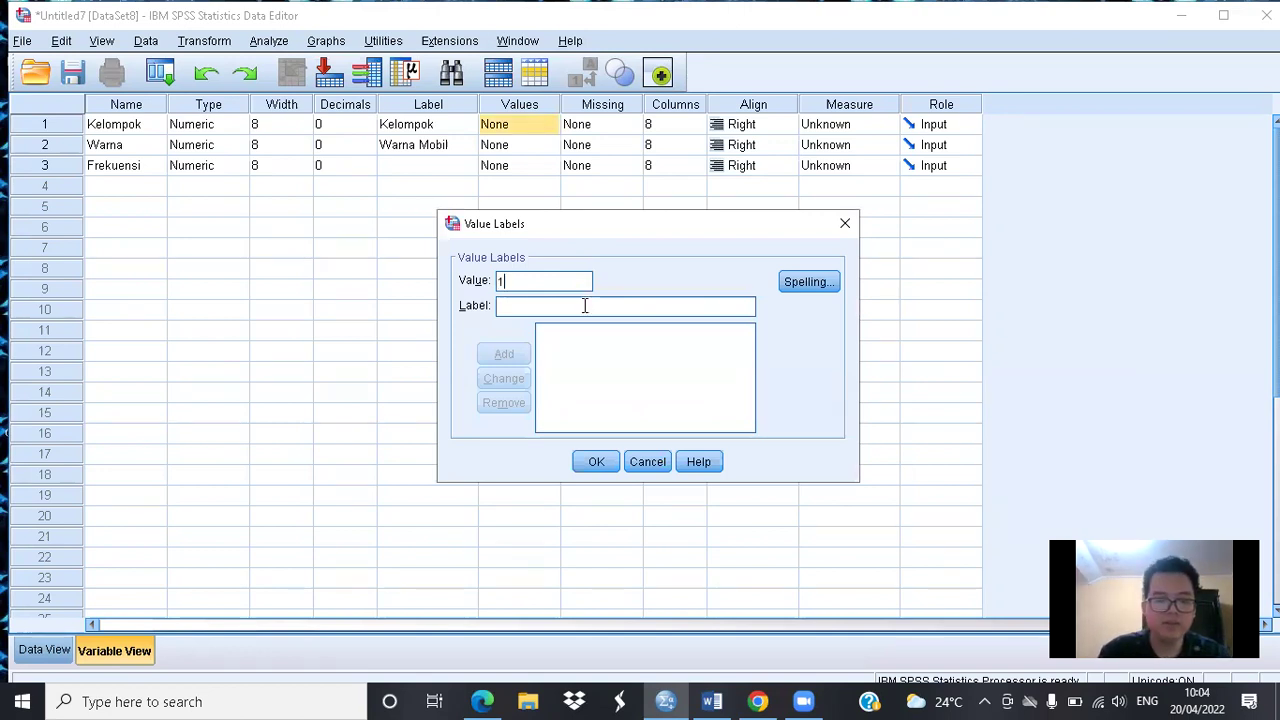
click(585, 306)
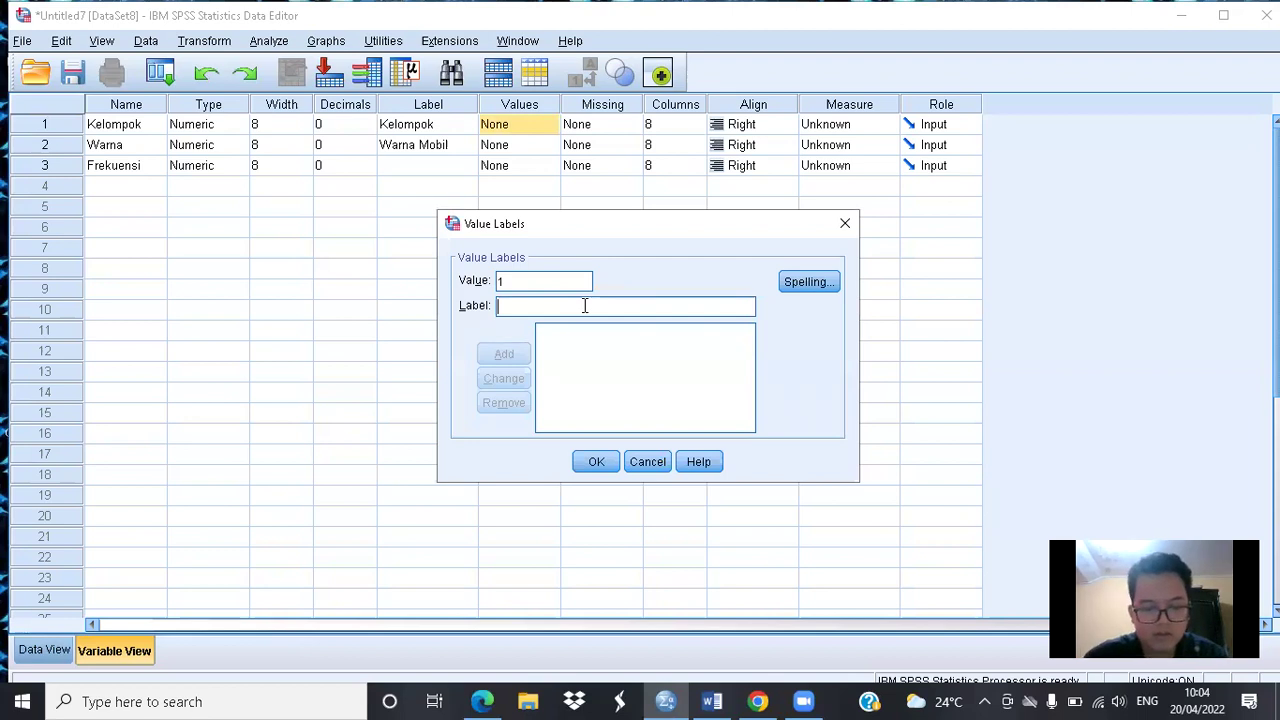
text(Birokrat)
key(Return)
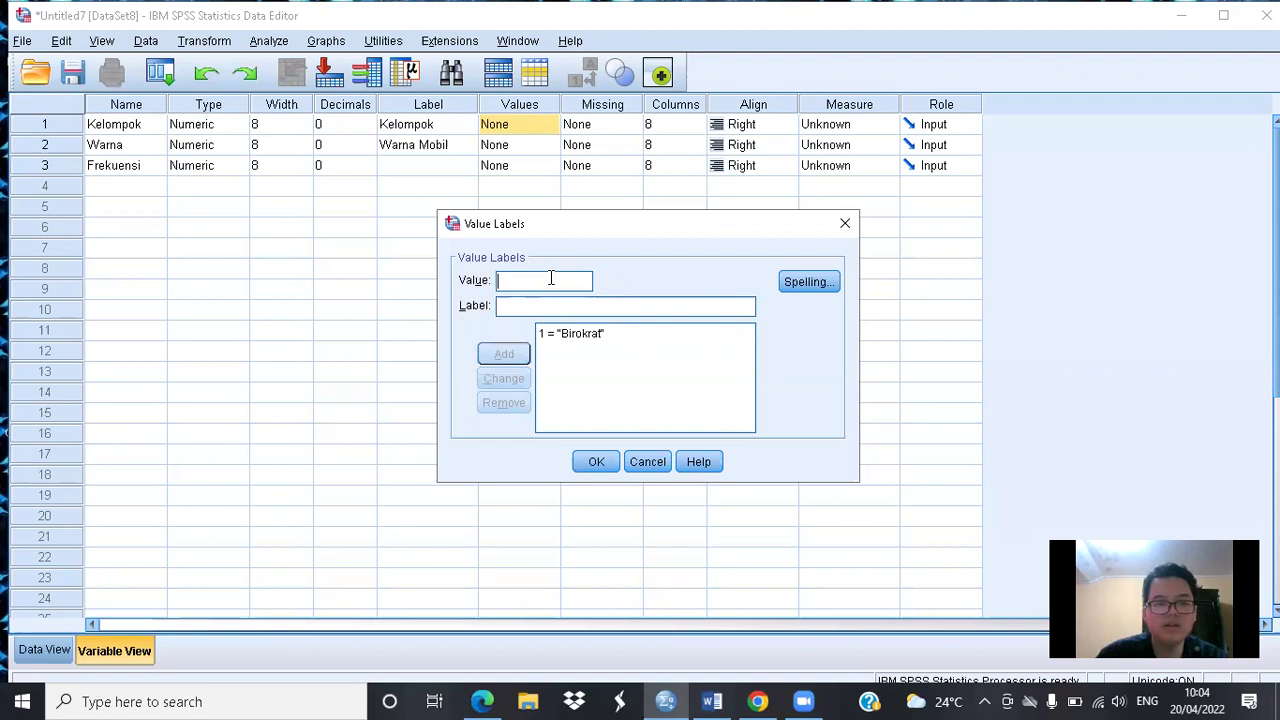
text(2)
click(572, 302)
text(Akademisi)
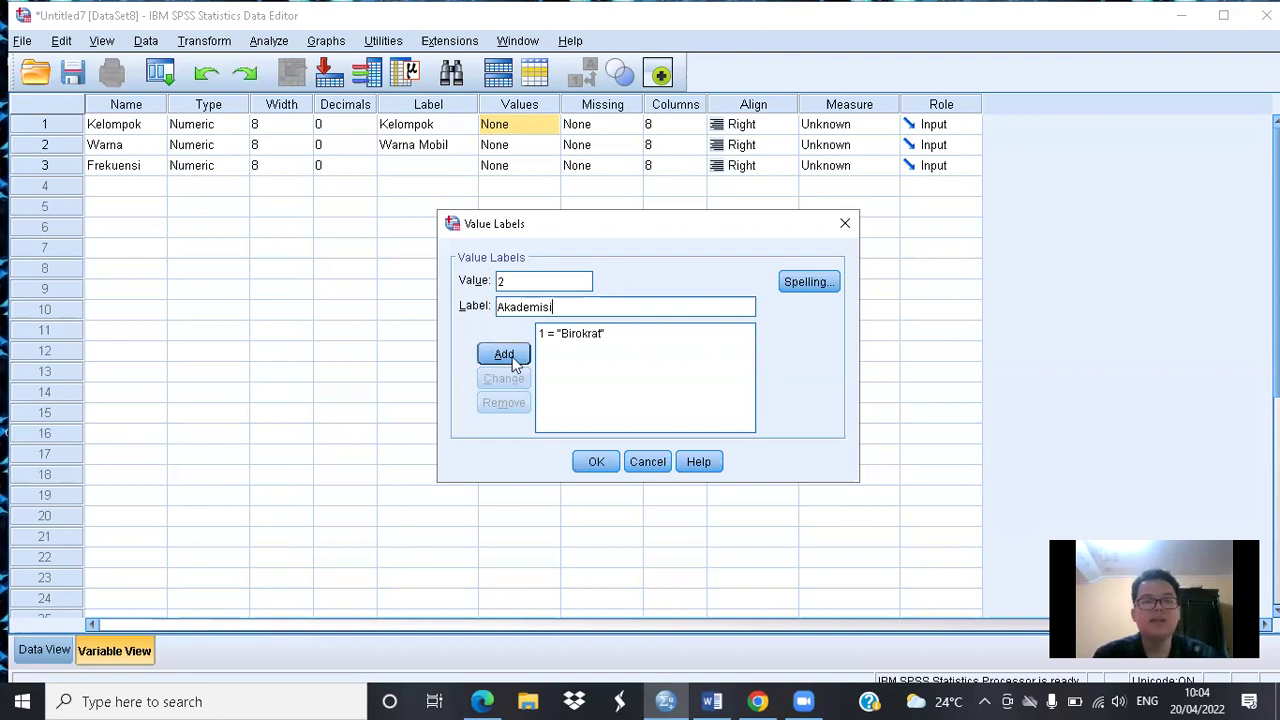
key(Return)
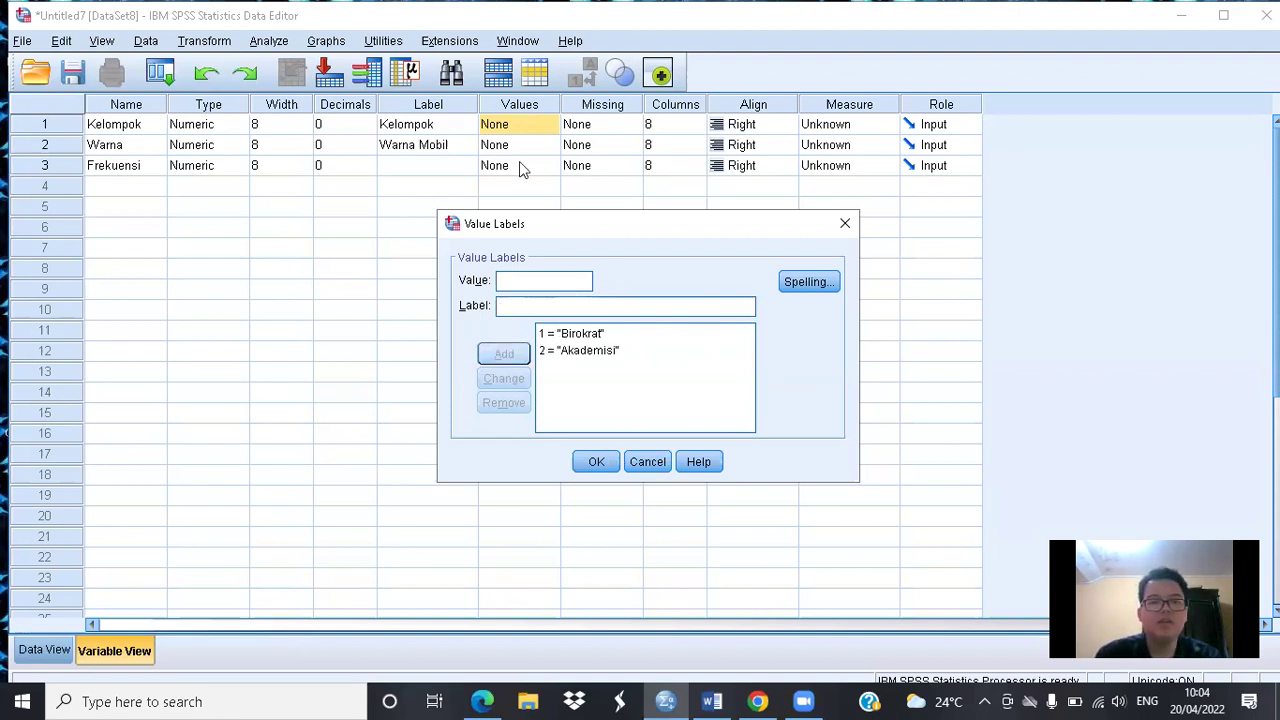
key(Return)
Step: Check the car colour categories in the Word report and add the value label 1 = Gelap to the Warna variable
click(558, 145)
click(553, 145)
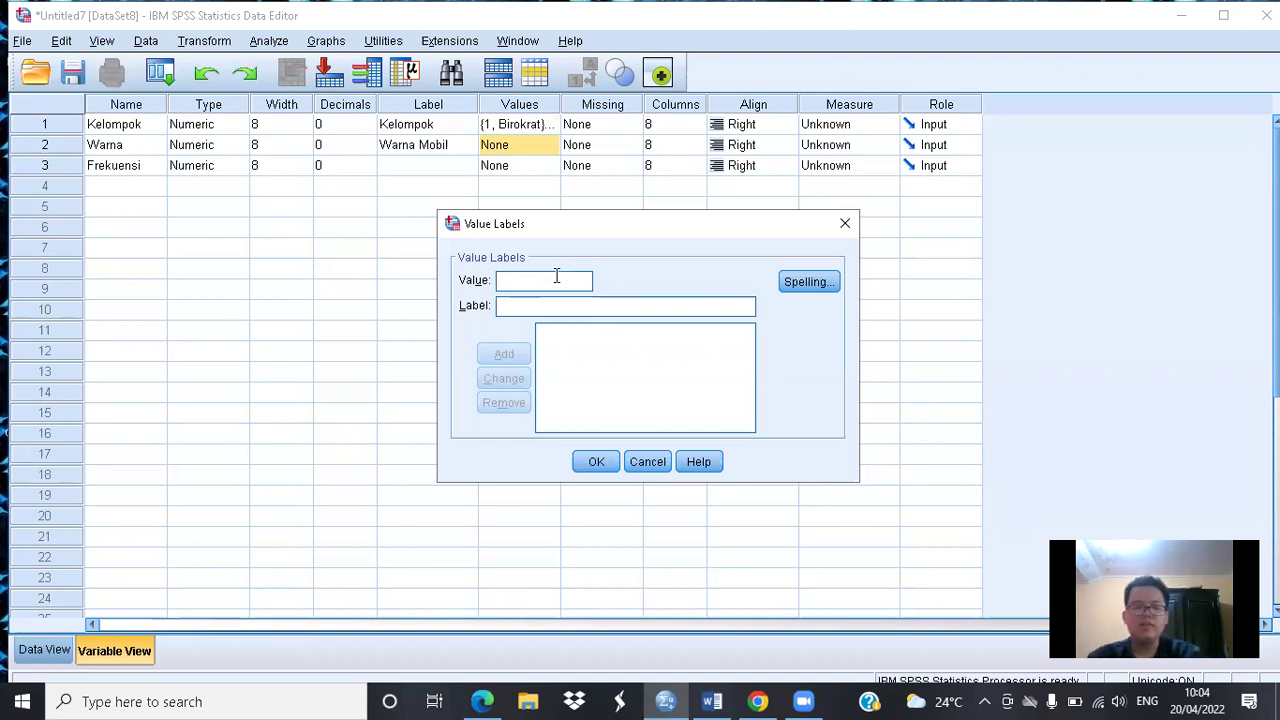
click(845, 223)
click(714, 701)
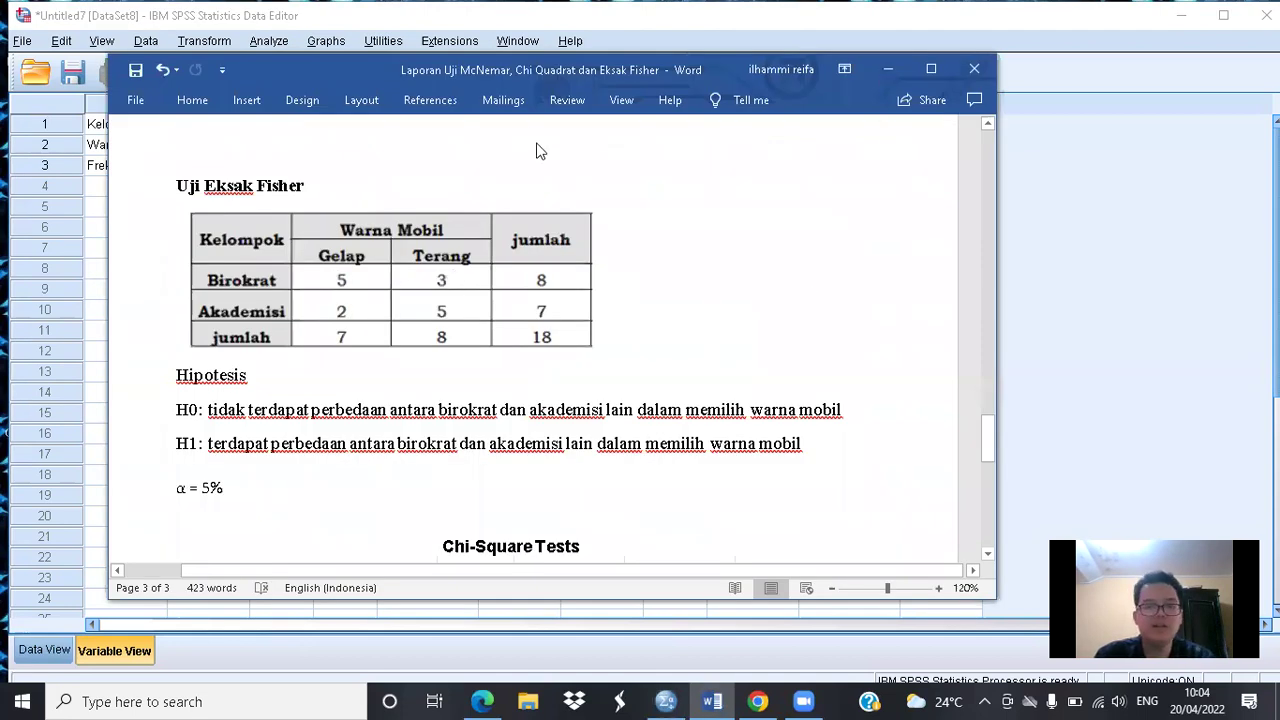
key(alt+Tab)
text(1)
click(607, 307)
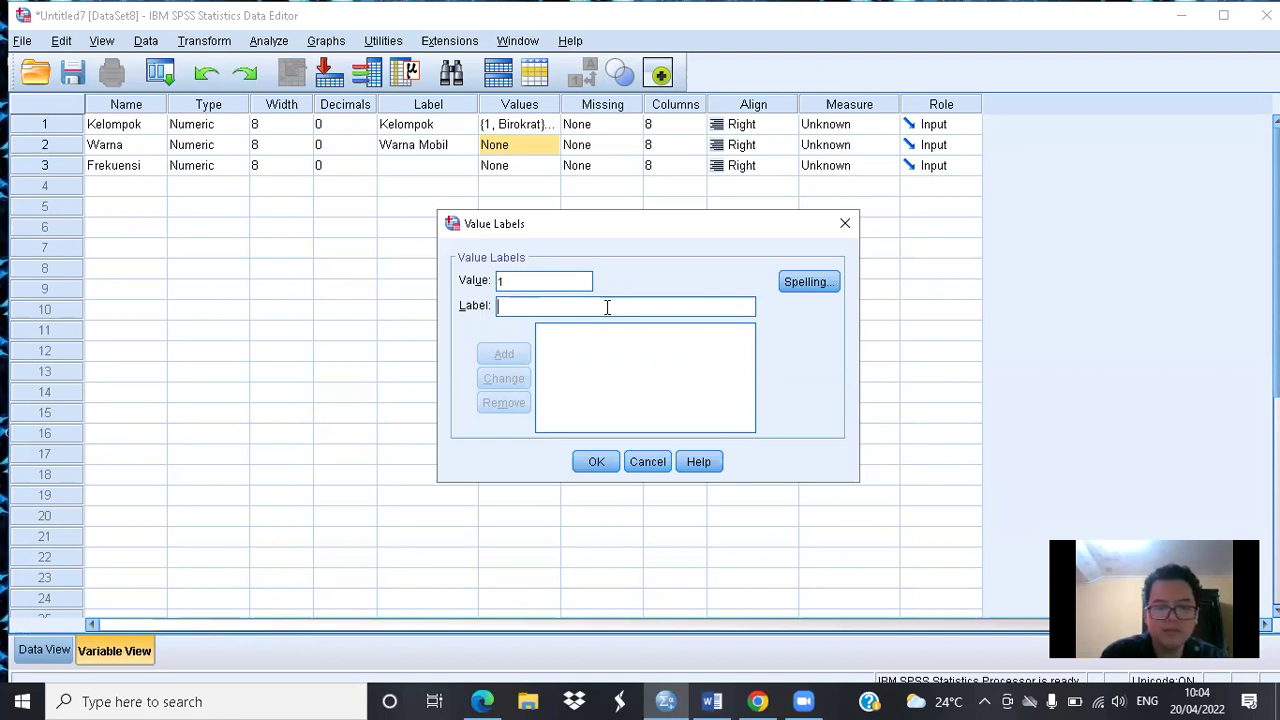
text(Gelap)
click(504, 353)
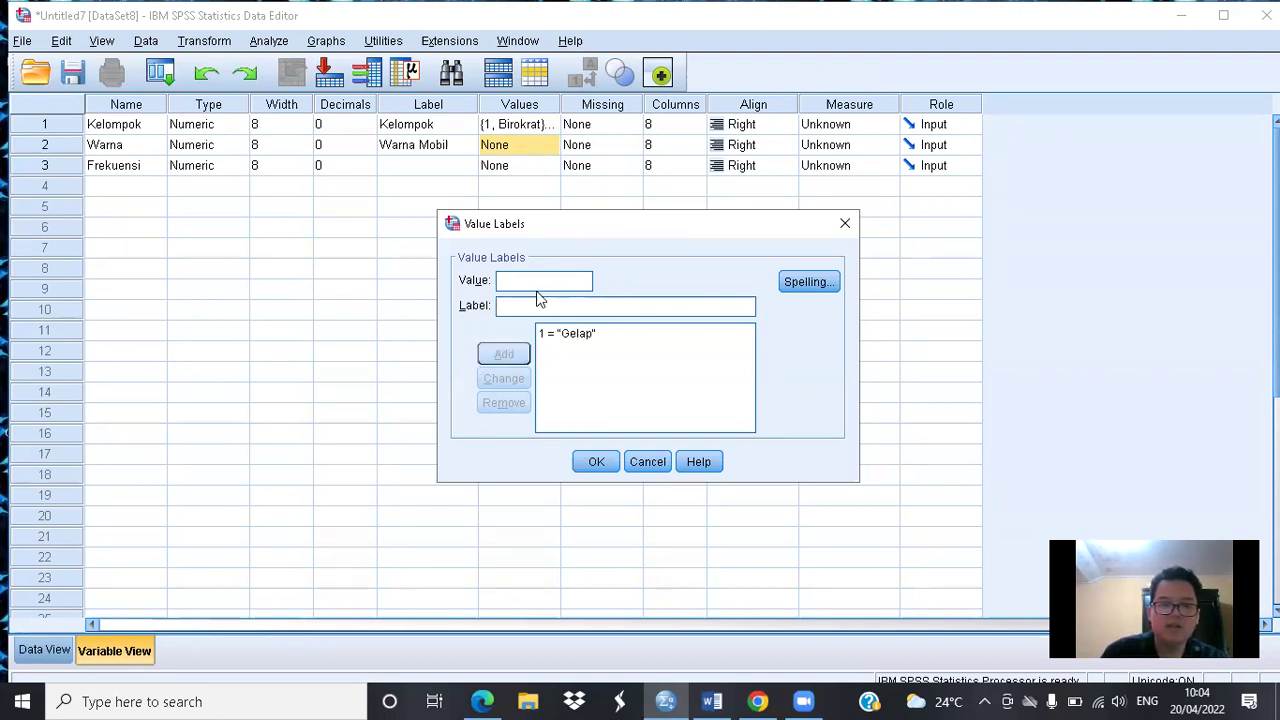
Step: Add the value label 2 = Terang to the Warna variable and apply its value labels
text(2)
click(549, 305)
text(Tera)
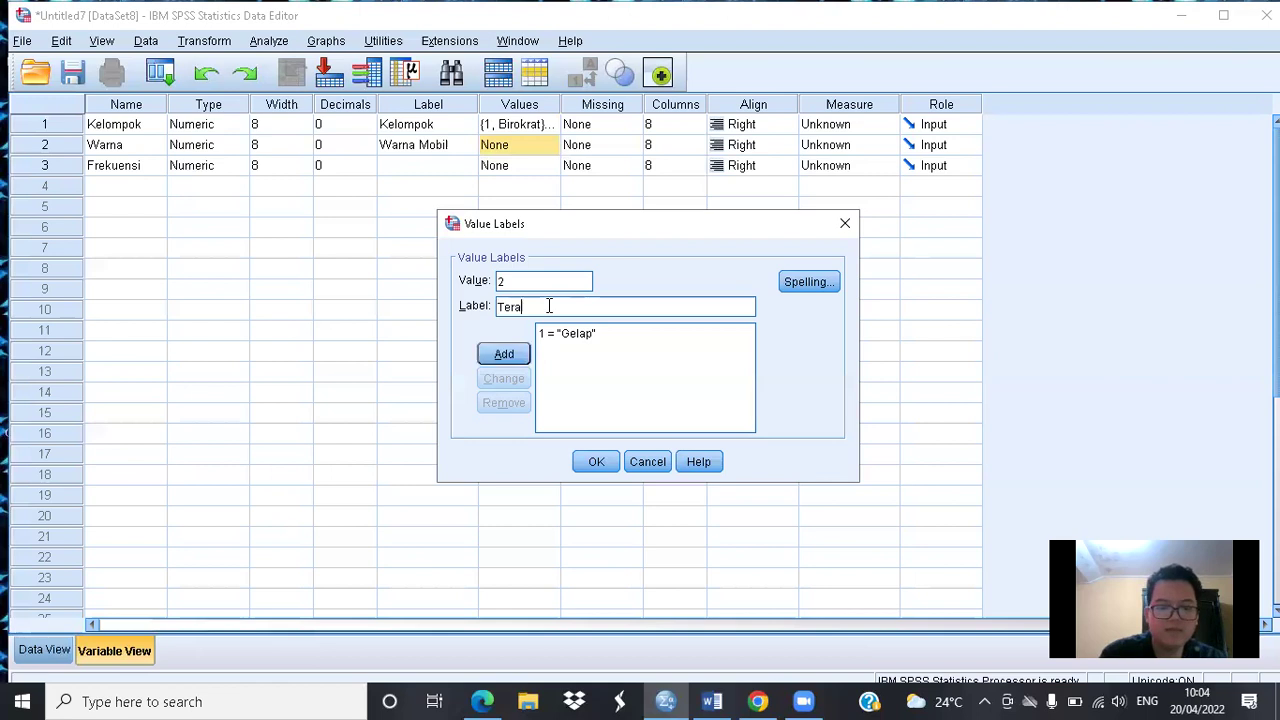
text(ng)
click(504, 353)
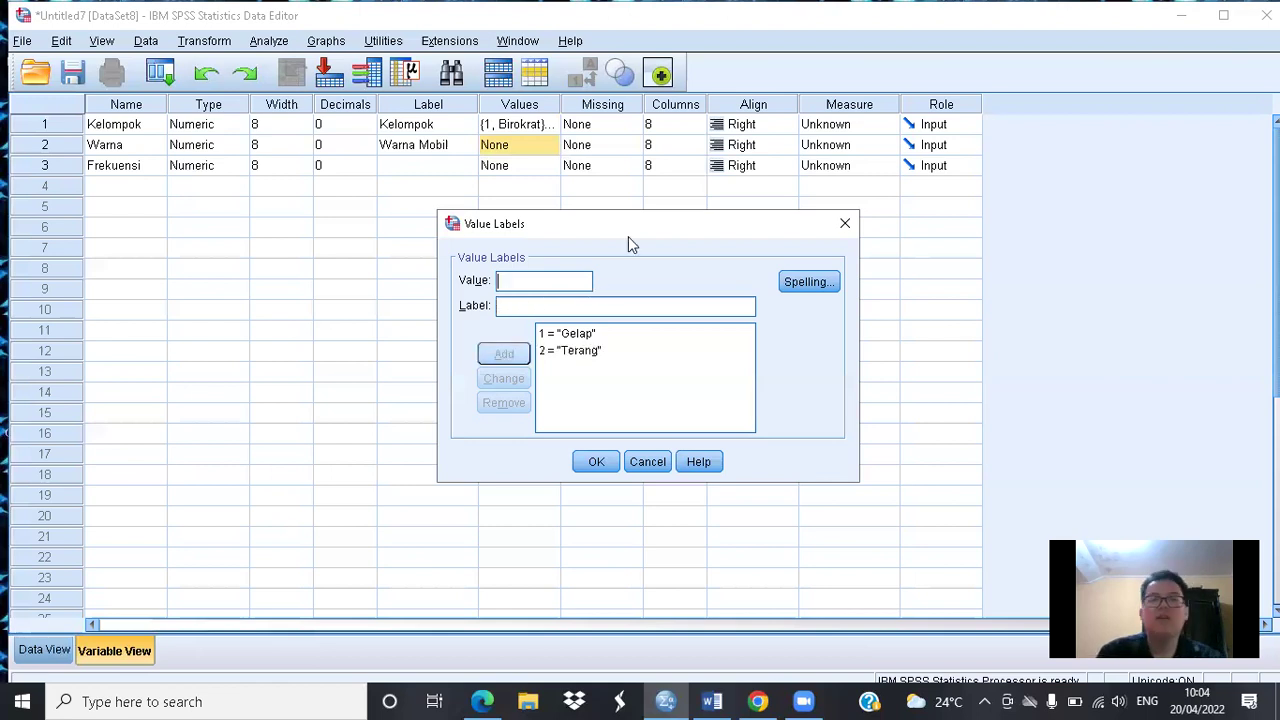
click(615, 458)
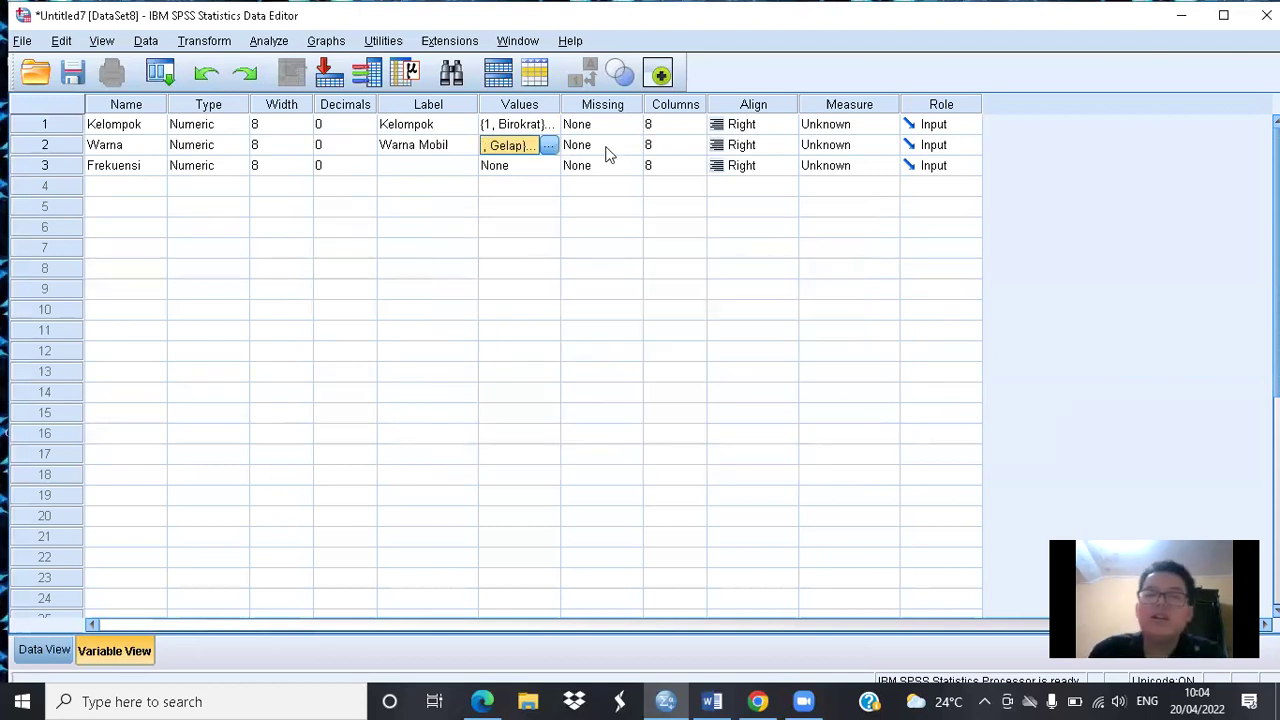
Step: Set the measurement level of Kelompok and Warna to Nominal and of Frekuensi to Scale
click(667, 148)
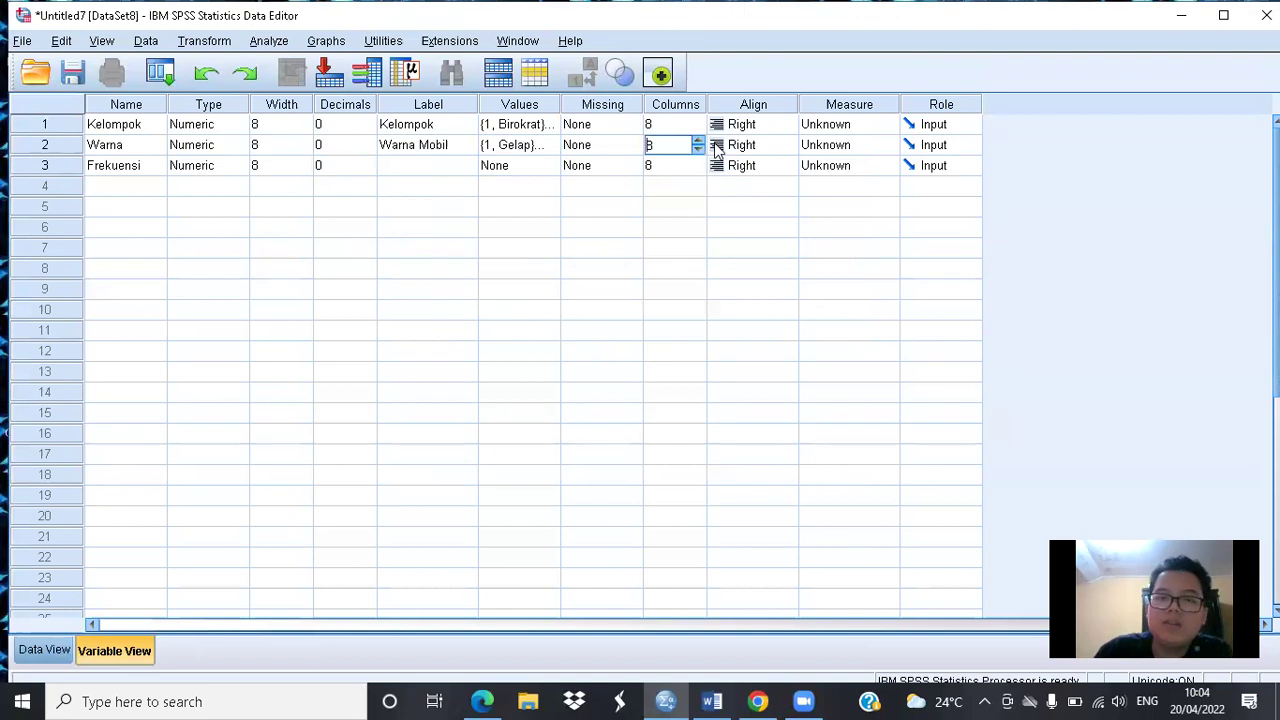
click(826, 148)
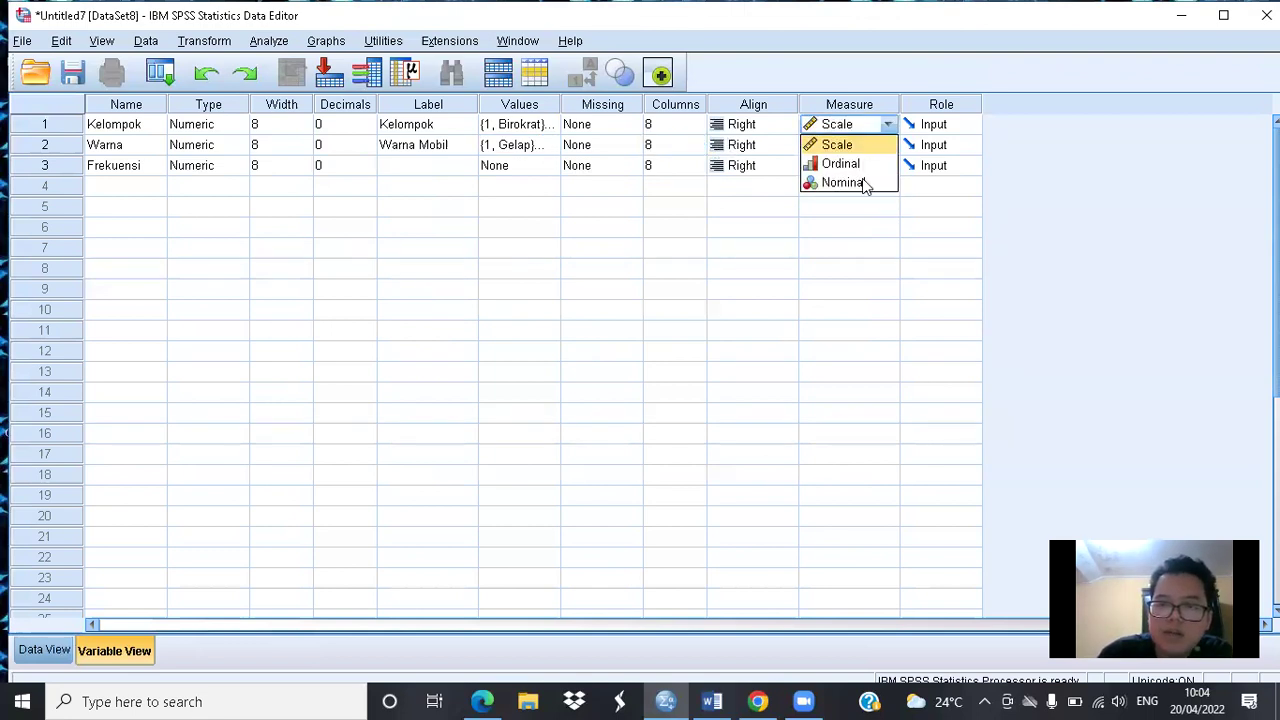
click(889, 150)
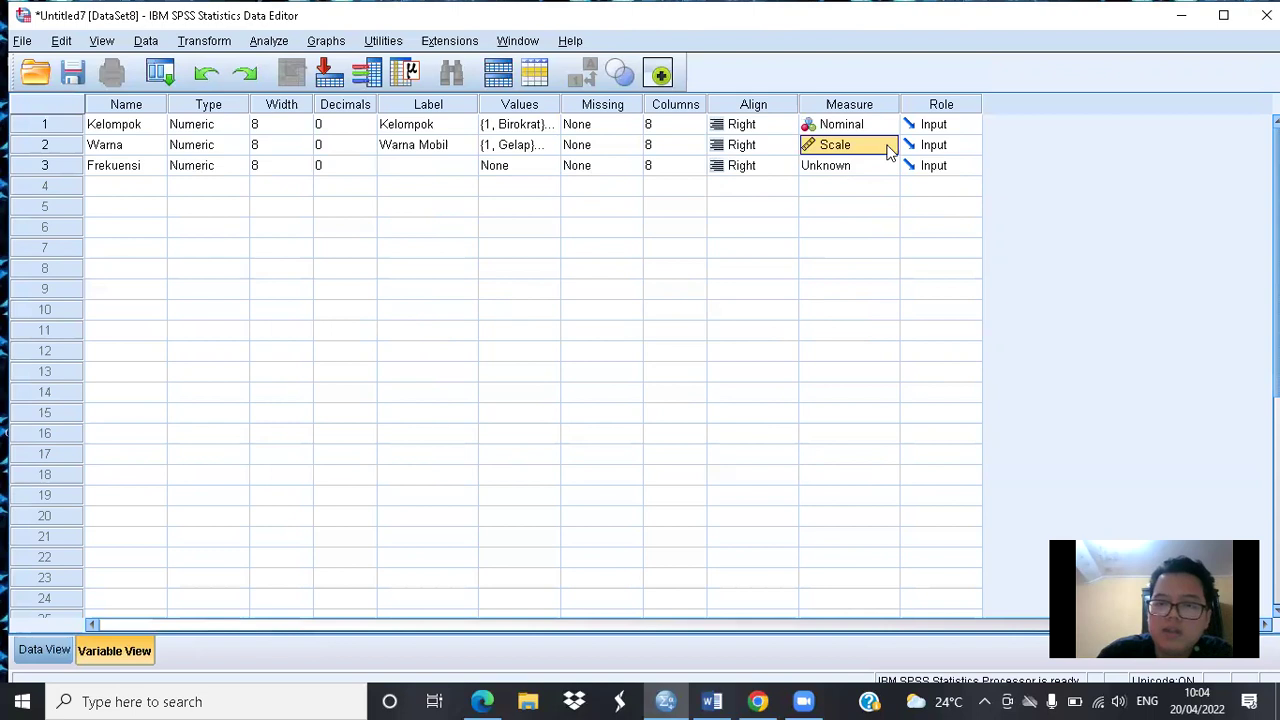
click(889, 150)
click(867, 201)
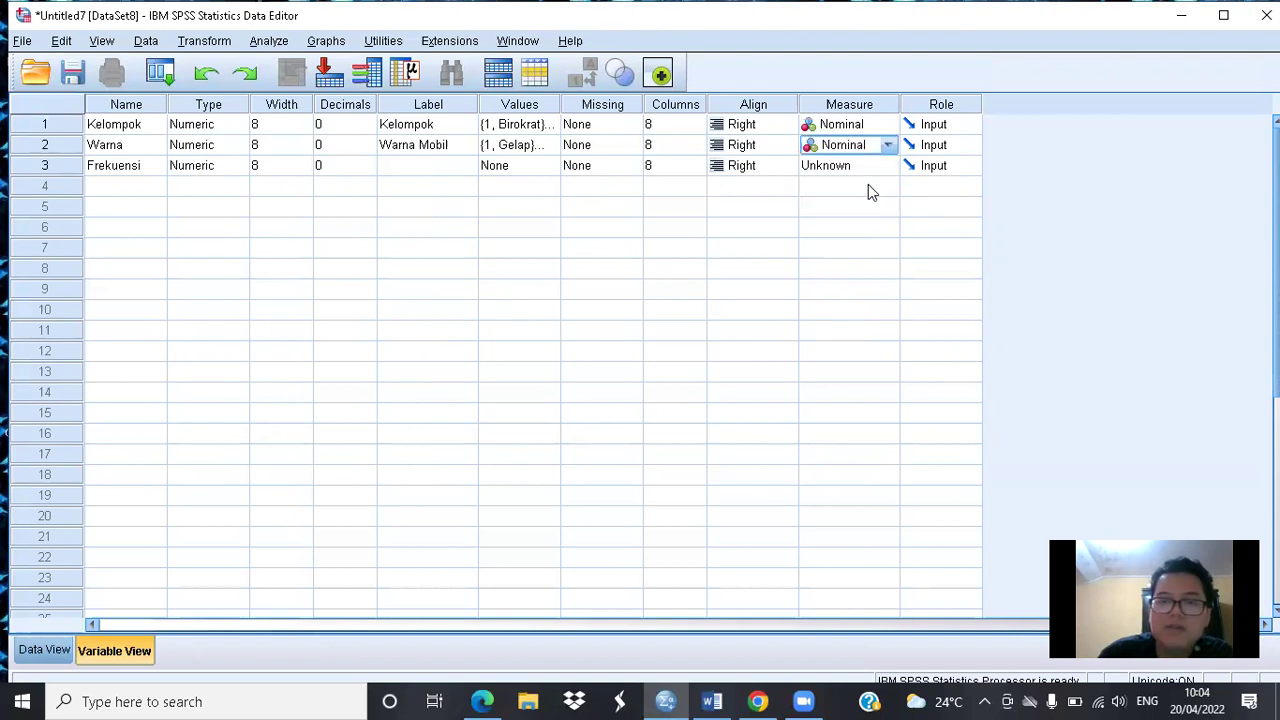
click(867, 170)
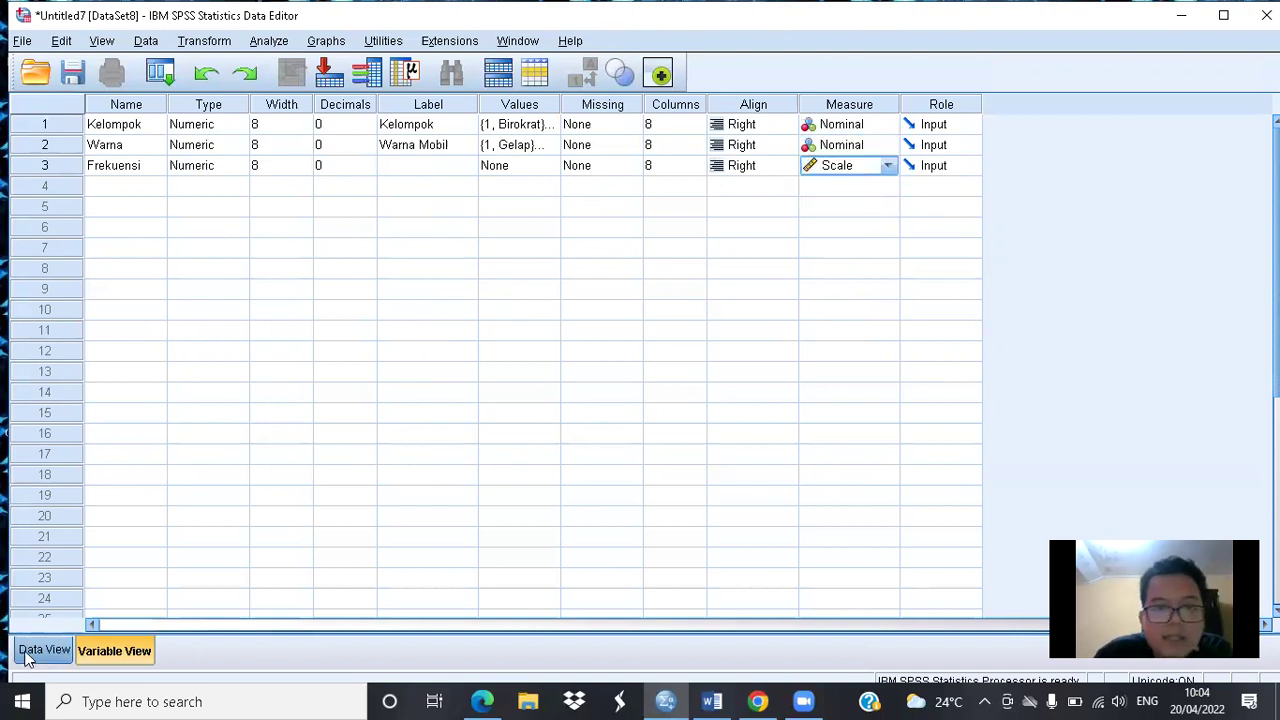
Step: Enter the first data case as Kelompok 1, Warna 1 and Frekuensi 5, taking the frequency from the Word report's table
click(30, 651)
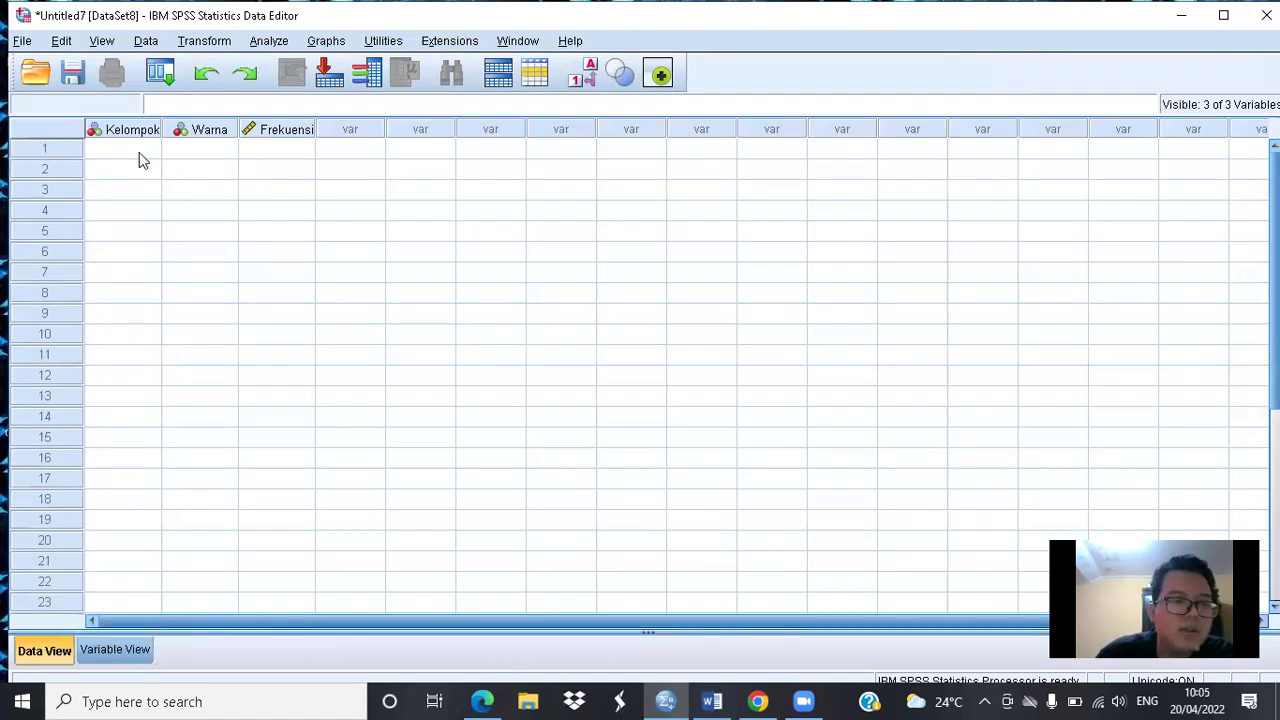
click(143, 160)
text(1)
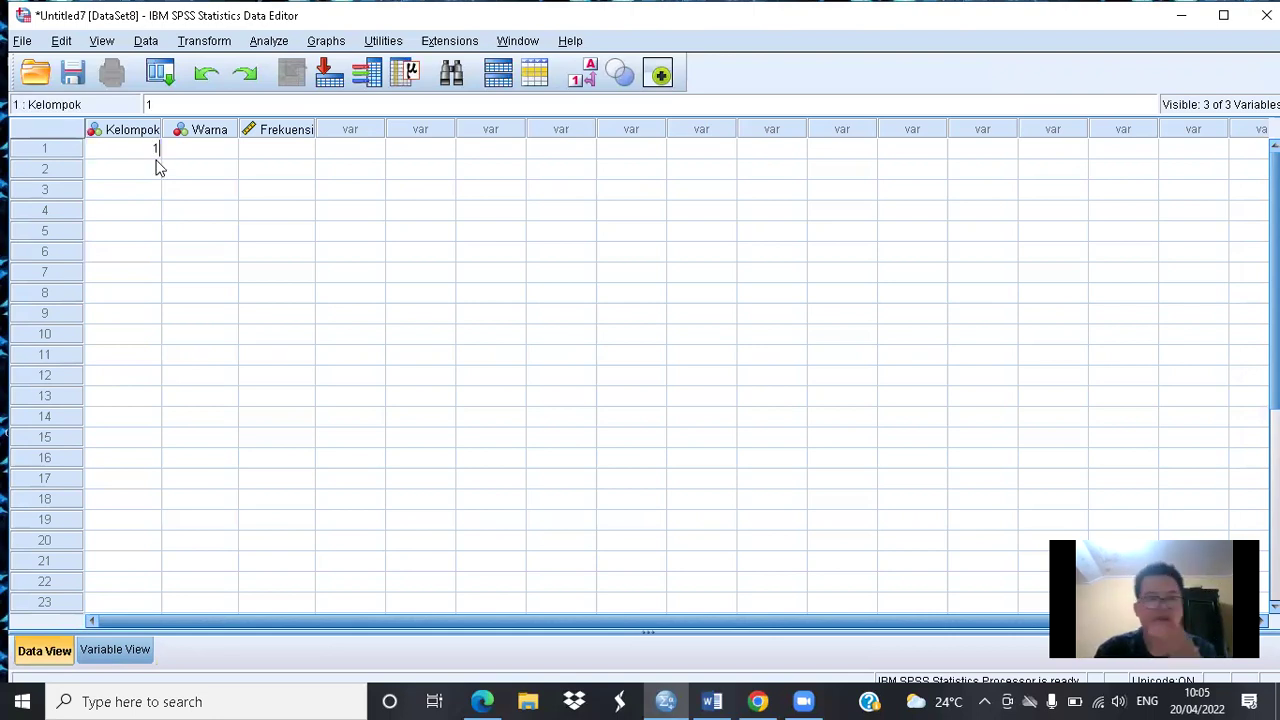
key(Tab)
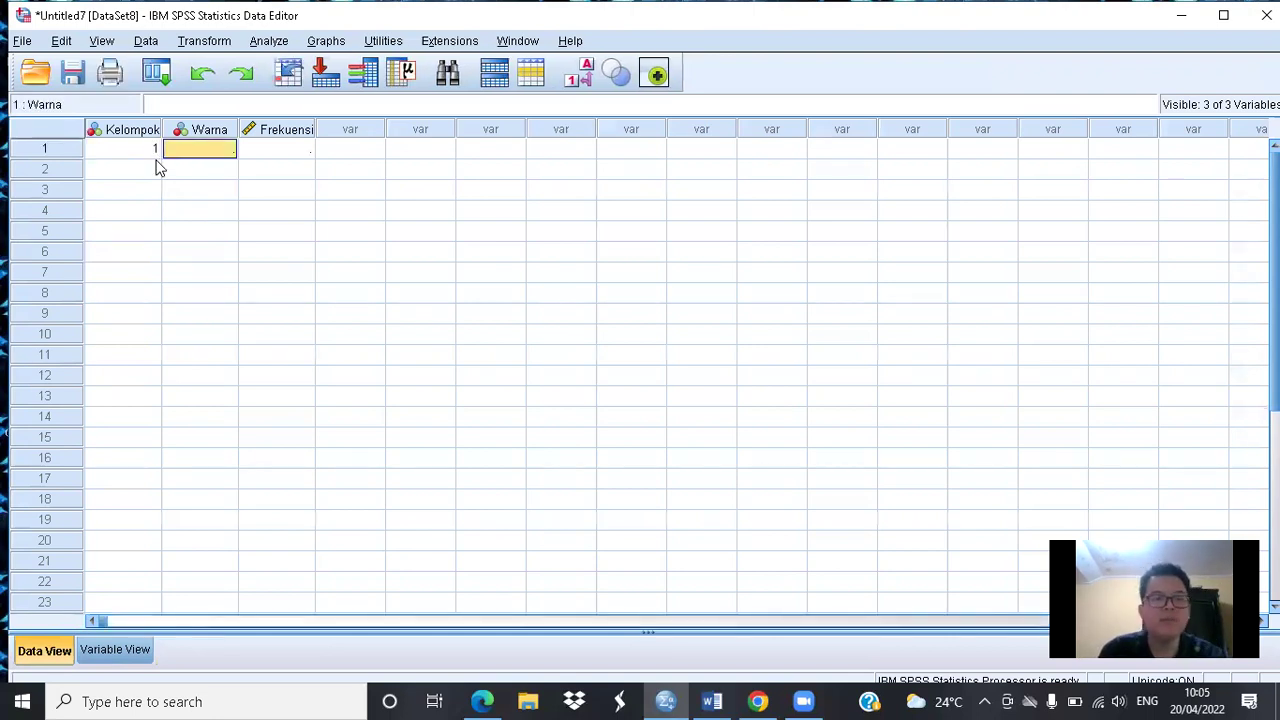
text(1)
key(Tab)
click(712, 701)
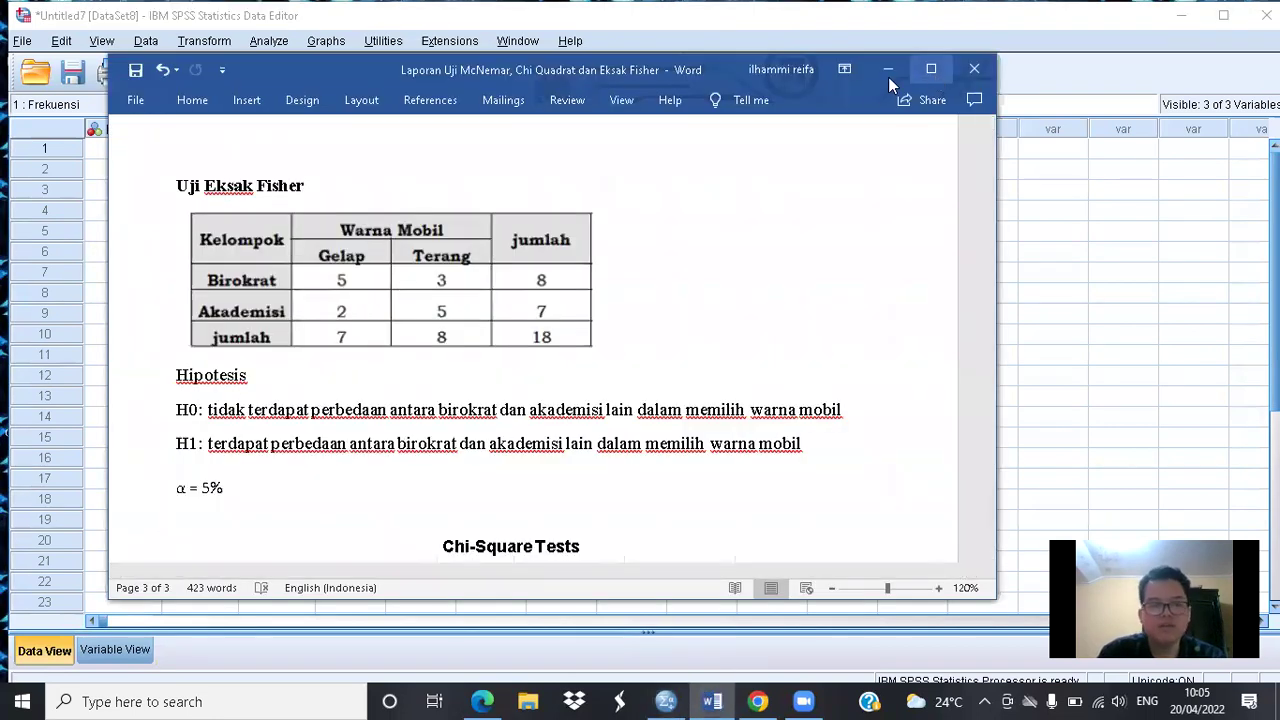
click(888, 77)
text(5)
Step: Enter the second data case as Kelompok 1, Warna 2 and Frekuensi 3, checking the frequency in the Word report
click(109, 163)
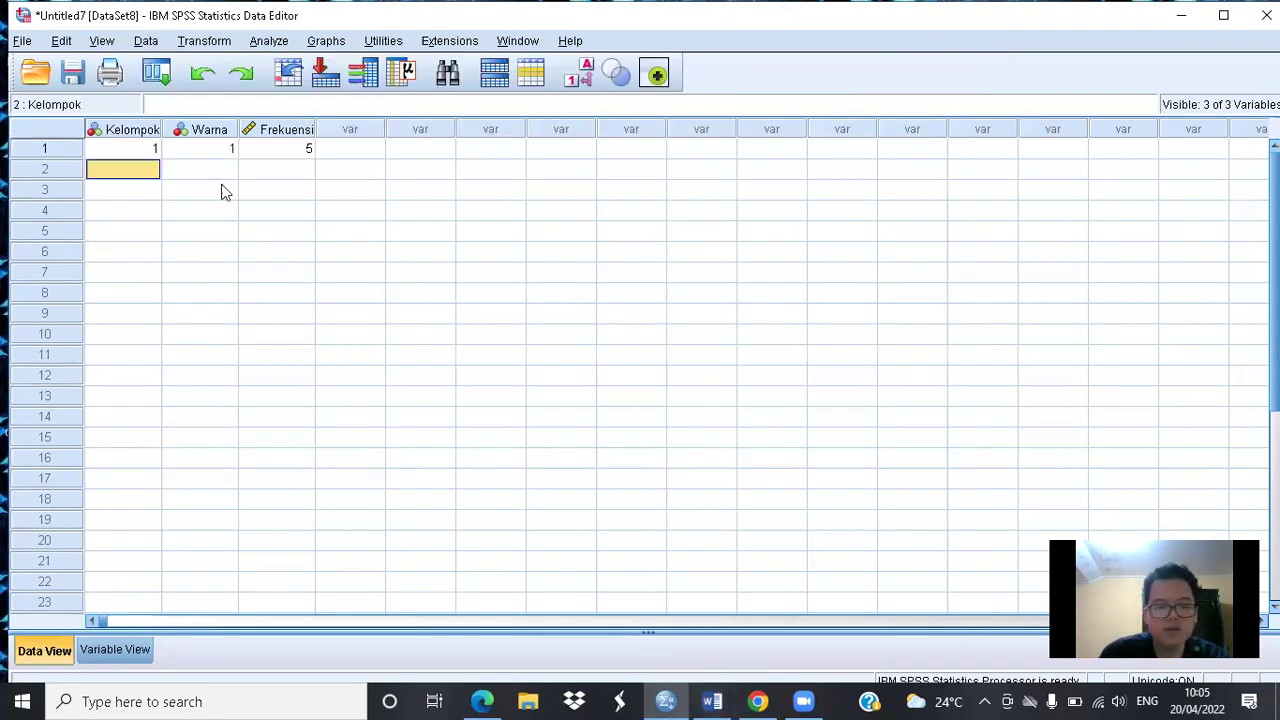
text(1)
key(Tab)
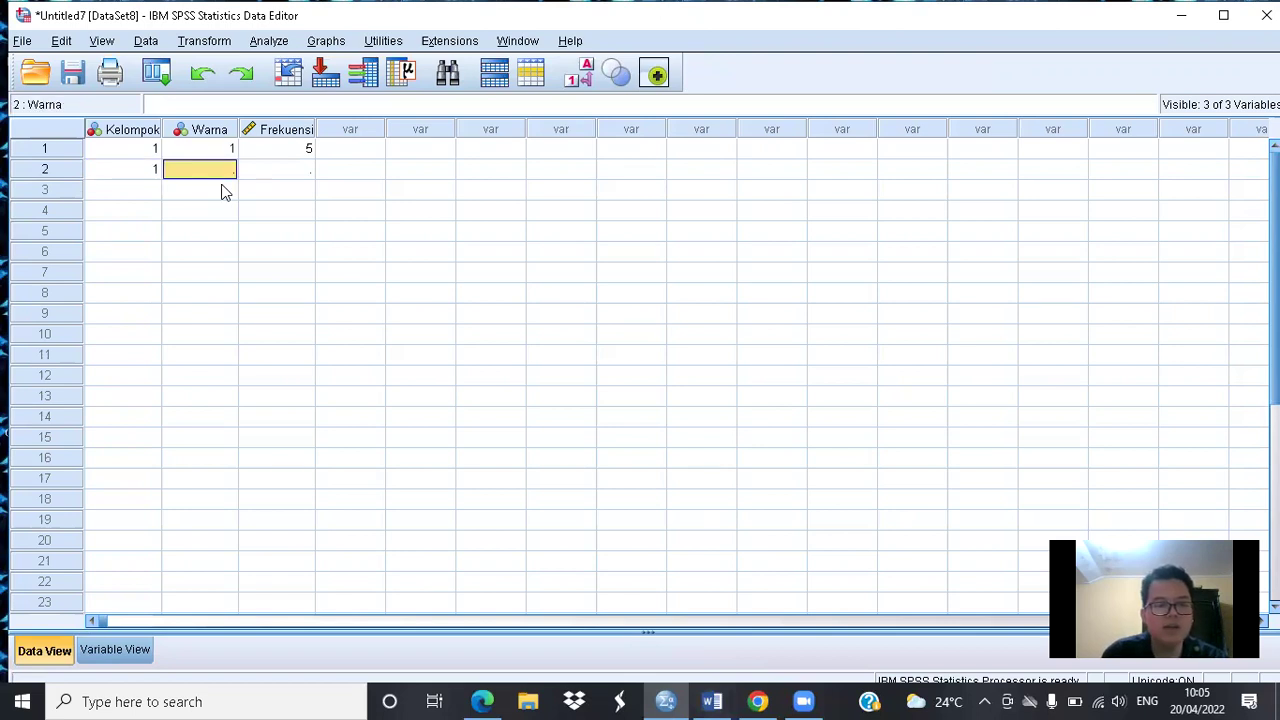
text(2)
key(Tab)
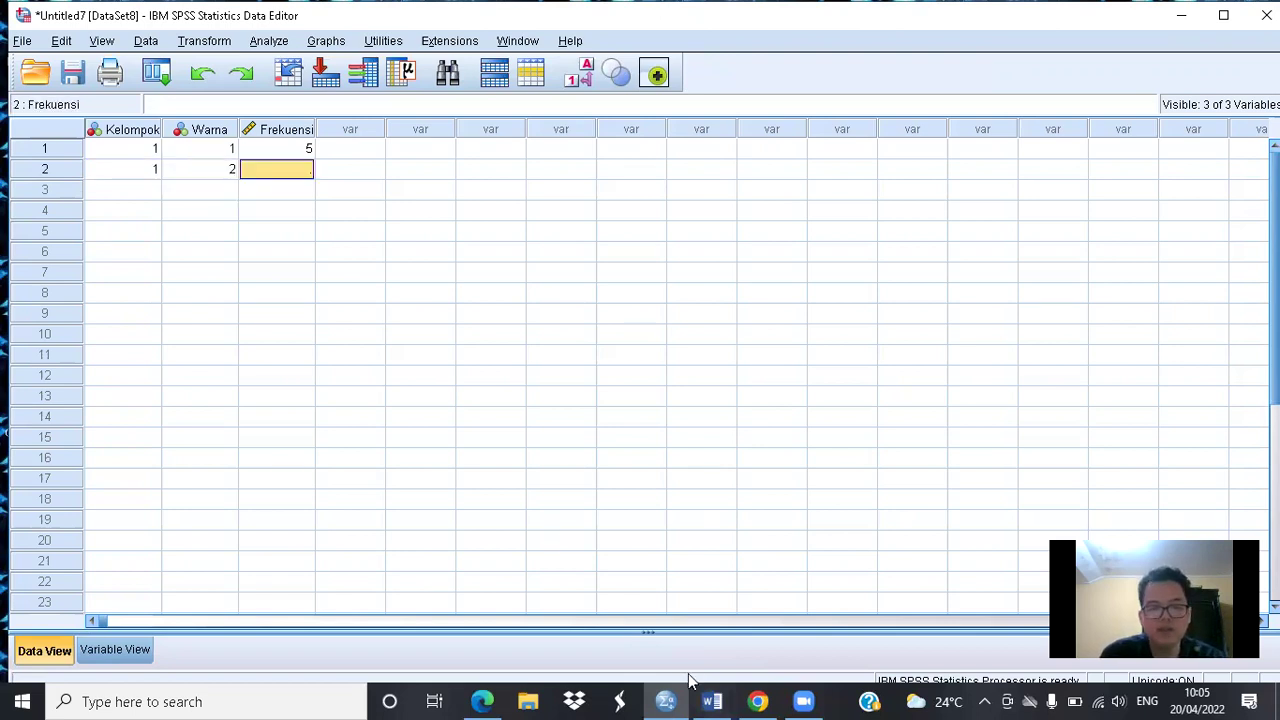
click(714, 701)
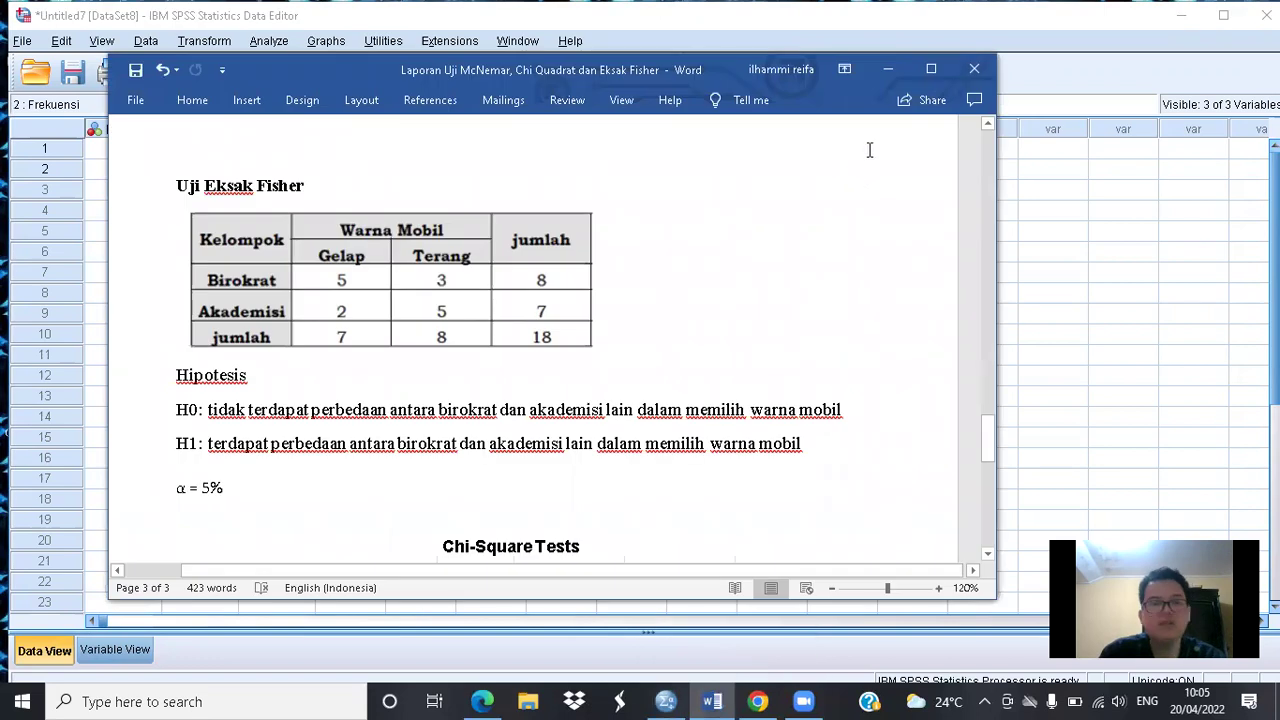
click(887, 70)
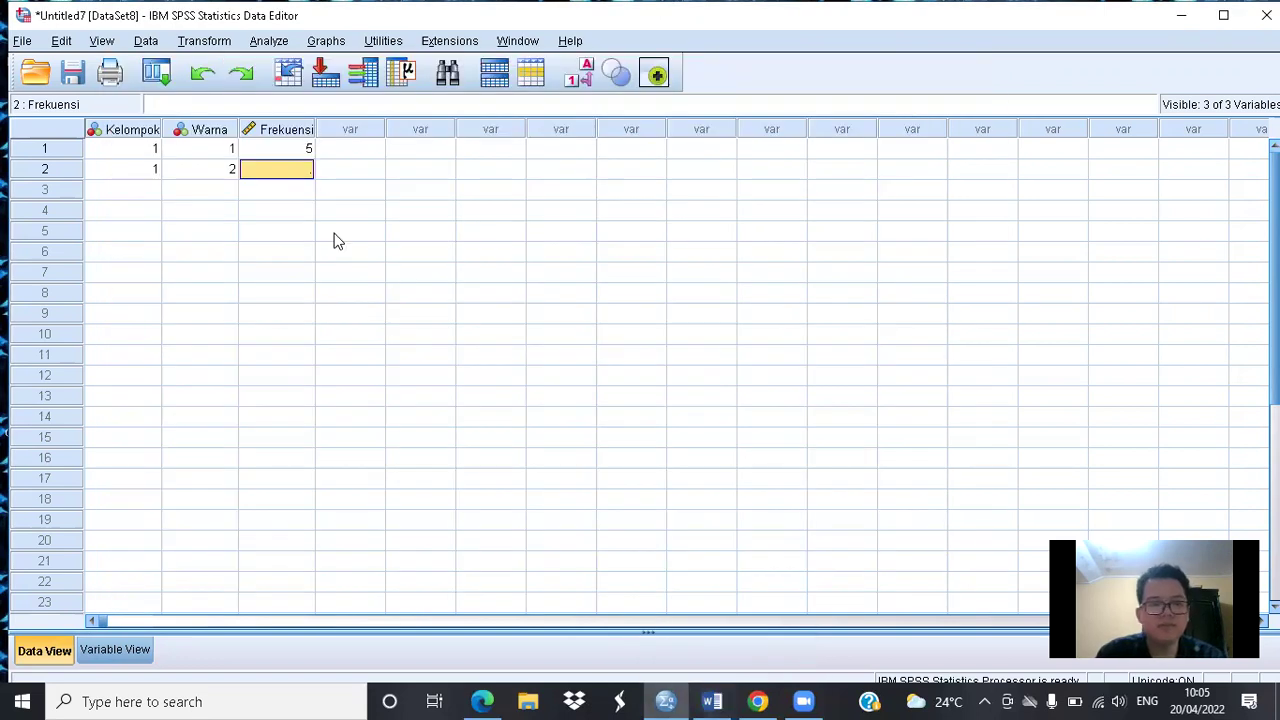
text(3)
Step: Enter the third data case as Kelompok 2, Warna 1 and Frekuensi 2, checking the frequency in the Word report
click(140, 188)
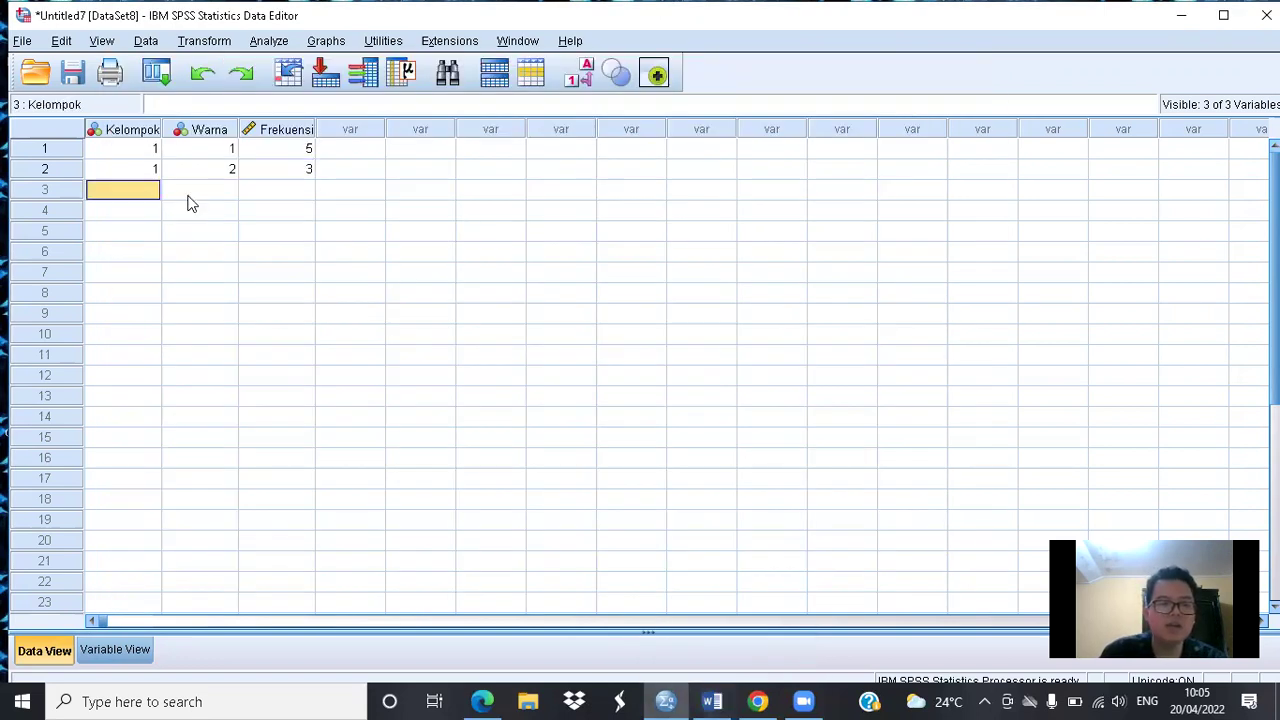
text(2)
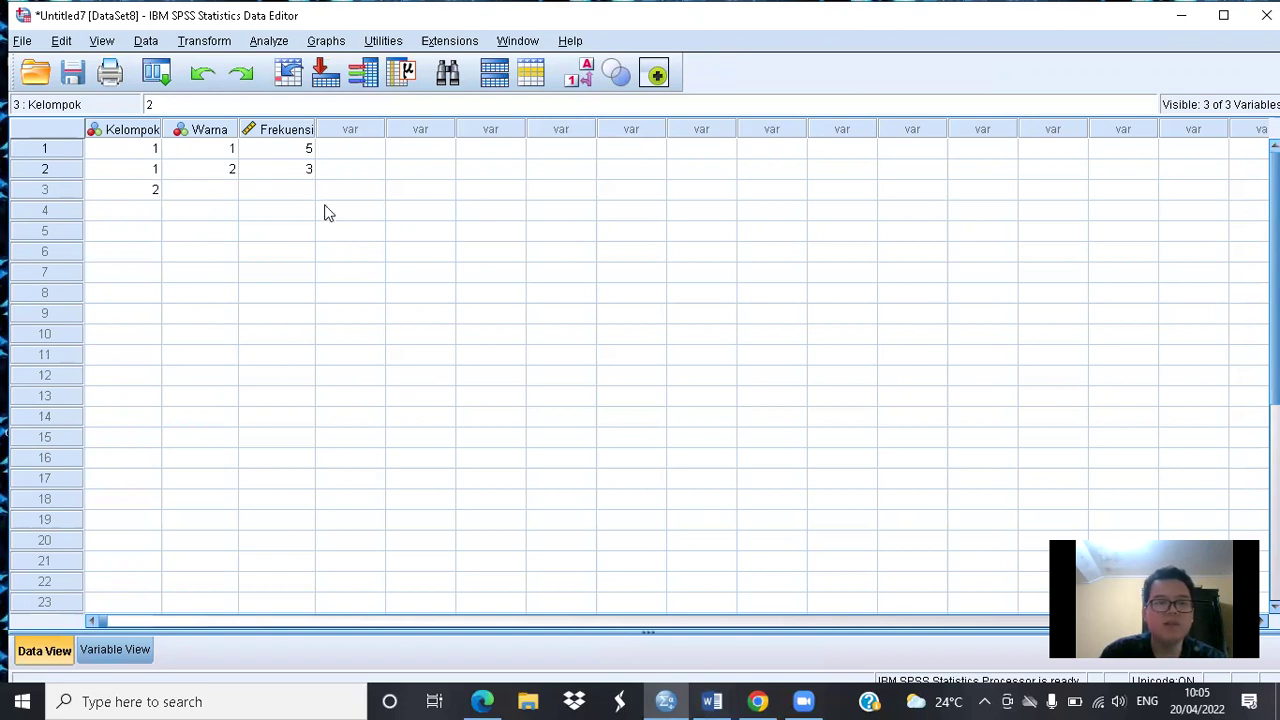
key(Tab)
text(1)
key(Tab)
key(alt+Tab)
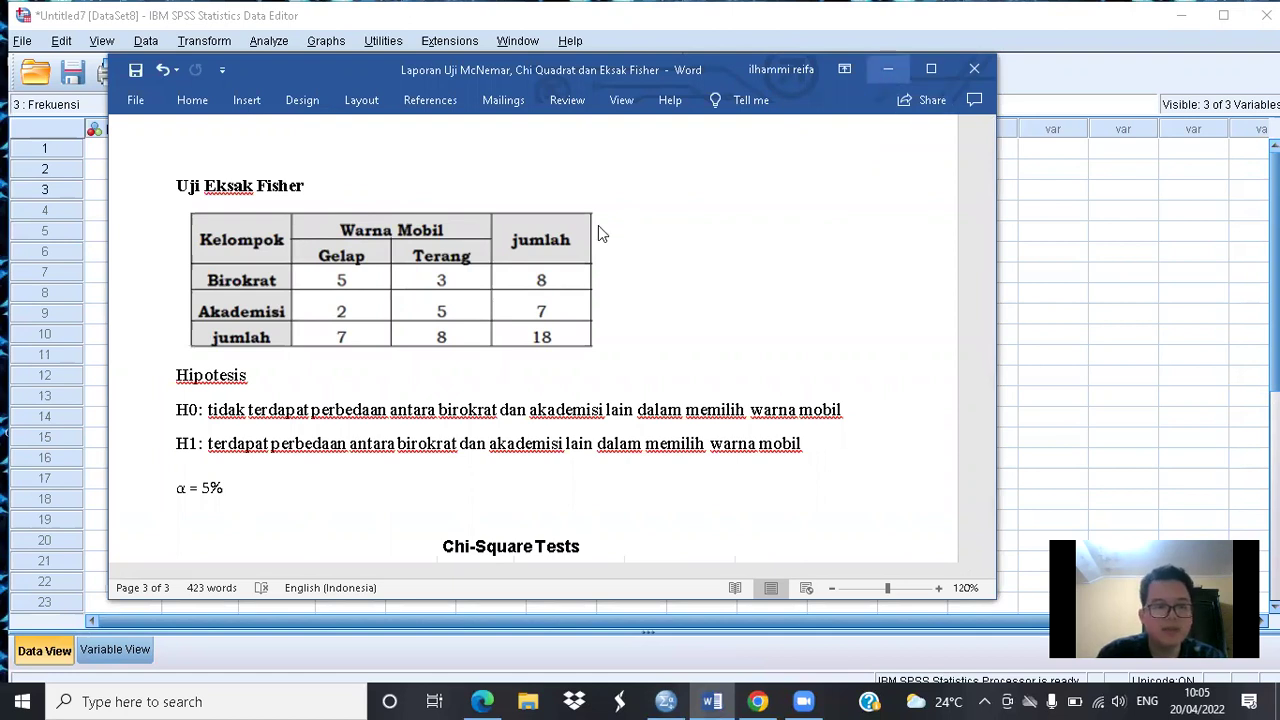
key(alt+Tab)
text(2)
key(Return)
Step: Enter the fourth data case as Kelompok 2, Warna 2 and Frekuensi 5
text(2)
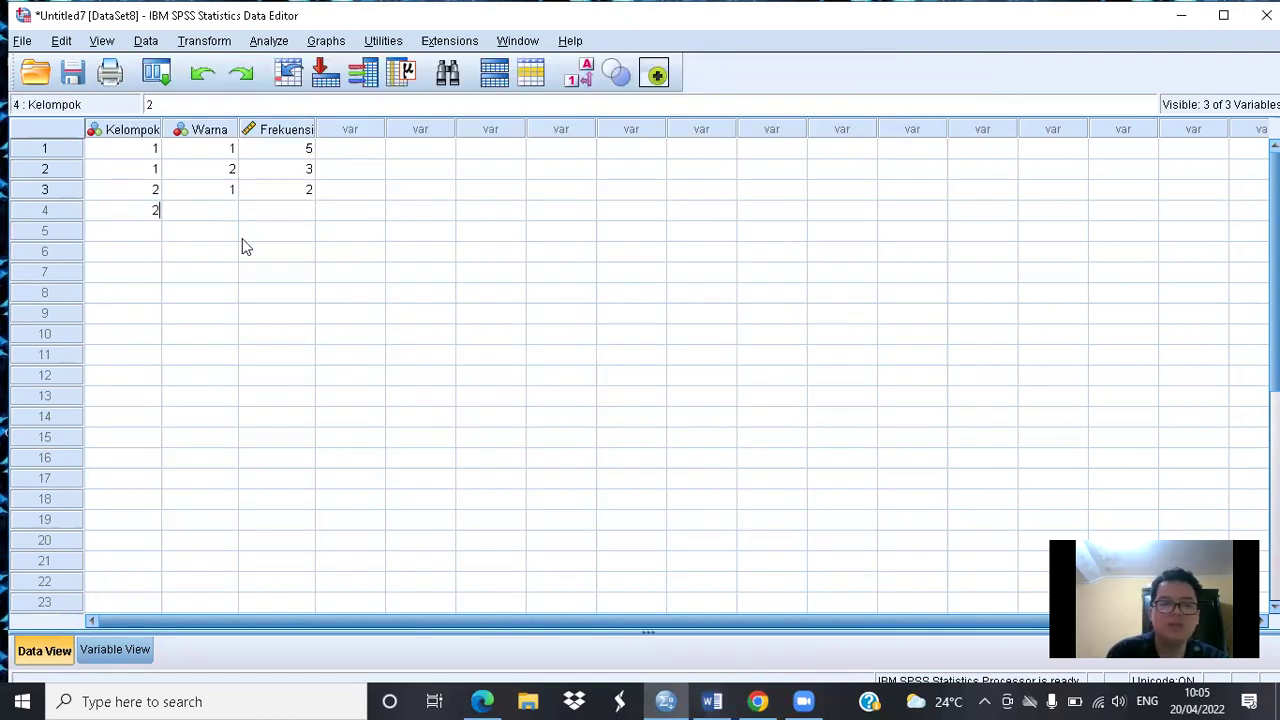
key(Tab)
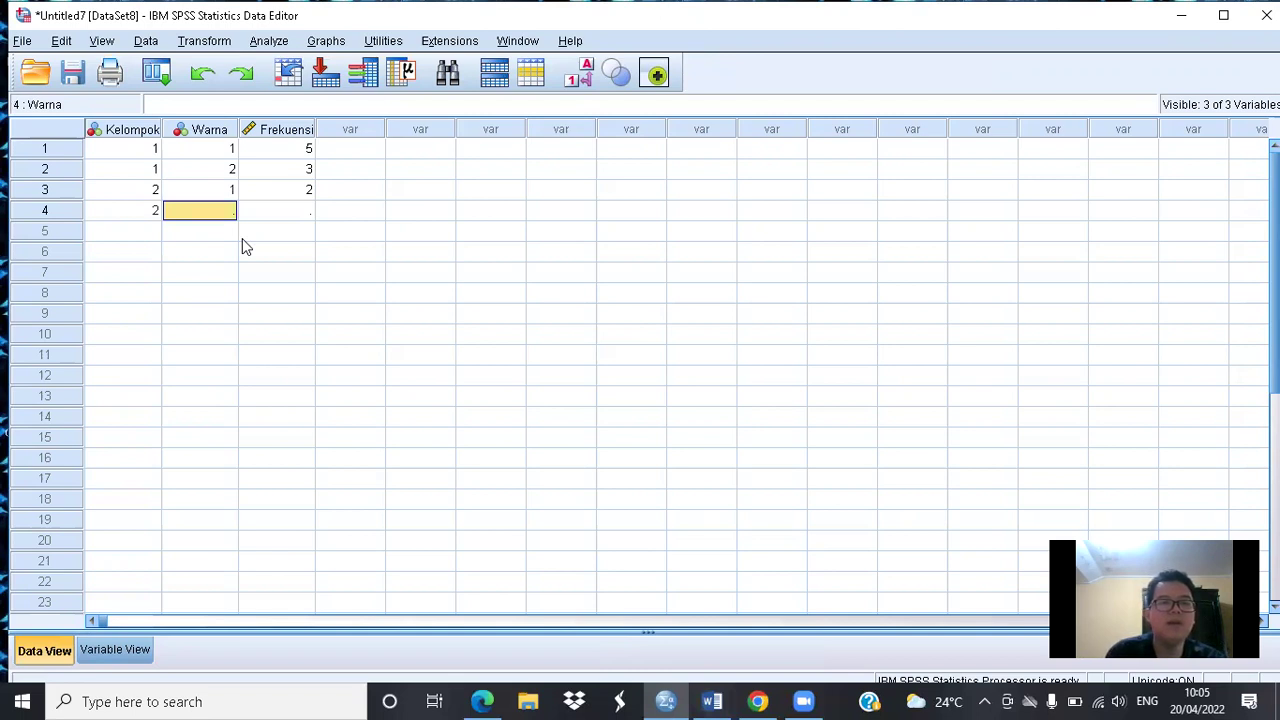
text(2)
key(Tab)
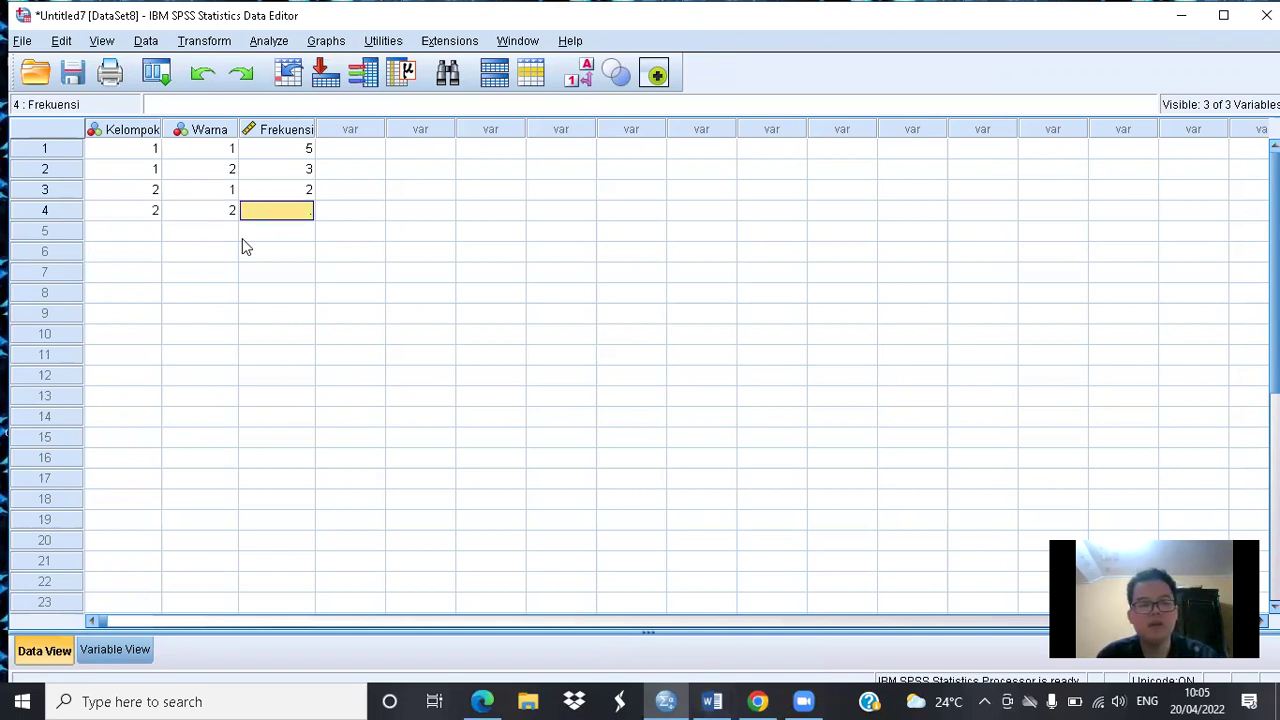
text(5)
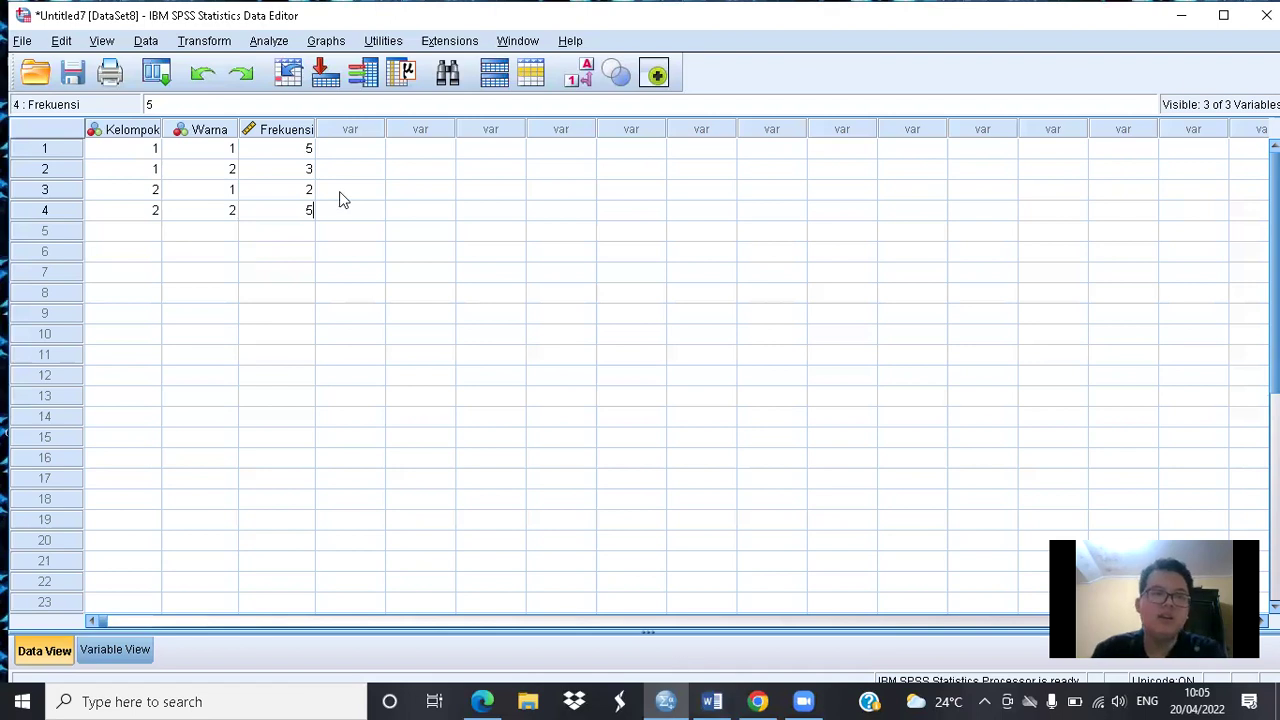
Step: Weight the cases by the Frekuensi variable
click(145, 41)
click(505, 330)
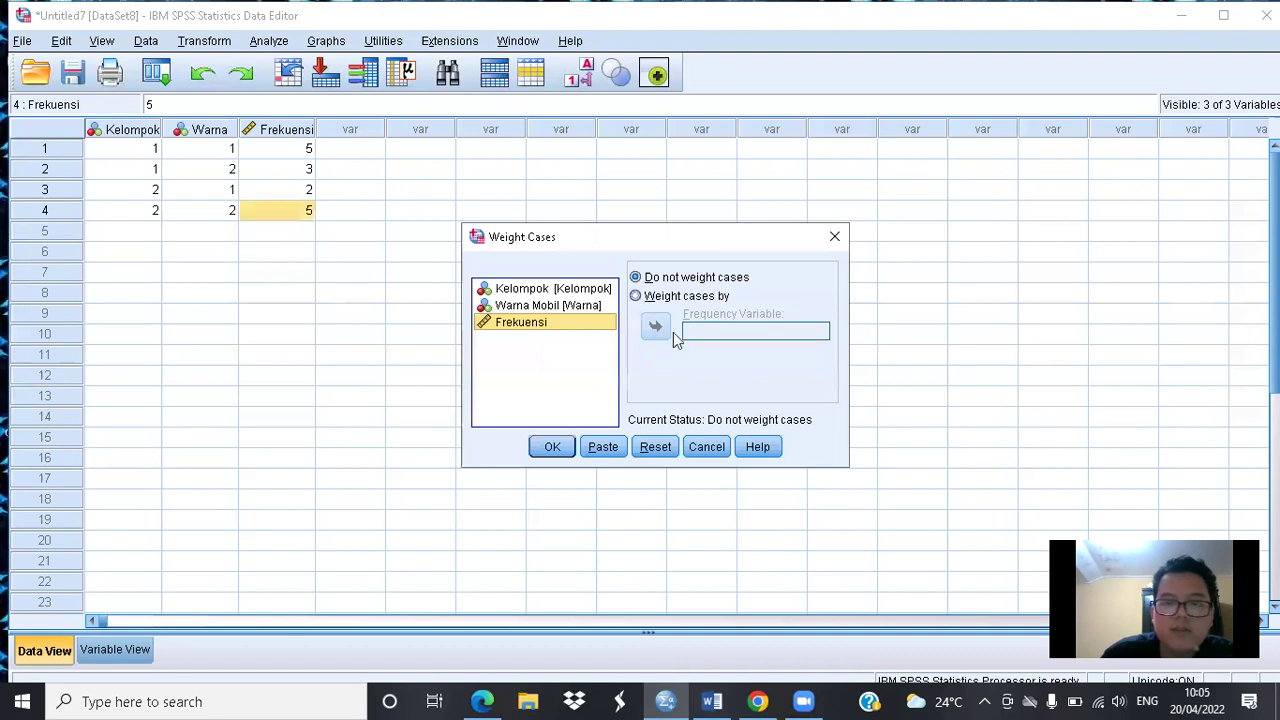
click(655, 327)
click(552, 447)
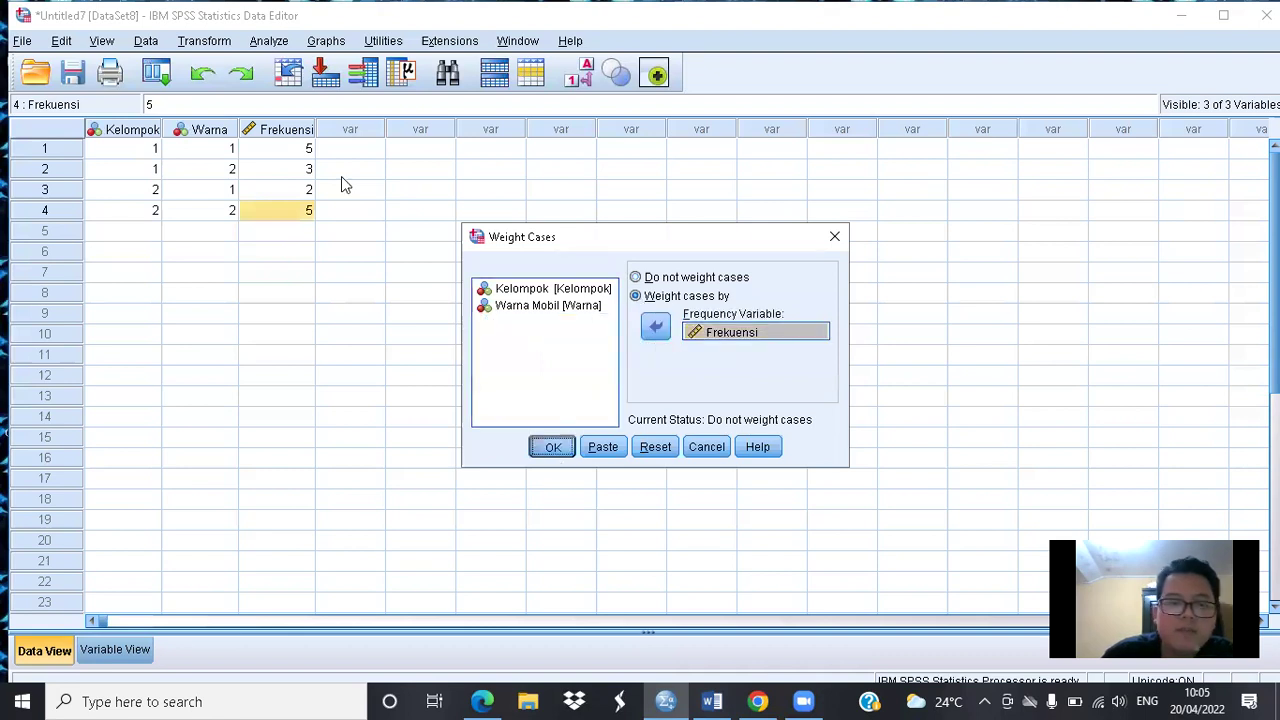
Step: Set up a Crosstabs analysis with Kelompok in the rows and Warna Mobil in the columns
click(246, 52)
click(264, 44)
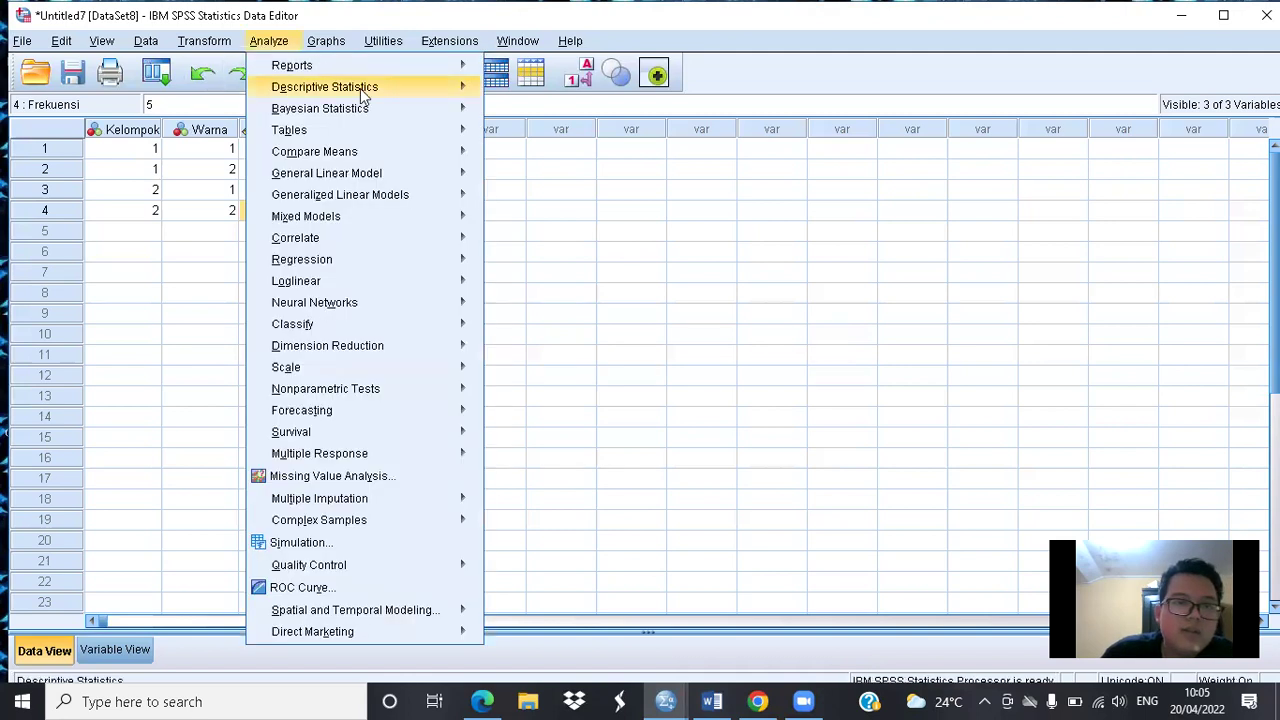
mouse_move(461, 95)
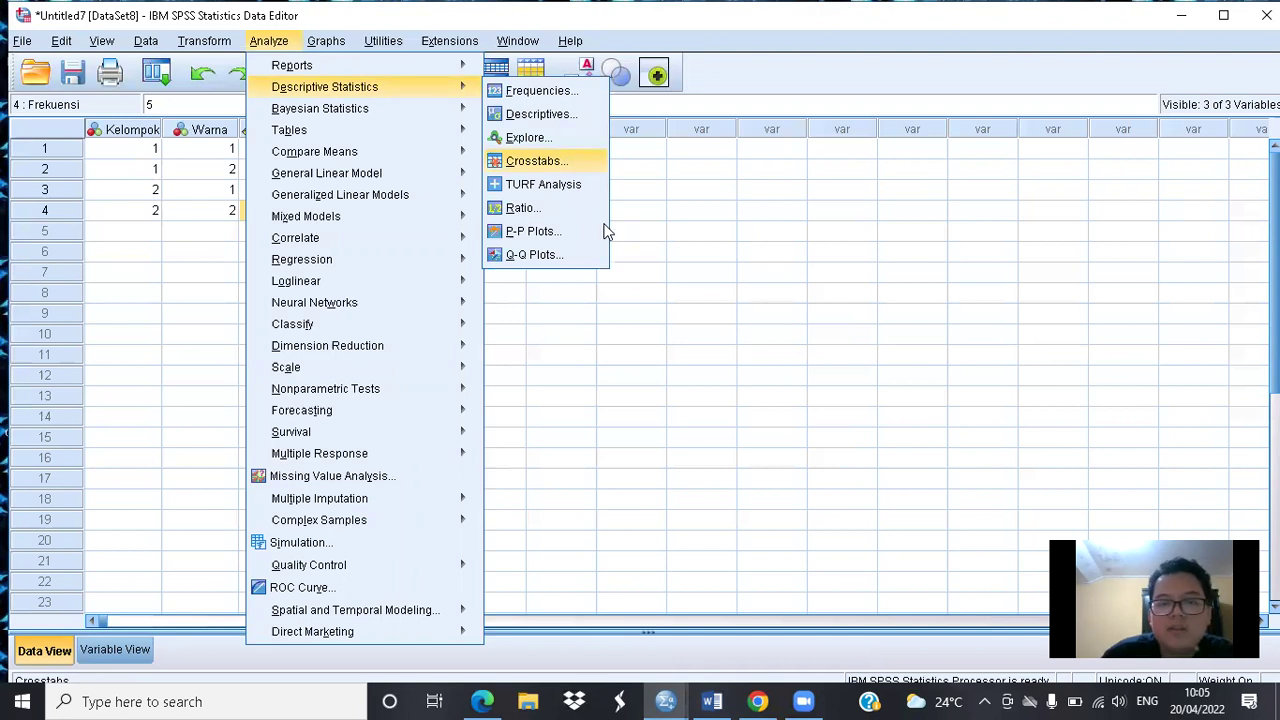
click(540, 161)
click(608, 224)
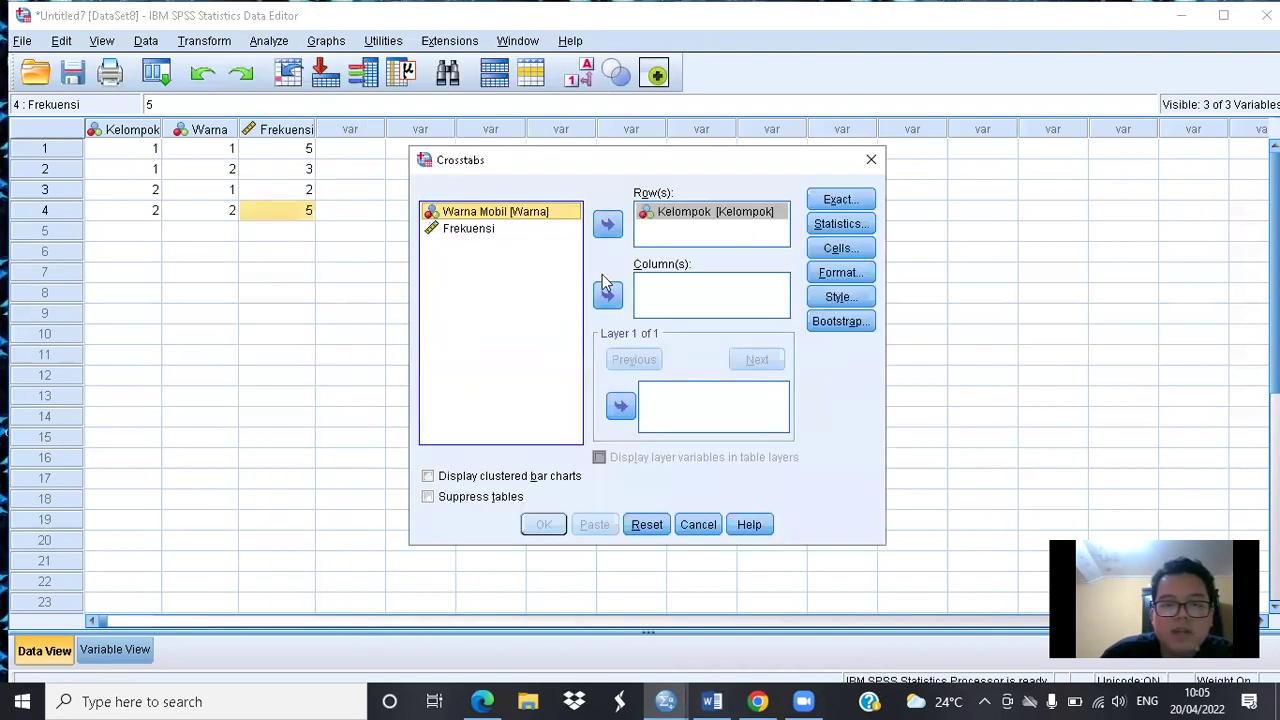
click(610, 297)
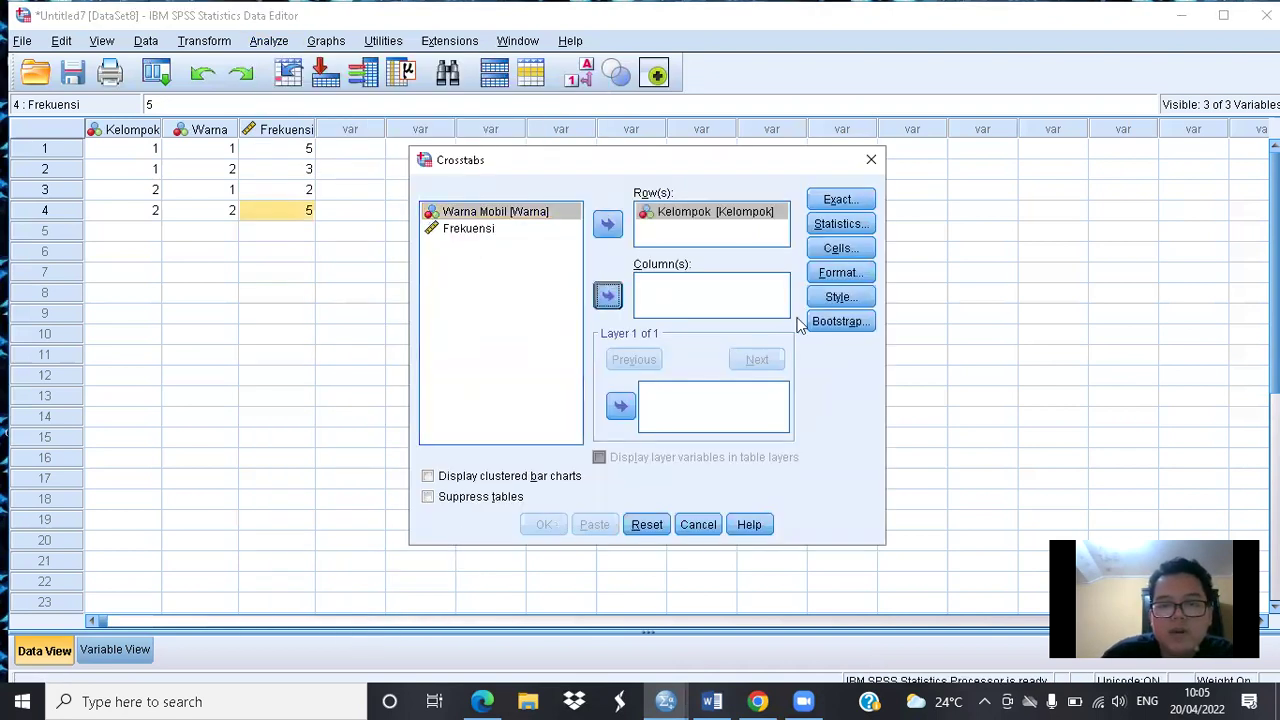
Step: Request the Chi-square statistic for the Kelompok by Warna Mobil crosstab
click(855, 226)
click(524, 228)
click(585, 491)
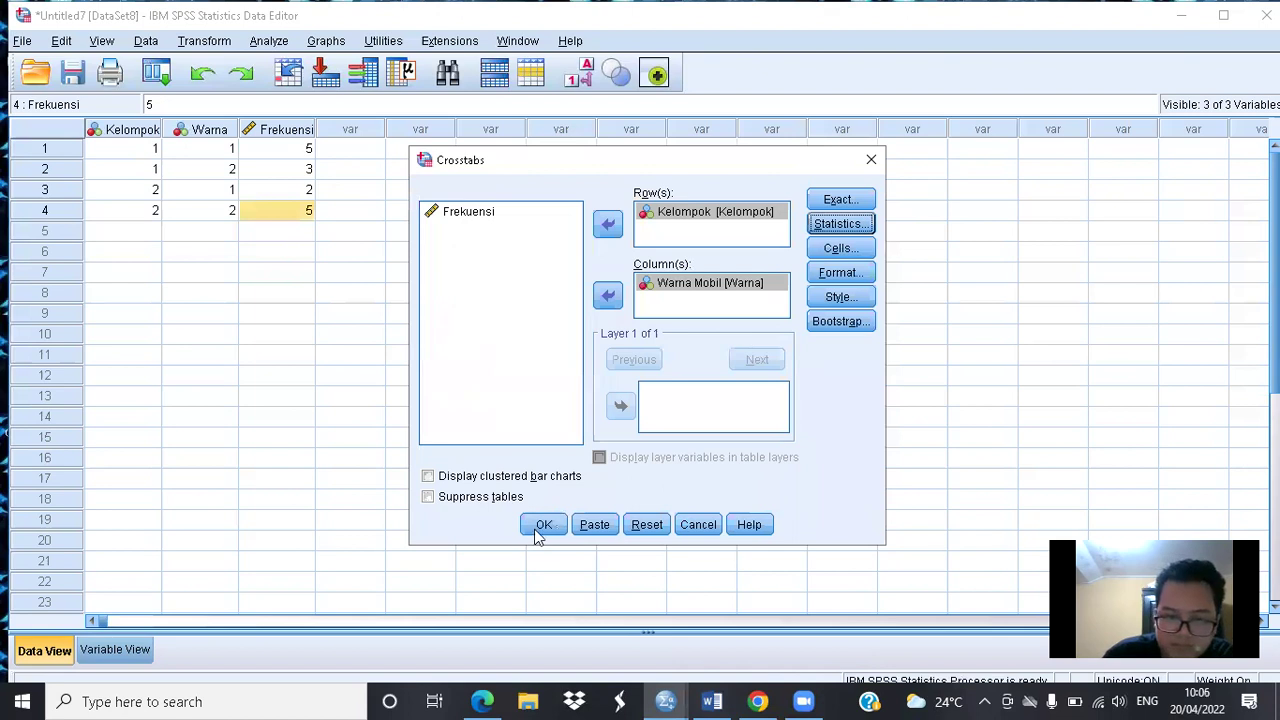
Step: Run the Kelompok by Warna Mobil crosstab and check the Fisher's Exact Test row in the Chi-Square Tests output, then minimize the output window
click(541, 528)
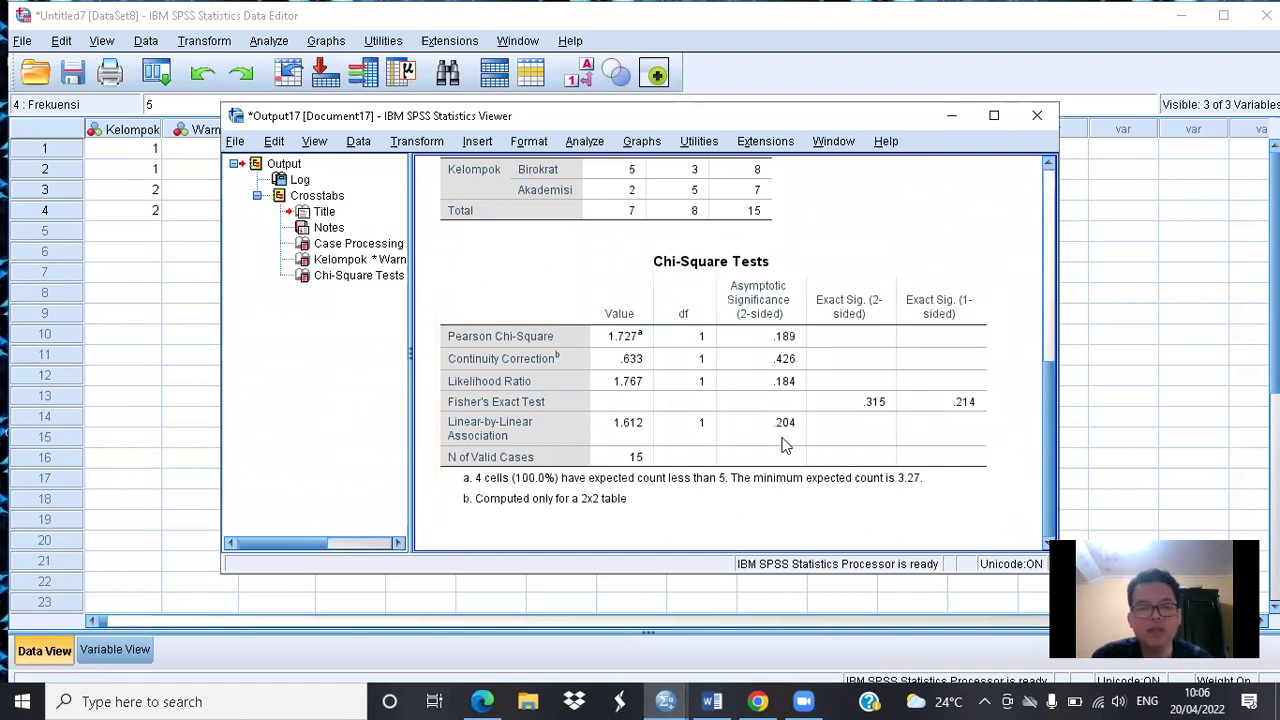
click(508, 405)
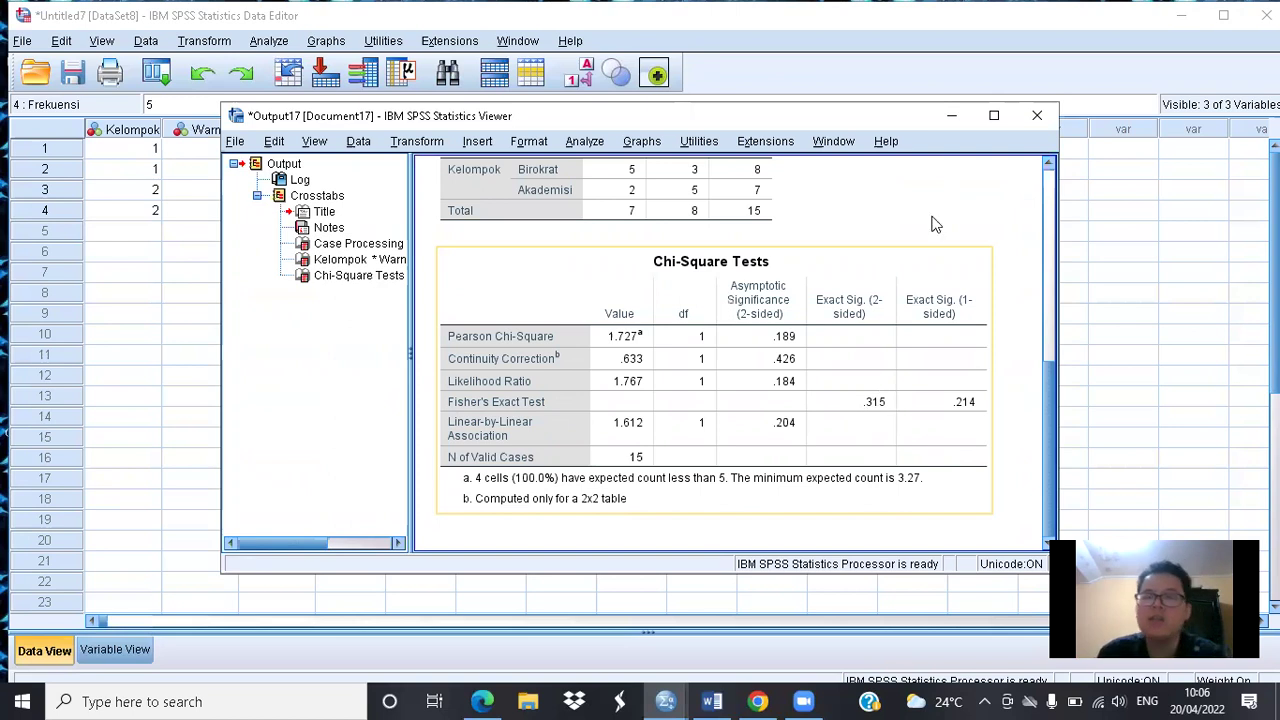
click(951, 116)
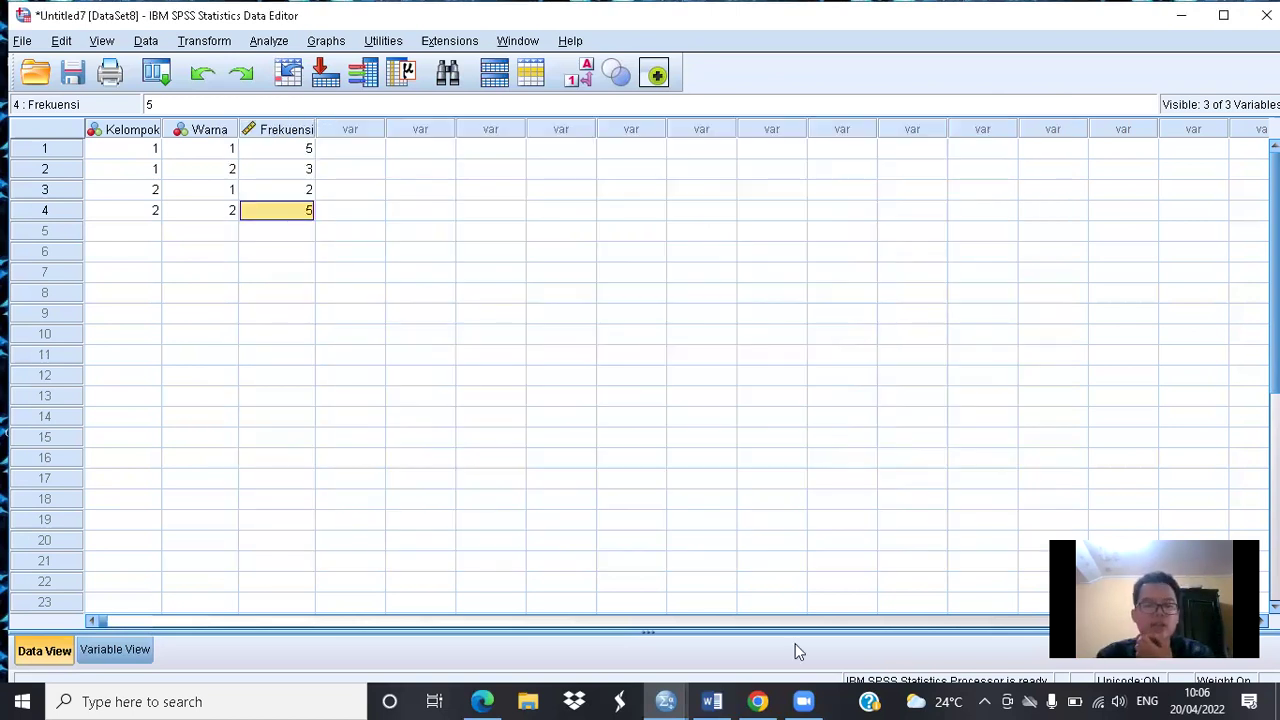
Step: Switch to the Word report and review the Uji Eksak Fisher section's hypotheses, test table, Kriteria Uji and Kesimpulan, then return to the SPSS data
click(713, 701)
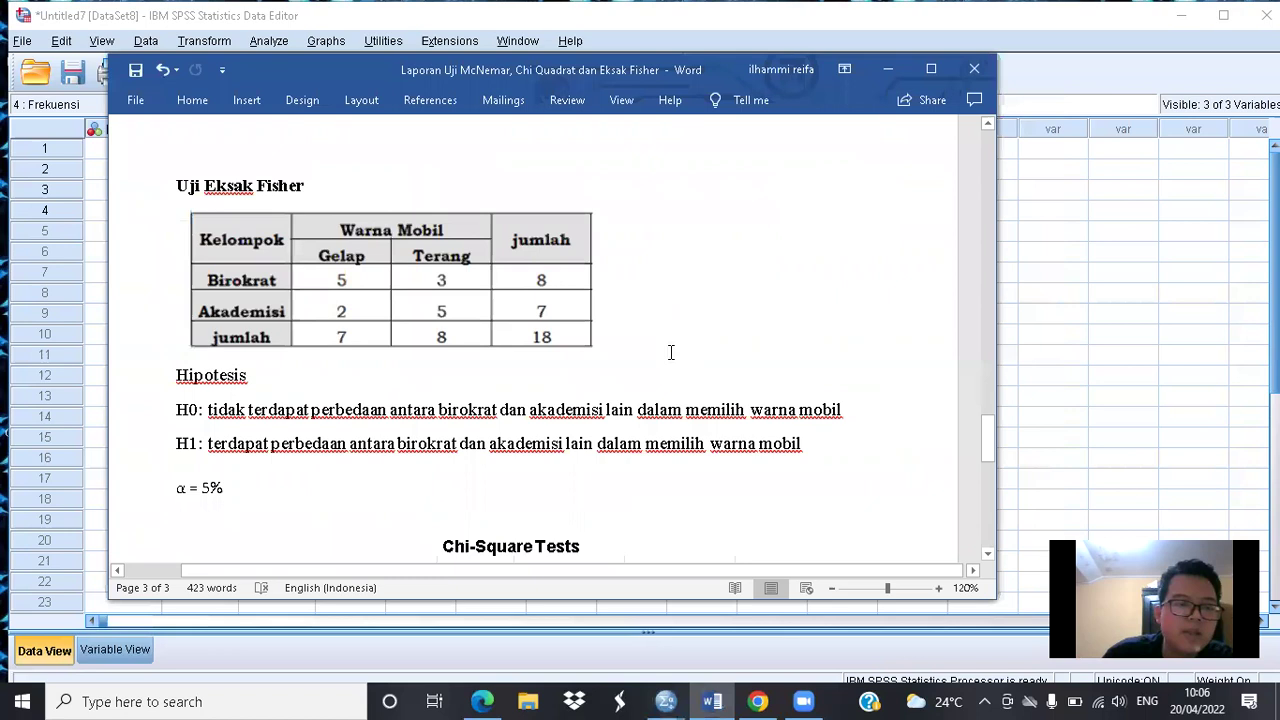
scroll(671, 352, down, 3)
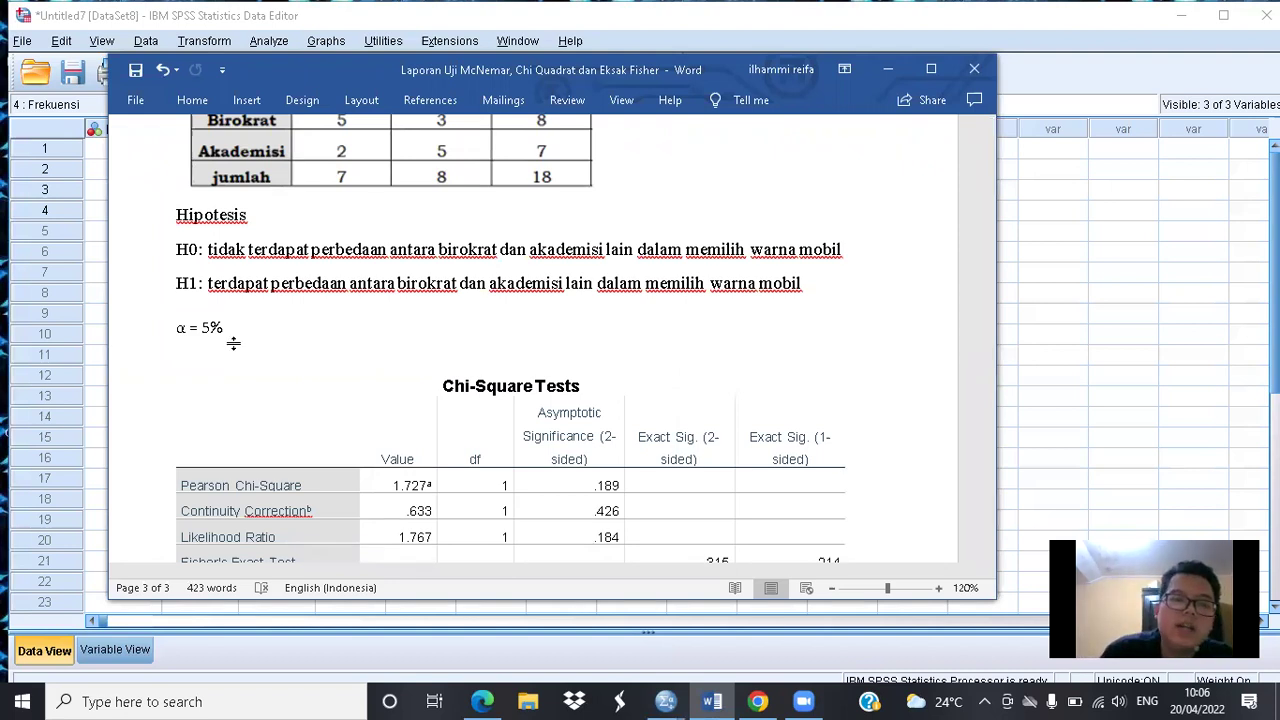
scroll(450, 336, down, 3)
scroll(532, 412, down, 3)
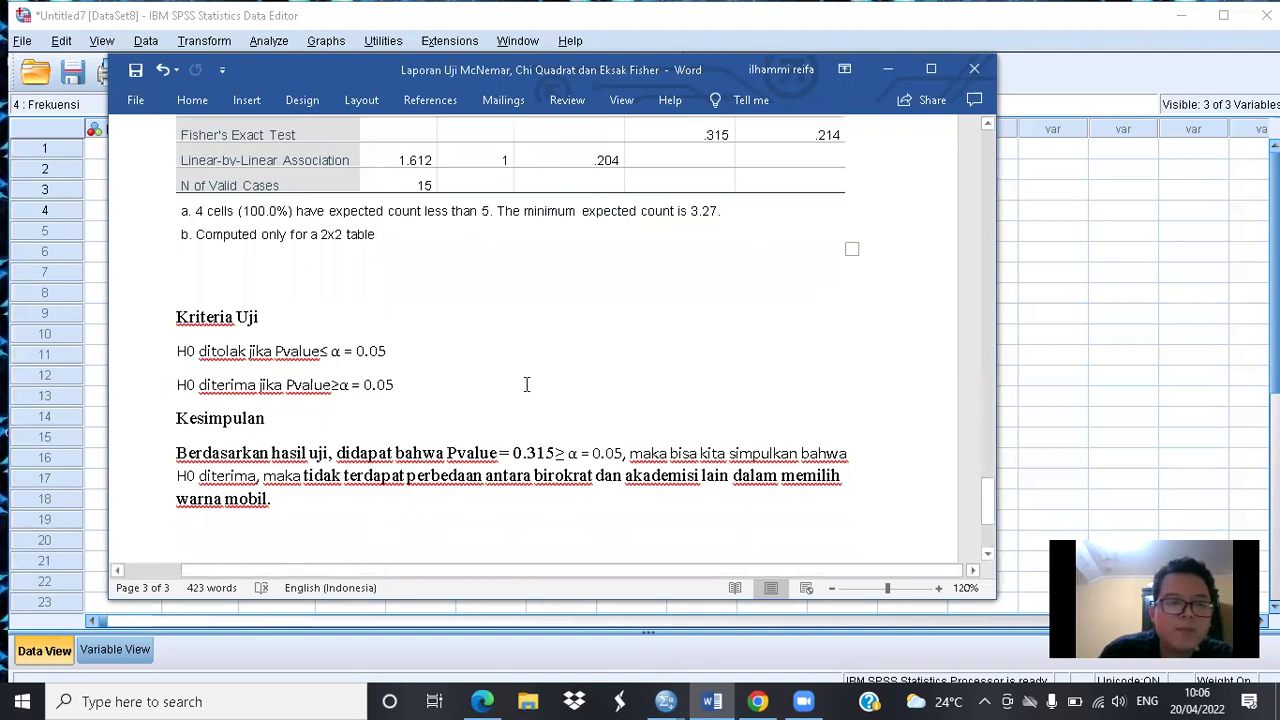
scroll(526, 383, down, 1)
scroll(528, 380, down, 1)
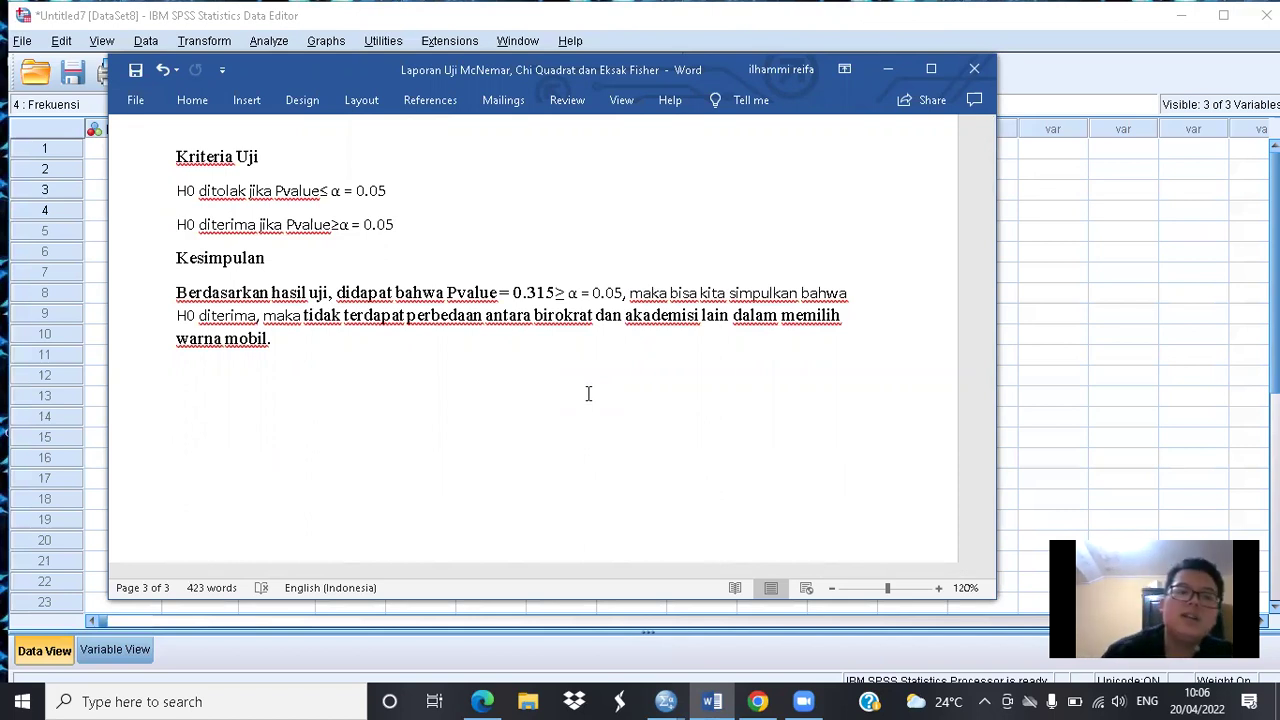
scroll(590, 395, up, 4)
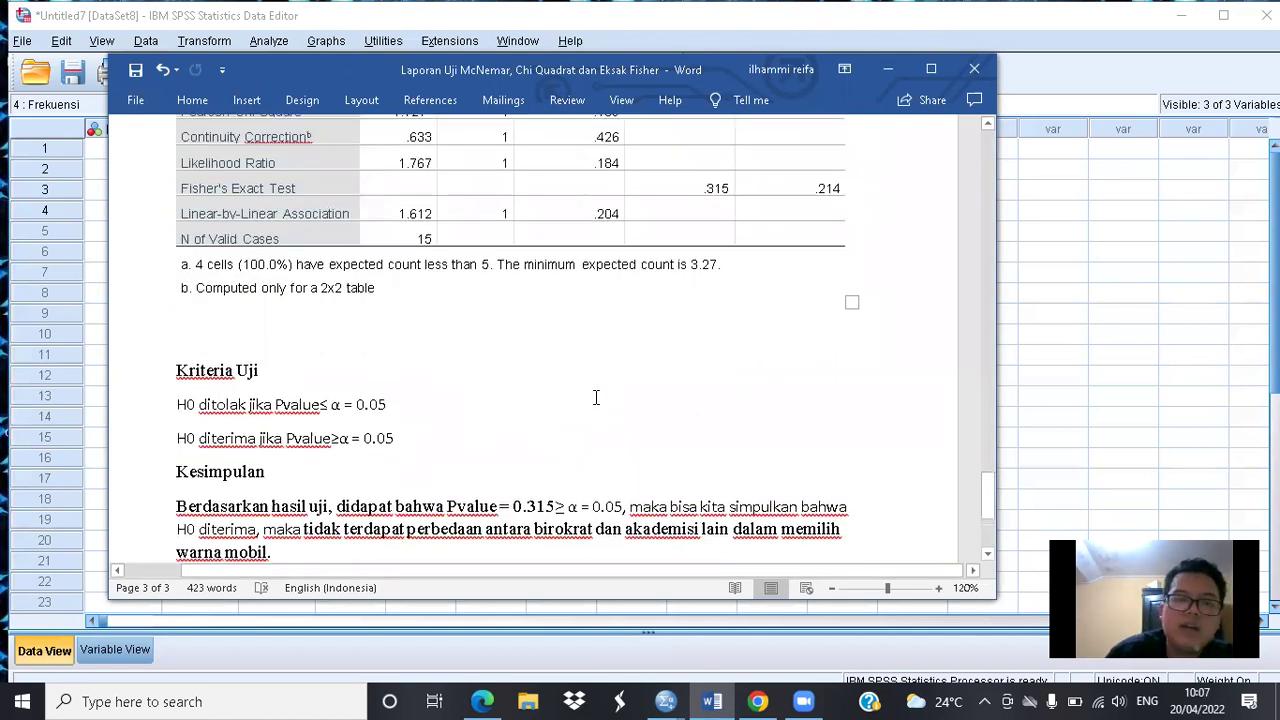
scroll(590, 405, down, 1)
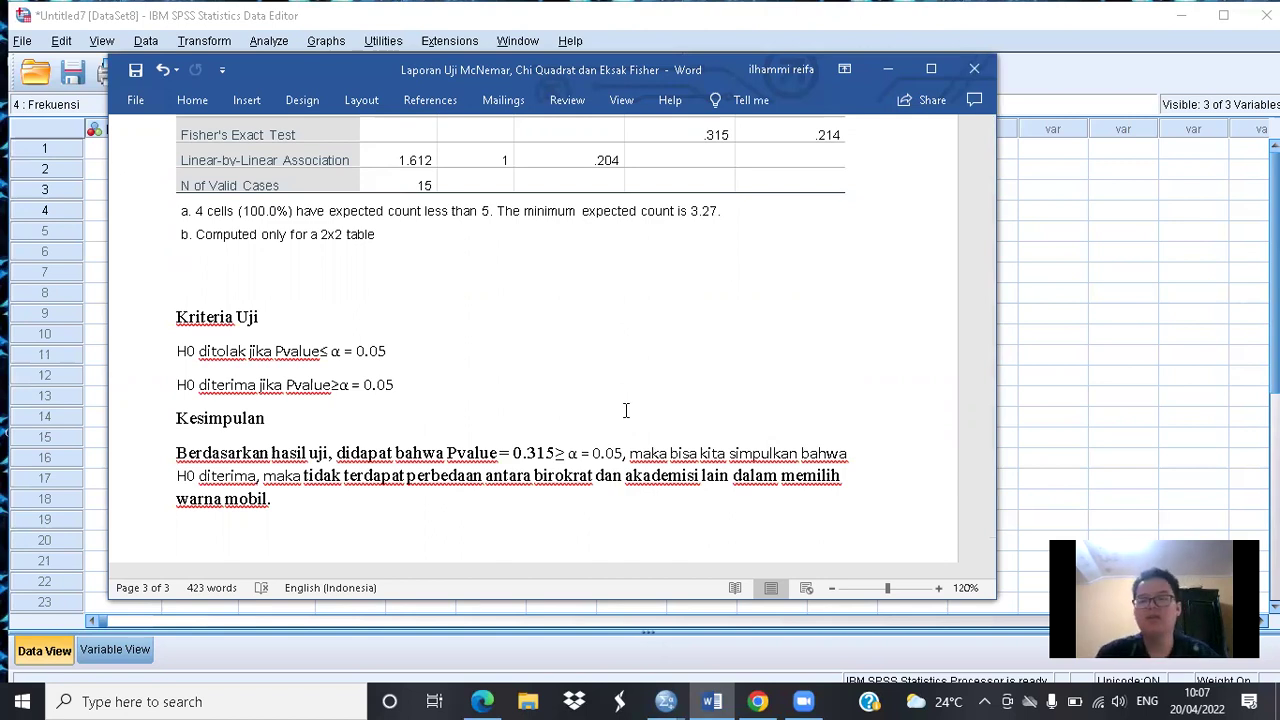
scroll(626, 410, down, 1)
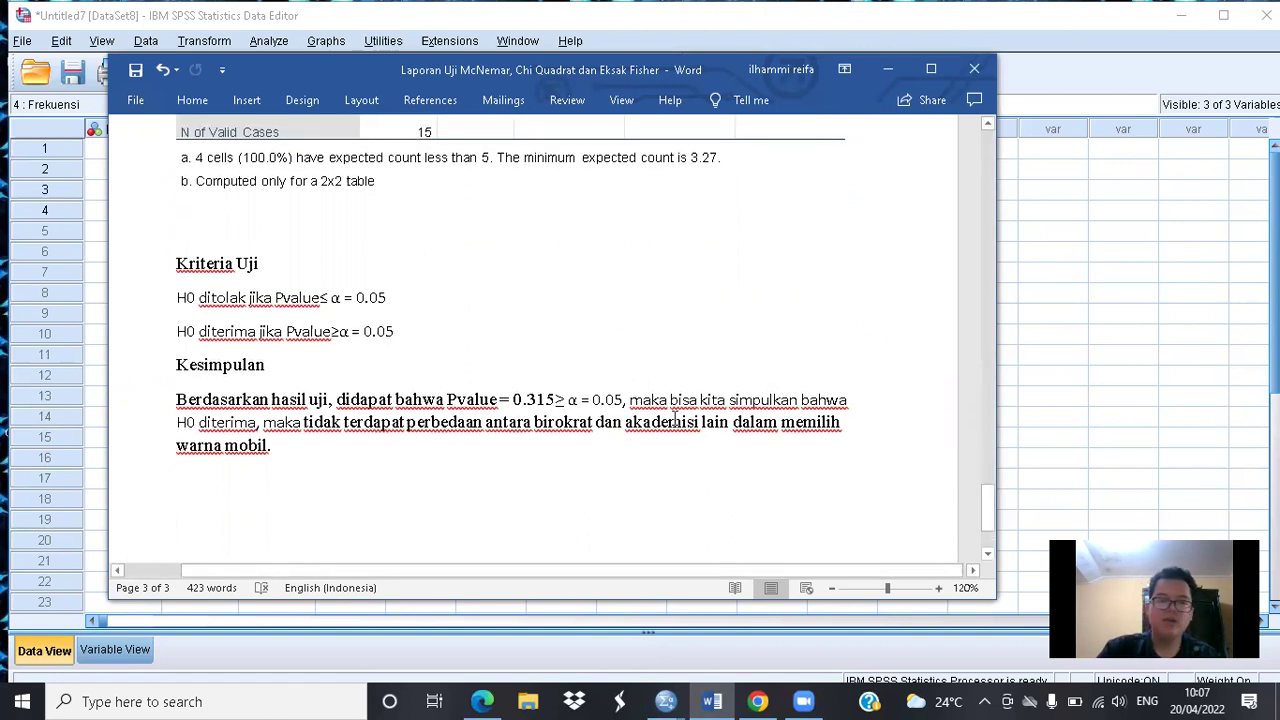
scroll(748, 393, down, 1)
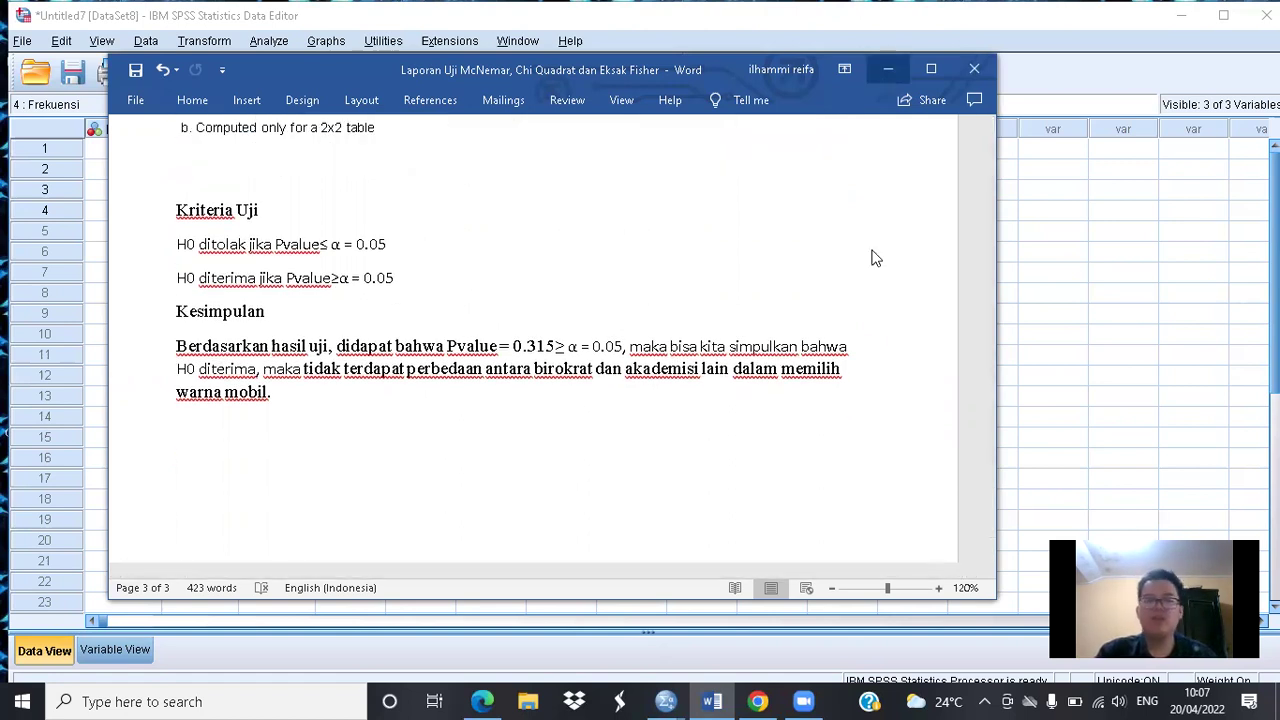
key(alt+Tab)
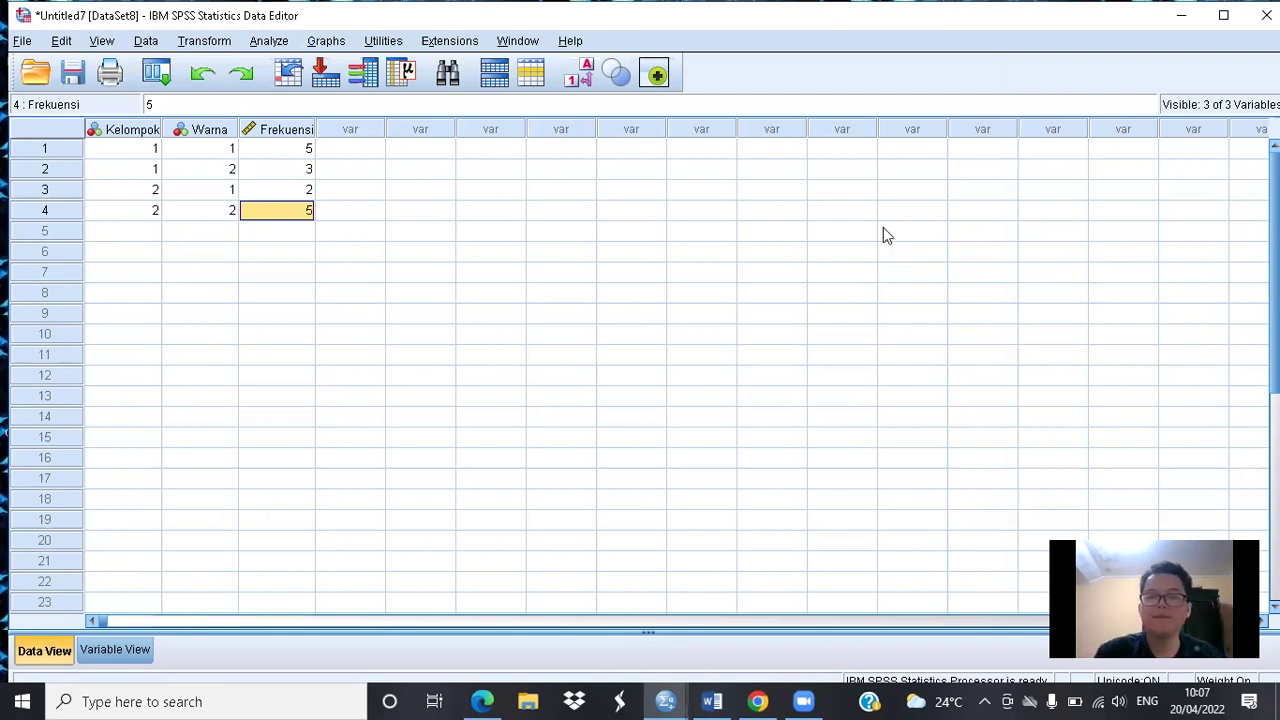
click(618, 68)
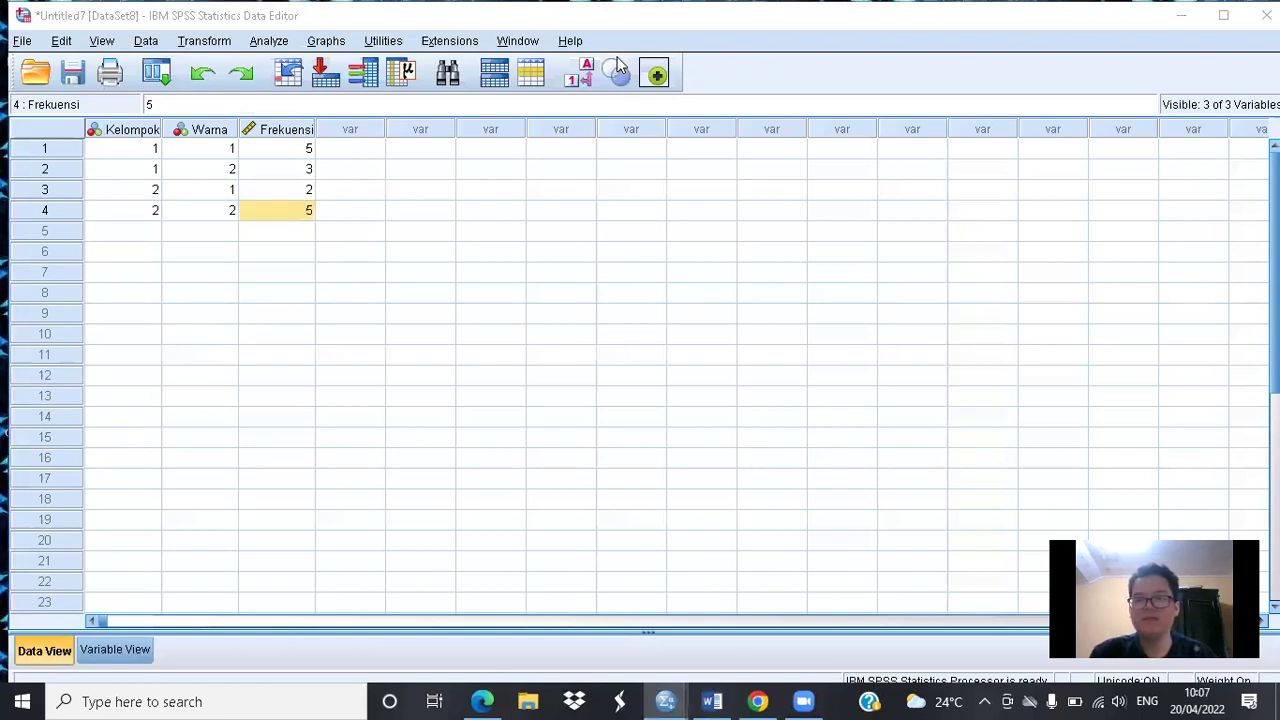